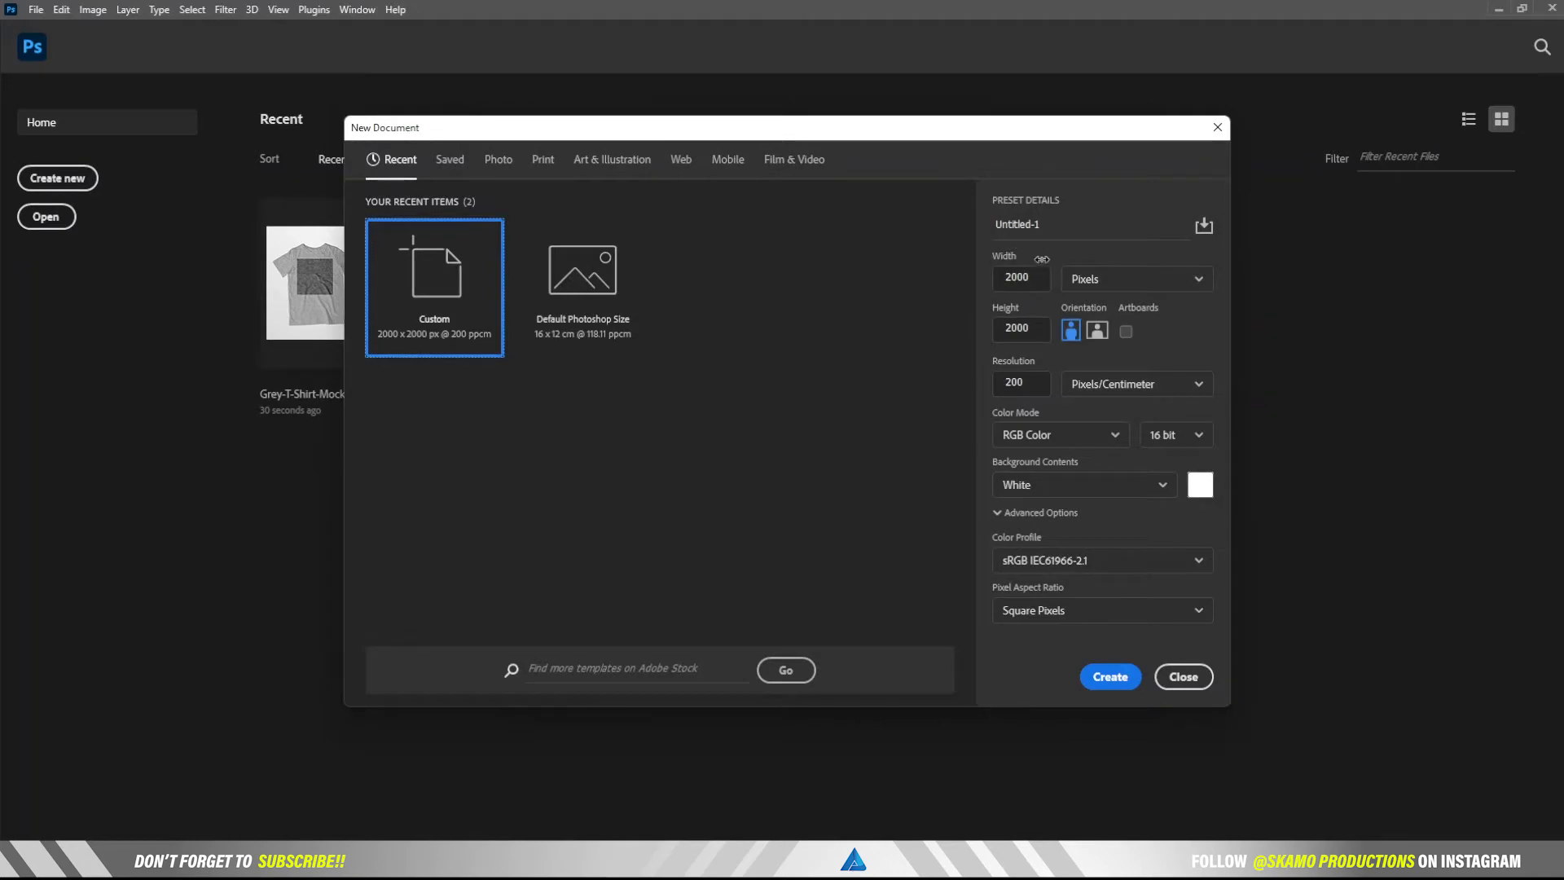
# Create a new white 2000 x 2000 px document at 200 pixels/centimeter in 16-bit RGB Color.
pyautogui.doubleClick(1018, 278)
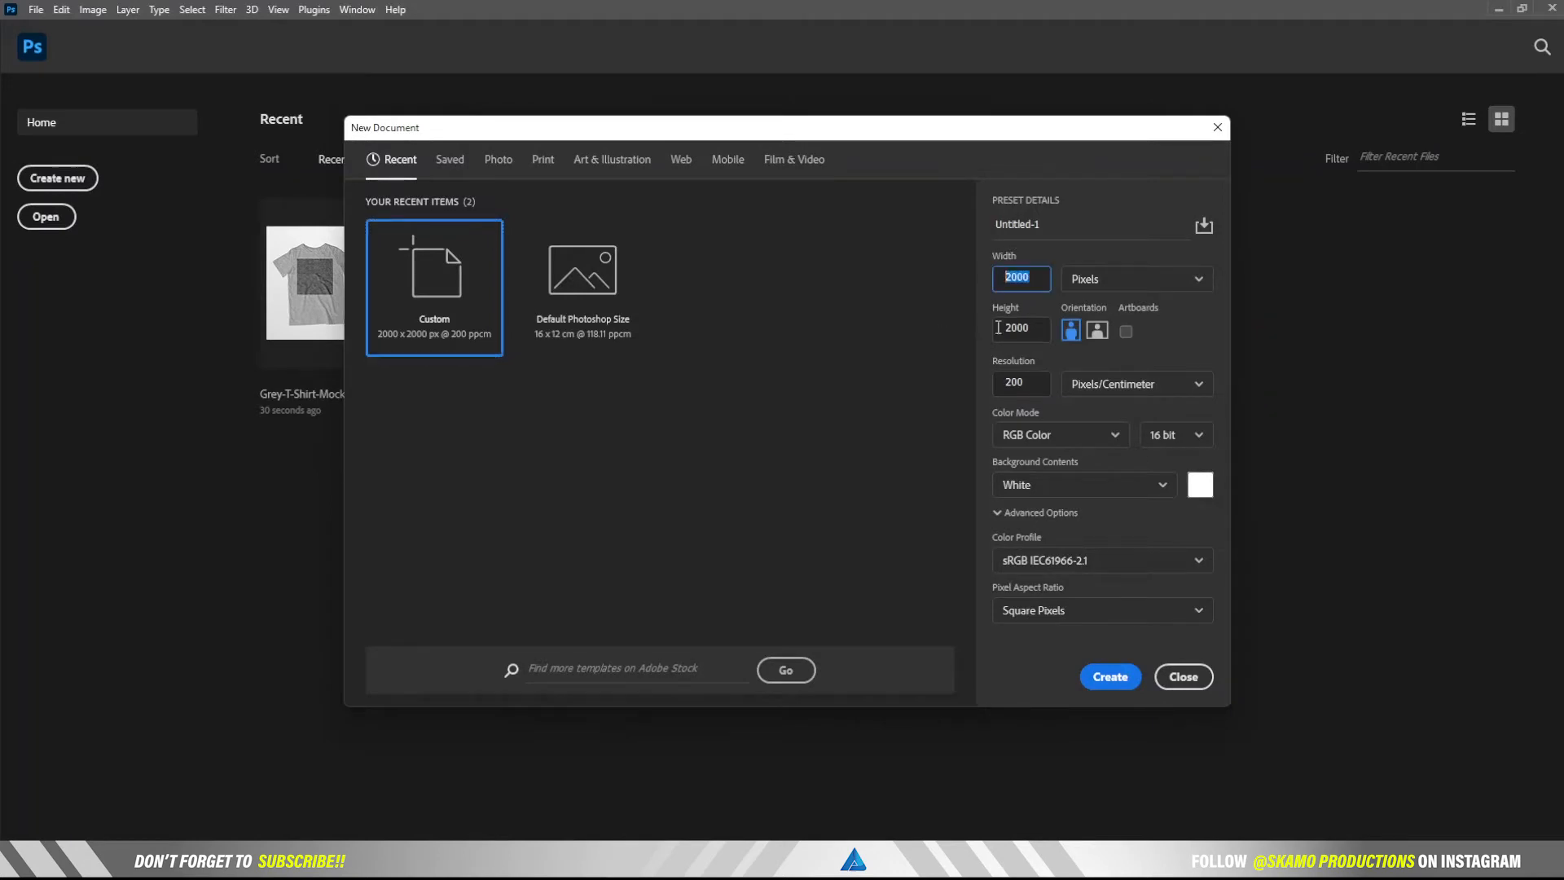
pyautogui.doubleClick(1038, 329)
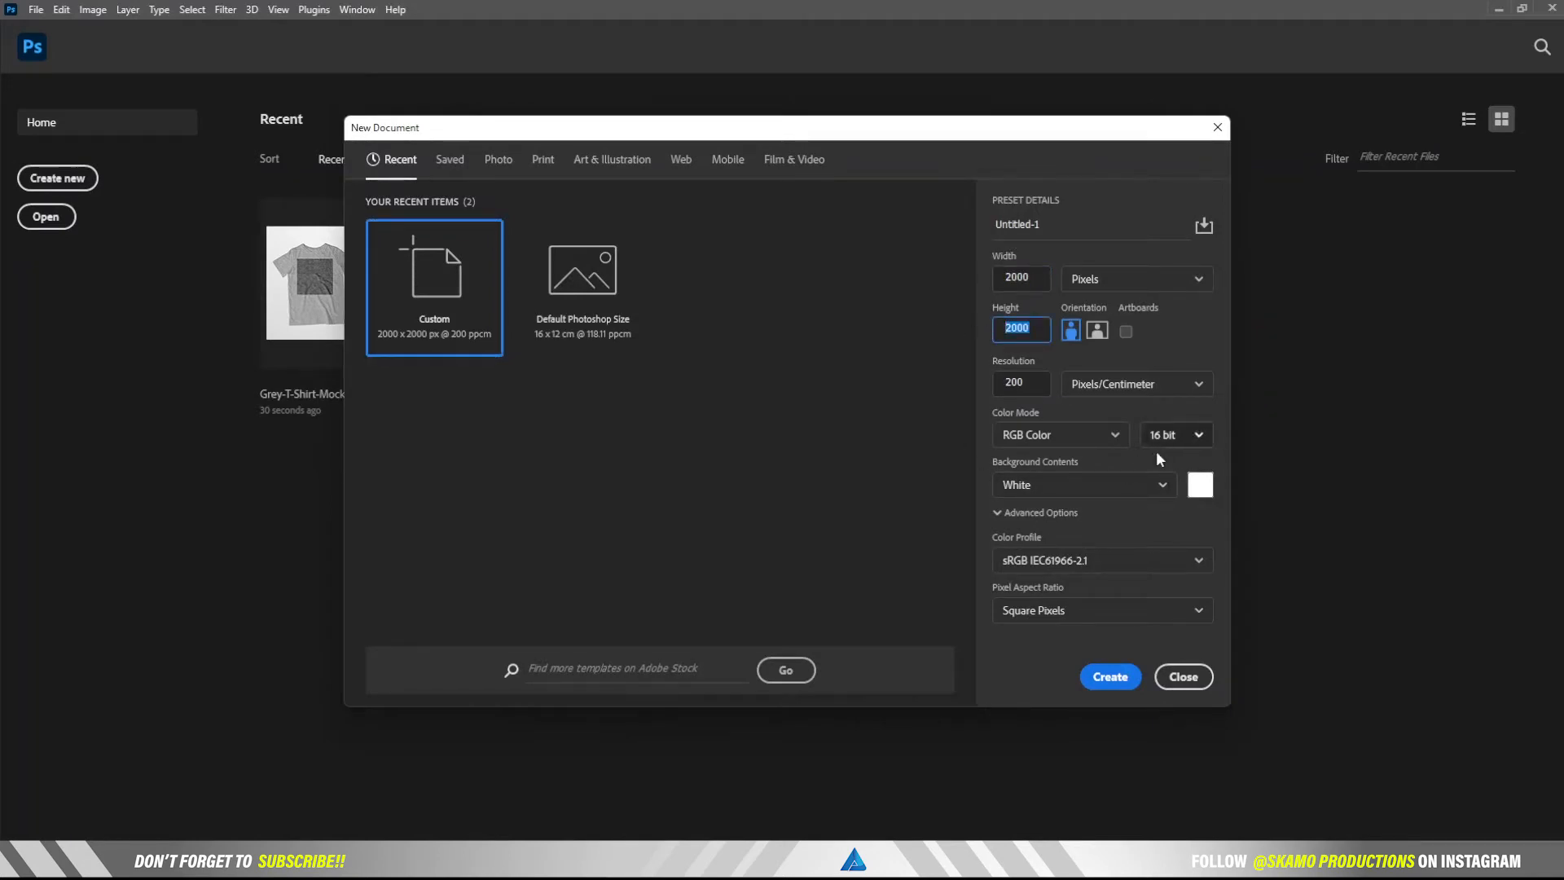
pyautogui.click(1108, 687)
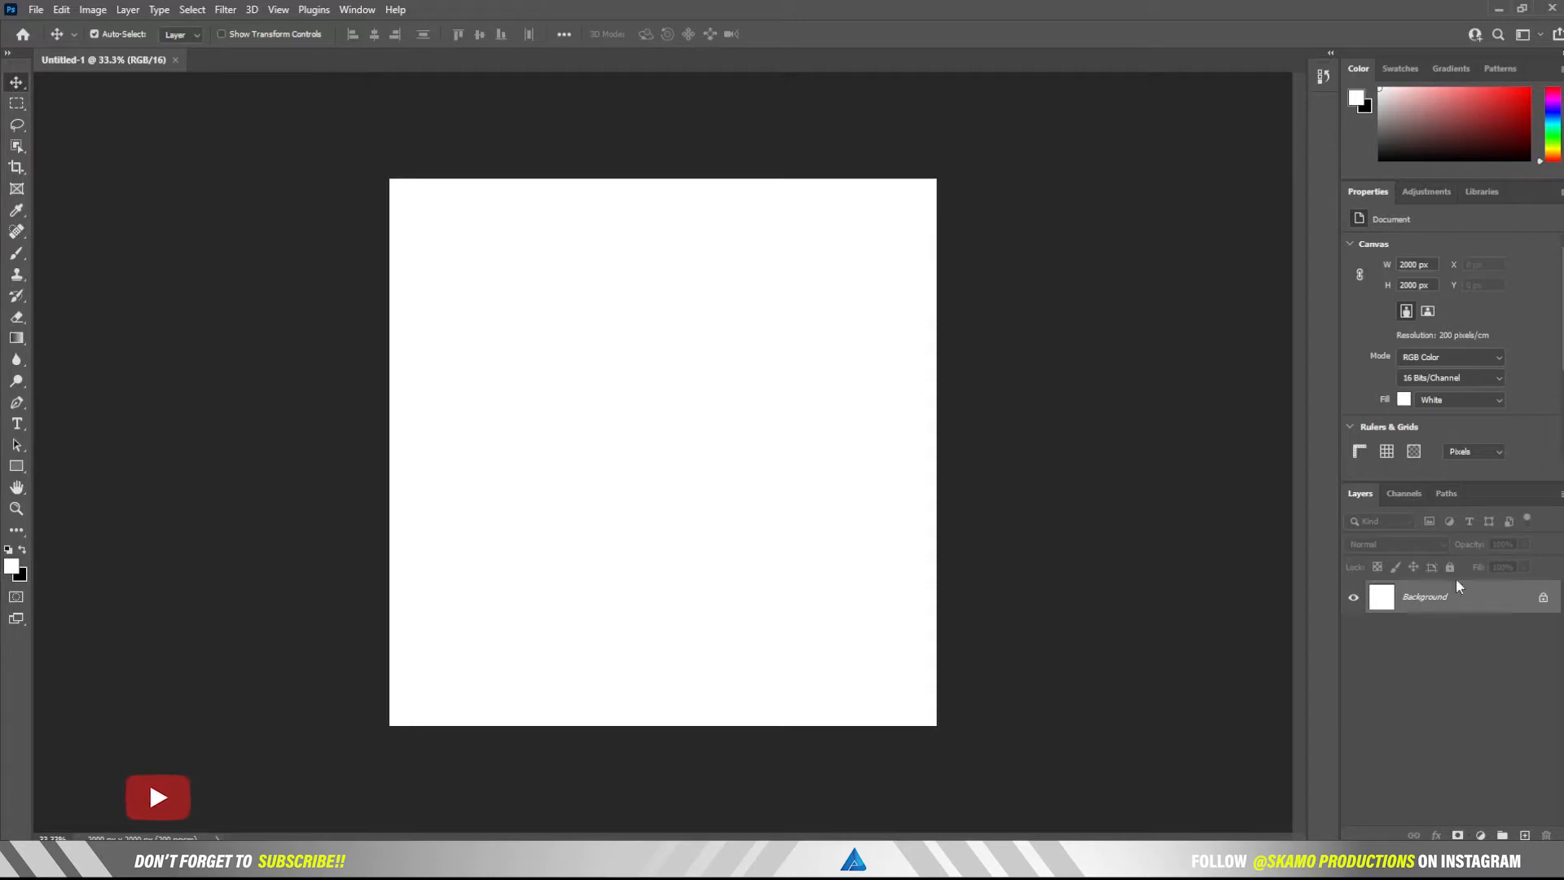
# Unlock the background layer and add a Gradient Overlay effect to it.
pyautogui.click(1544, 598)
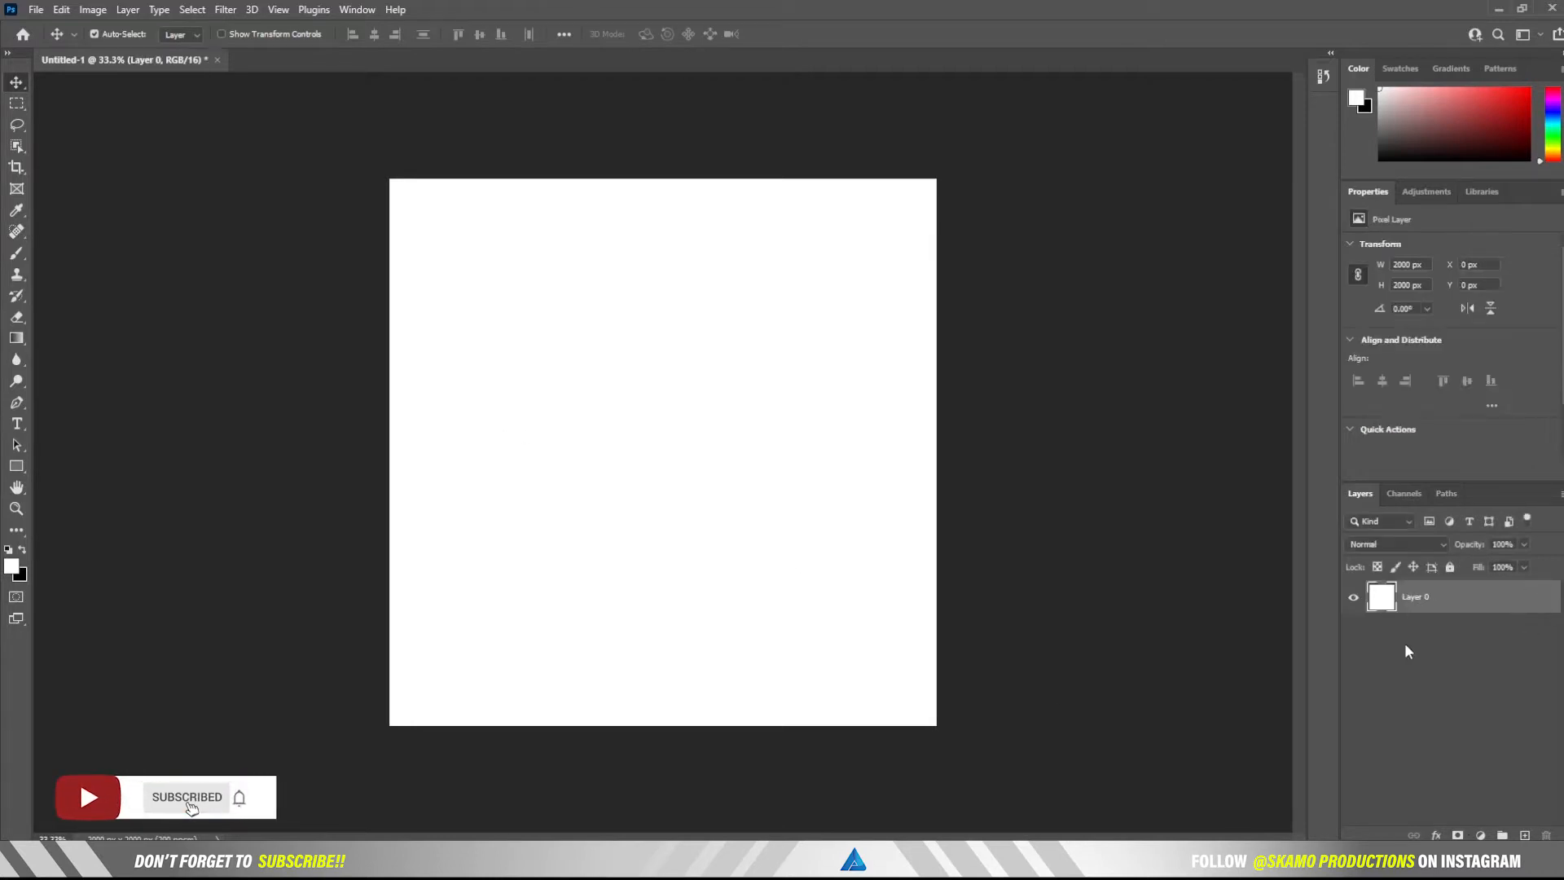
pyautogui.click(1436, 835)
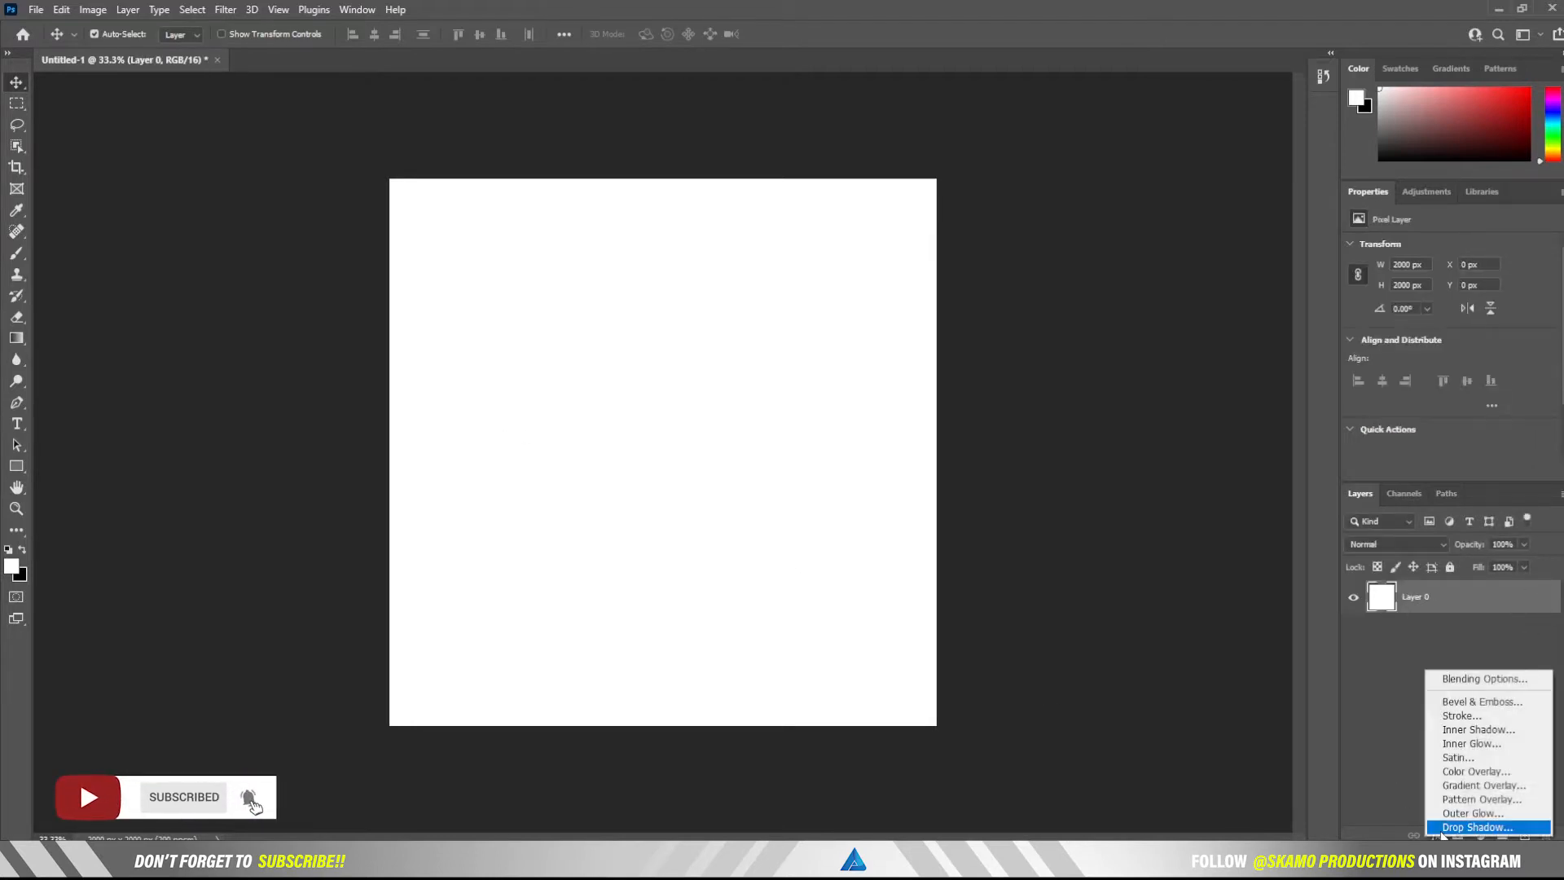
pyautogui.click(1463, 787)
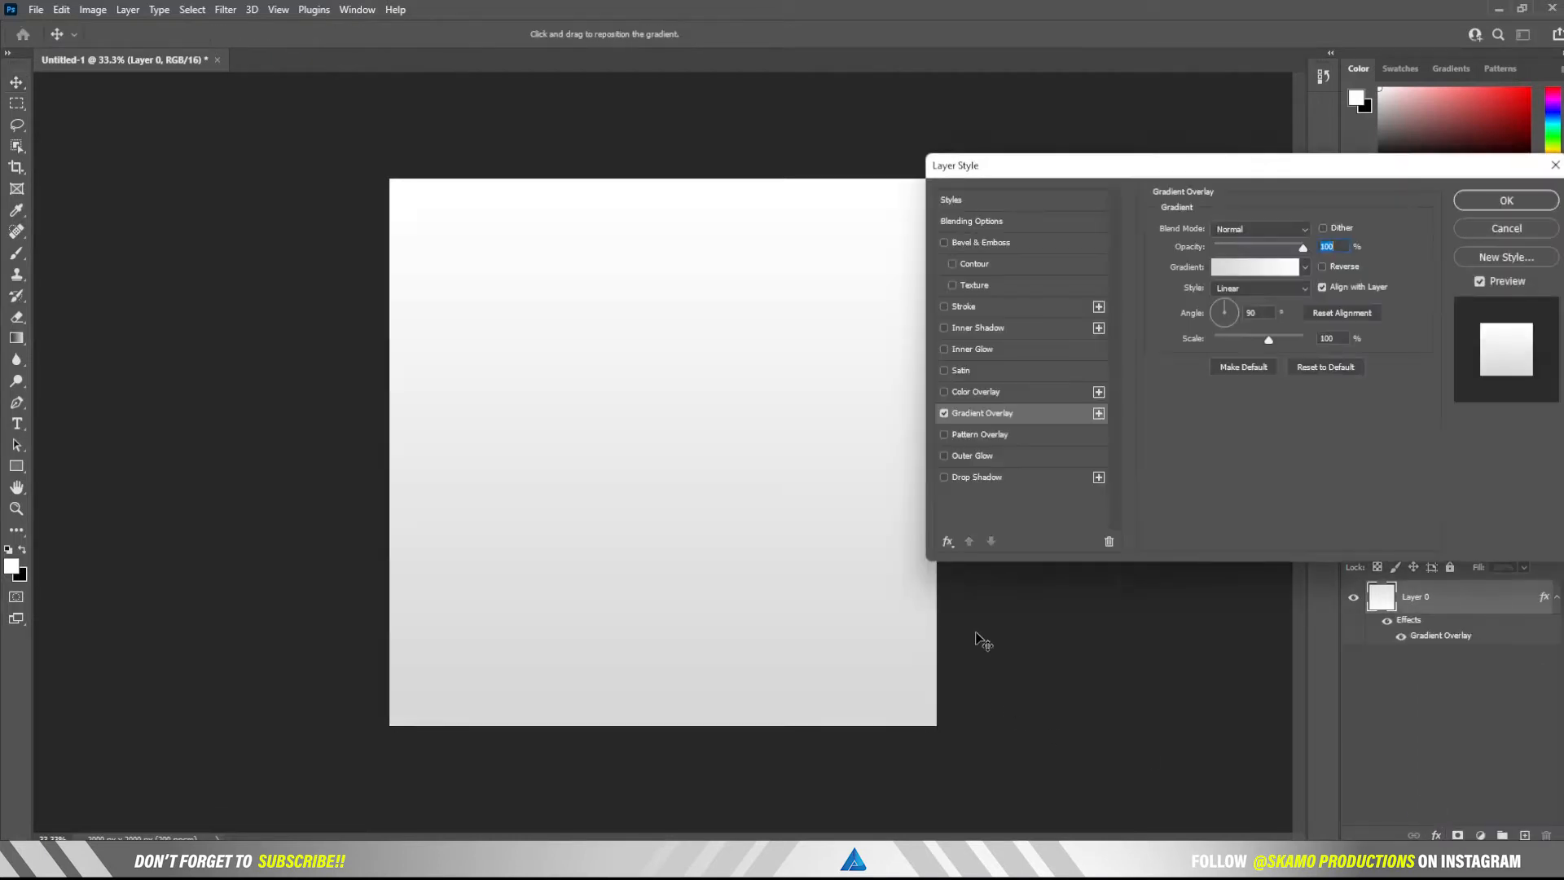
pyautogui.moveTo(1146, 174); pyautogui.dragTo(969, 198)
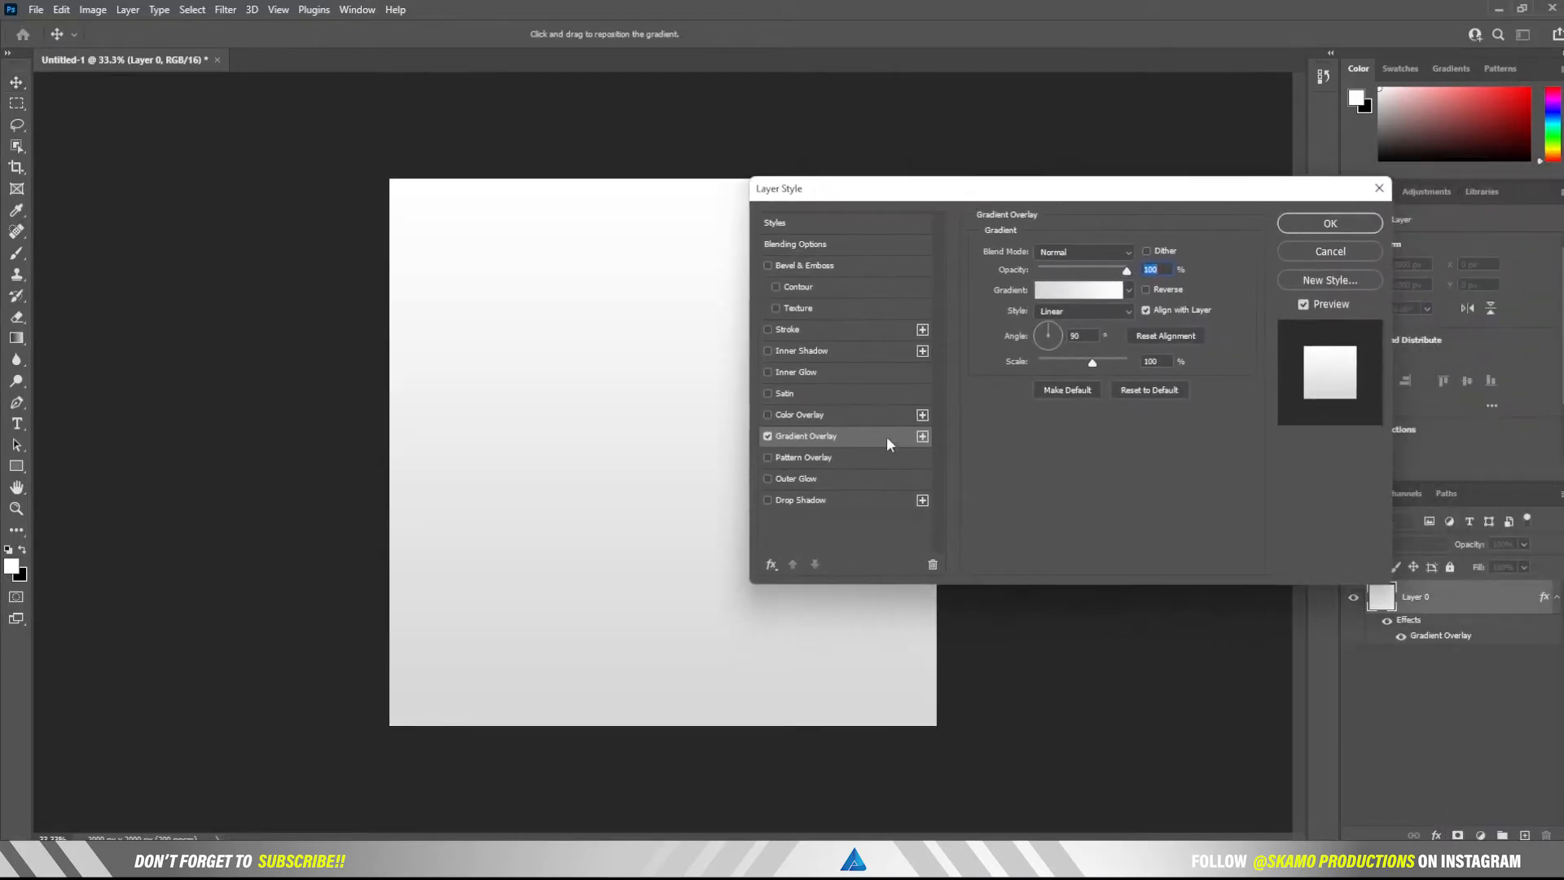
# Set the gradient overlay's starting color stop to yellow ead523.
pyautogui.click(1073, 292)
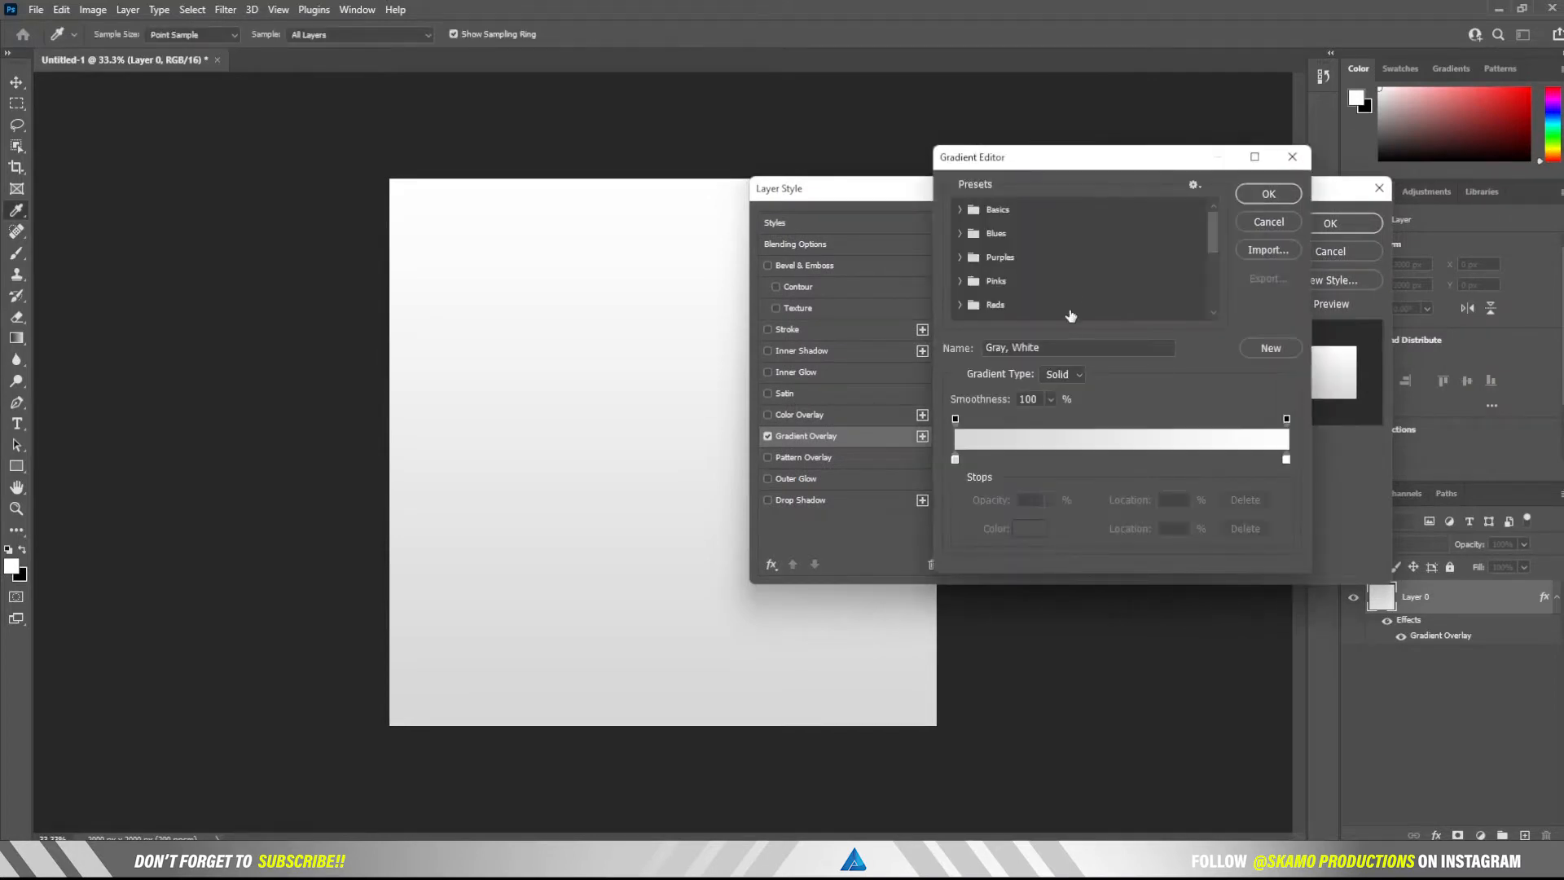
pyautogui.click(957, 460)
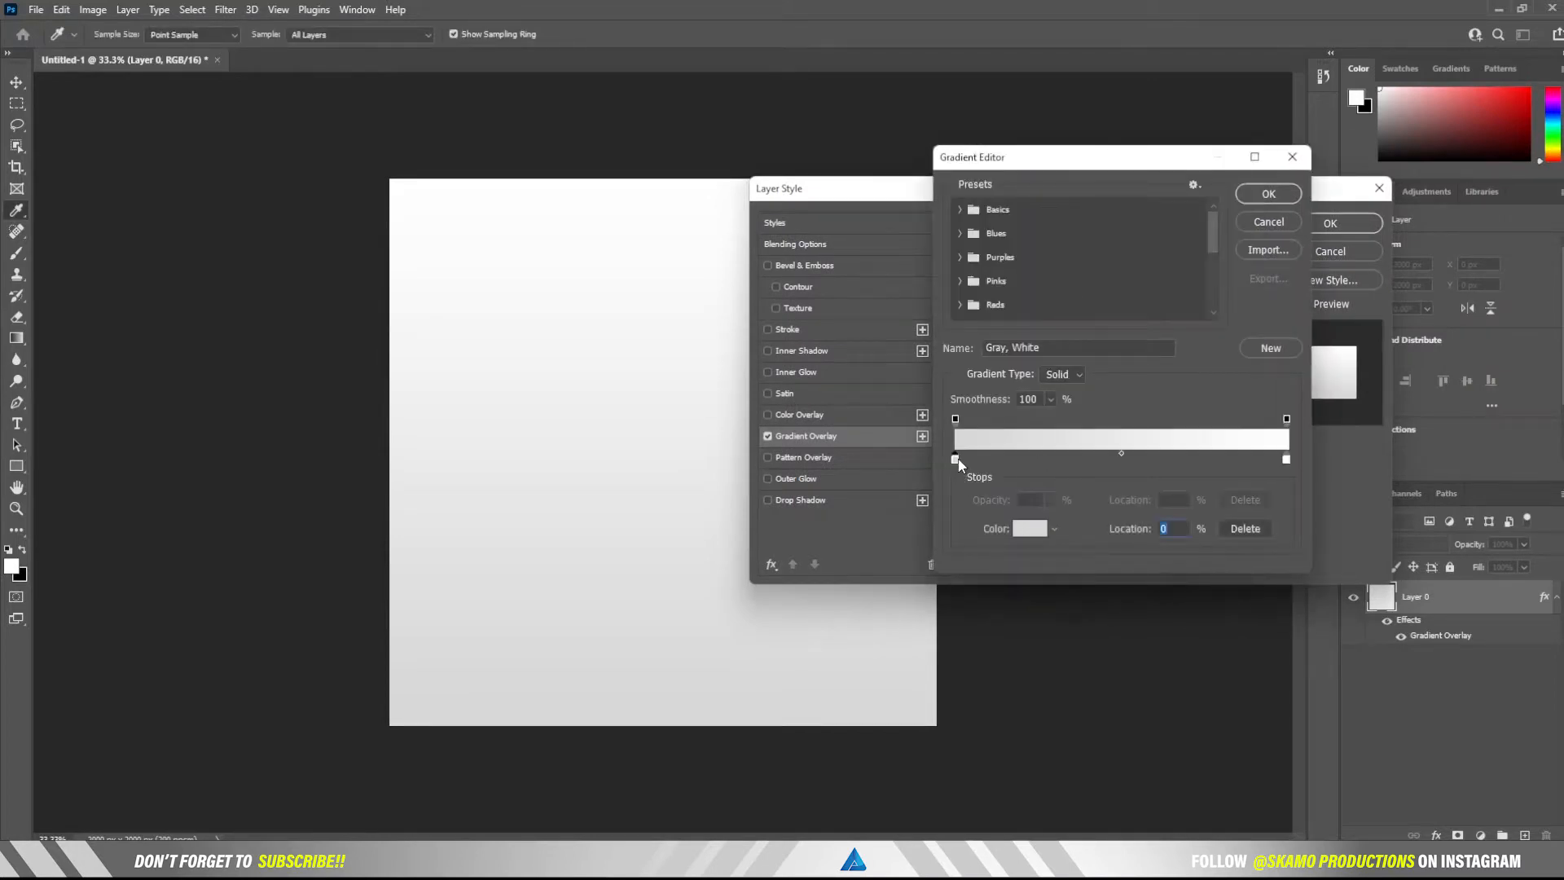
pyautogui.click(1030, 528)
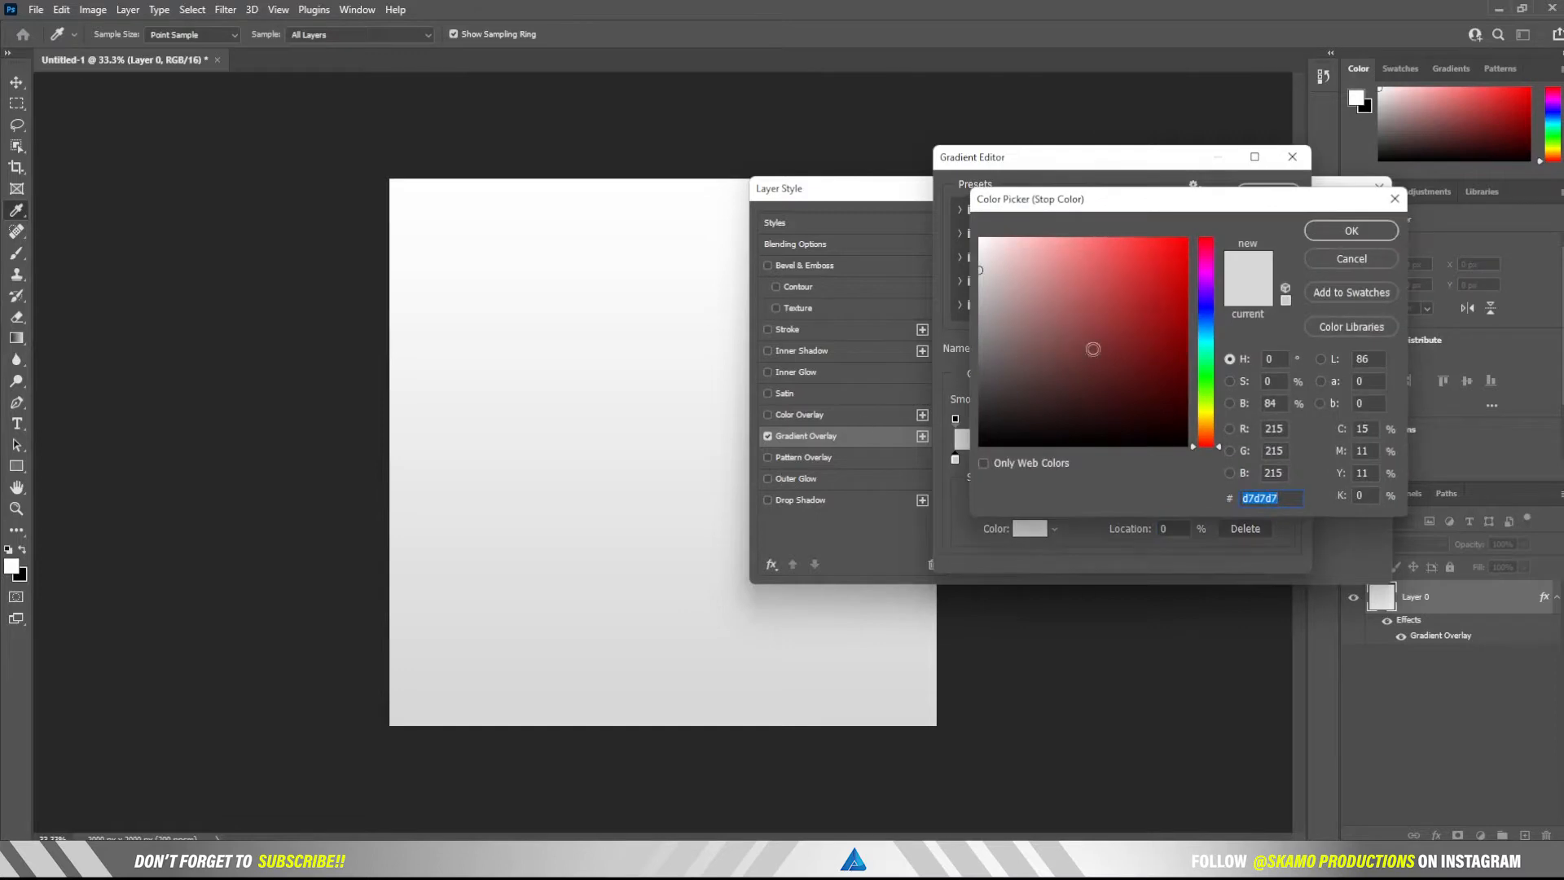
pyautogui.moveTo(1211, 407); pyautogui.dragTo(1208, 414)
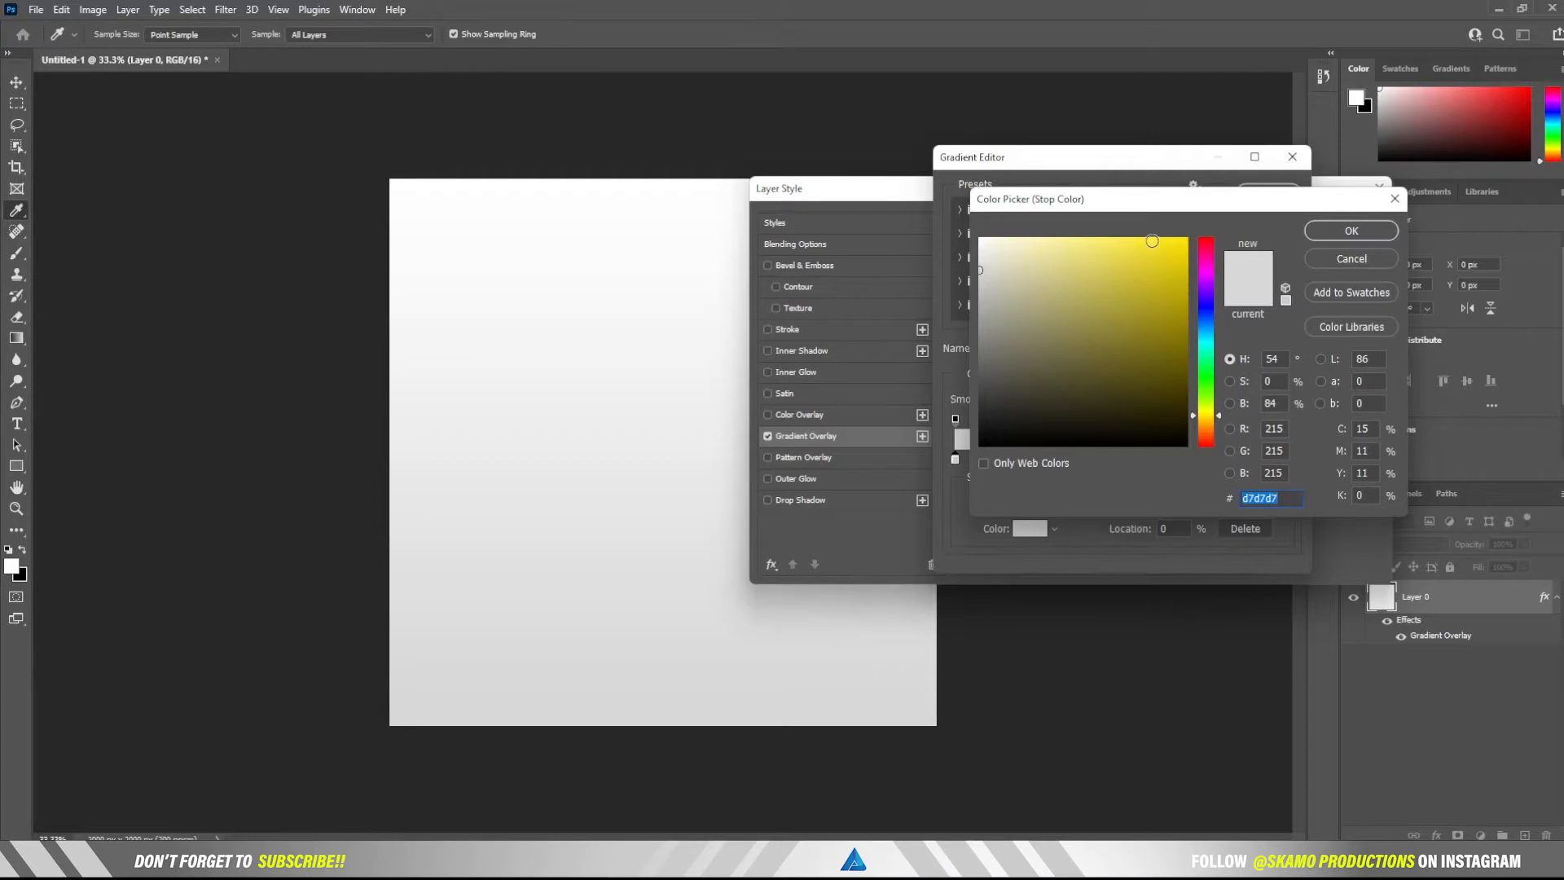
pyautogui.click(1155, 248)
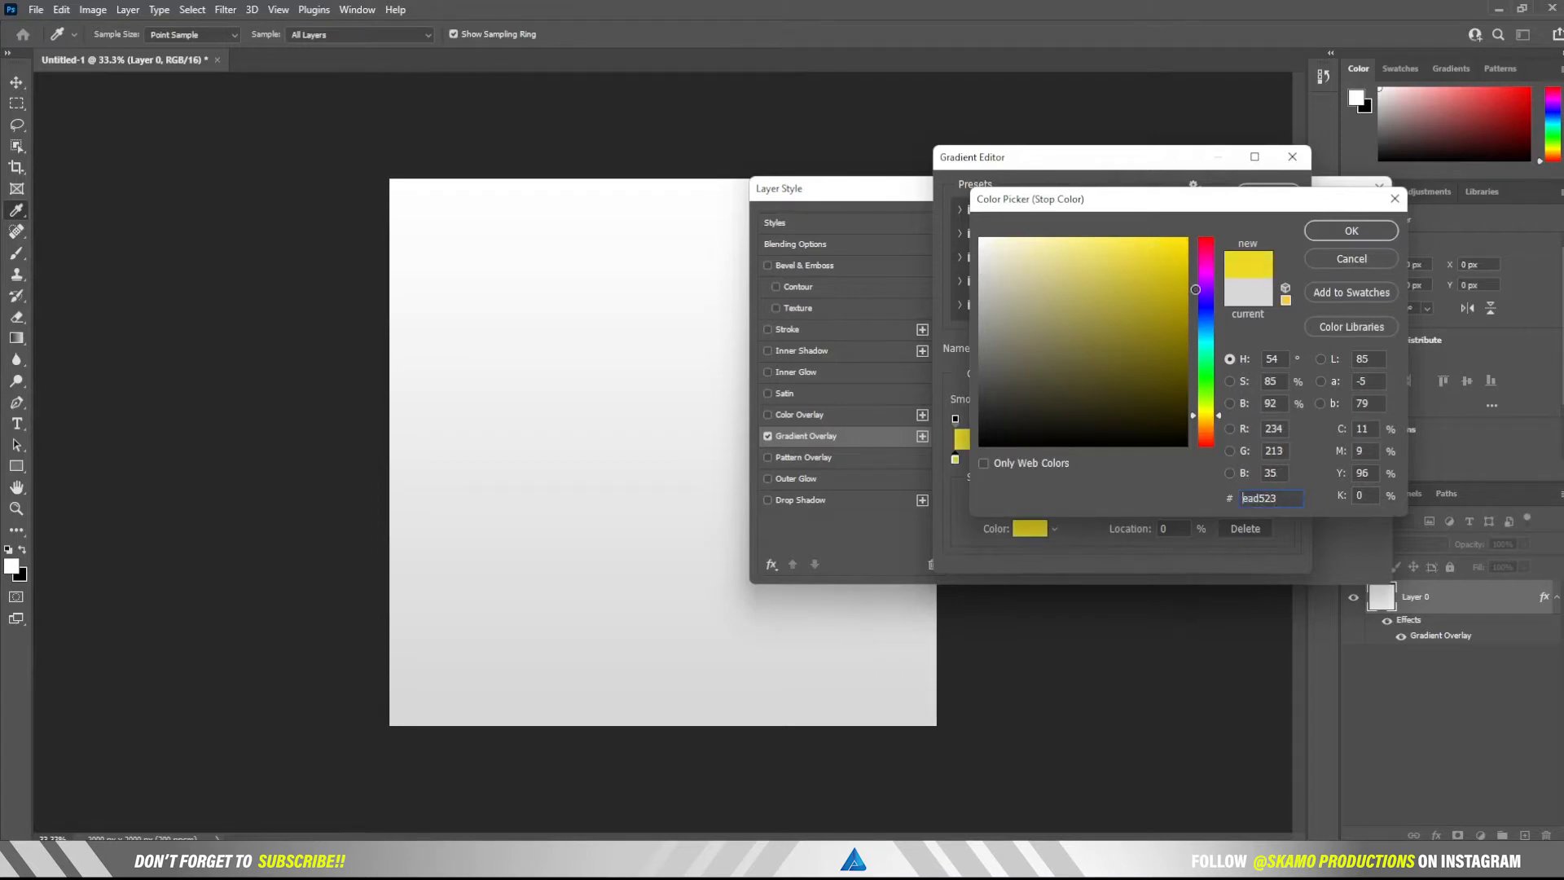
pyautogui.click(1335, 231)
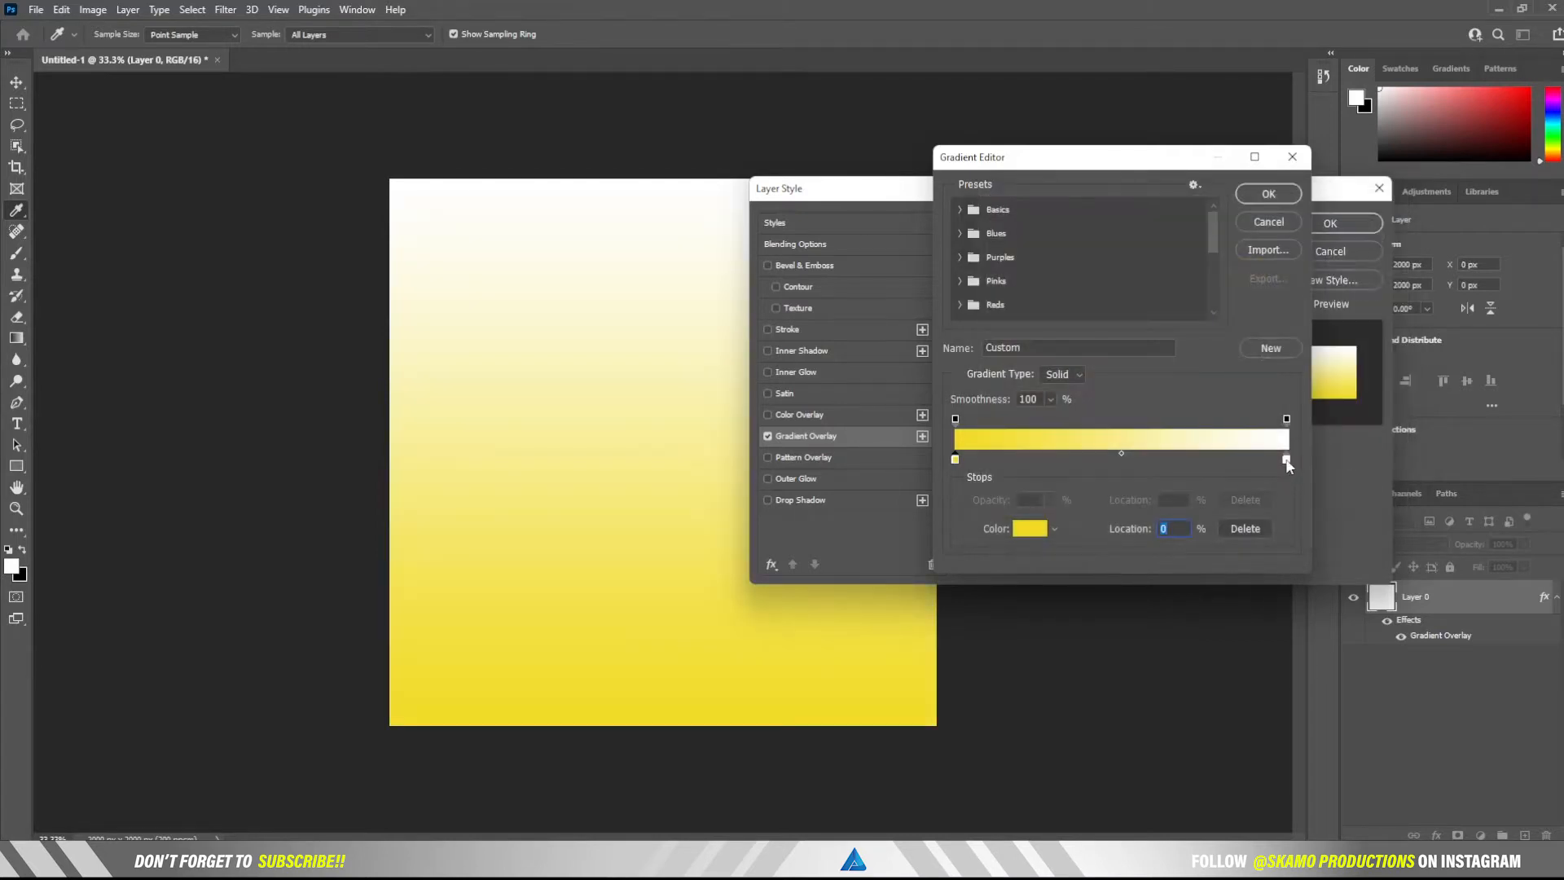
# Set the gradient's end color stop to blue 1746f6 and accept the edited gradient.
pyautogui.click(1286, 459)
pyautogui.click(1029, 529)
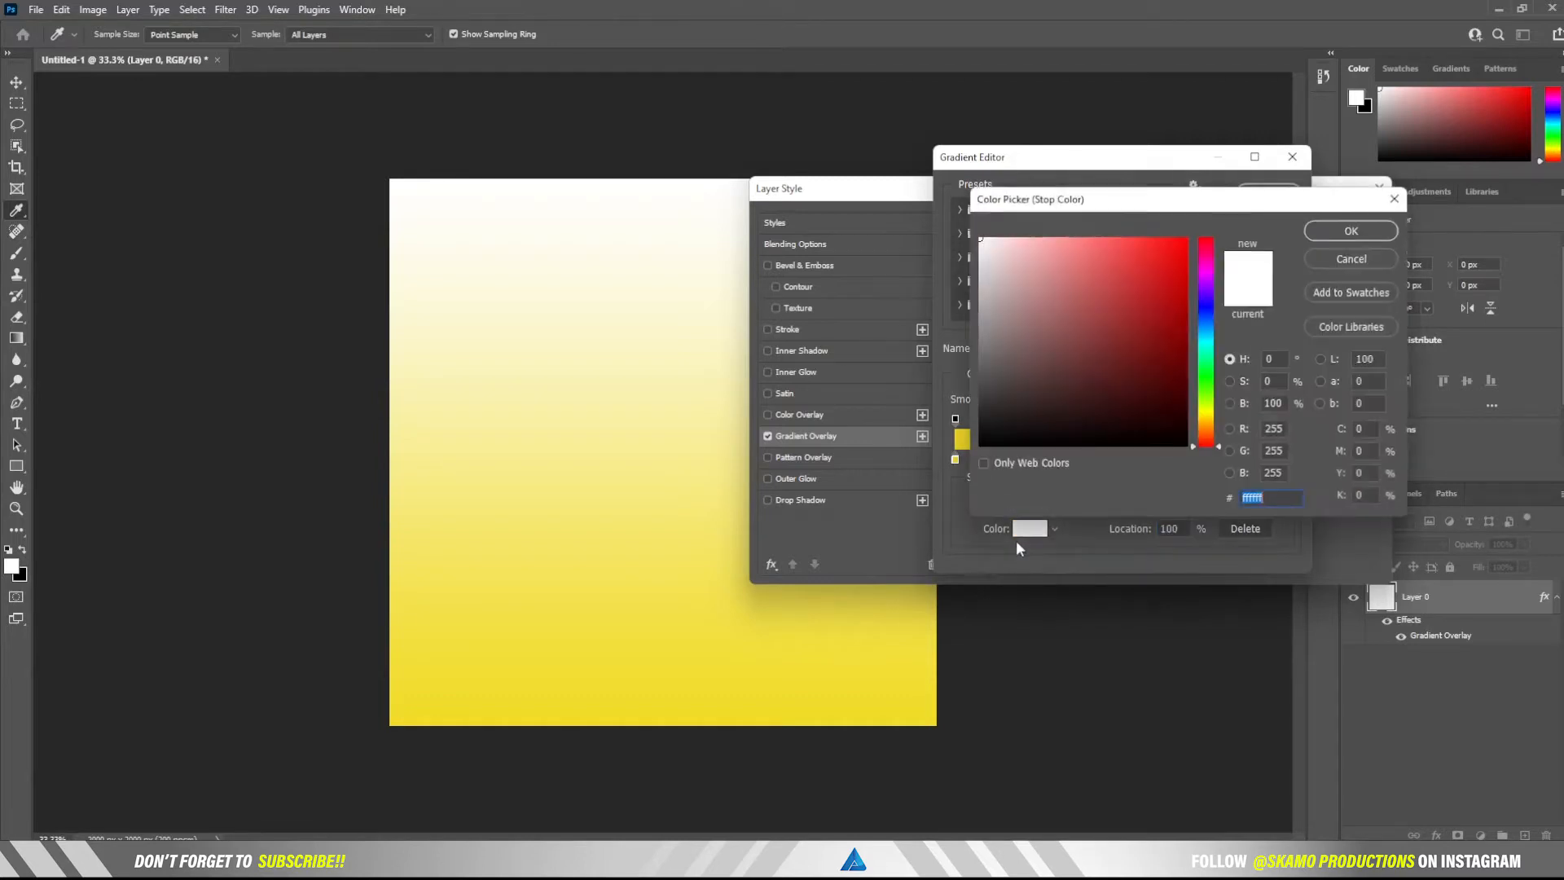
pyautogui.click(1206, 316)
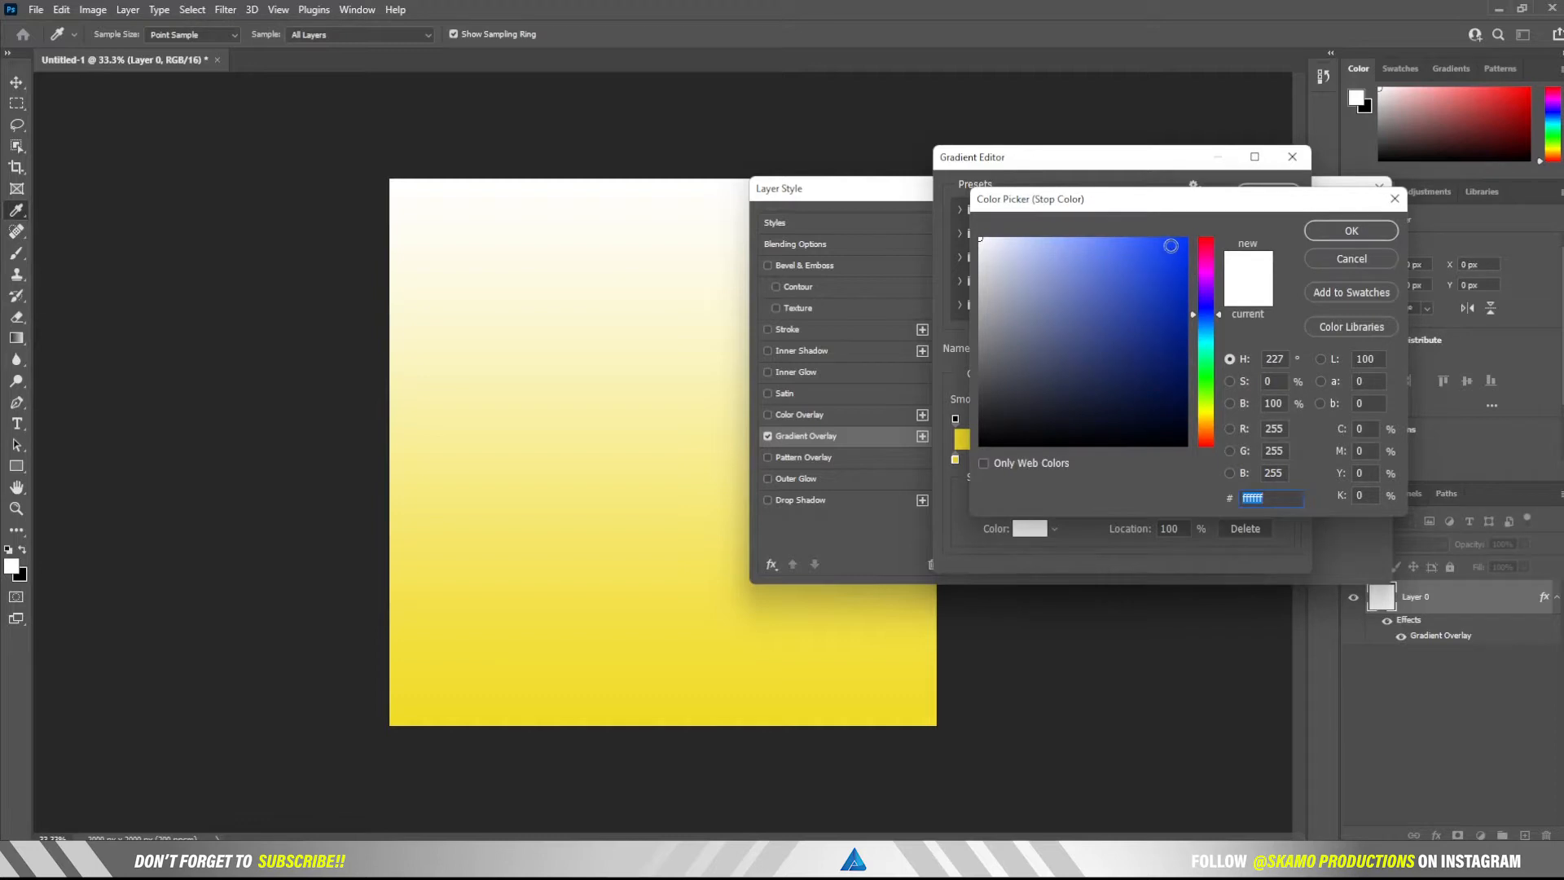
pyautogui.click(1169, 244)
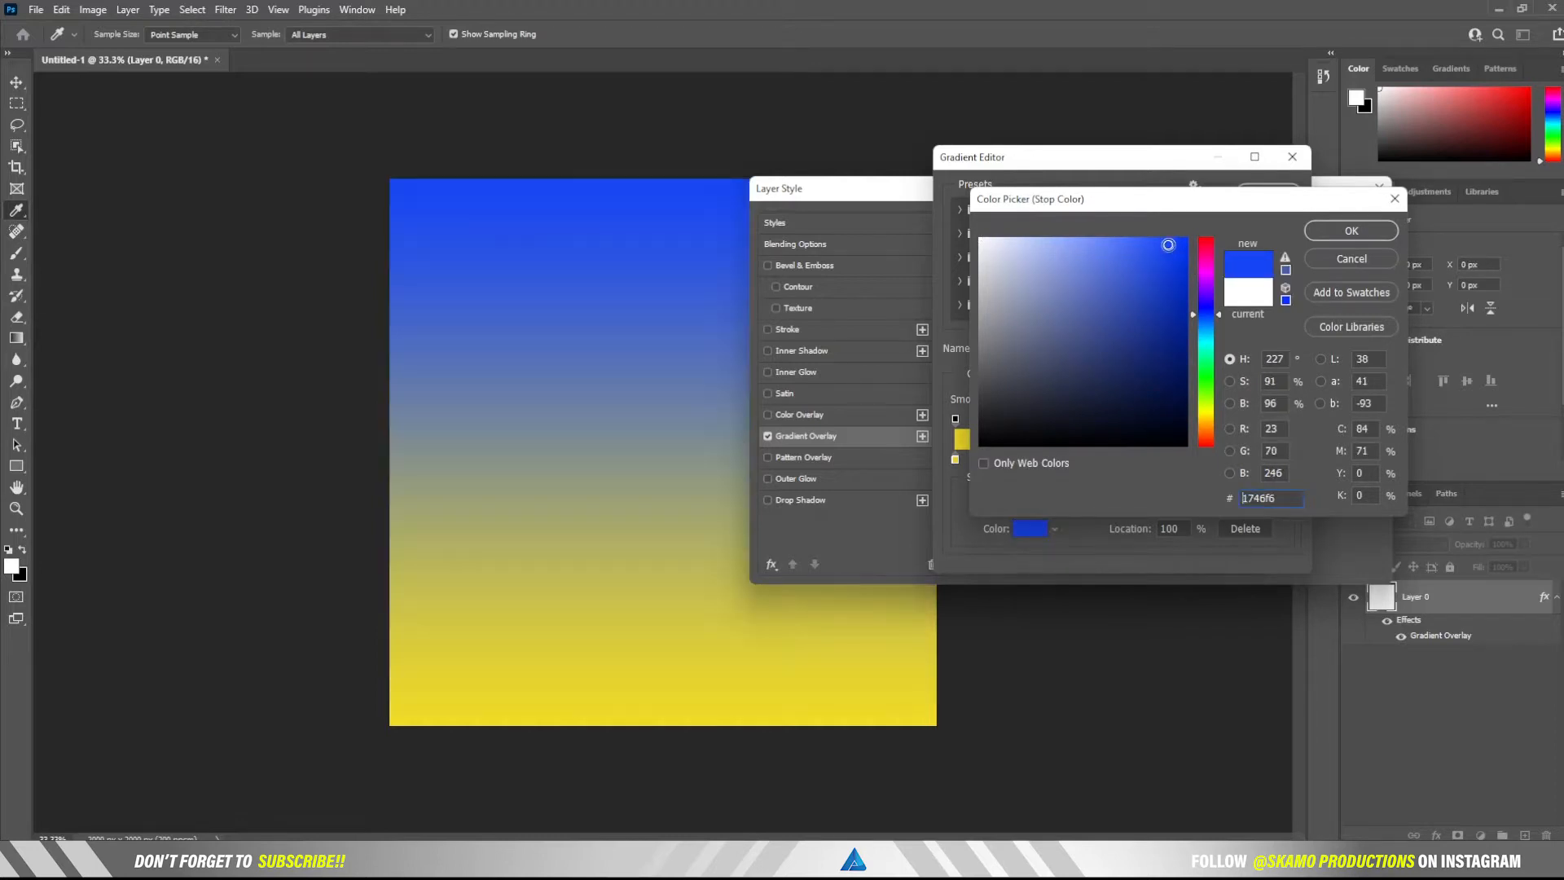
pyautogui.click(1353, 231)
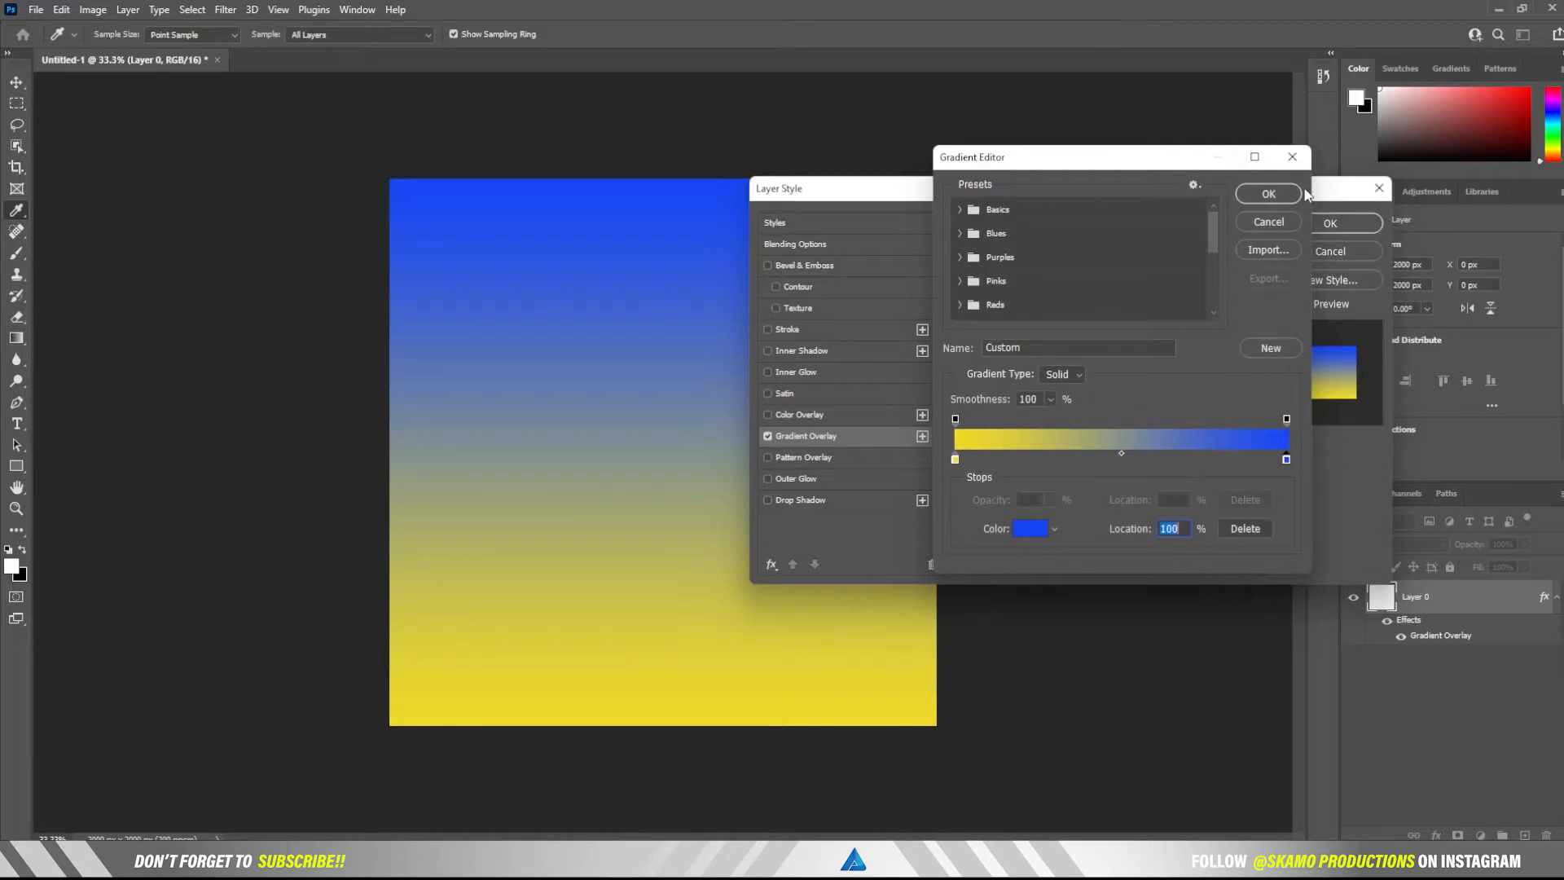
pyautogui.click(1286, 195)
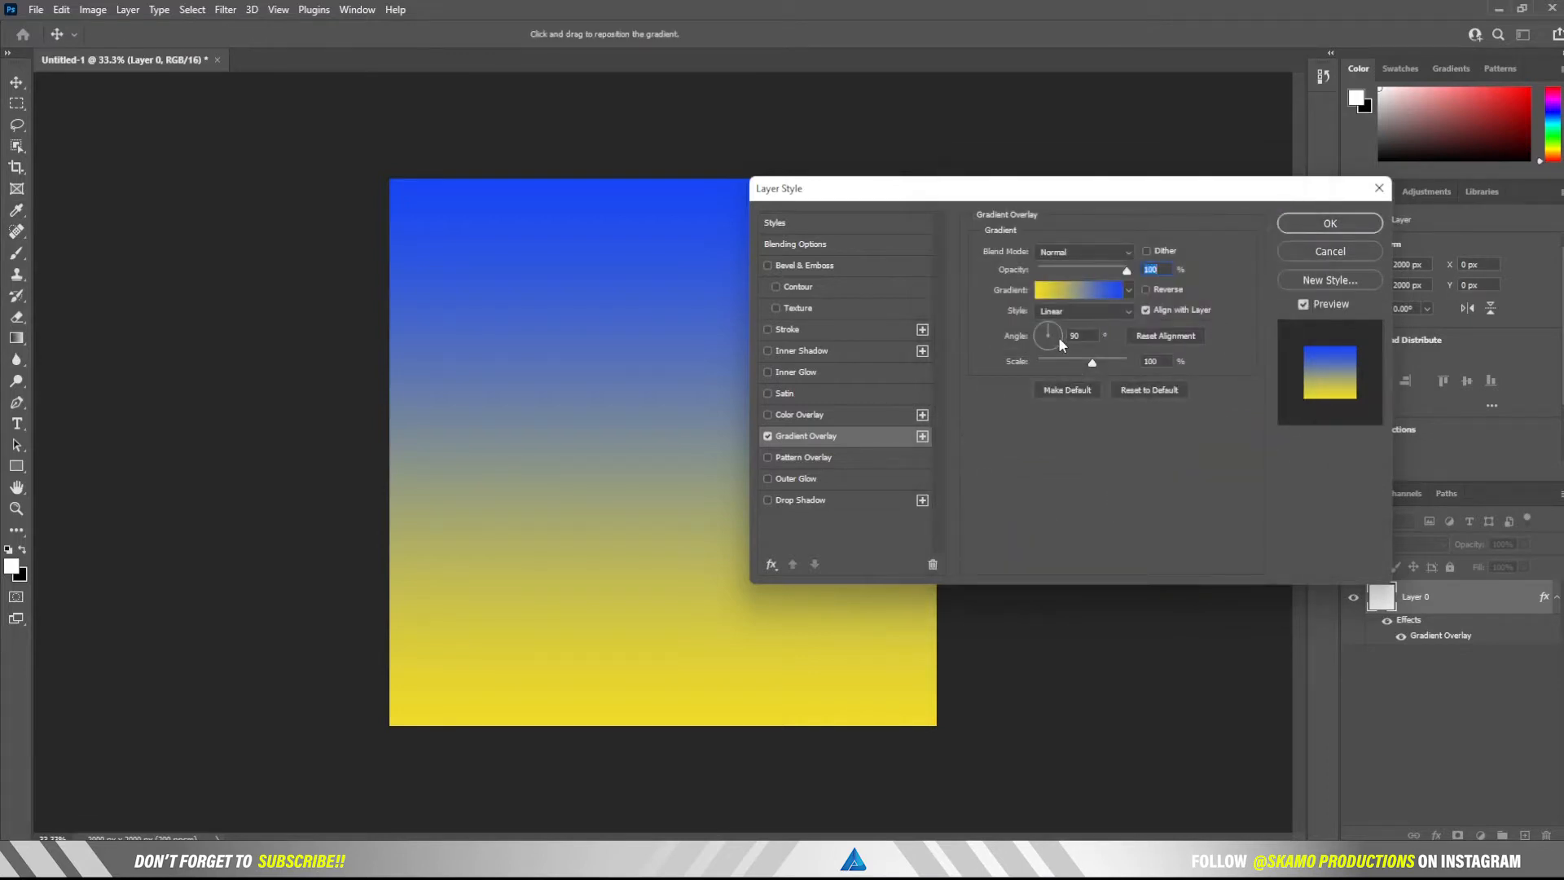
# Set the gradient overlay's angle to 0° and apply the layer style.
pyautogui.click(1030, 335)
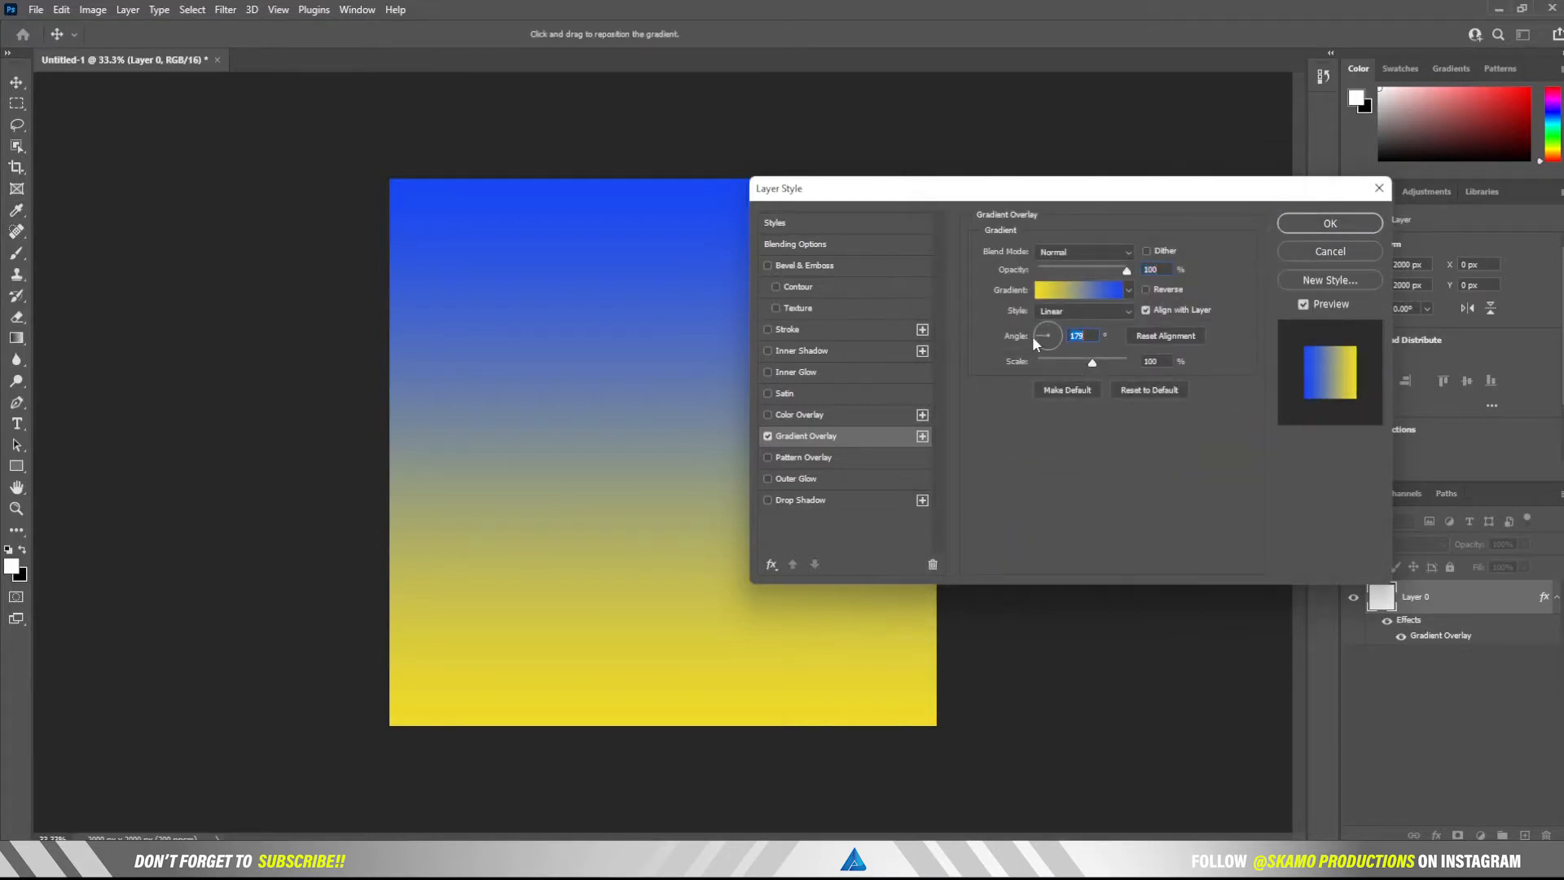
pyautogui.write('-2')
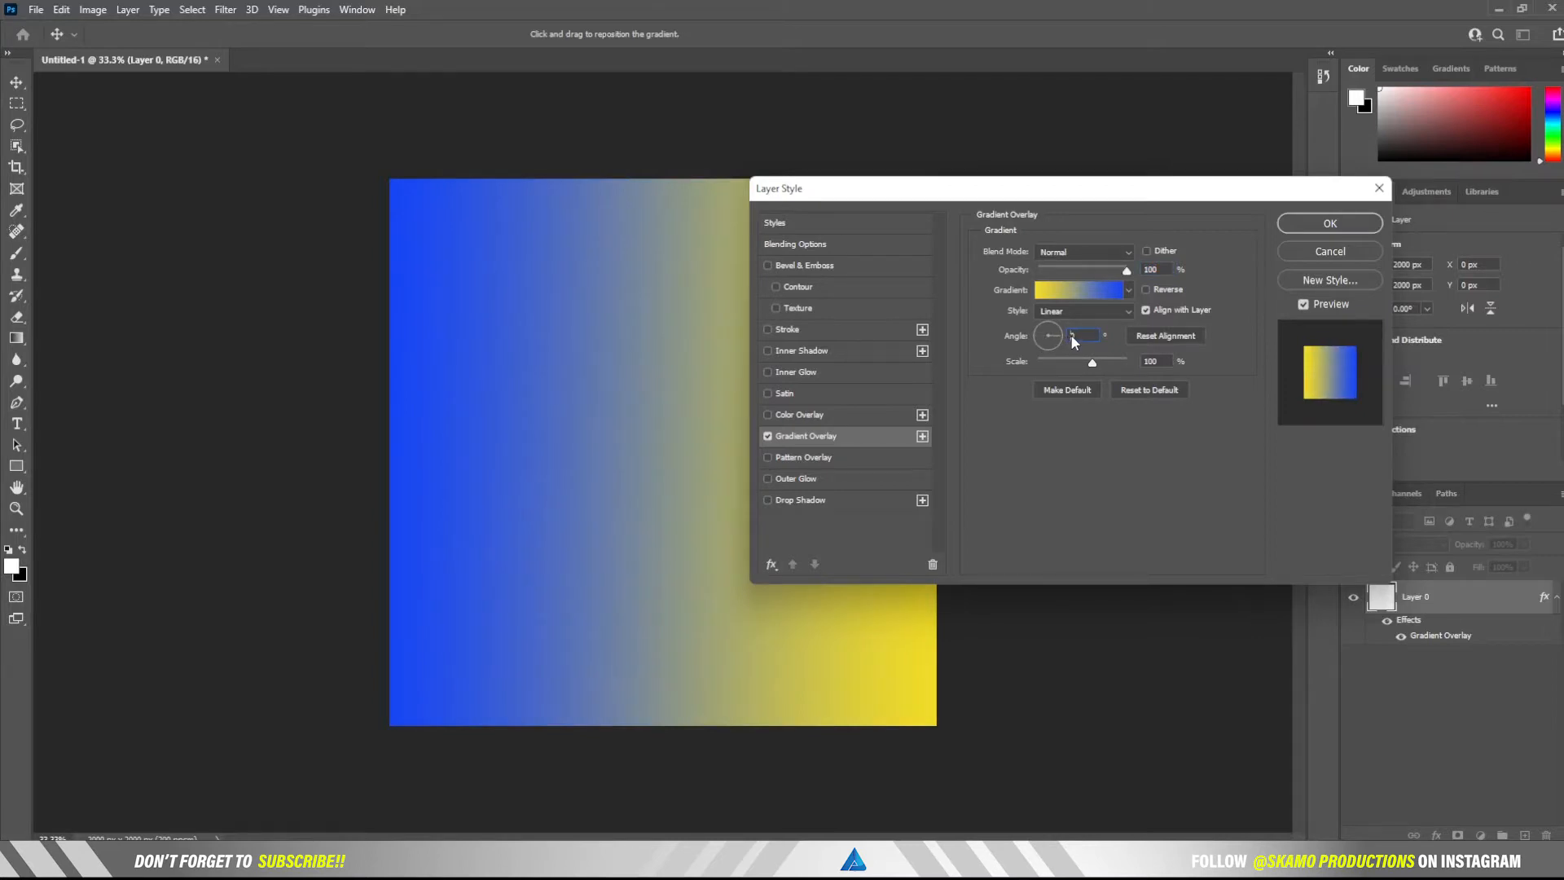
pyautogui.write('0')
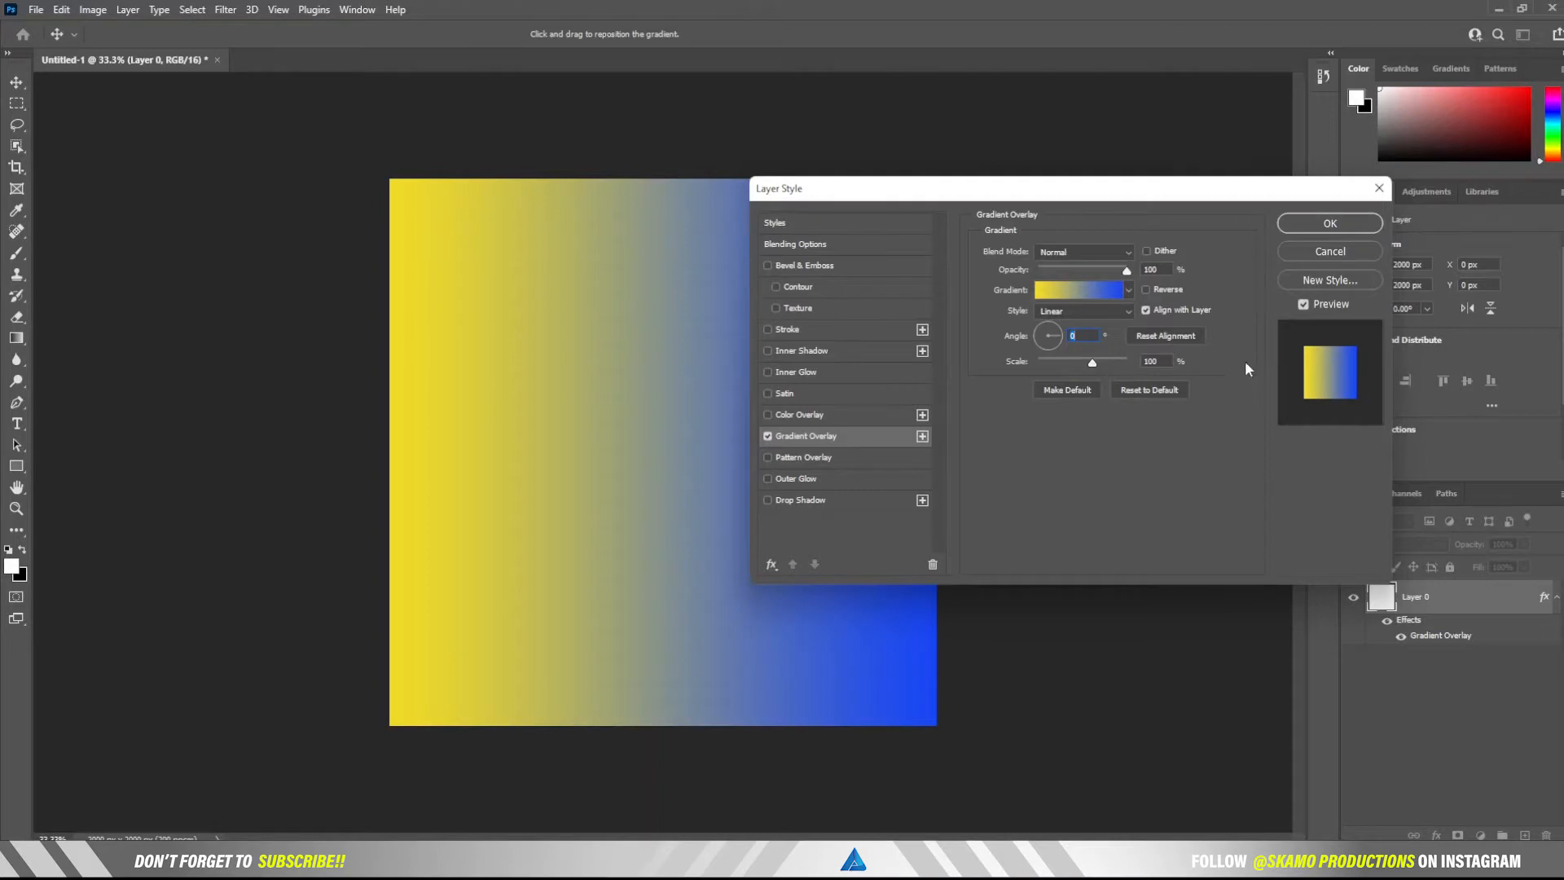
pyautogui.click(1313, 228)
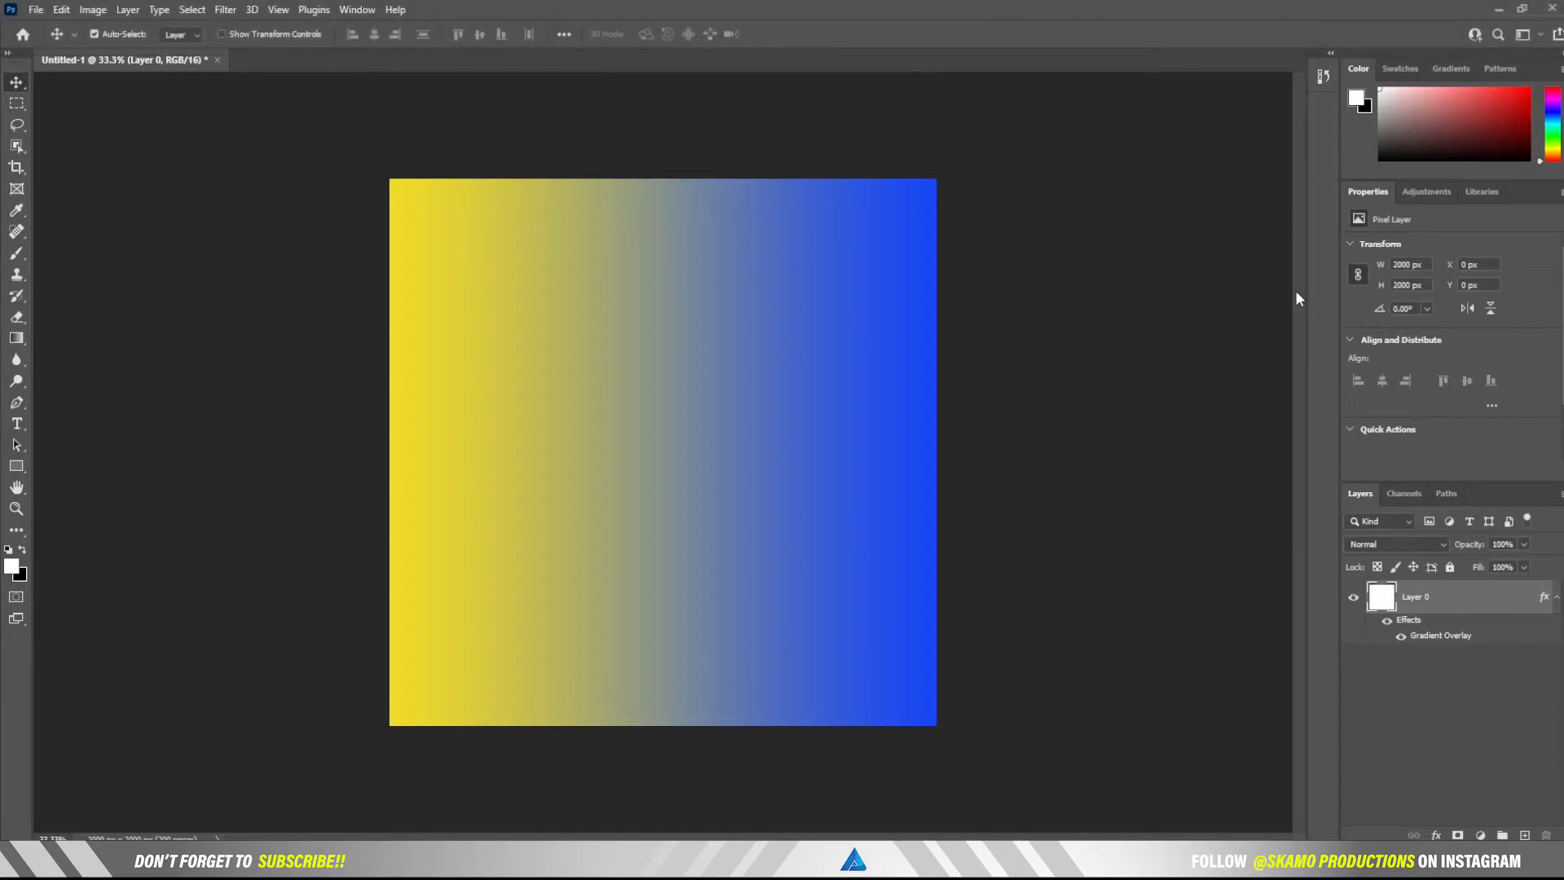
# Change Layer 0's gradient overlay angle to -87° and lock the layer.
pyautogui.doubleClick(1403, 636)
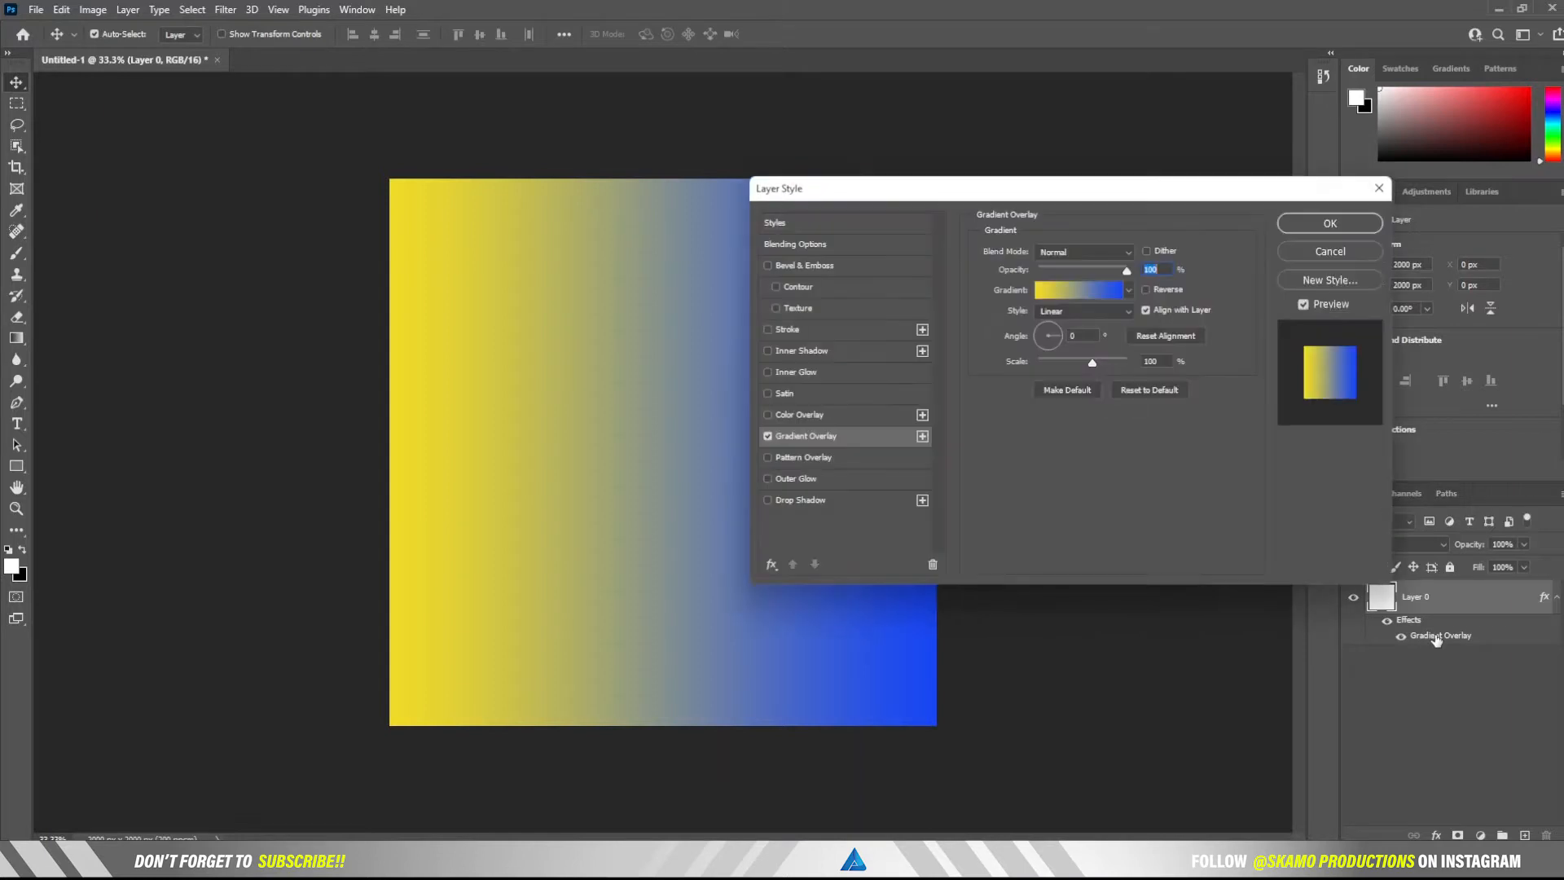
pyautogui.click(1048, 347)
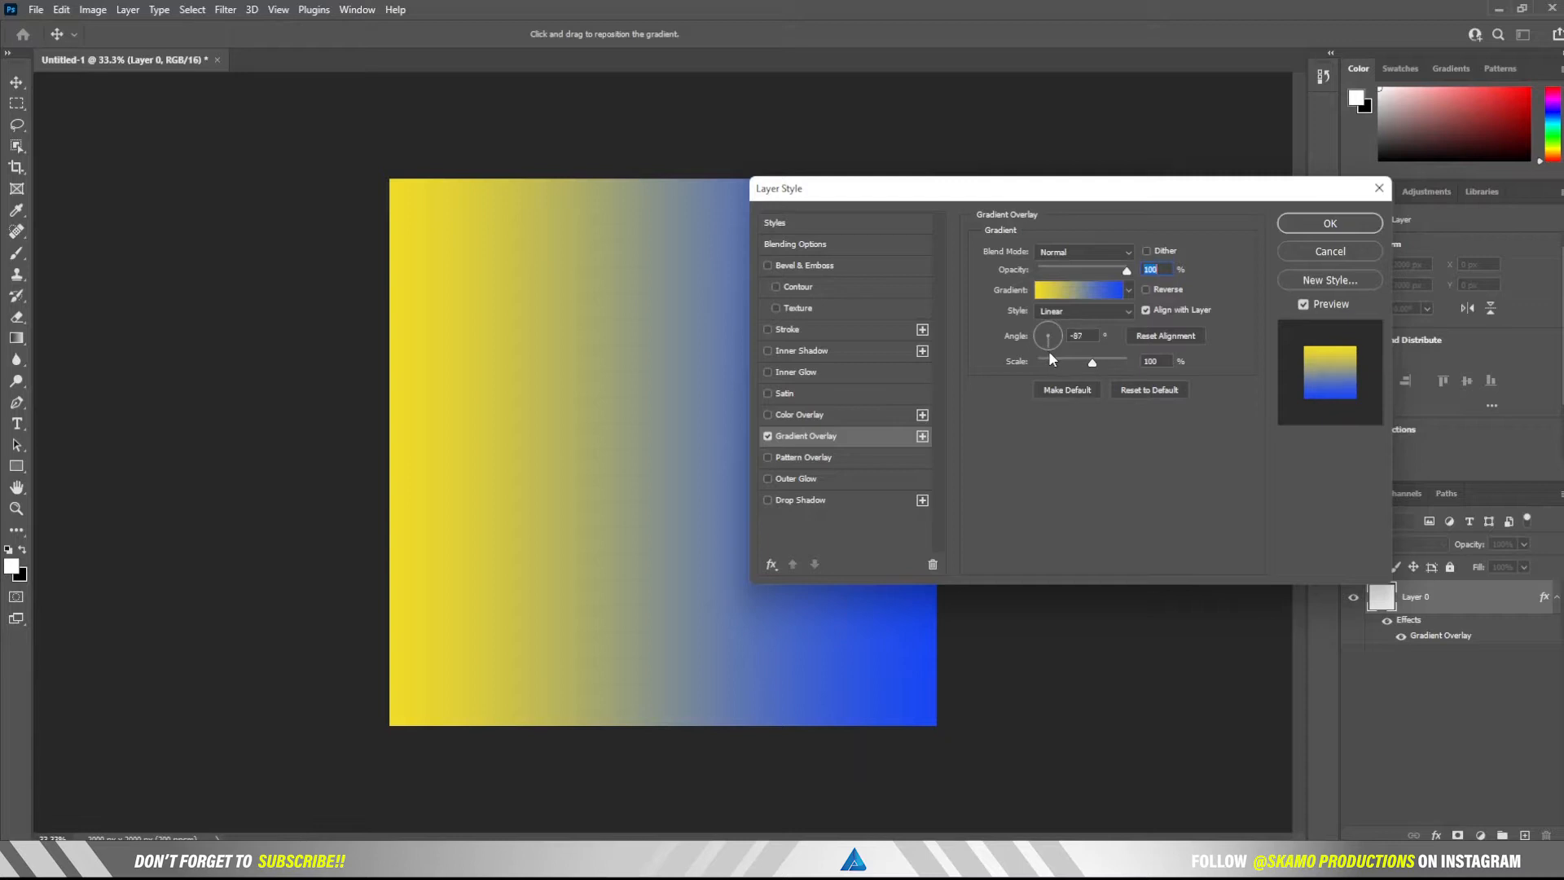
pyautogui.click(1049, 356)
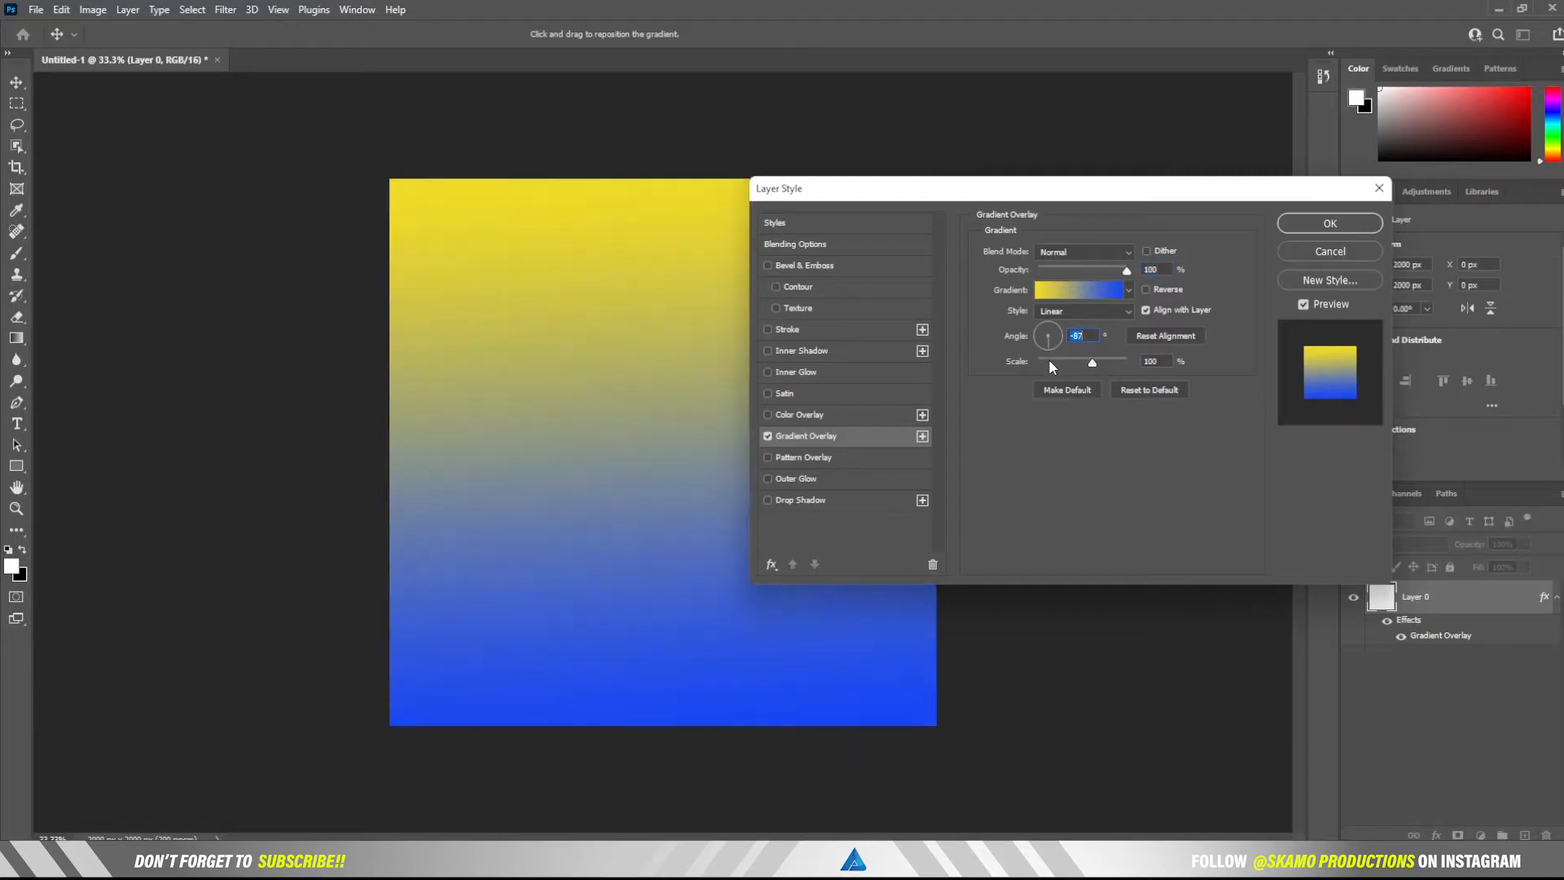
pyautogui.click(1308, 226)
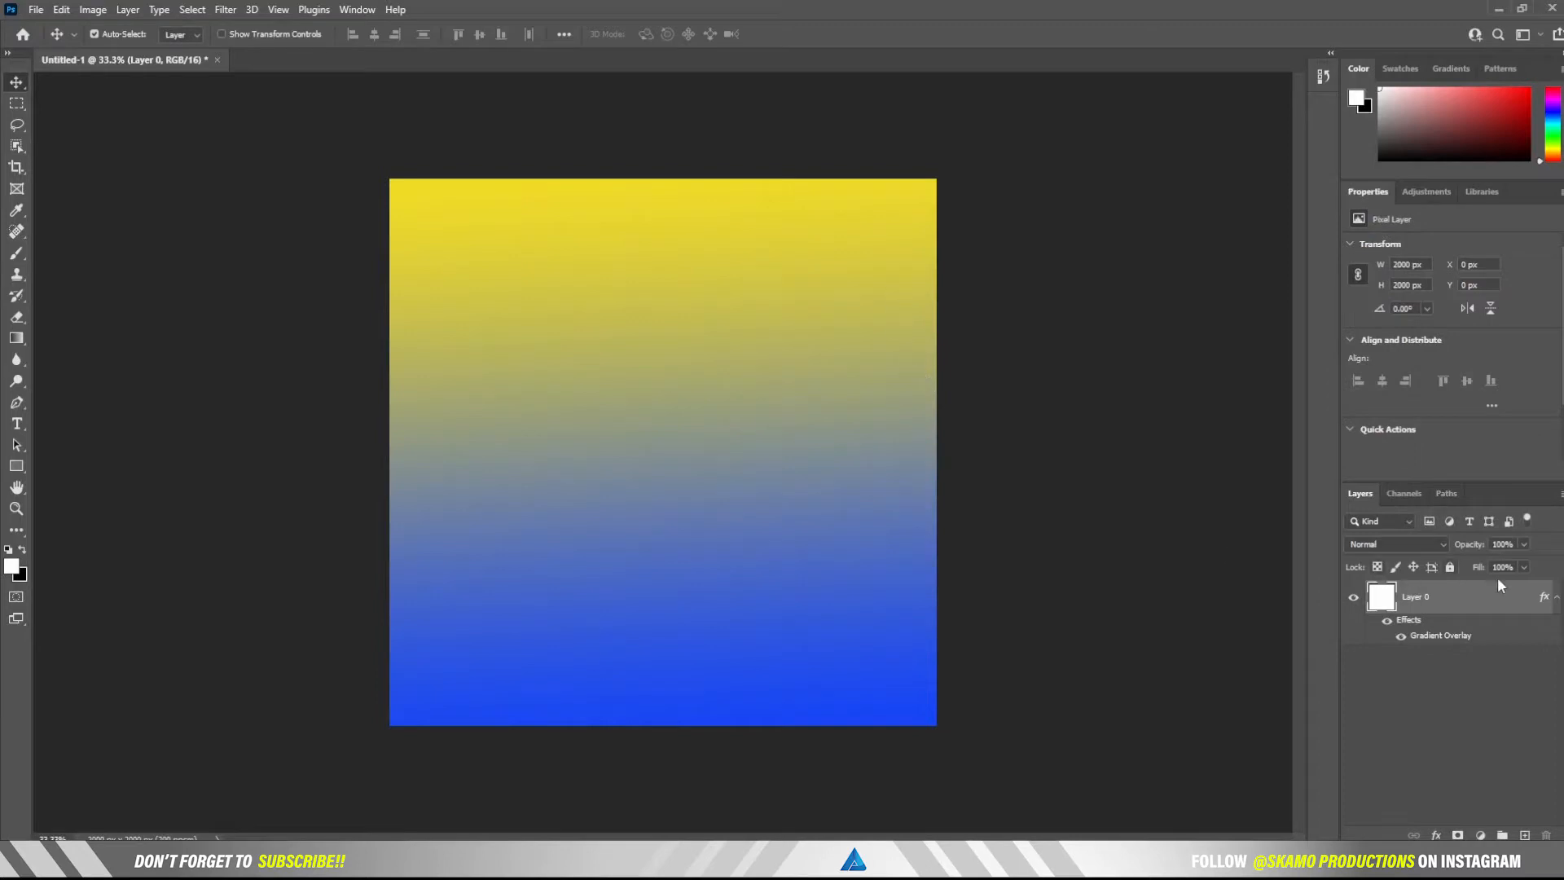
pyautogui.click(1556, 597)
pyautogui.click(1451, 565)
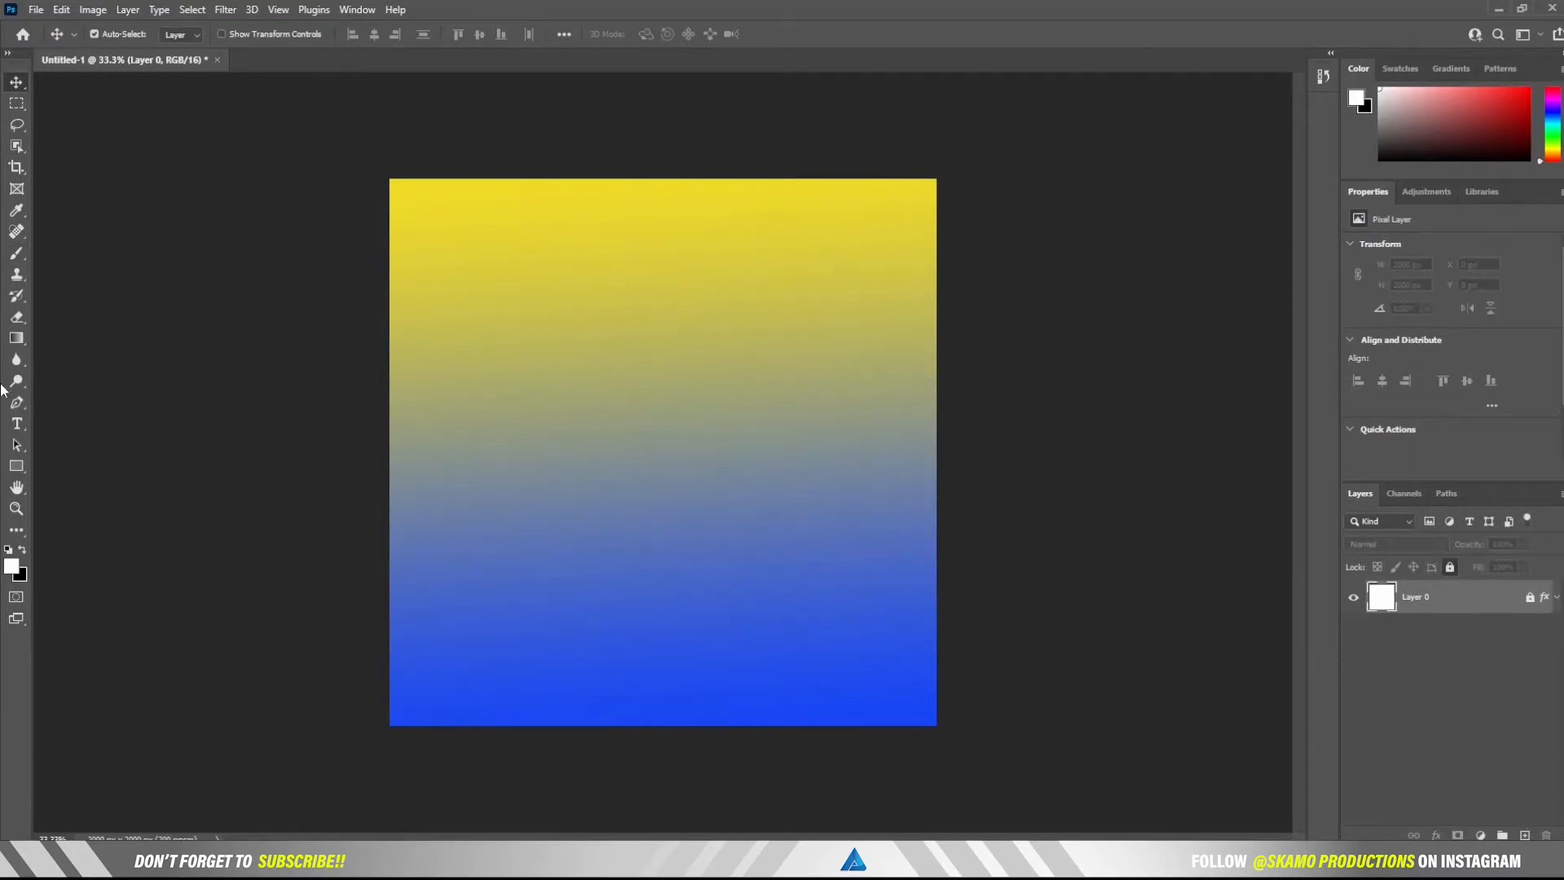
# Add a white text layer with the letter "P" in the upper part of the canvas.
pyautogui.click(17, 424)
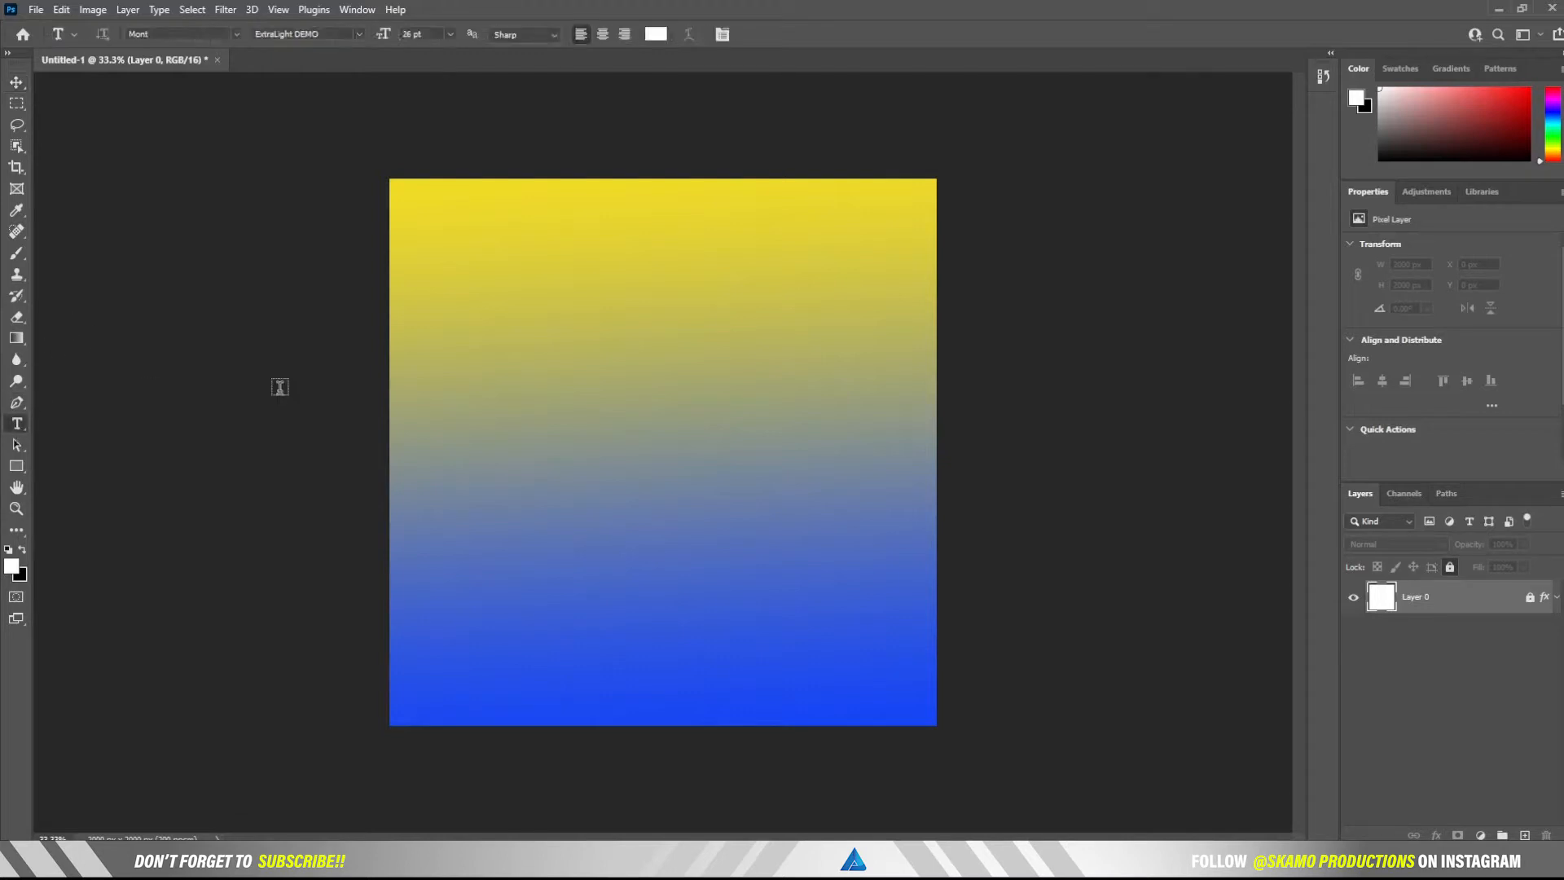
pyautogui.click(490, 301)
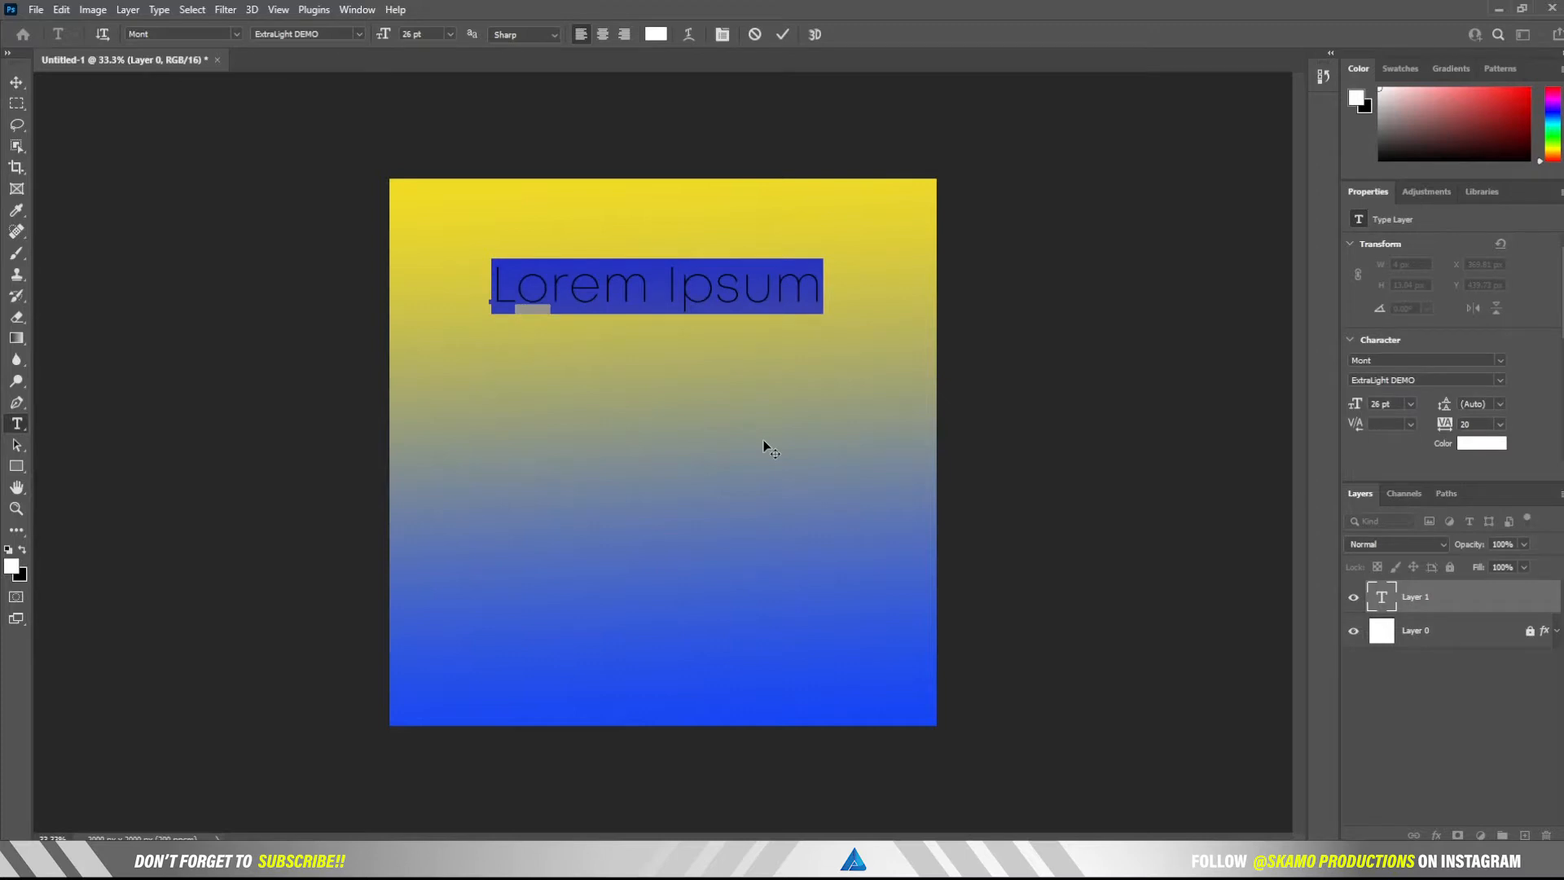
pyautogui.write('P')
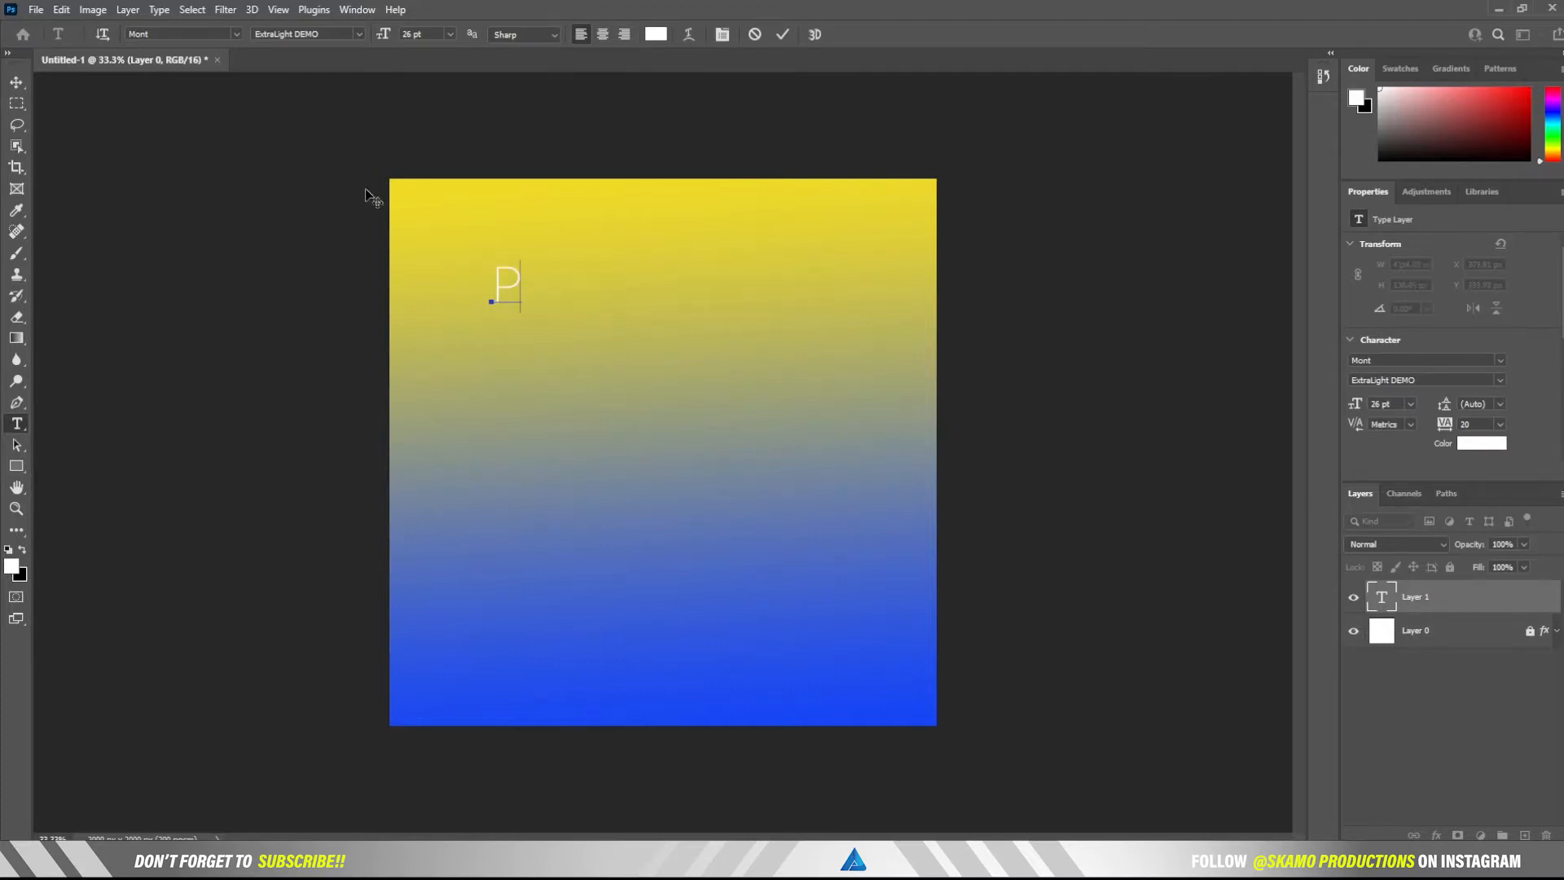
# Set the letter P to the Heavy DEMO style of the Mont font.
pyautogui.doubleClick(506, 280)
pyautogui.click(1499, 355)
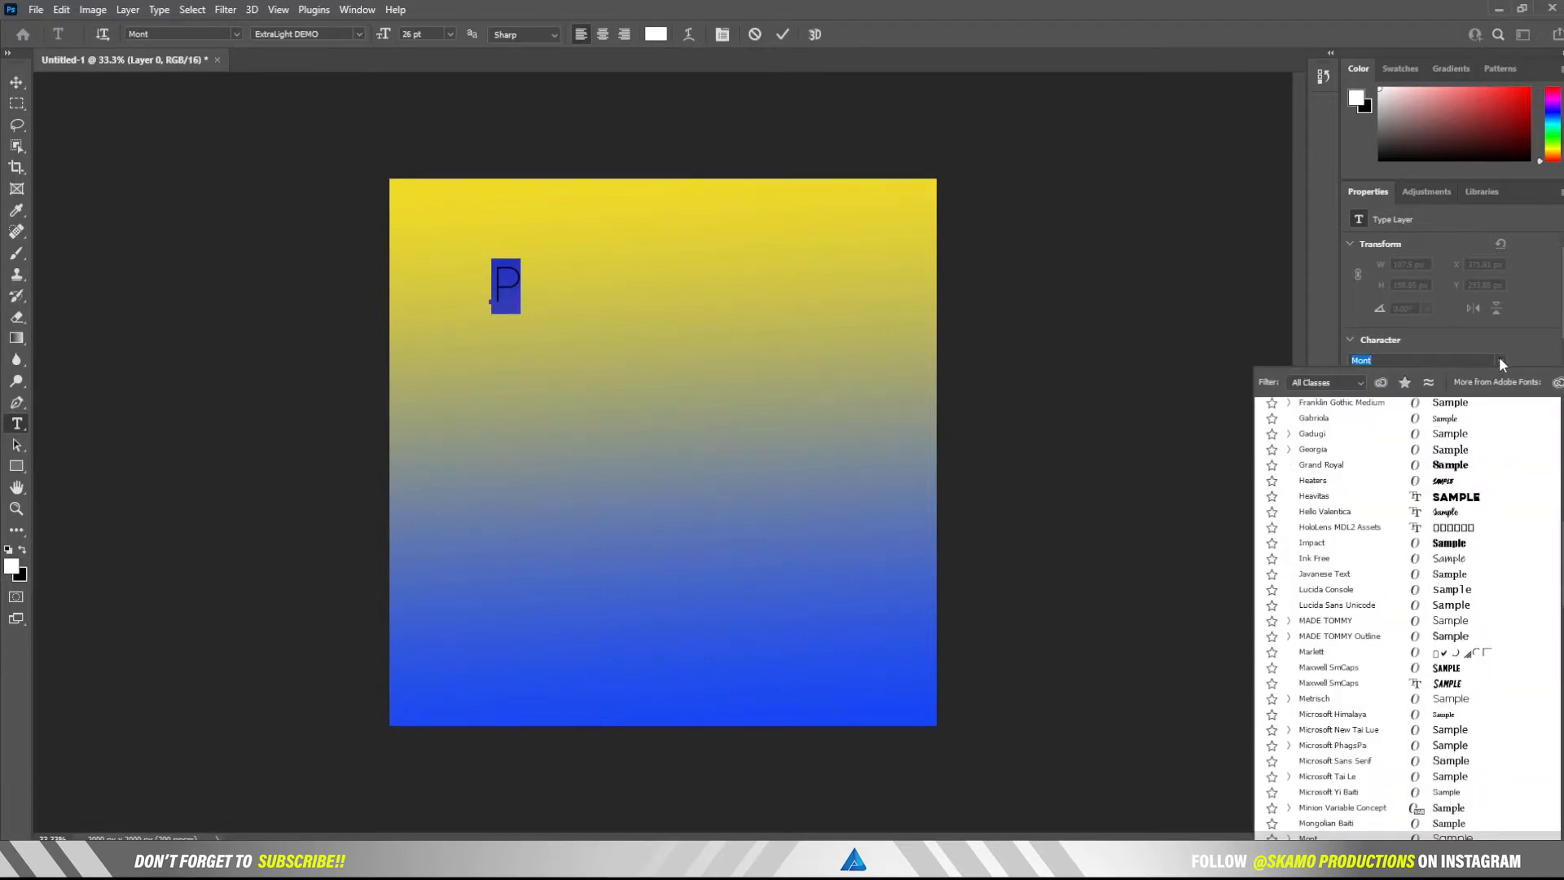
pyautogui.click(1500, 359)
pyautogui.click(1502, 380)
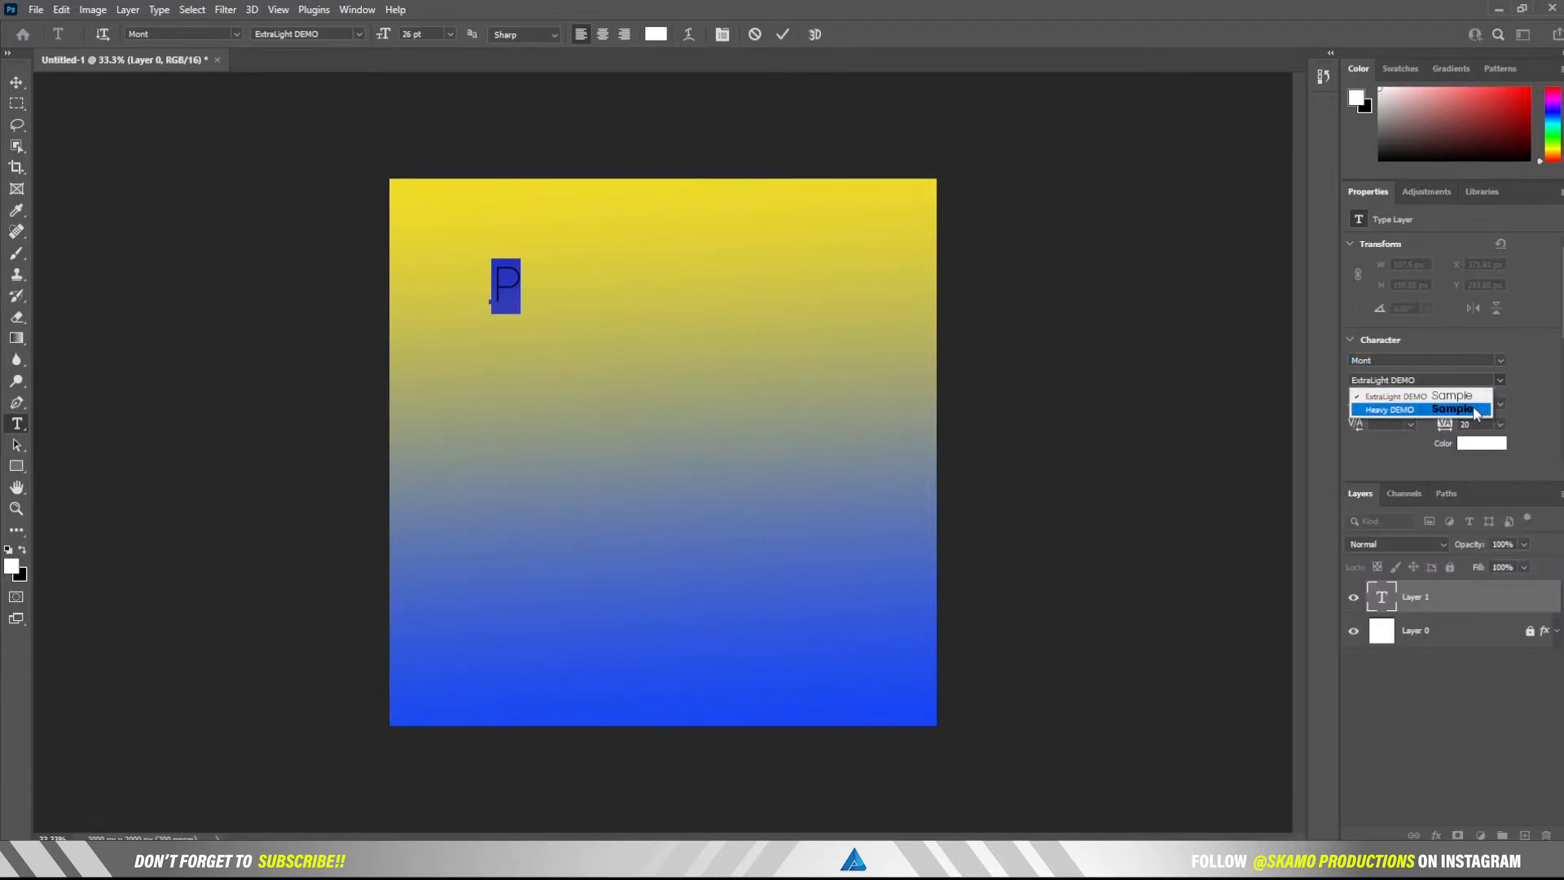
pyautogui.click(1476, 410)
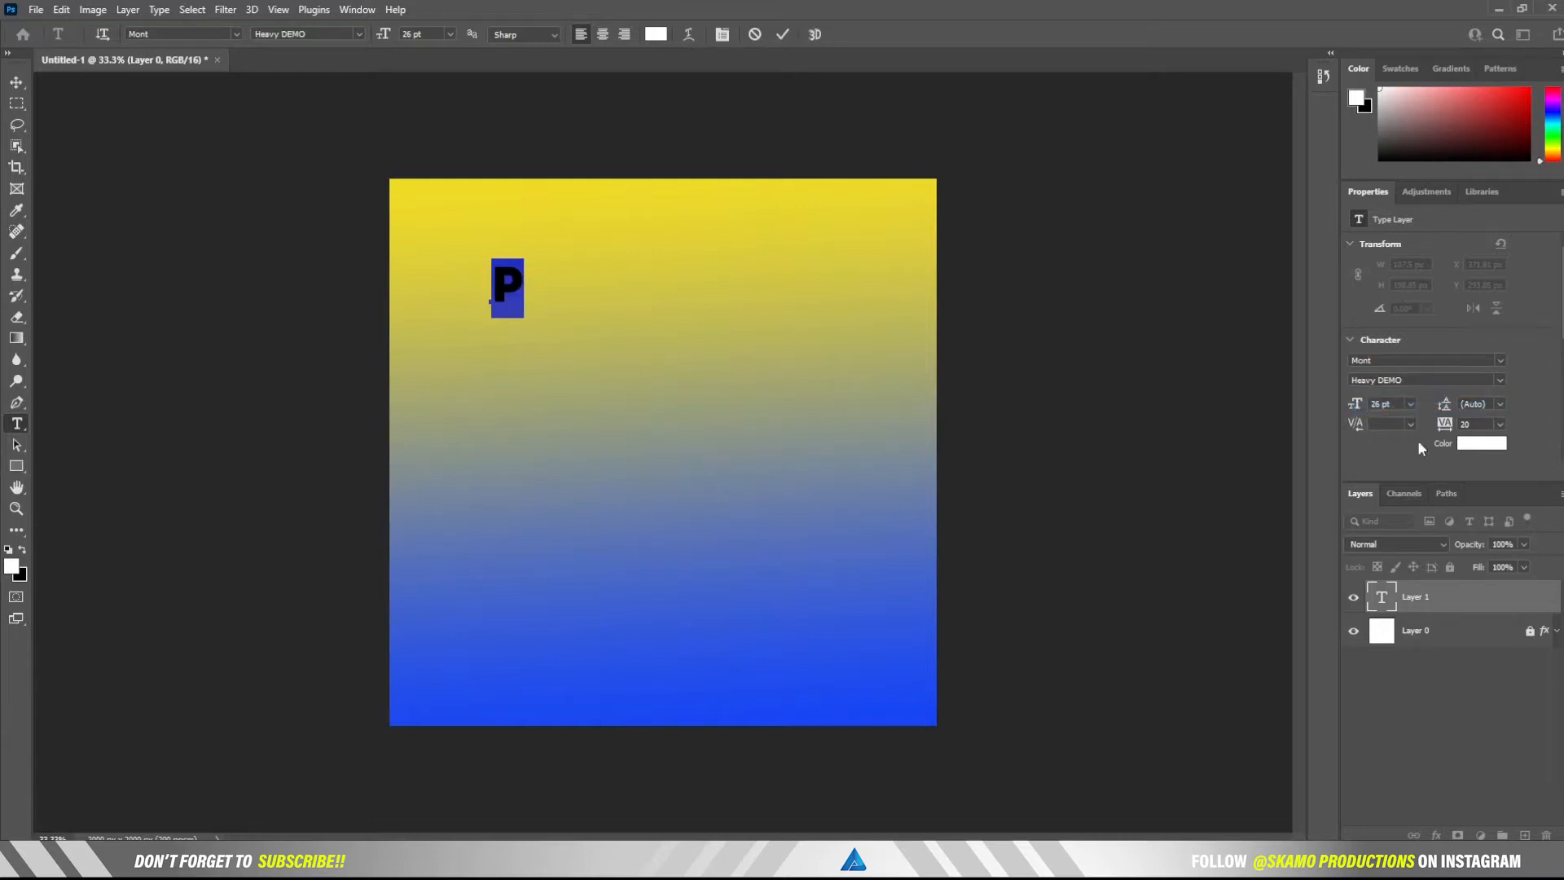
# Enlarge the letter P to 89 pt and move it into the canvas's upper-left area.
pyautogui.moveTo(1353, 411); pyautogui.dragTo(1413, 410)
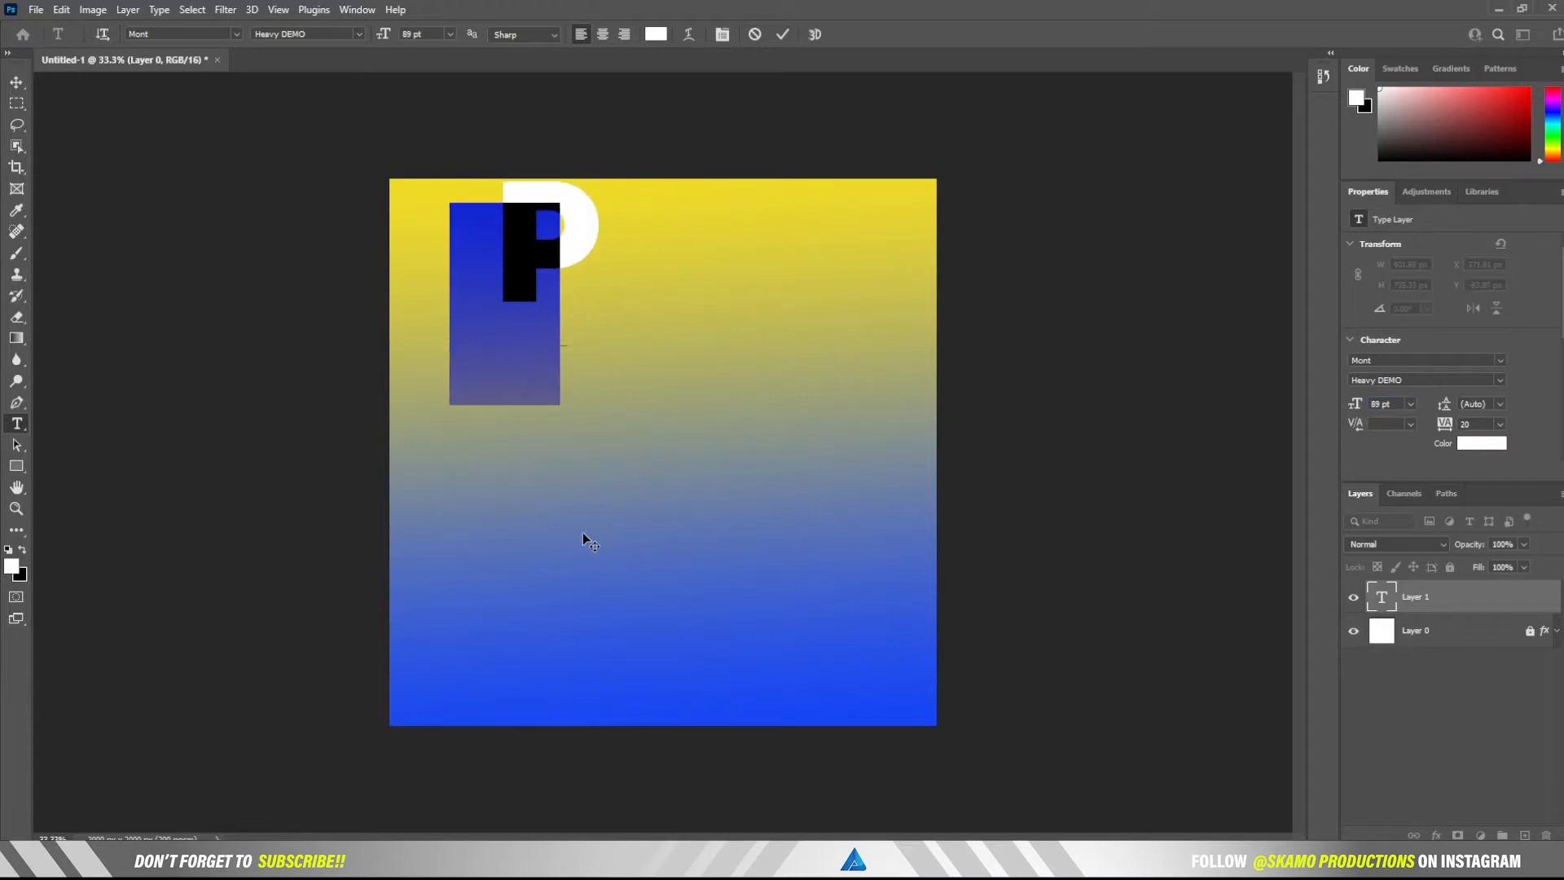
pyautogui.moveTo(583, 531); pyautogui.dragTo(570, 541)
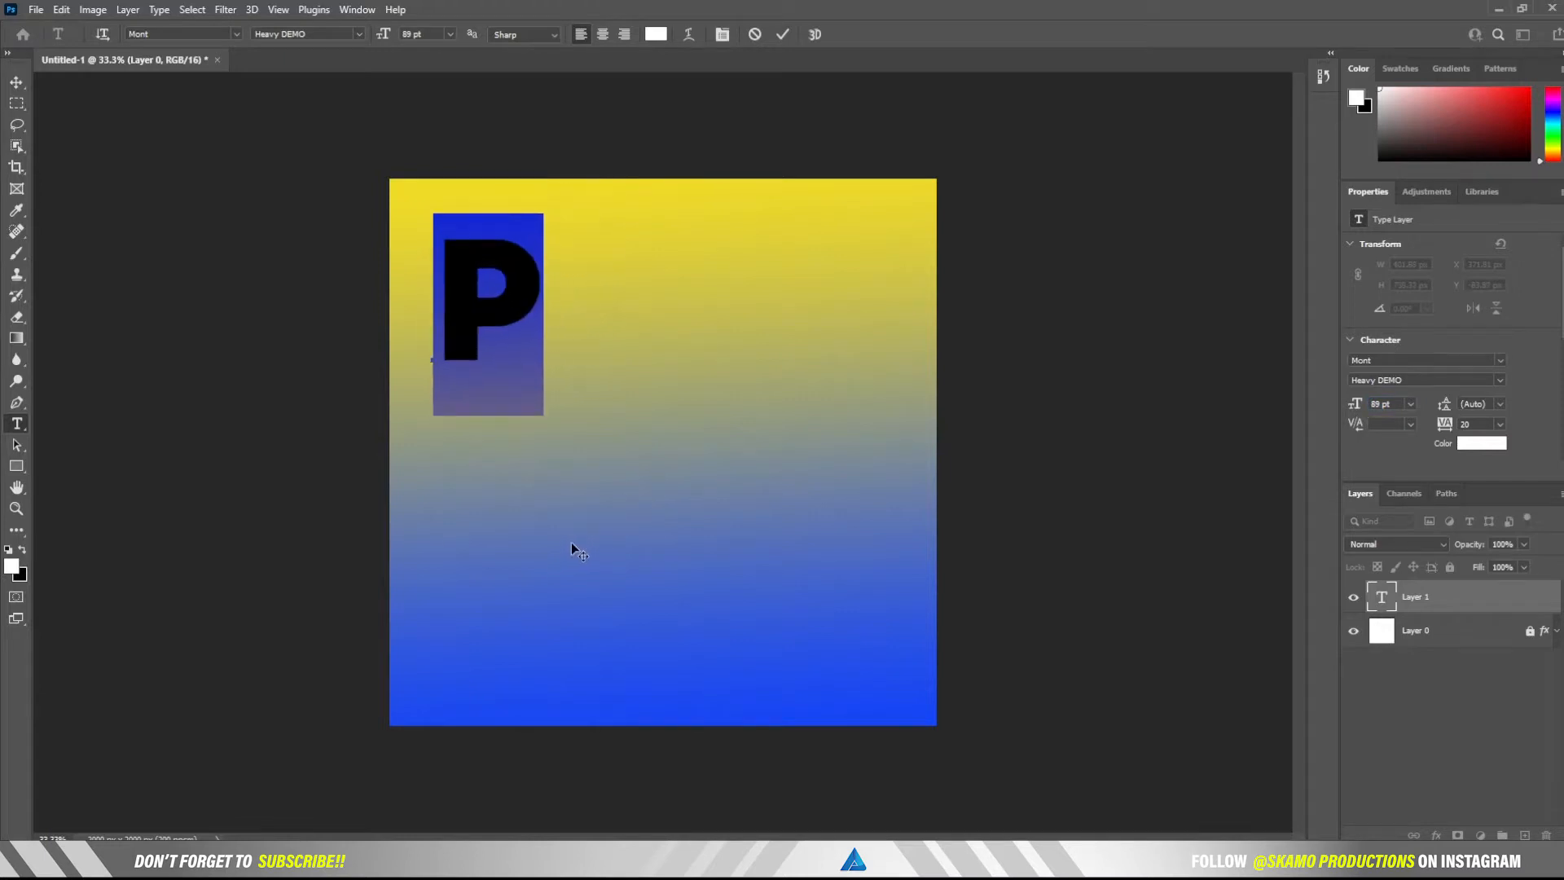
# Duplicate the letter P below the original and change the copy's text to "E".
pyautogui.click(781, 35)
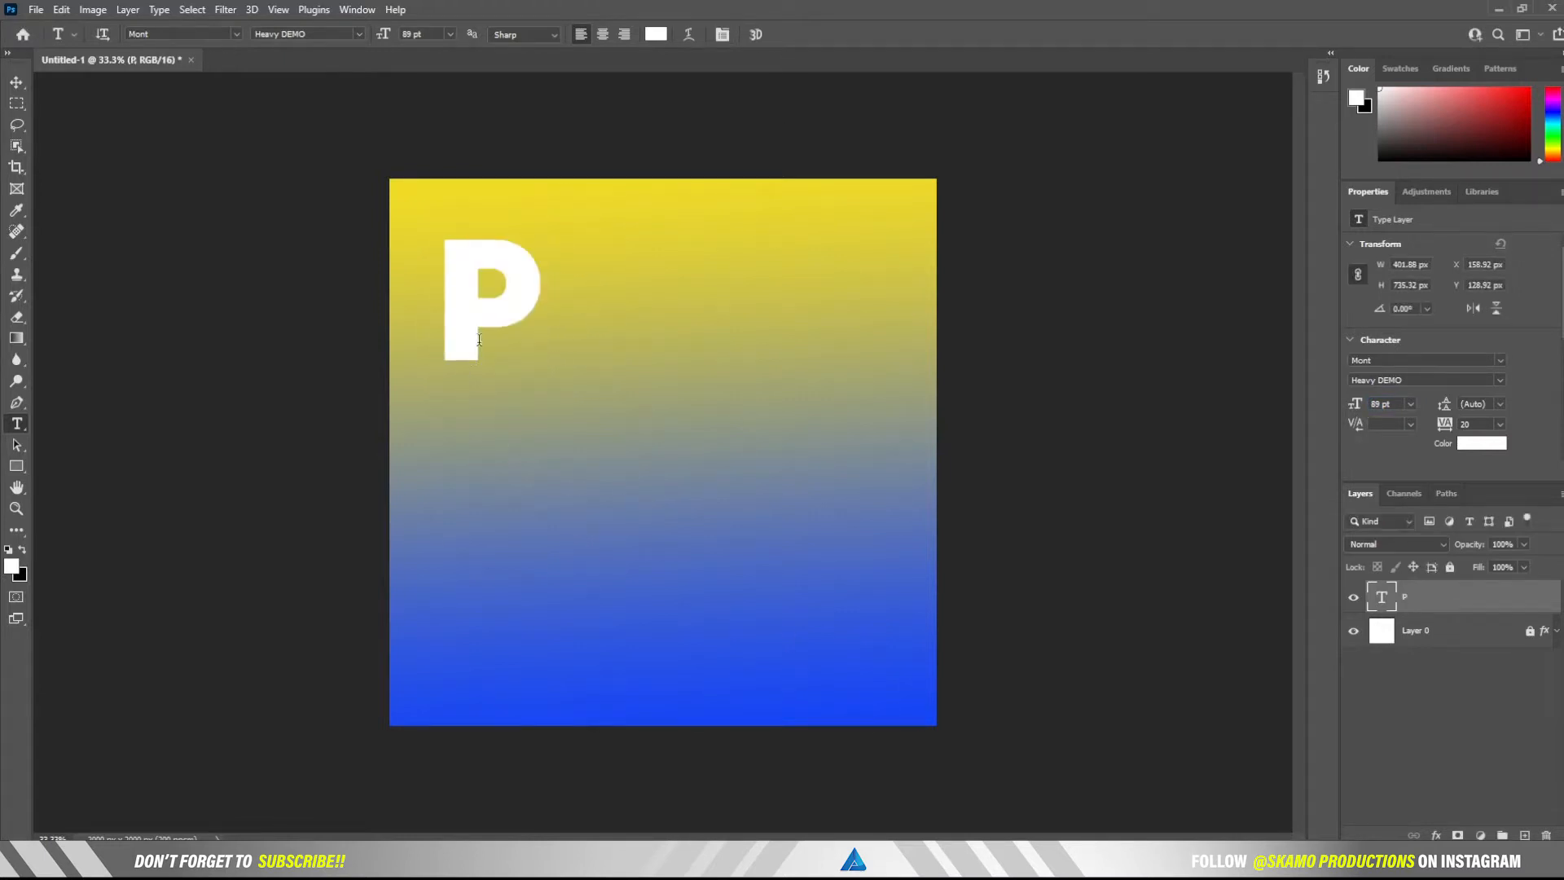
pyautogui.click(16, 82)
pyautogui.moveTo(467, 321); pyautogui.dragTo(479, 481)
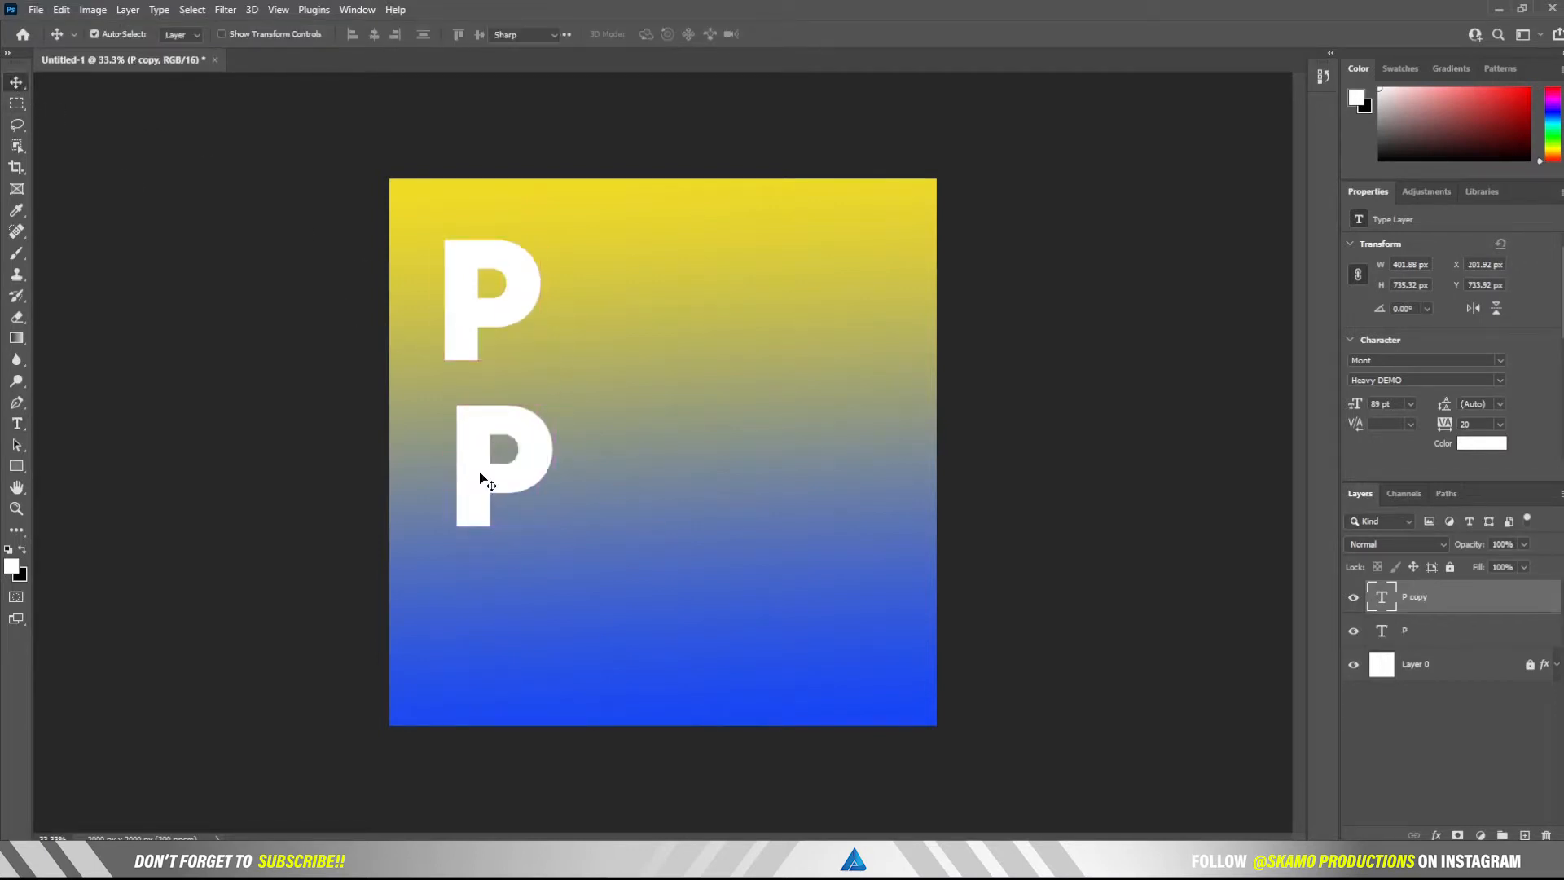
pyautogui.doubleClick(480, 473)
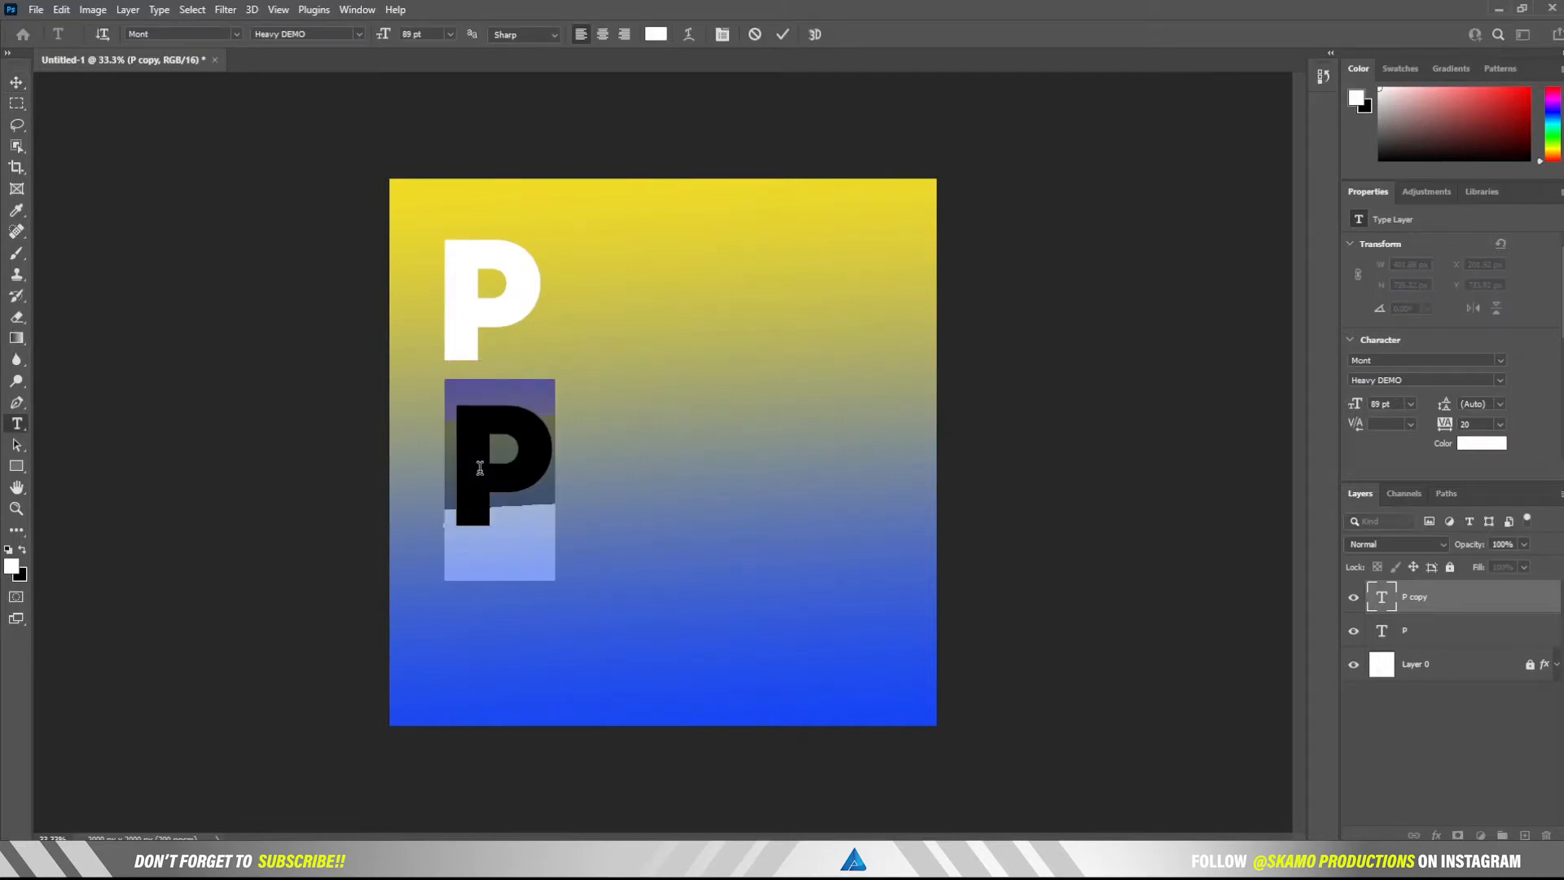
pyautogui.write('E')
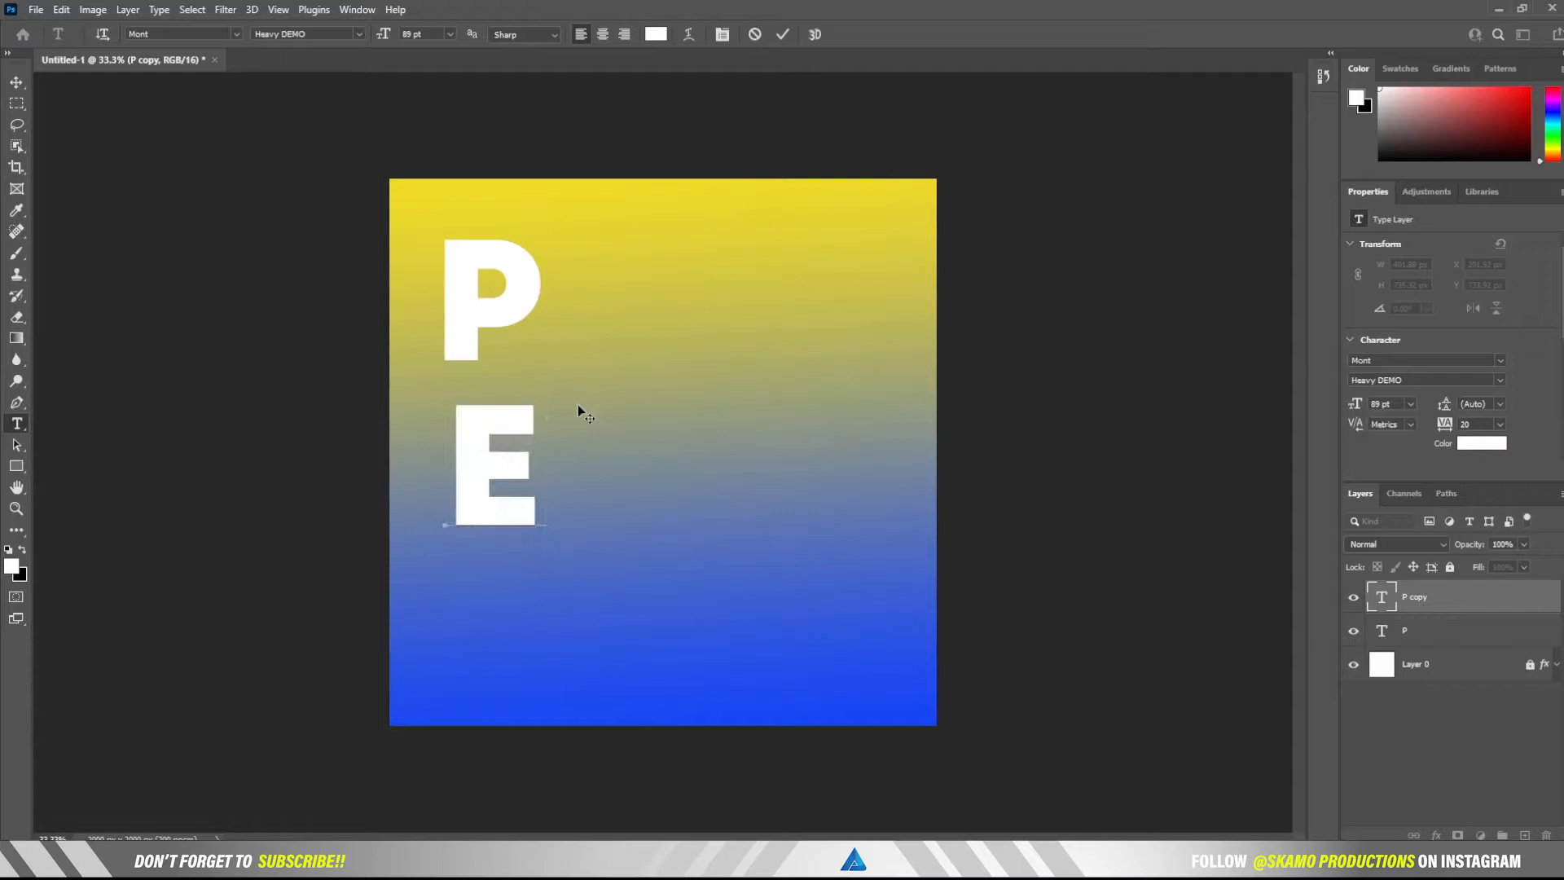
pyautogui.click(784, 33)
# Duplicate the letter E to its right and change the copy's text to "A".
pyautogui.press('v')
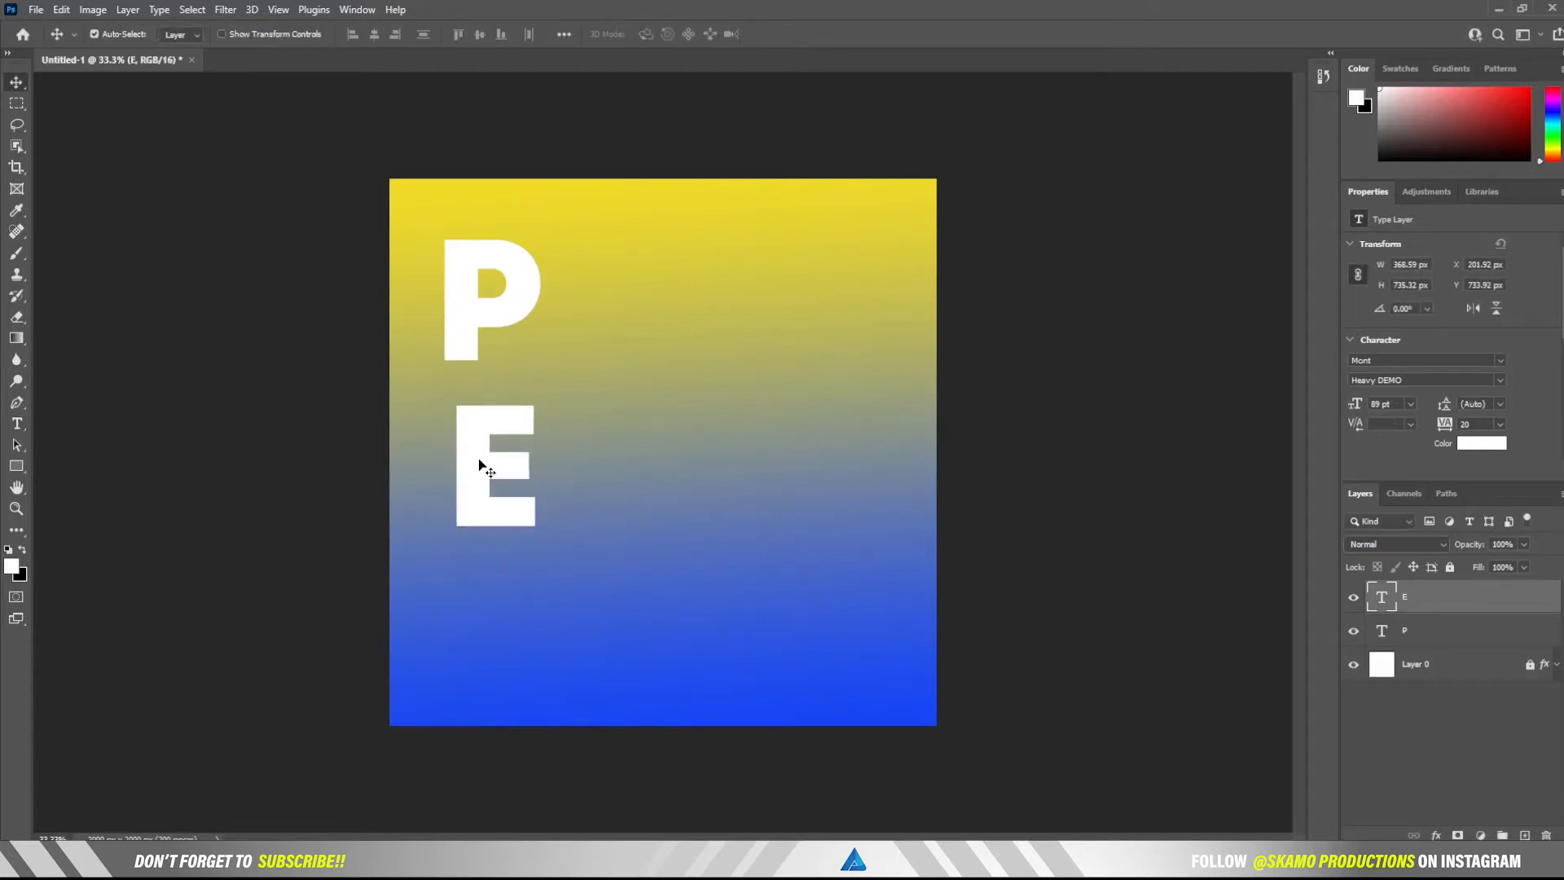
pyautogui.moveTo(480, 466); pyautogui.dragTo(643, 475)
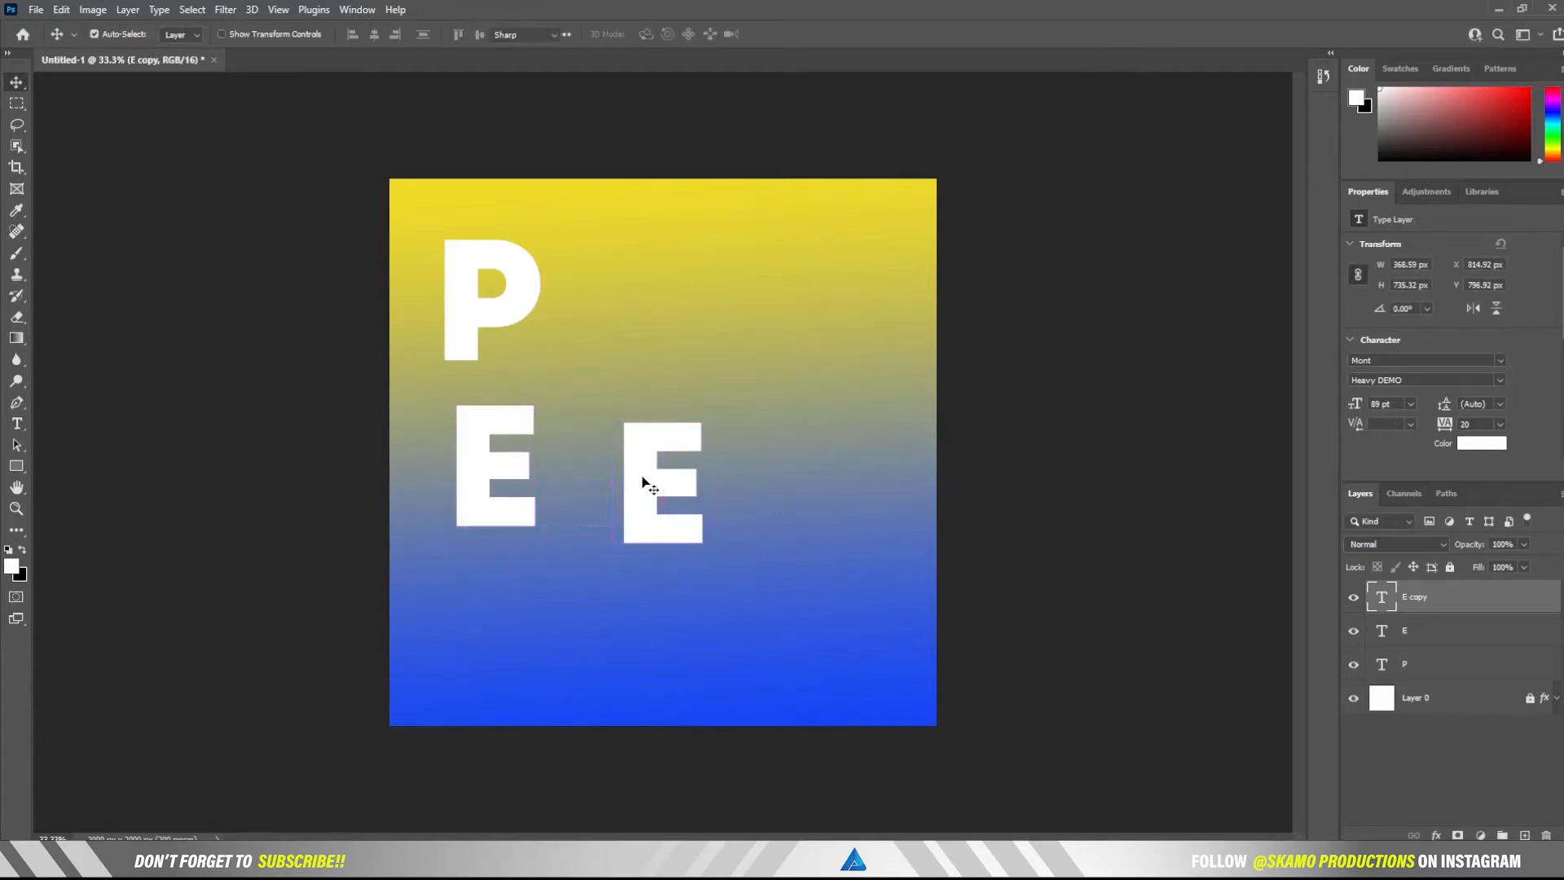
pyautogui.doubleClick(643, 474)
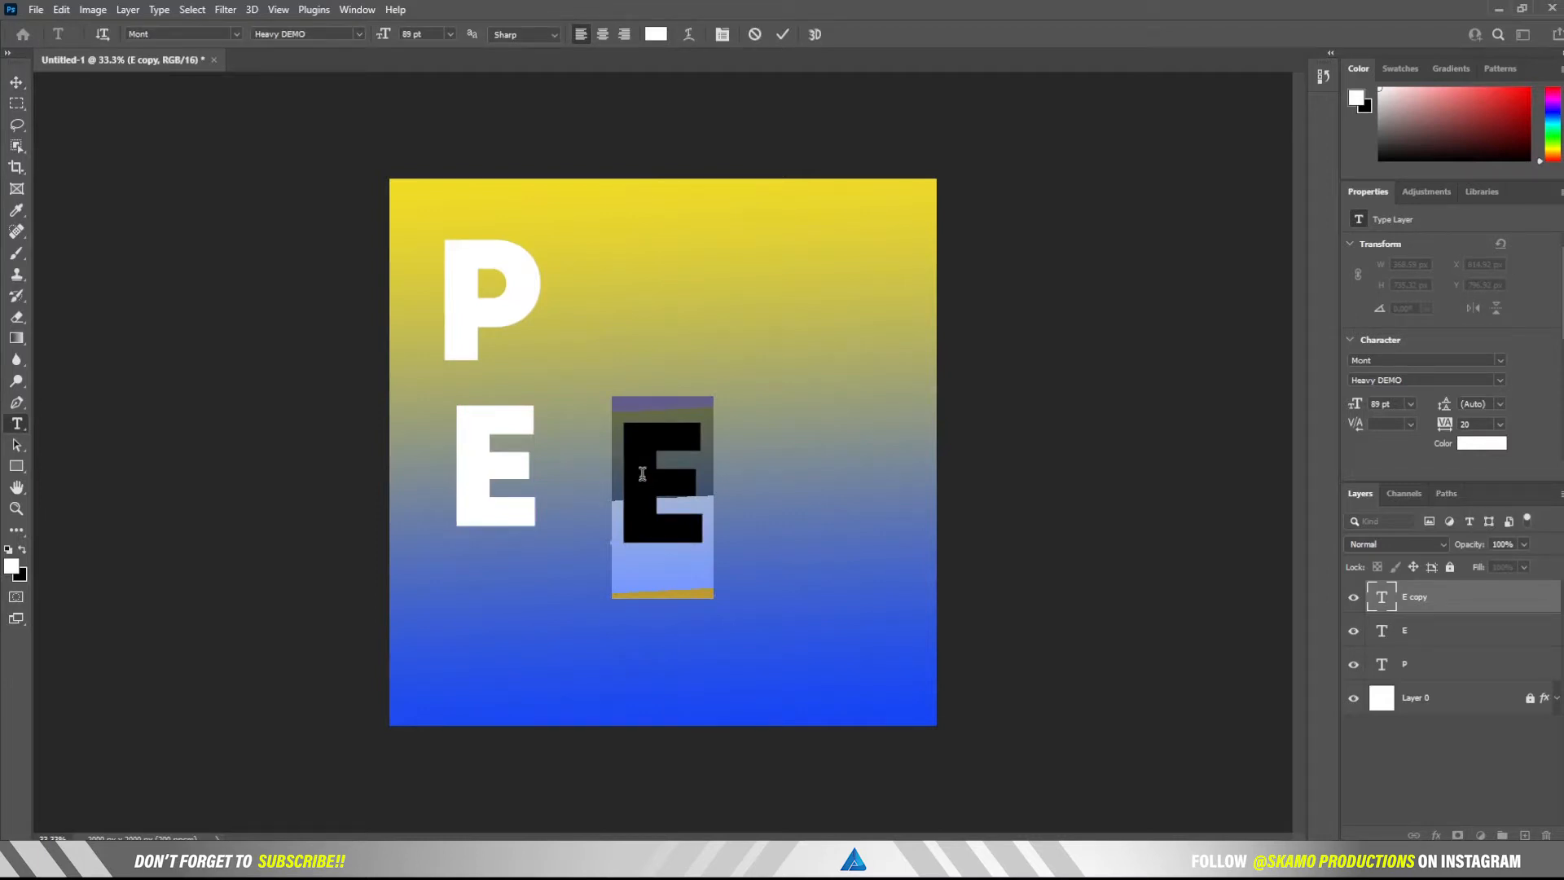
pyautogui.write('A')
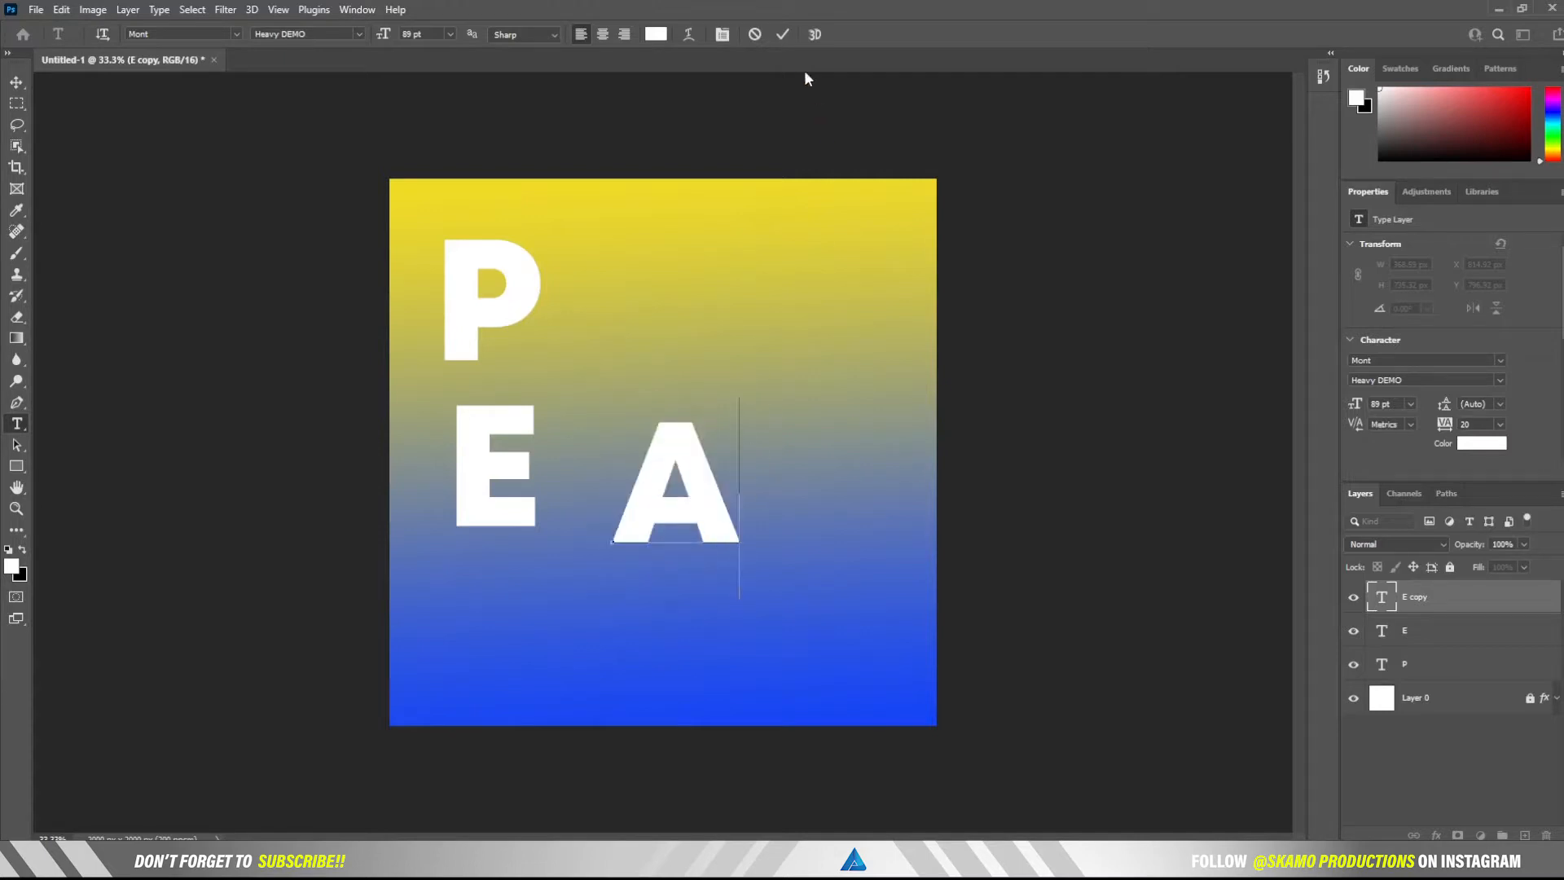
pyautogui.click(784, 36)
# Duplicate the letter A above itself, to the right of the P, and change the copy's text to "C".
pyautogui.press('v')
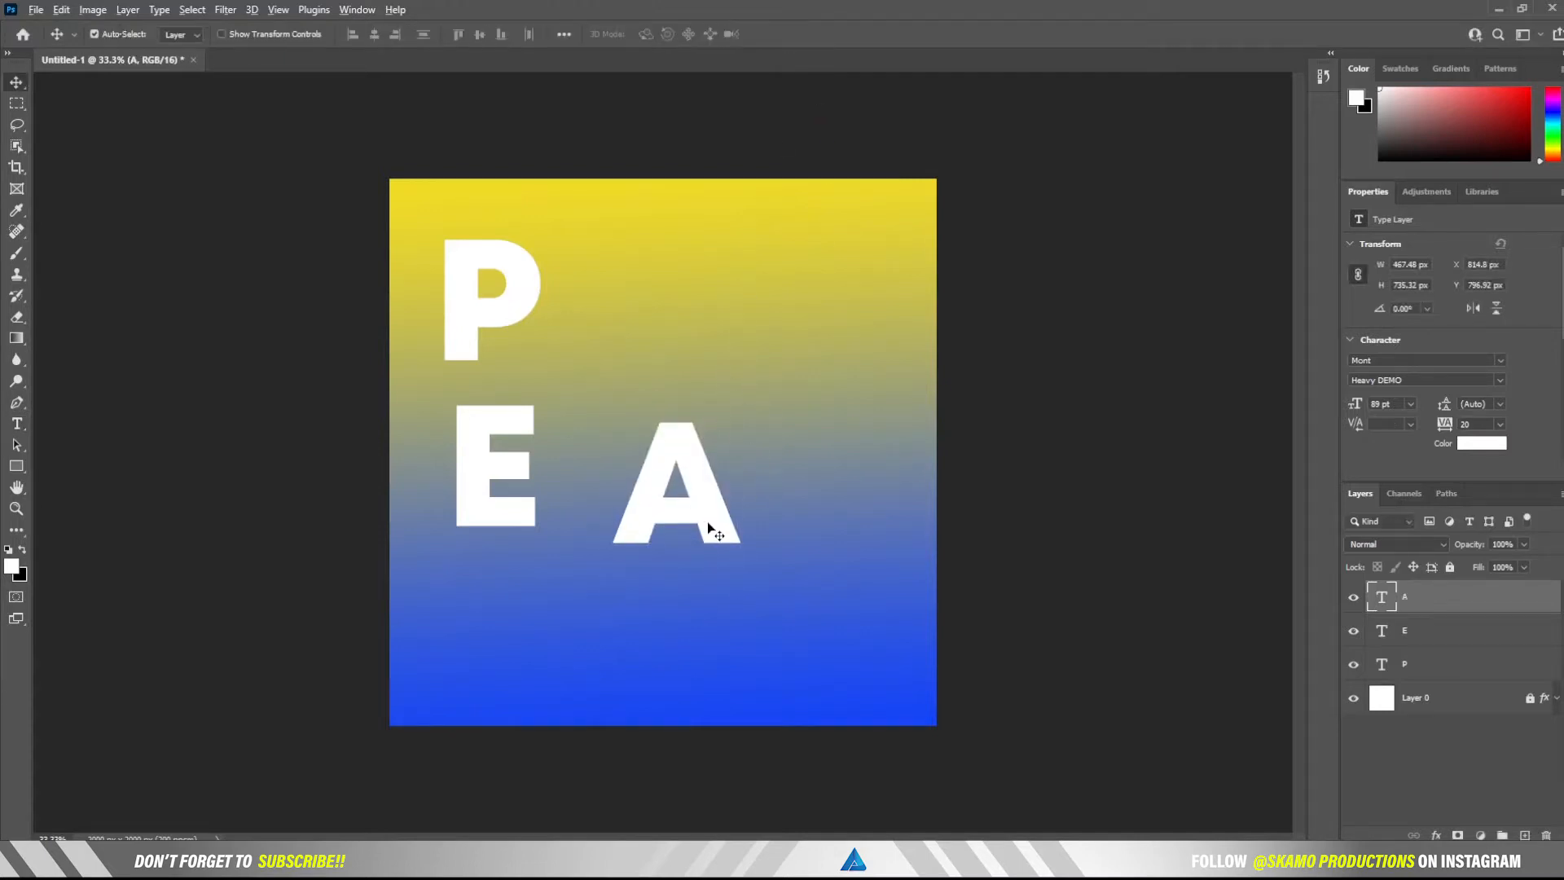
pyautogui.moveTo(708, 522); pyautogui.dragTo(732, 335)
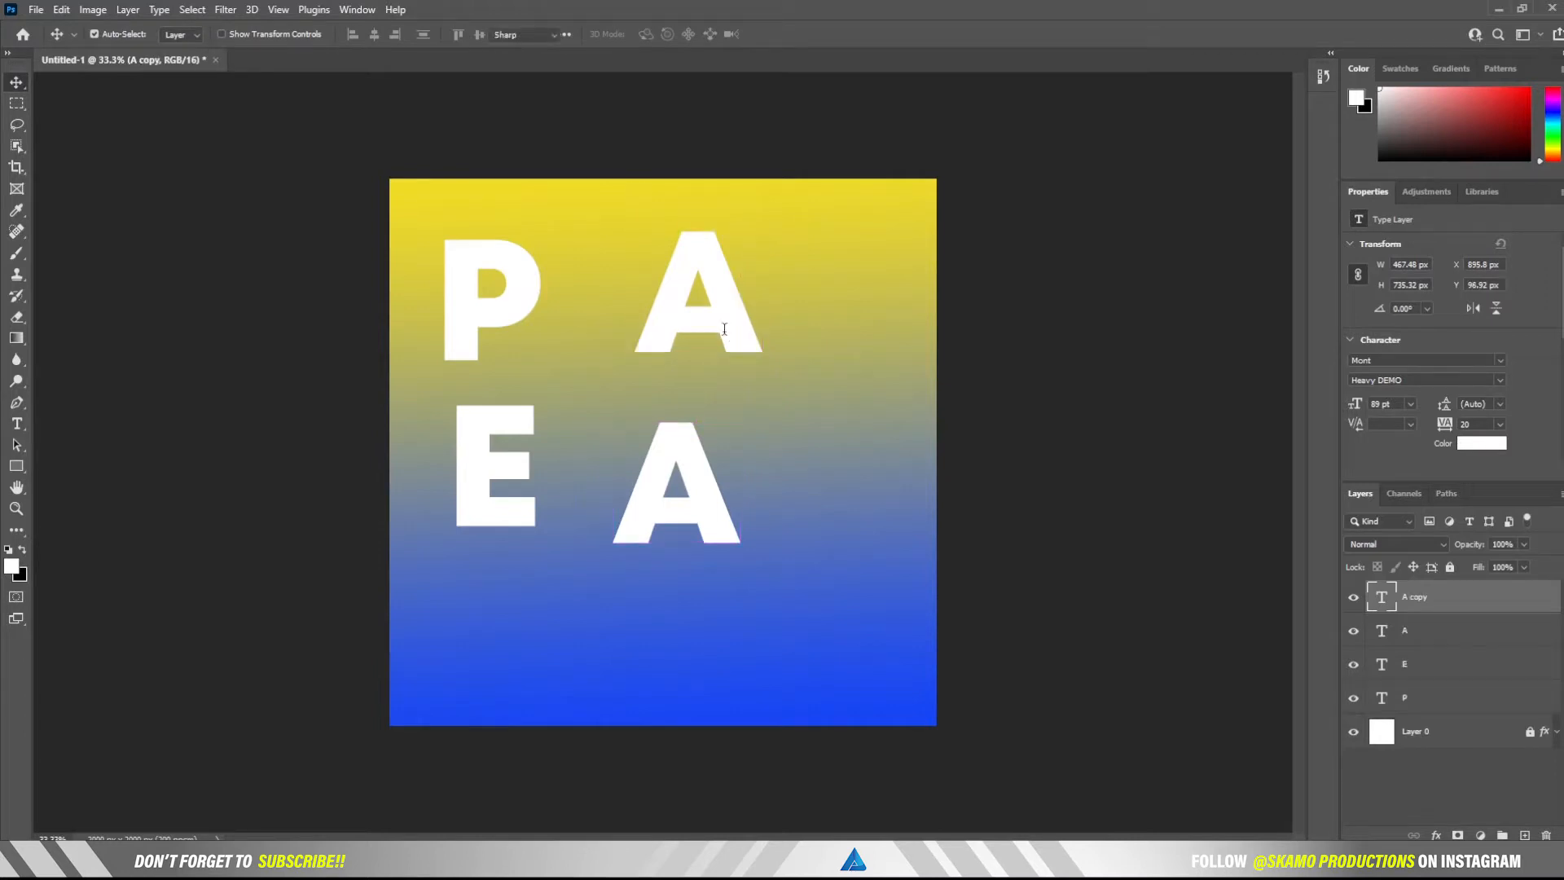
pyautogui.doubleClick(723, 330)
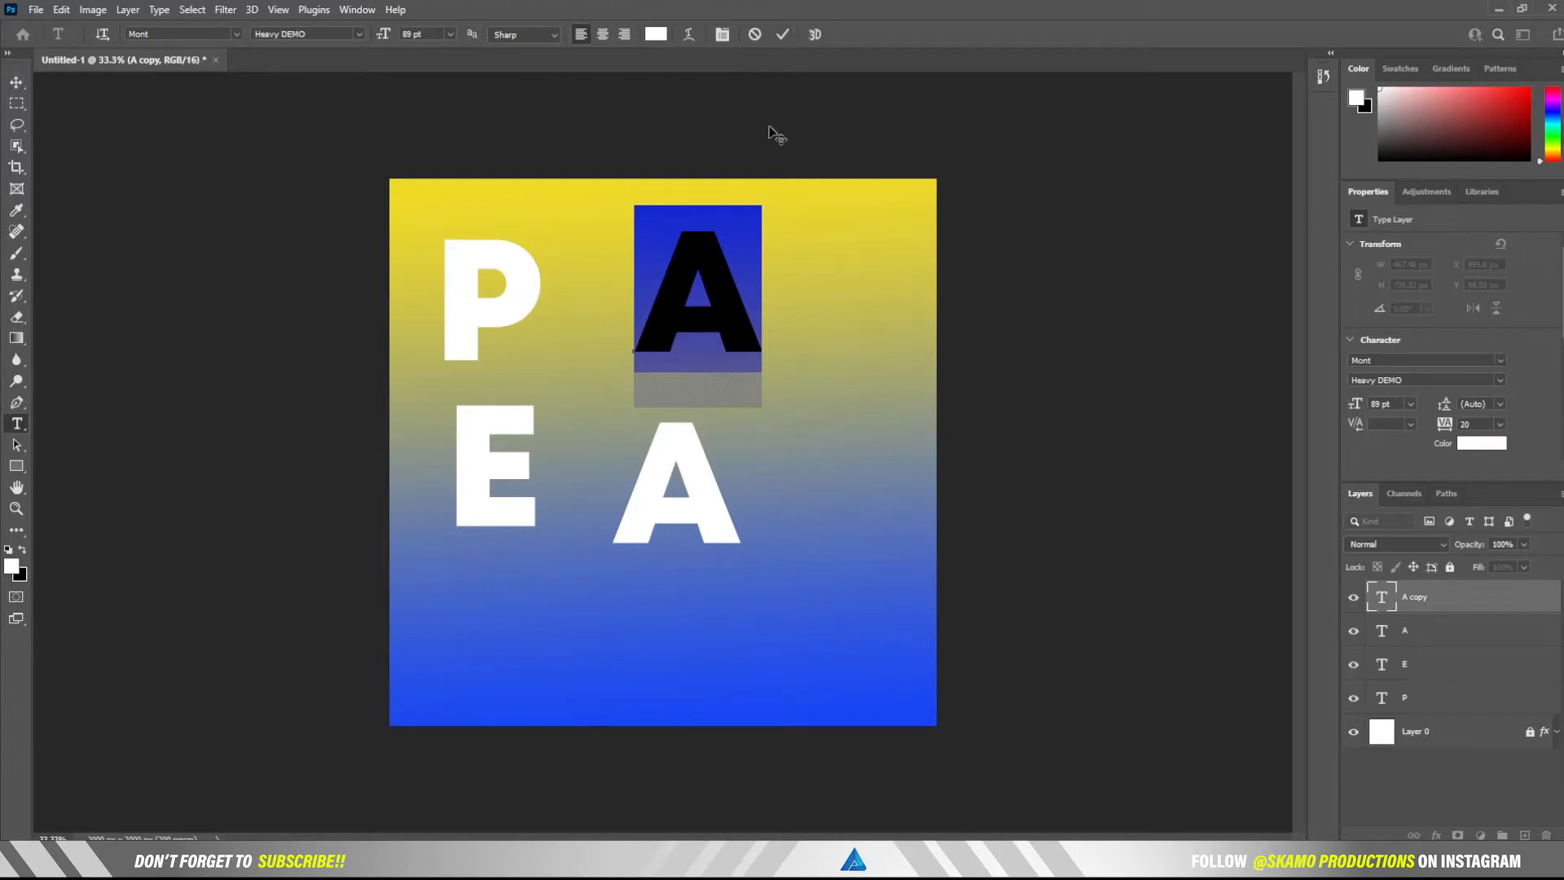
pyautogui.moveTo(762, 287)
pyautogui.write('C')
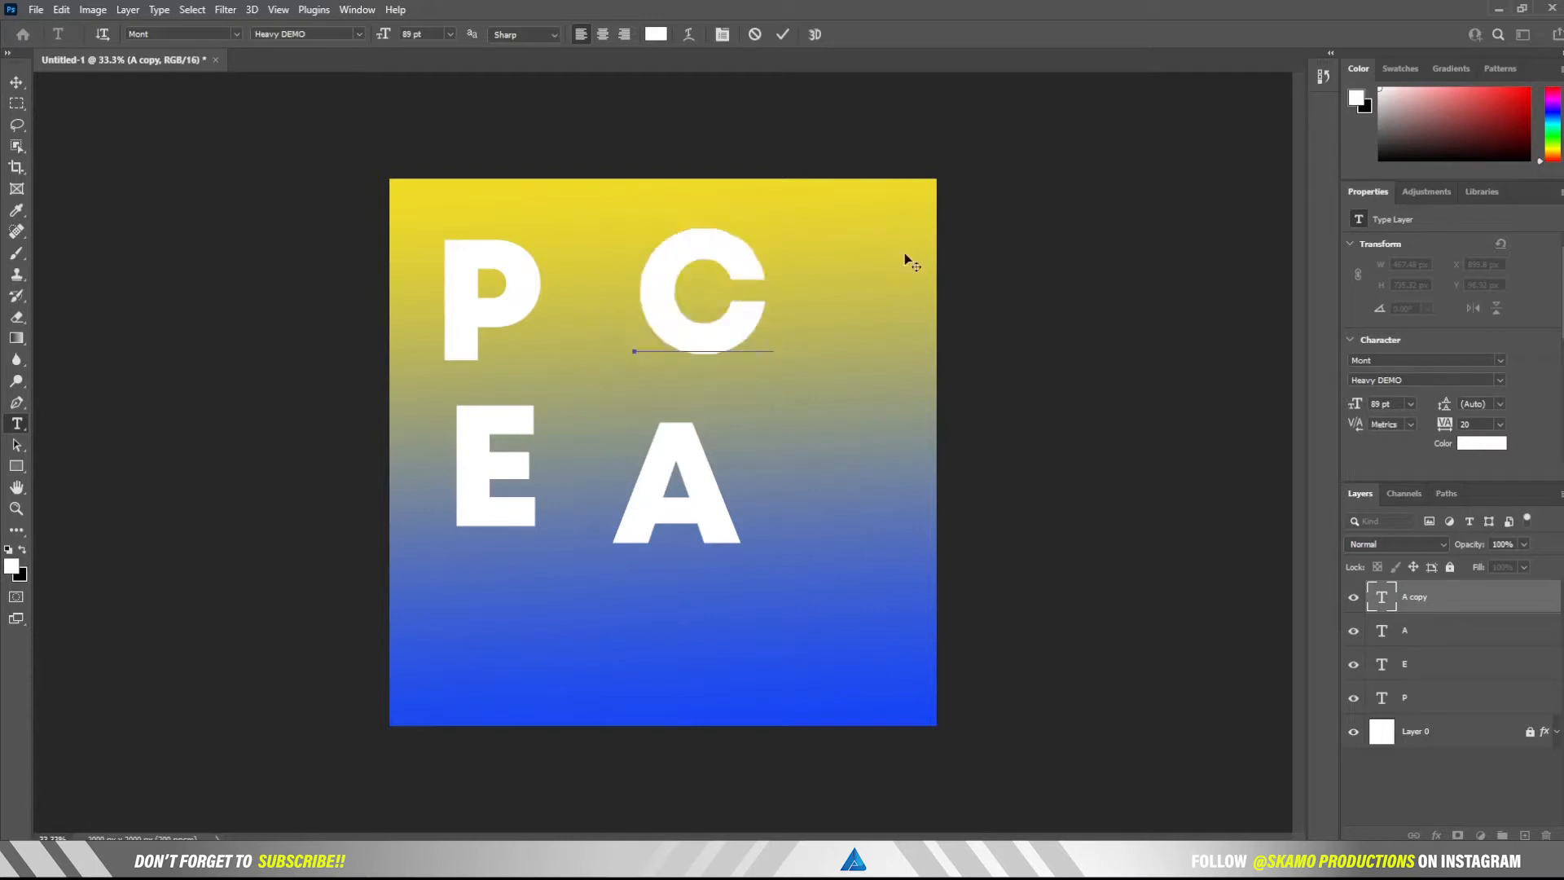
pyautogui.click(780, 36)
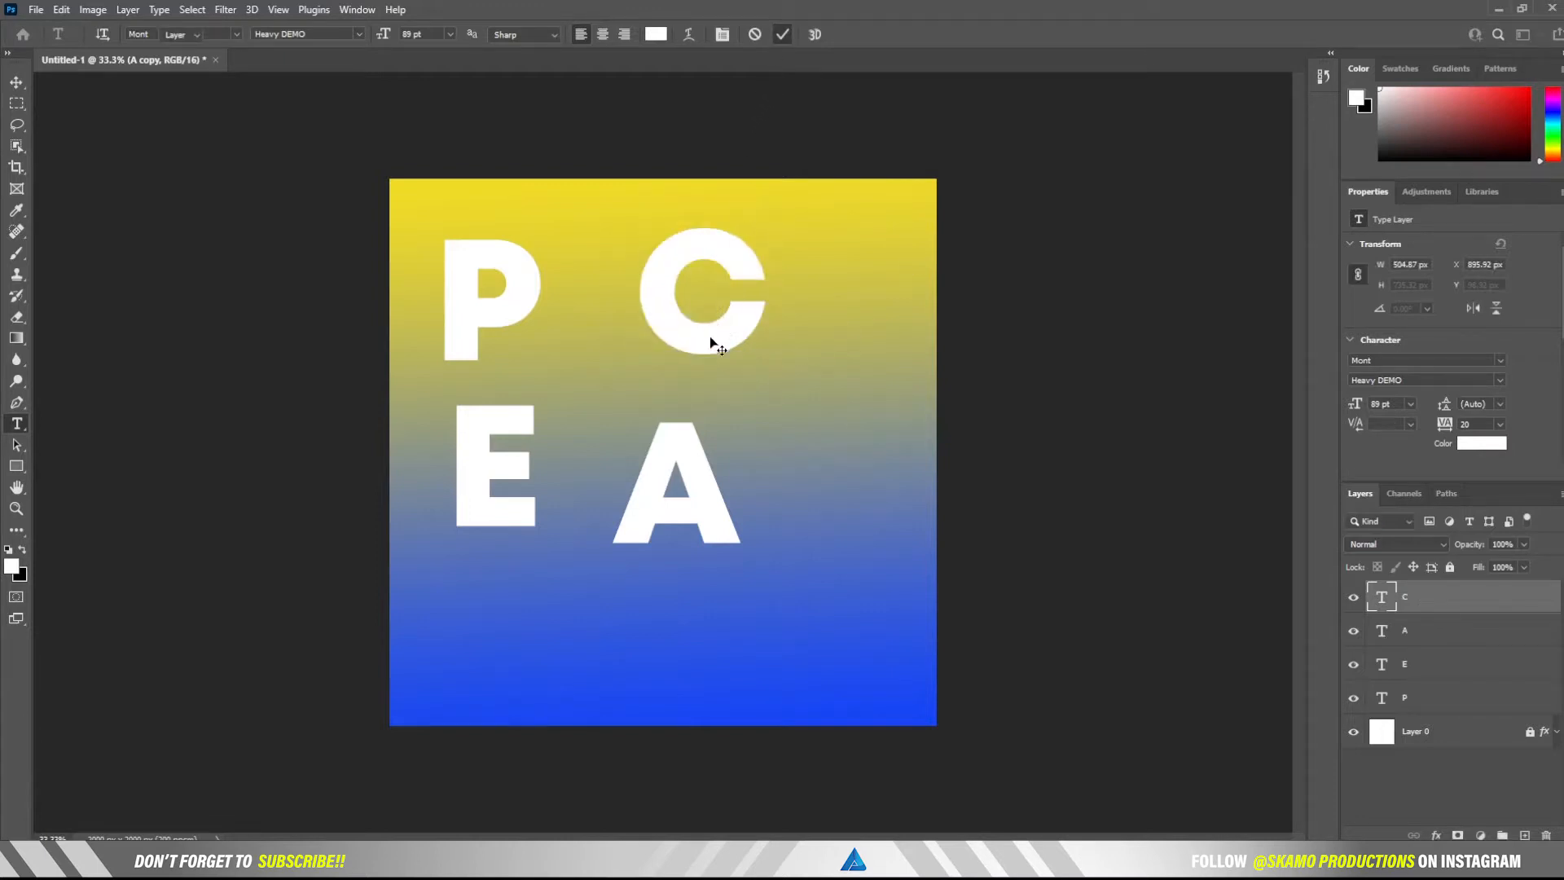
# Duplicate the letter C down and to its right, and change the copy's text to "E".
pyautogui.press('v')
pyautogui.keyDown('alt'); pyautogui.moveTo(709, 347); pyautogui.dragTo(813, 477); pyautogui.keyUp('alt')
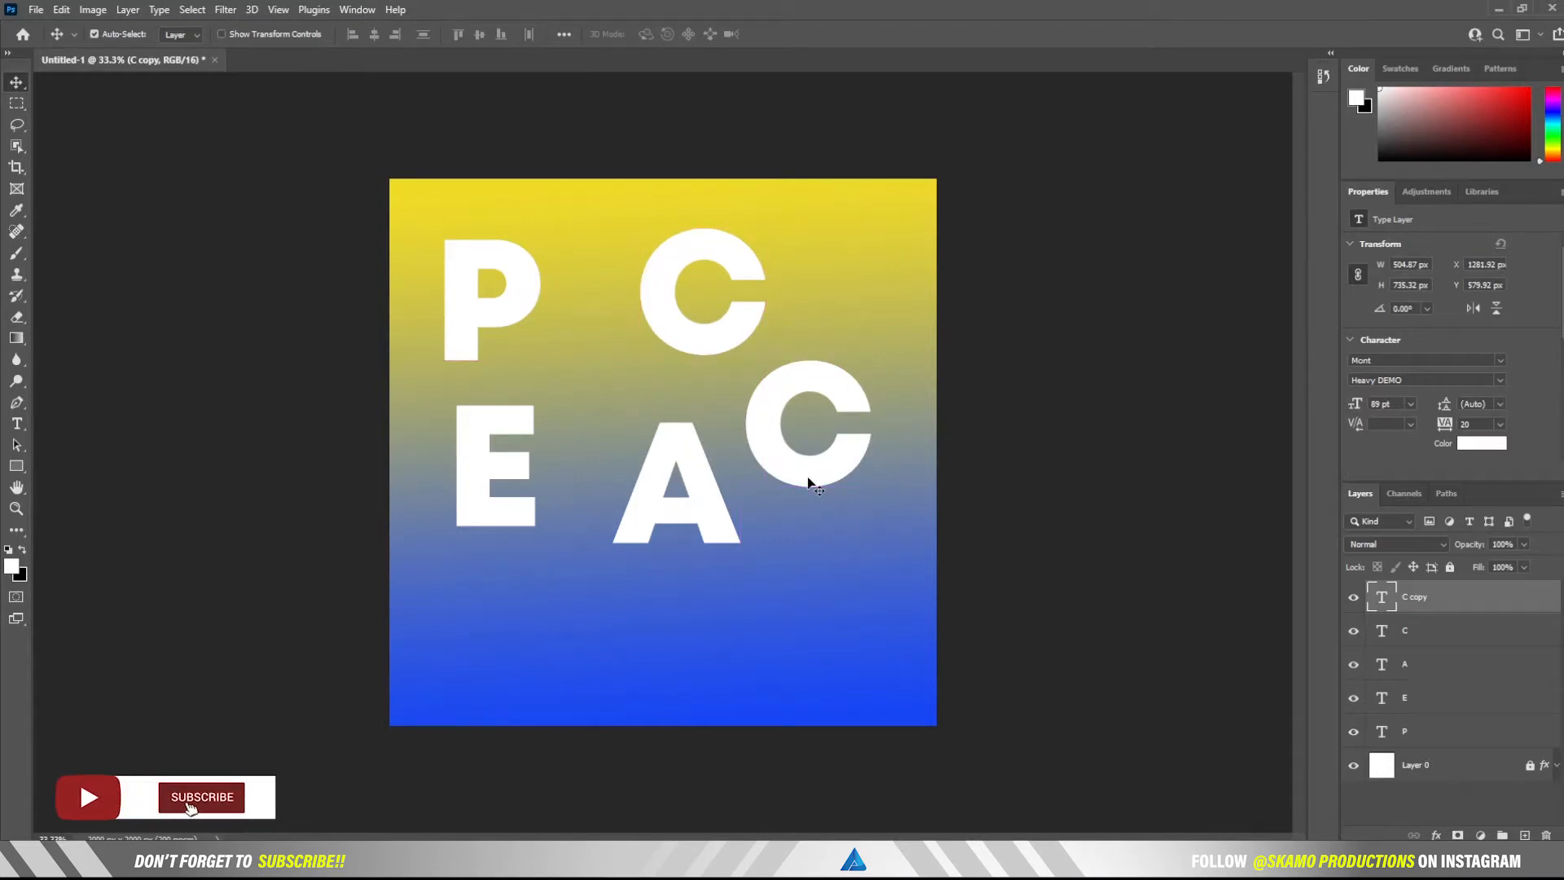
pyautogui.doubleClick(806, 472)
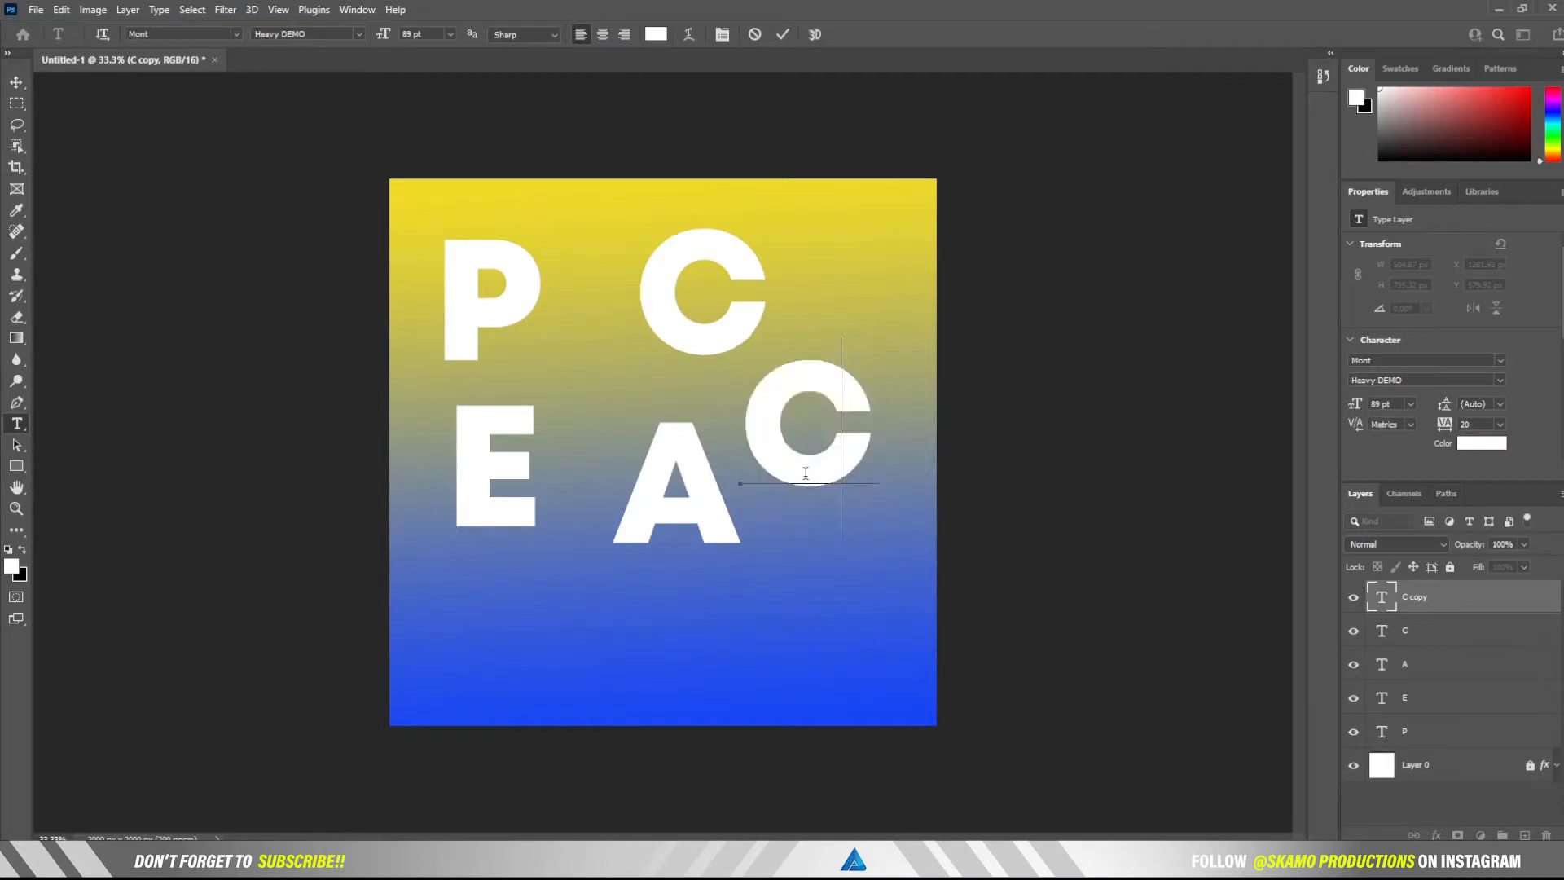
pyautogui.write('E')
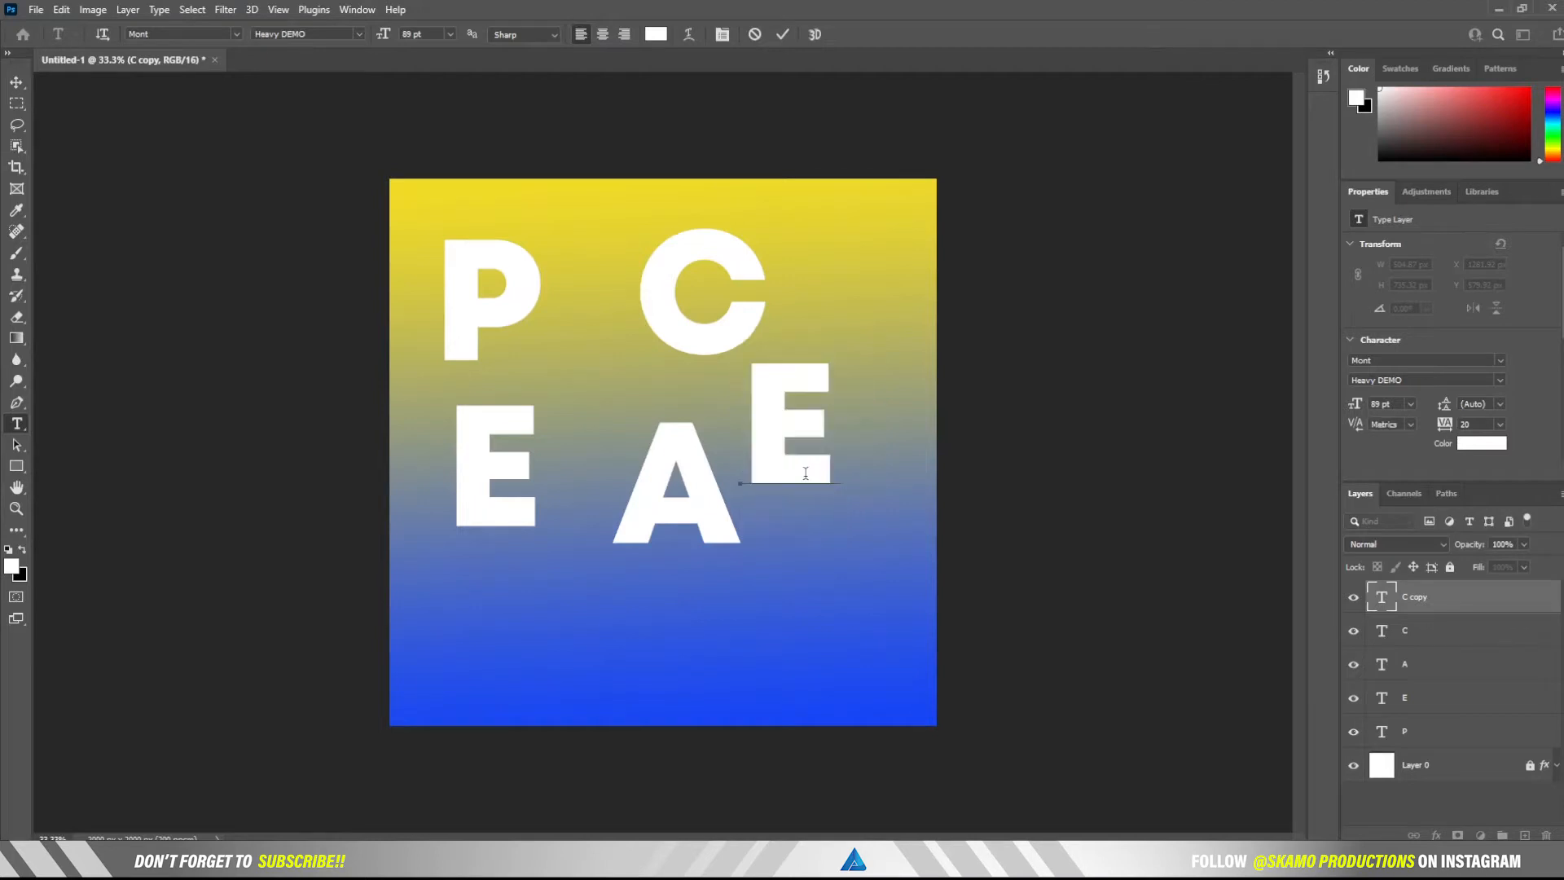
pyautogui.click(784, 36)
# Arrange the P, the first E and the A tightly side by side in a row across the canvas's middle.
pyautogui.press('v')
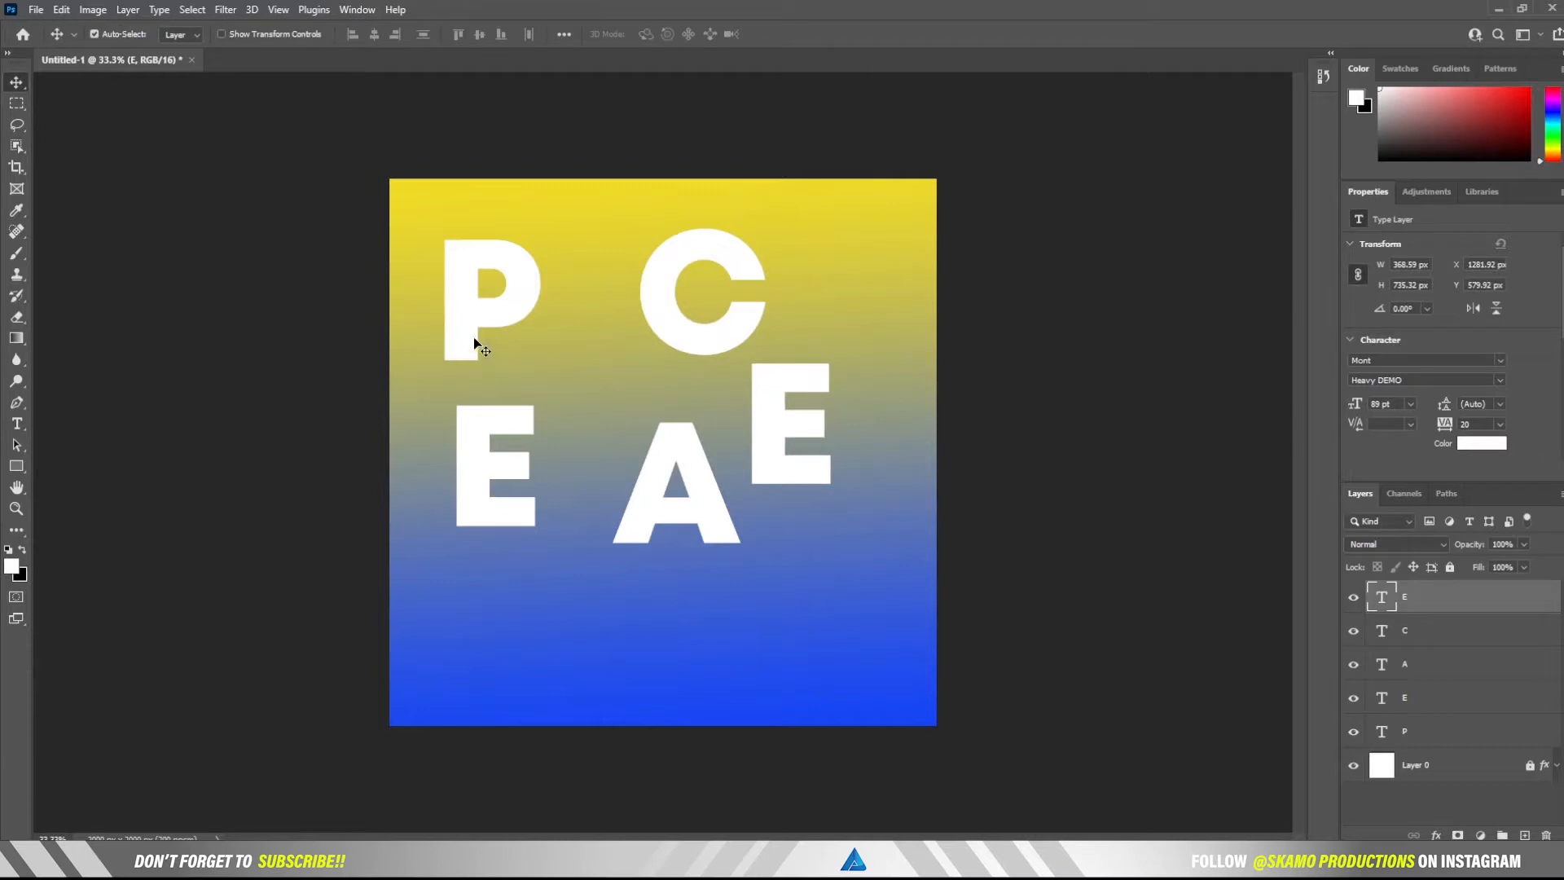
pyautogui.moveTo(479, 453); pyautogui.dragTo(523, 441)
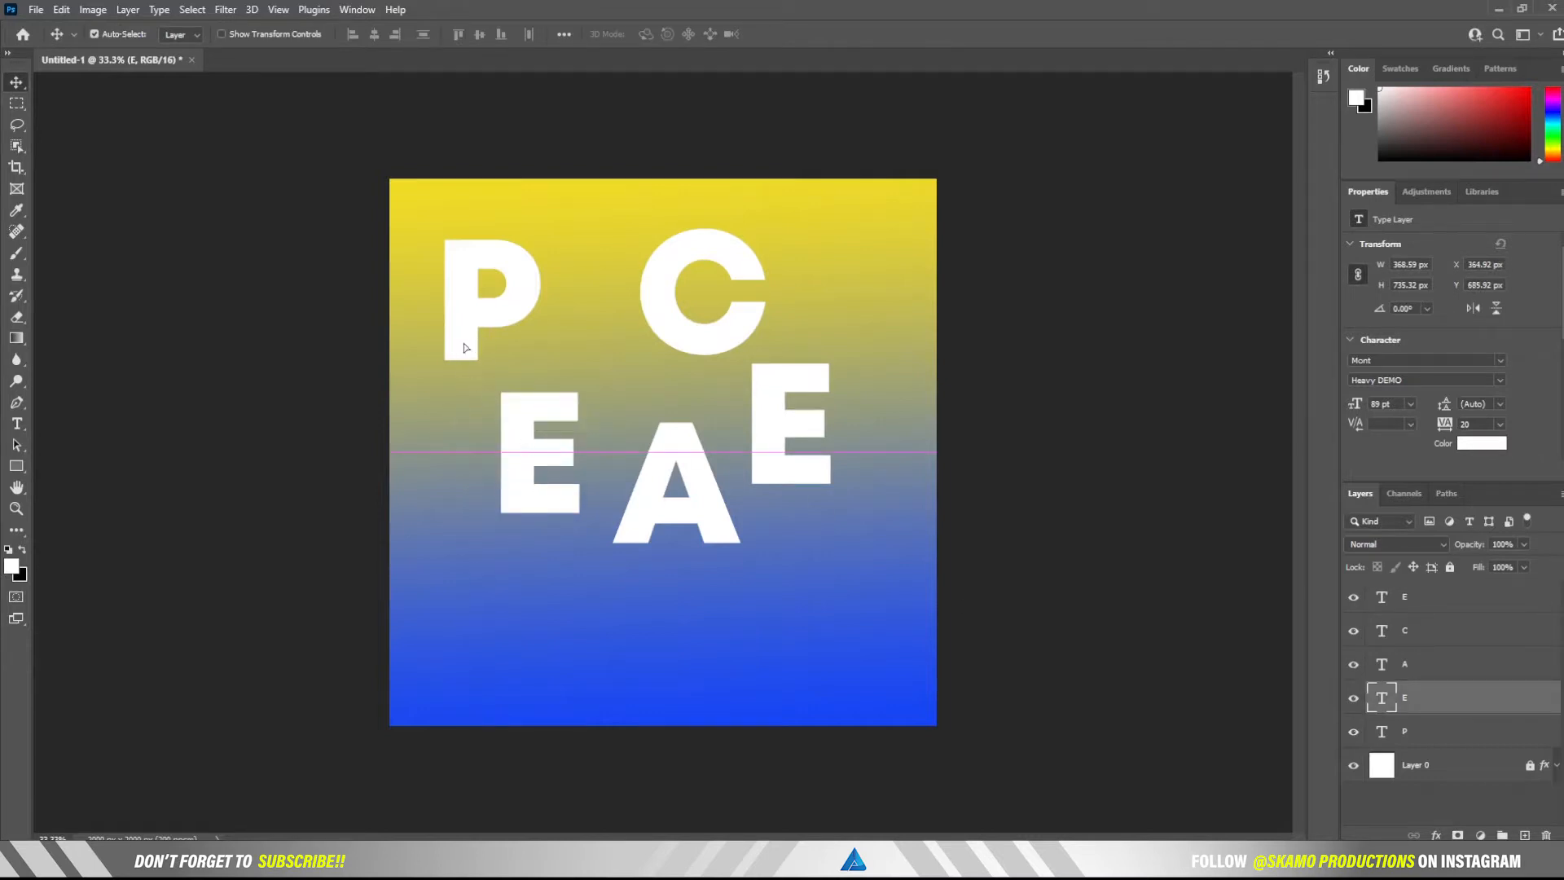
pyautogui.moveTo(462, 344); pyautogui.dragTo(427, 492)
pyautogui.moveTo(528, 457); pyautogui.dragTo(549, 457)
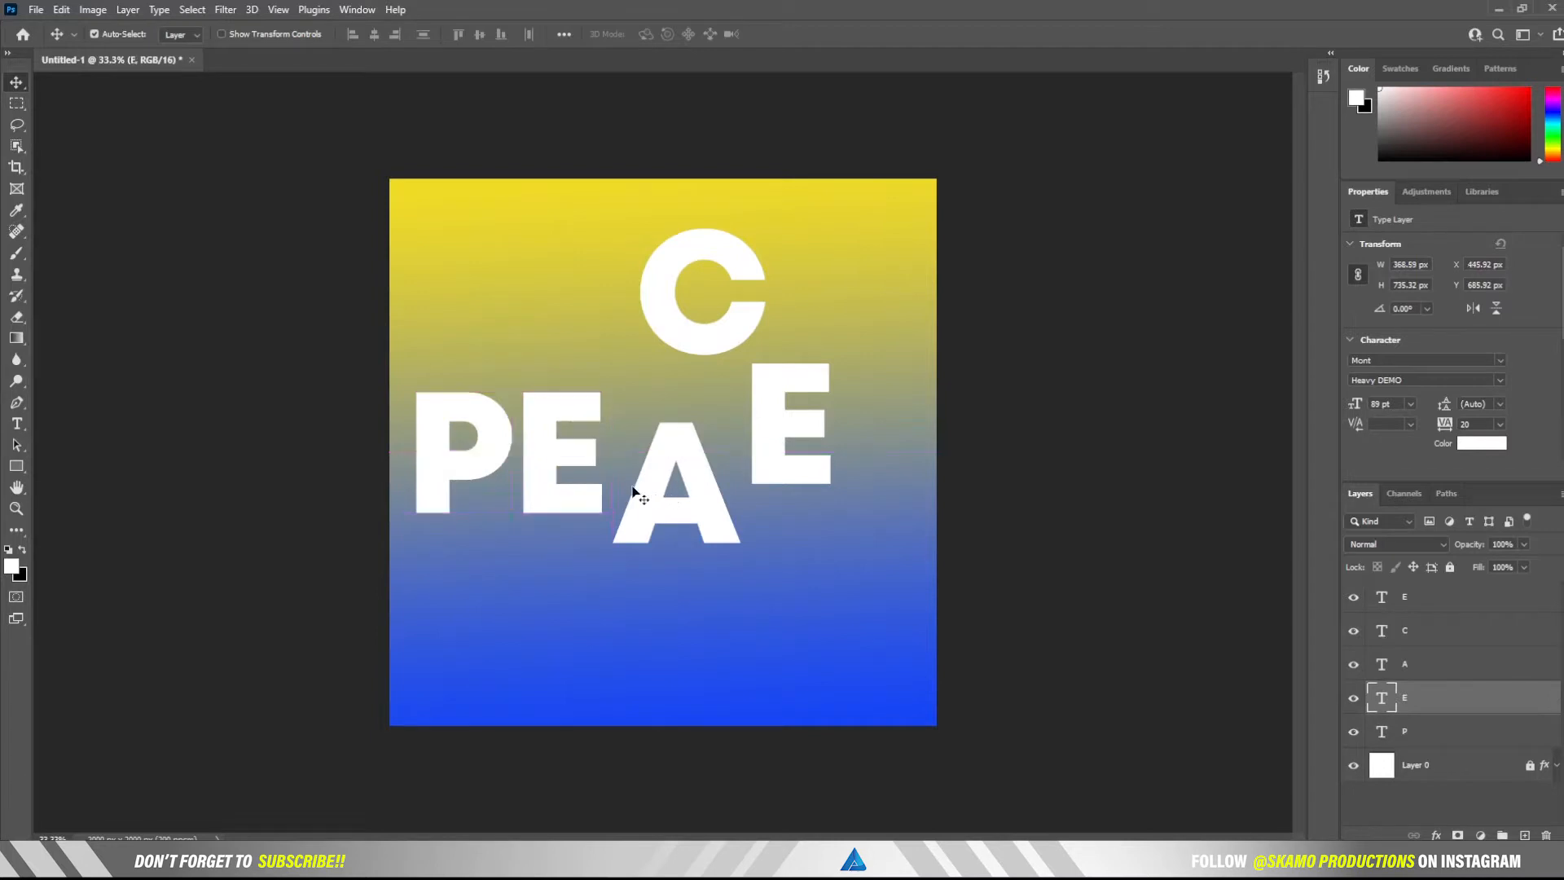
pyautogui.moveTo(593, 505); pyautogui.dragTo(640, 482)
pyautogui.click(654, 514)
# Line up the C and the last E to complete the word PEACE, and move all five letters together into the canvas's upper half.
pyautogui.moveTo(779, 450); pyautogui.dragTo(848, 464)
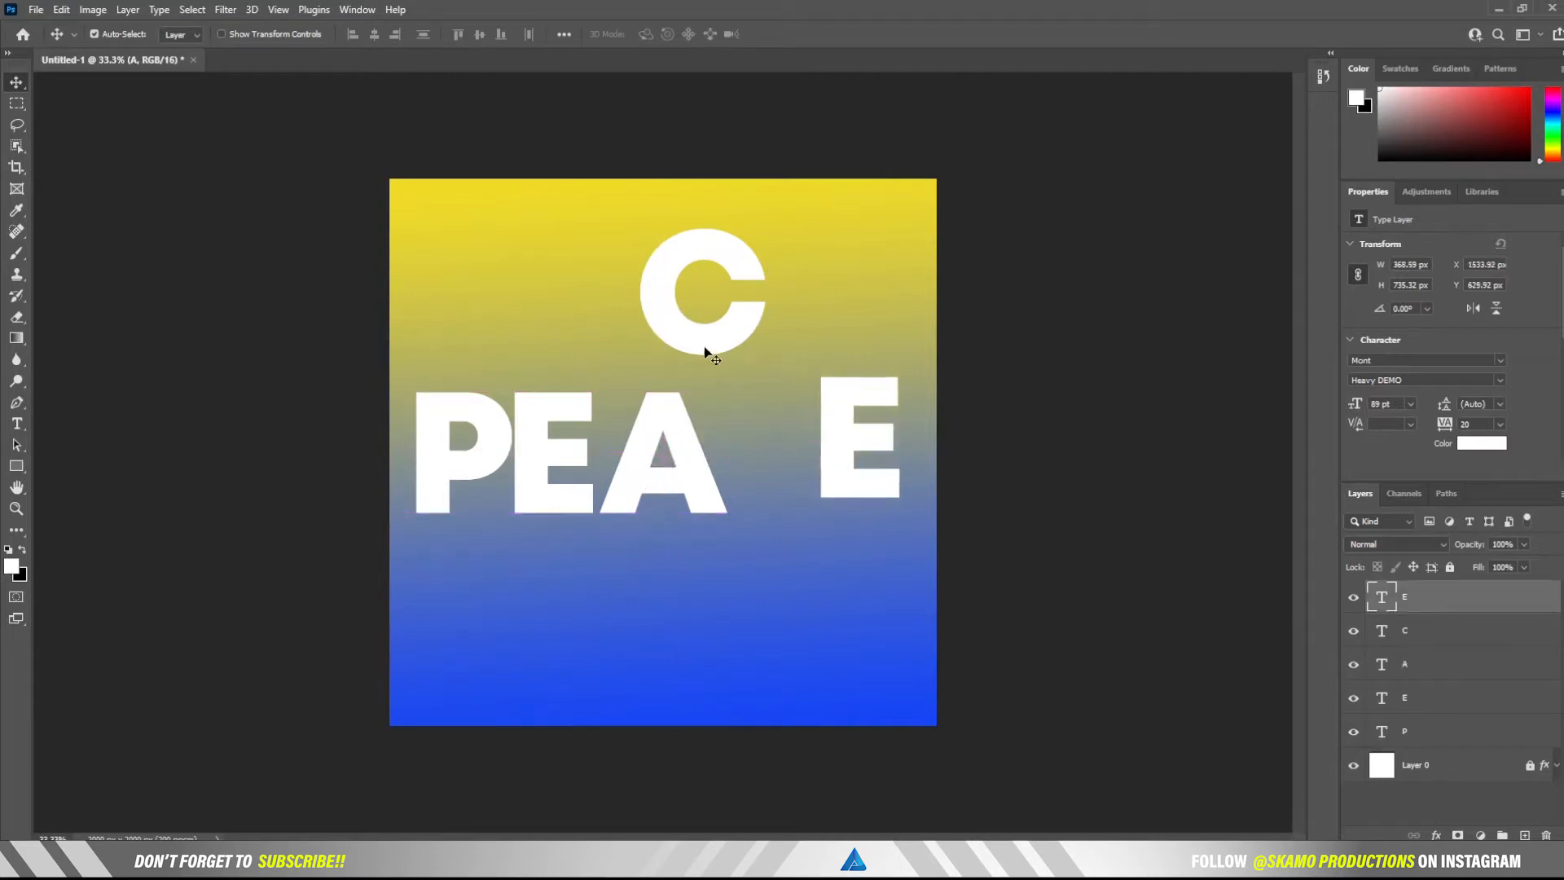
pyautogui.moveTo(709, 350); pyautogui.dragTo(902, 496)
pyautogui.moveTo(795, 493); pyautogui.dragTo(800, 498)
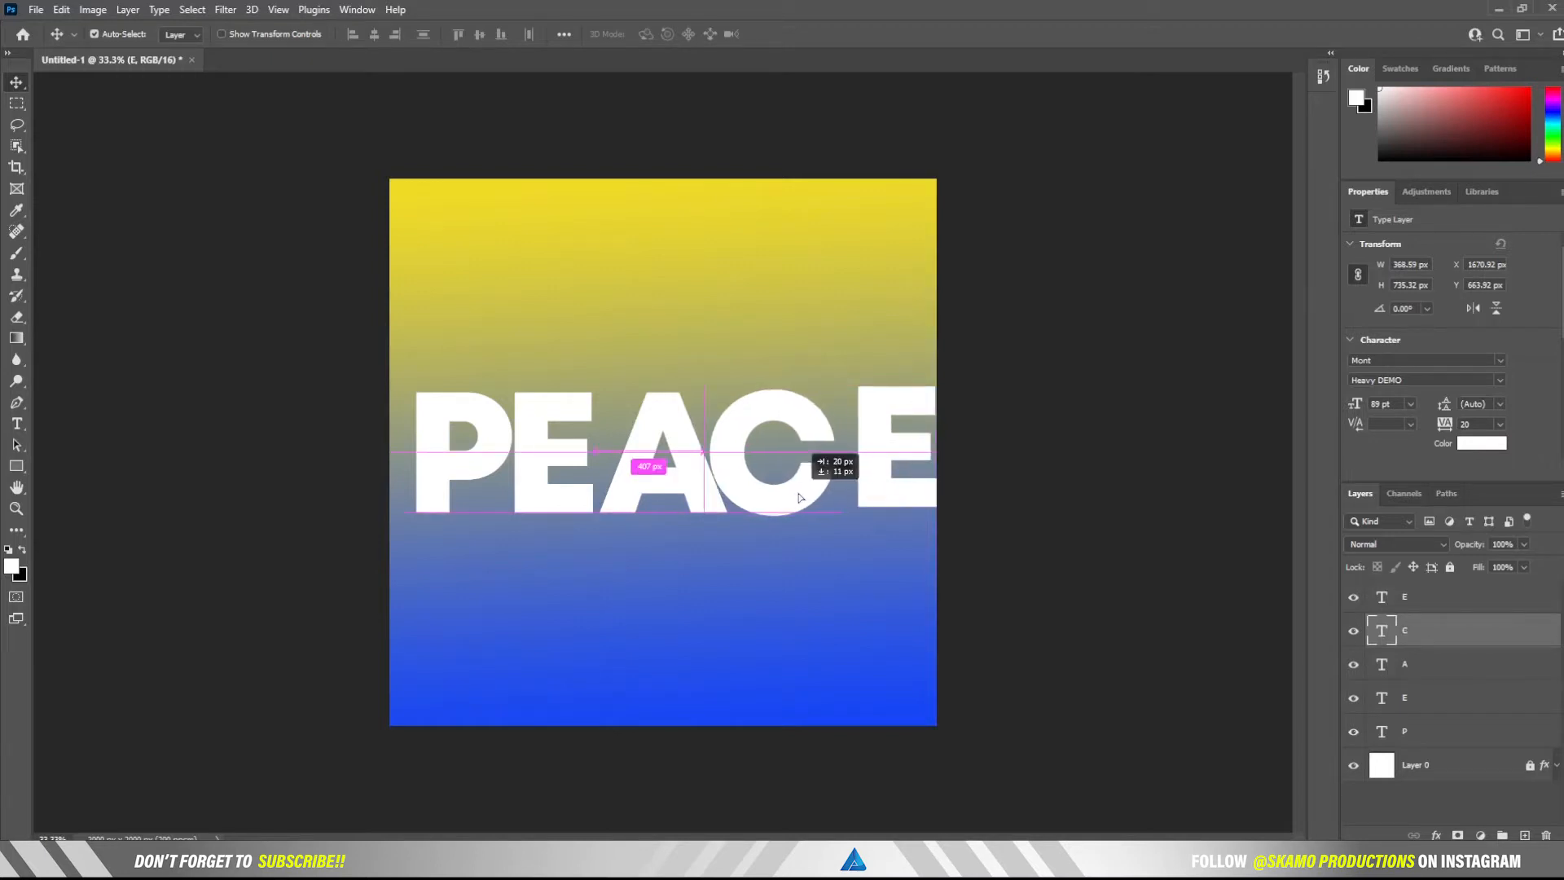
pyautogui.moveTo(799, 498); pyautogui.dragTo(870, 512)
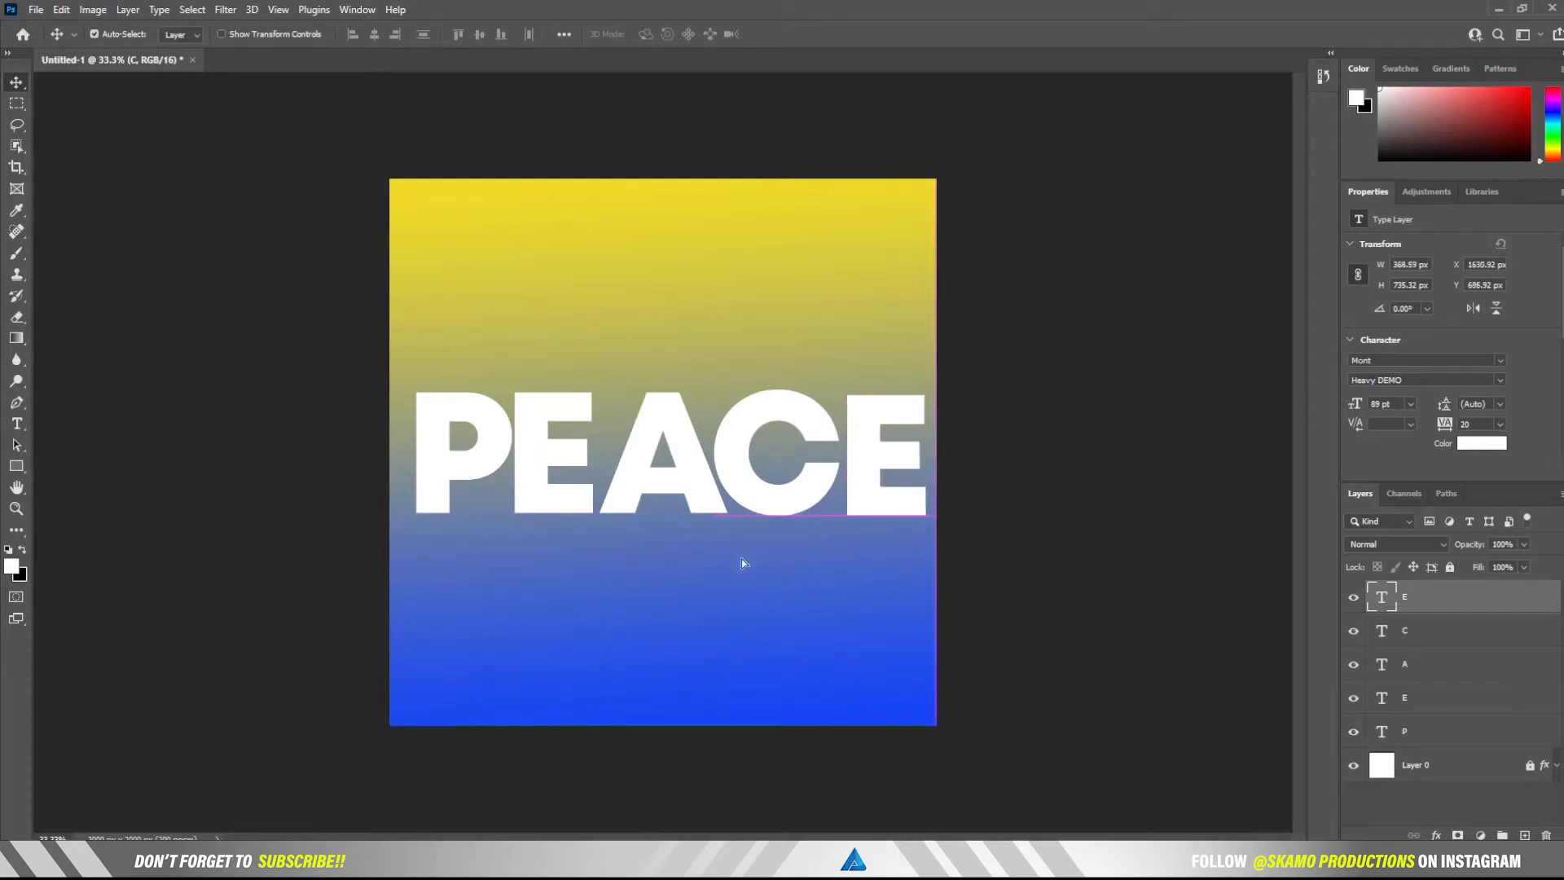
pyautogui.moveTo(941, 575); pyautogui.dragTo(374, 405)
pyautogui.moveTo(692, 471); pyautogui.dragTo(688, 370)
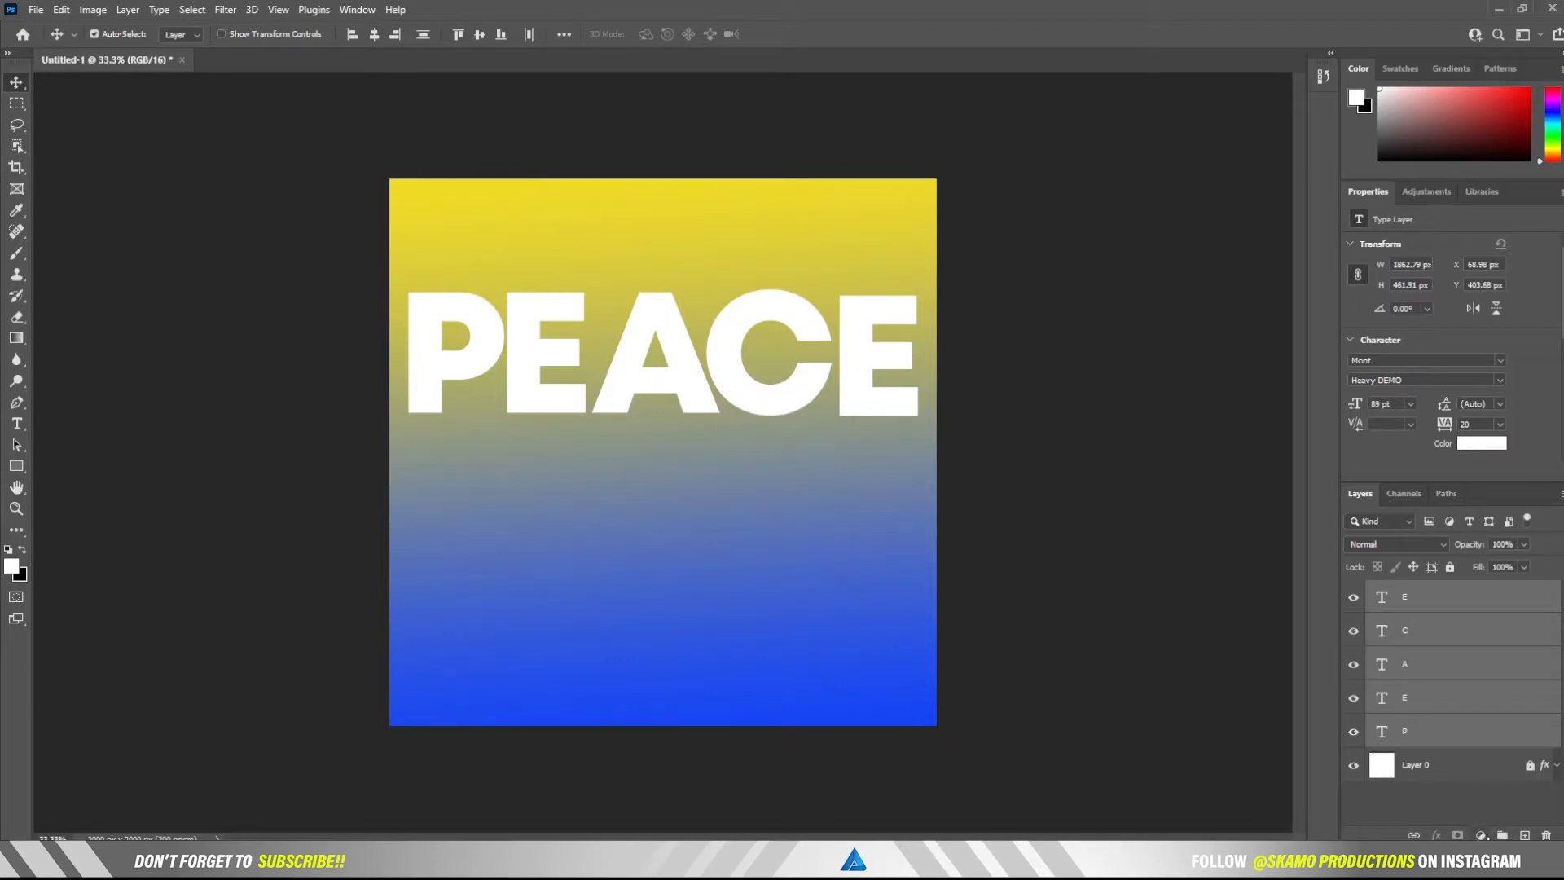
# Add a white layer mask to each of the P, first E, A and C text layers.
pyautogui.click(1430, 729)
pyautogui.click(1458, 836)
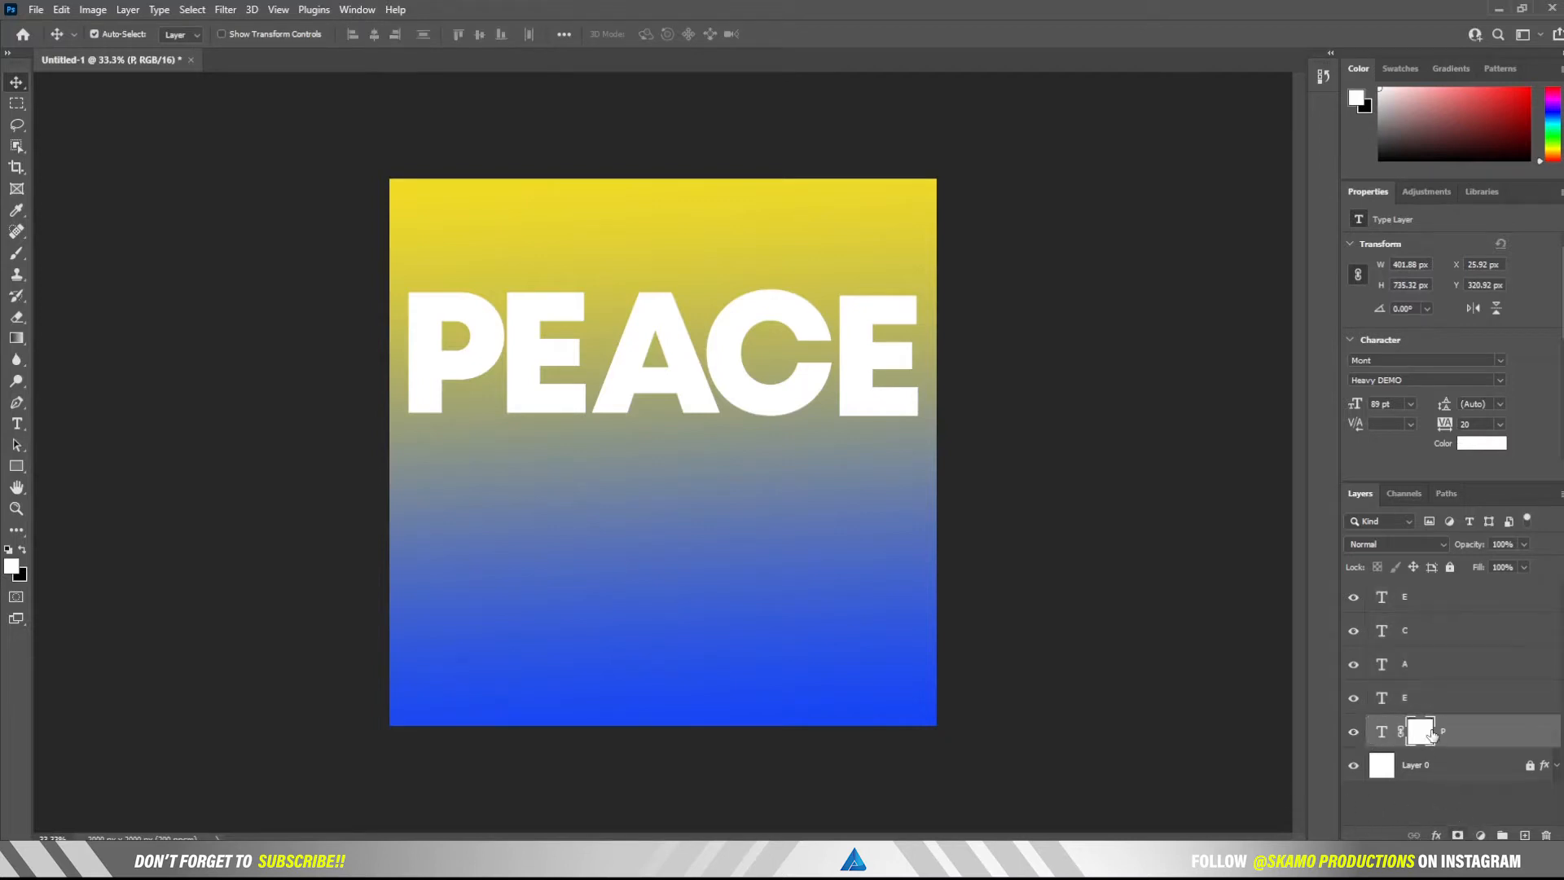
pyautogui.hotkey('alt', ']')
pyautogui.click(1458, 836)
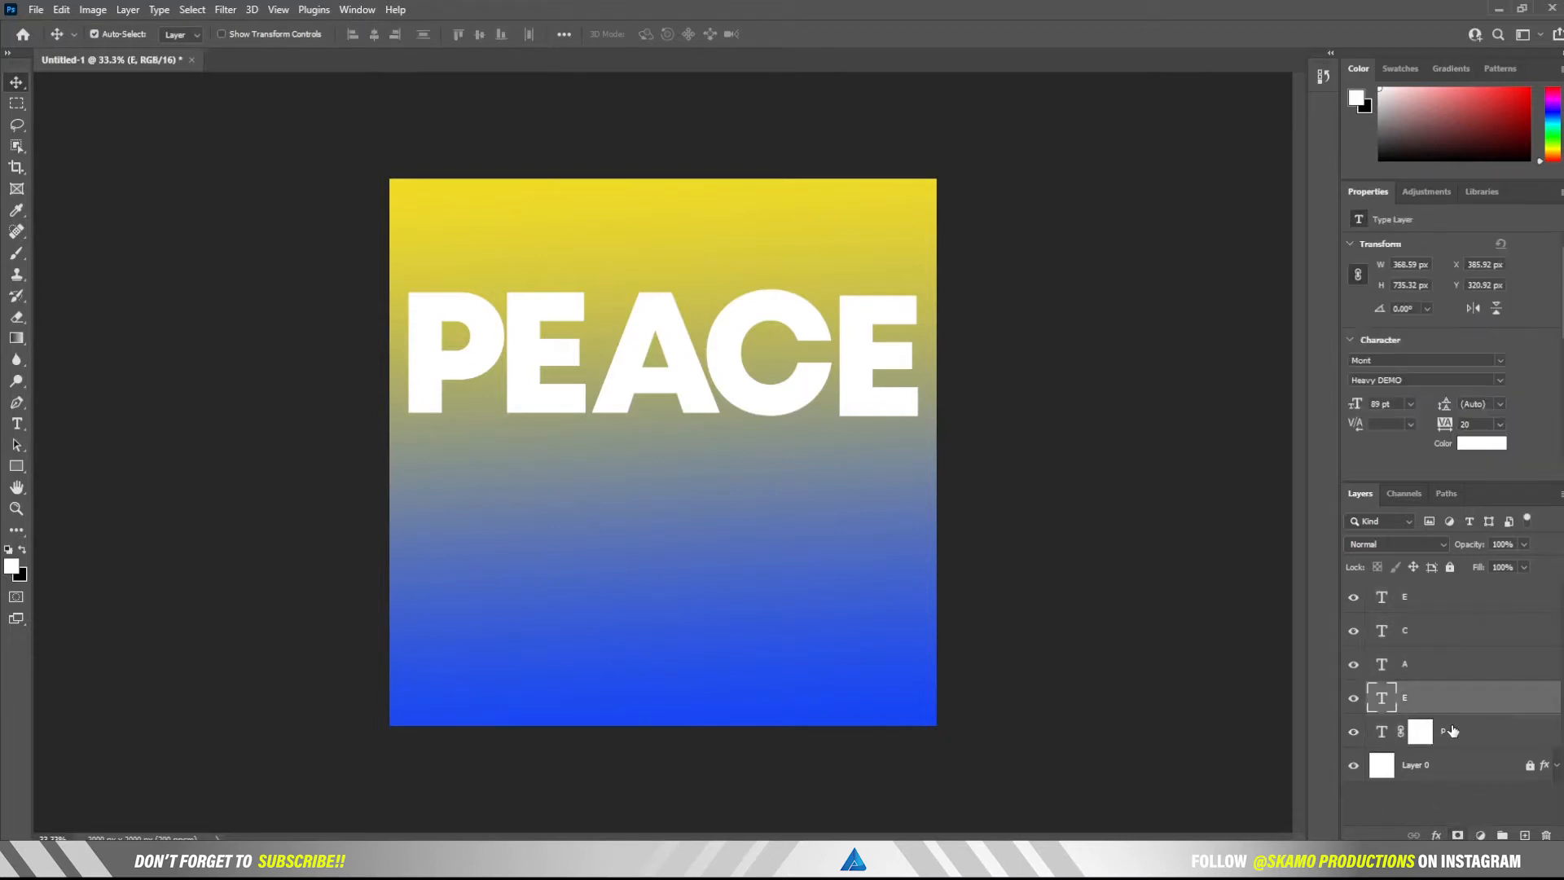
pyautogui.hotkey('alt', ']')
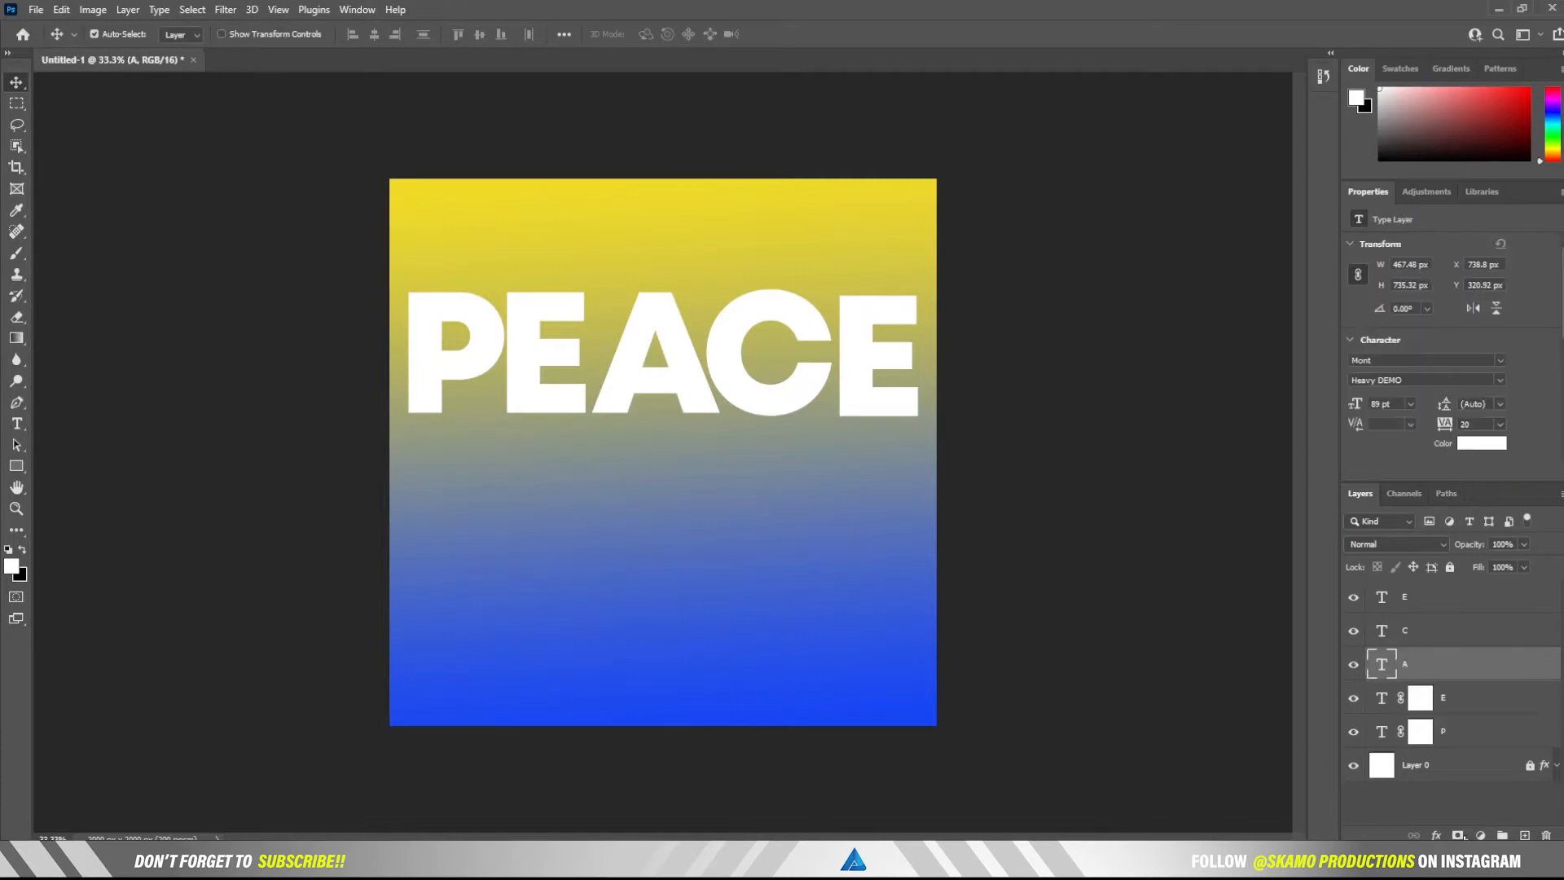
pyautogui.click(1459, 836)
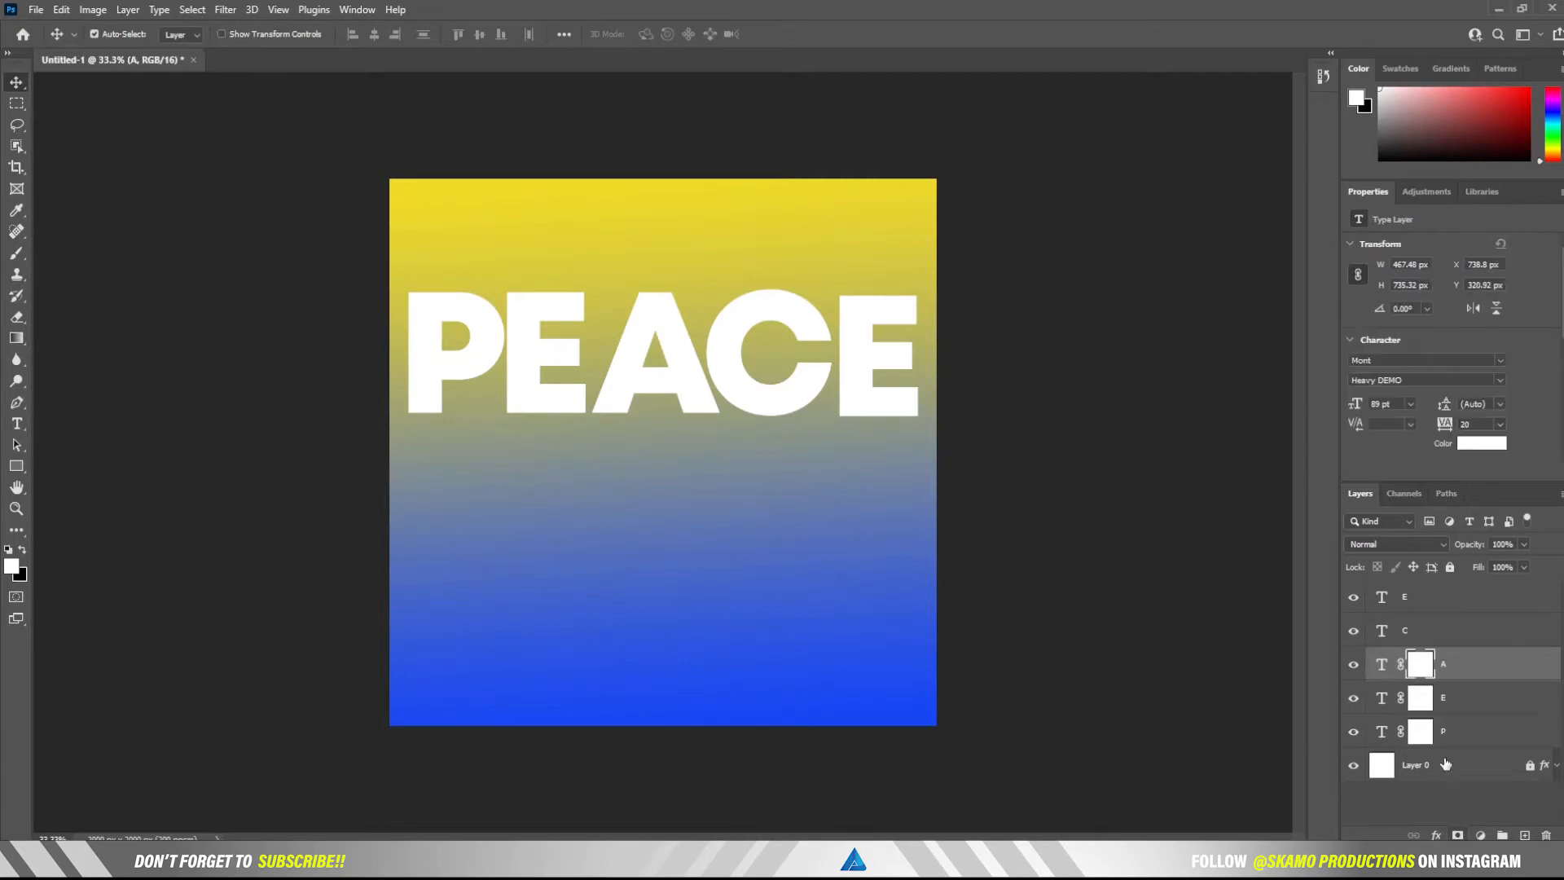
pyautogui.hotkey('alt', ']')
pyautogui.click(1458, 836)
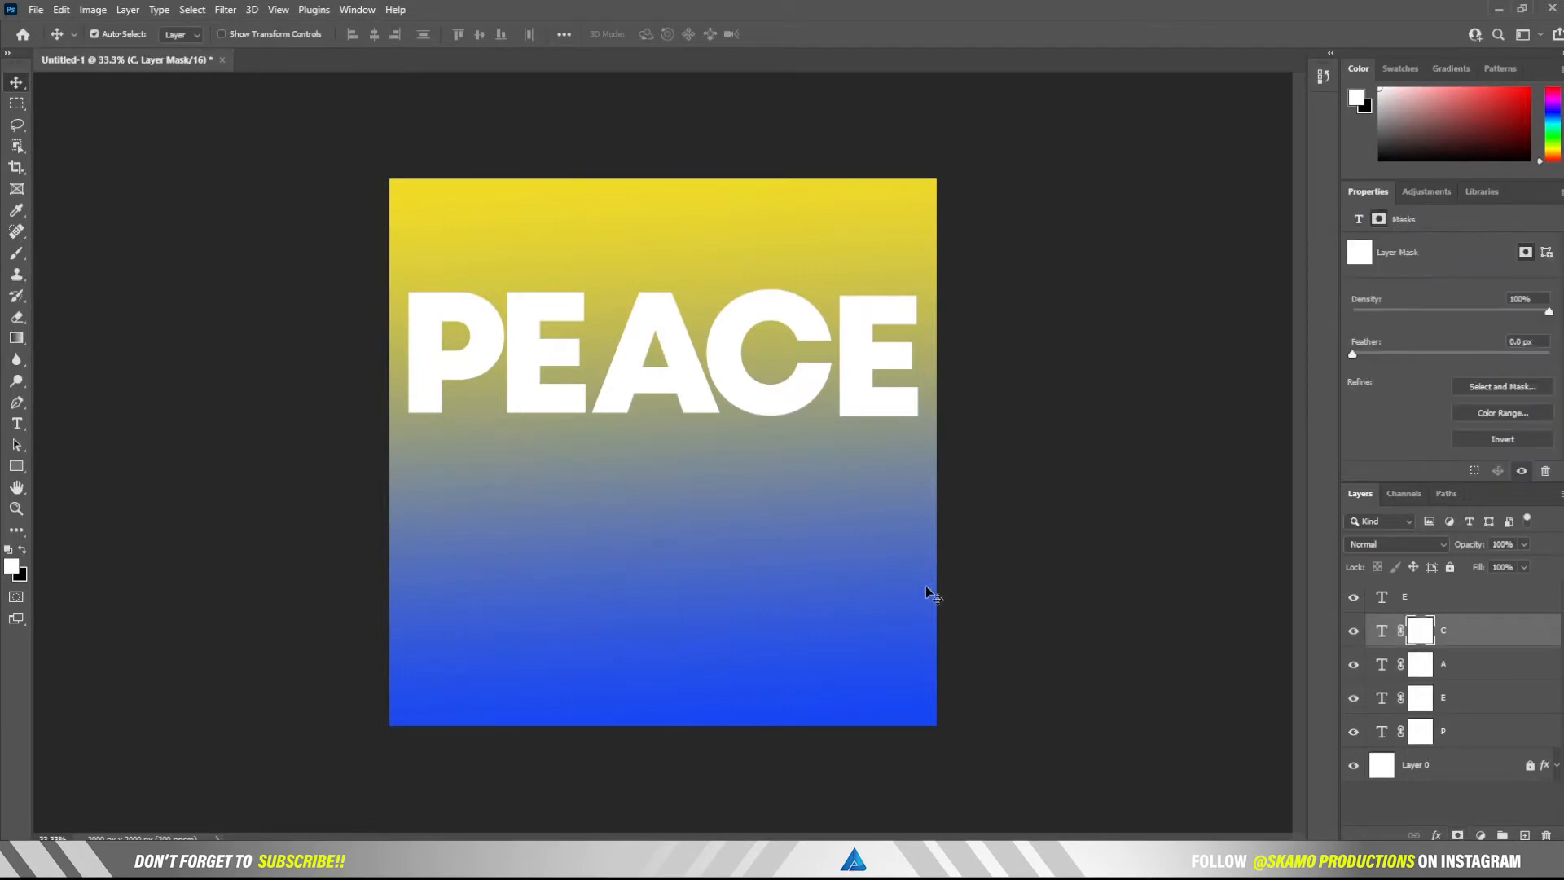
# Fade the right side of the P with a linear gradient on its layer mask, using black as the foreground color.
pyautogui.click(1425, 736)
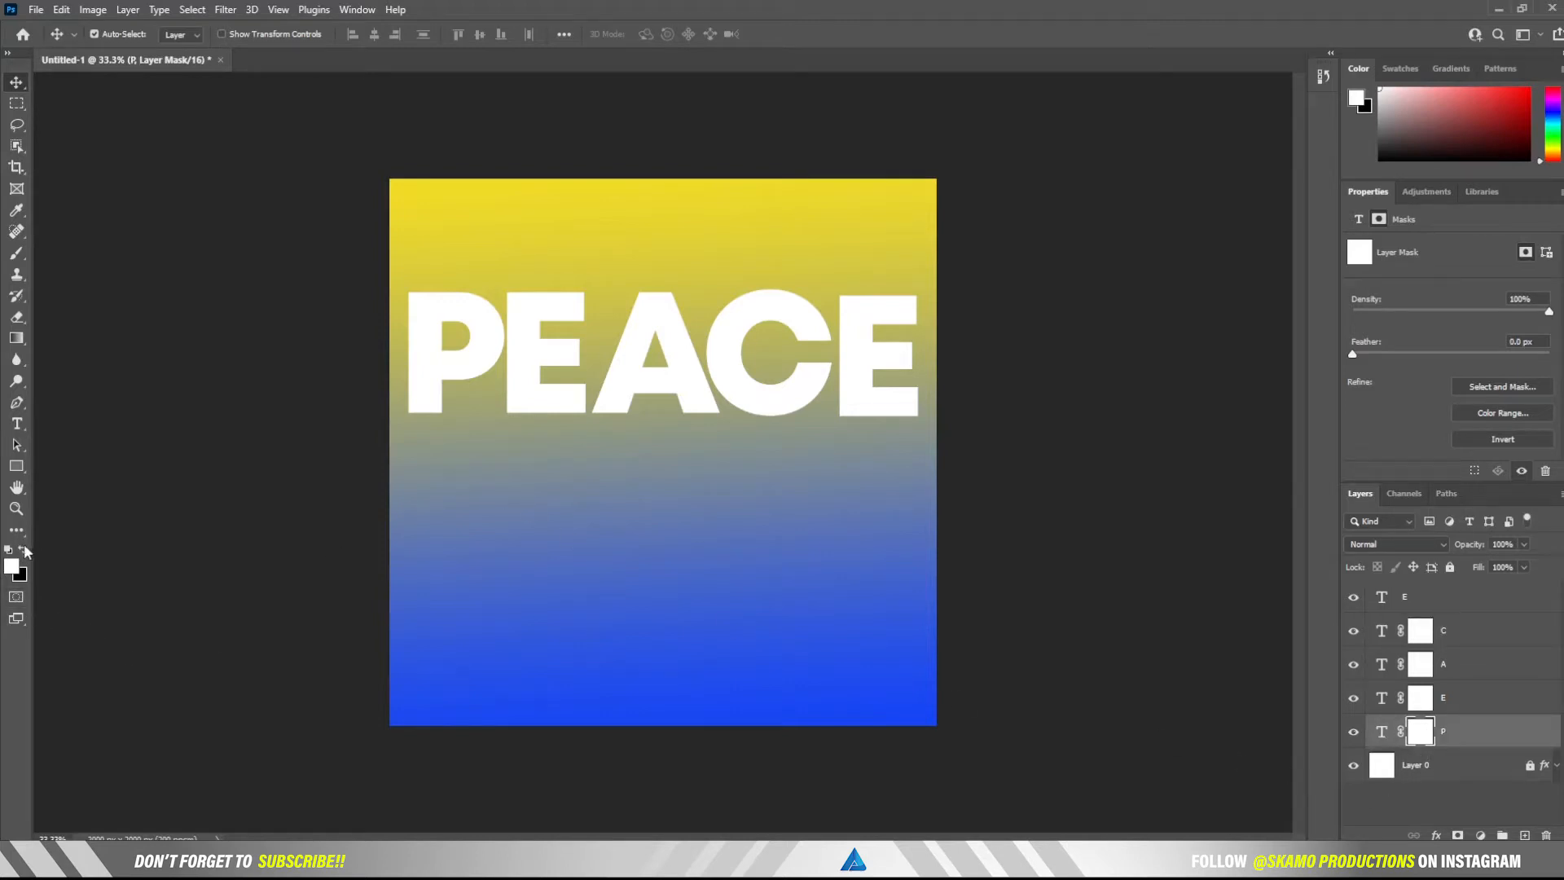
pyautogui.click(16, 338)
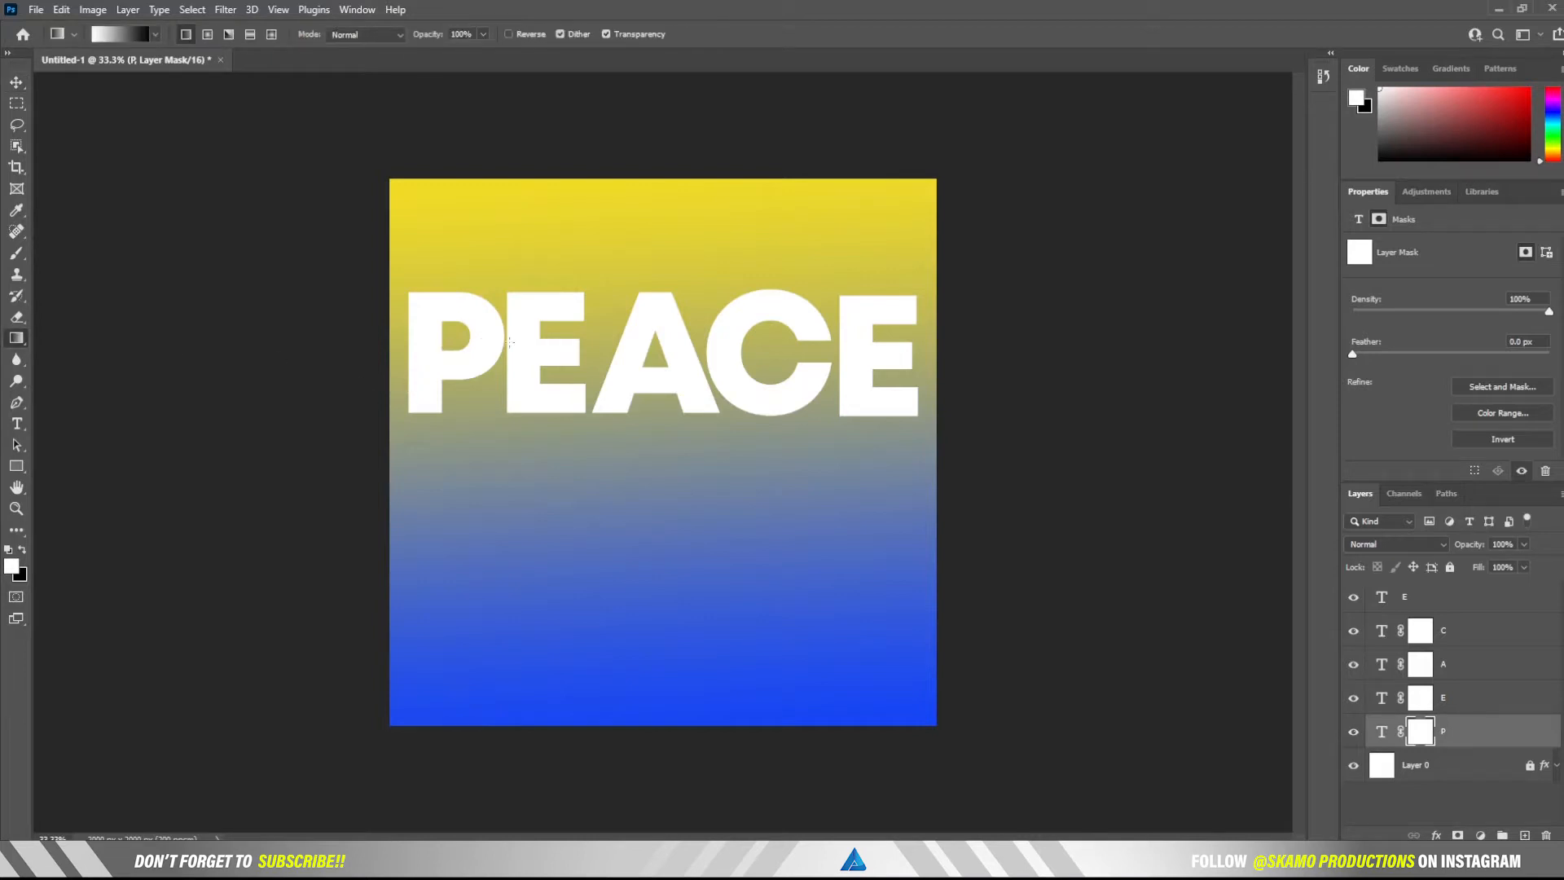
pyautogui.moveTo(450, 344); pyautogui.dragTo(450, 345)
pyautogui.hotkey('ctrl', 'z')
pyautogui.click(26, 553)
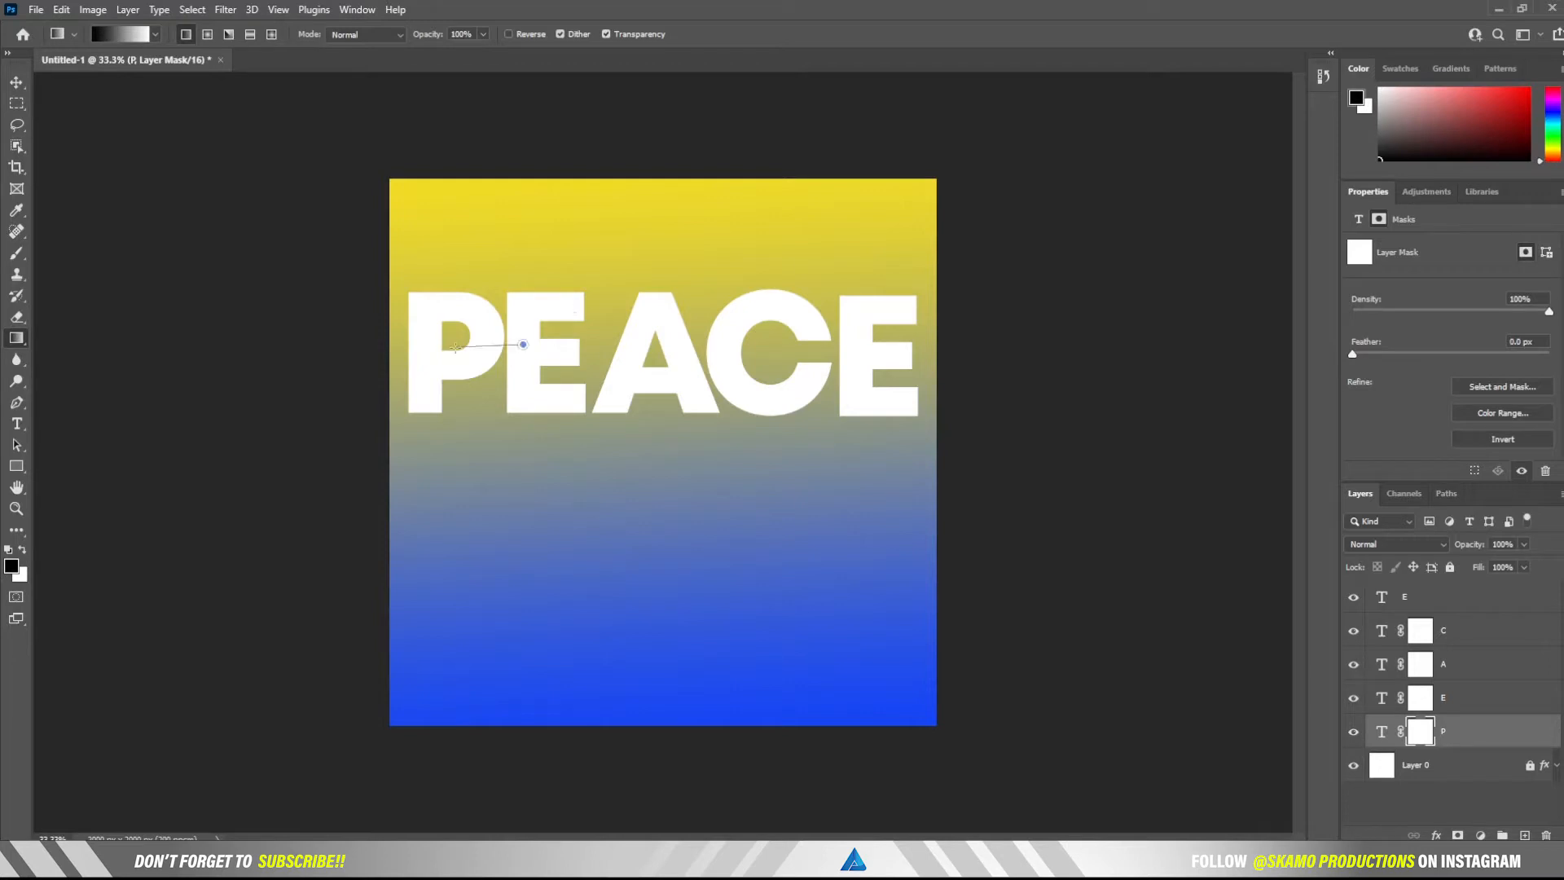
pyautogui.moveTo(455, 348); pyautogui.dragTo(443, 346)
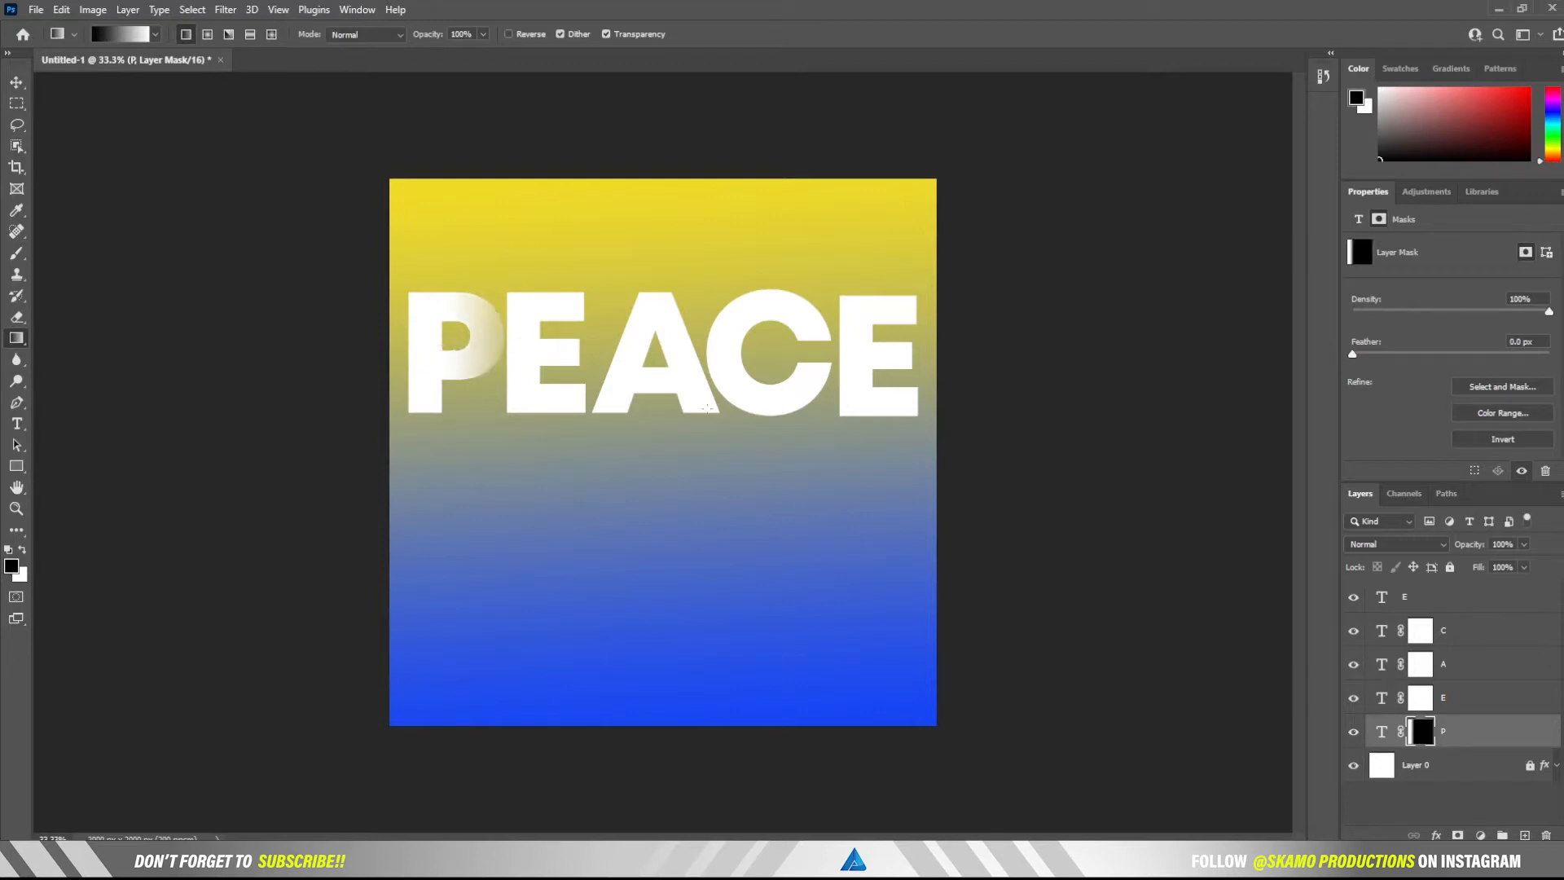
# Fade the right side of the first E with a black-to-white linear gradient on its layer mask.
pyautogui.click(1422, 699)
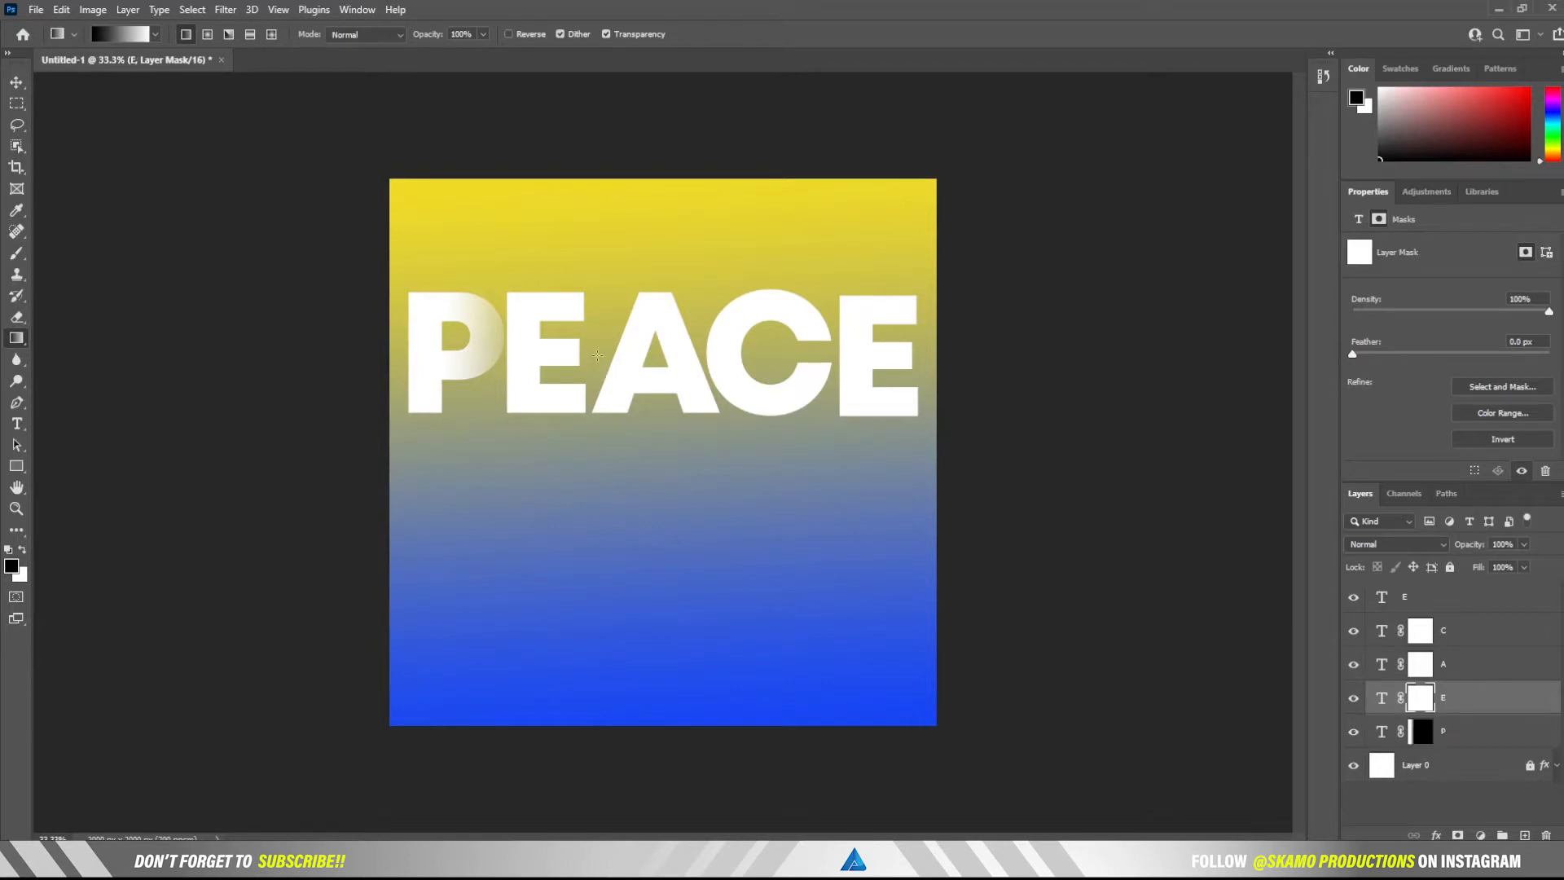
pyautogui.moveTo(553, 358); pyautogui.dragTo(513, 352)
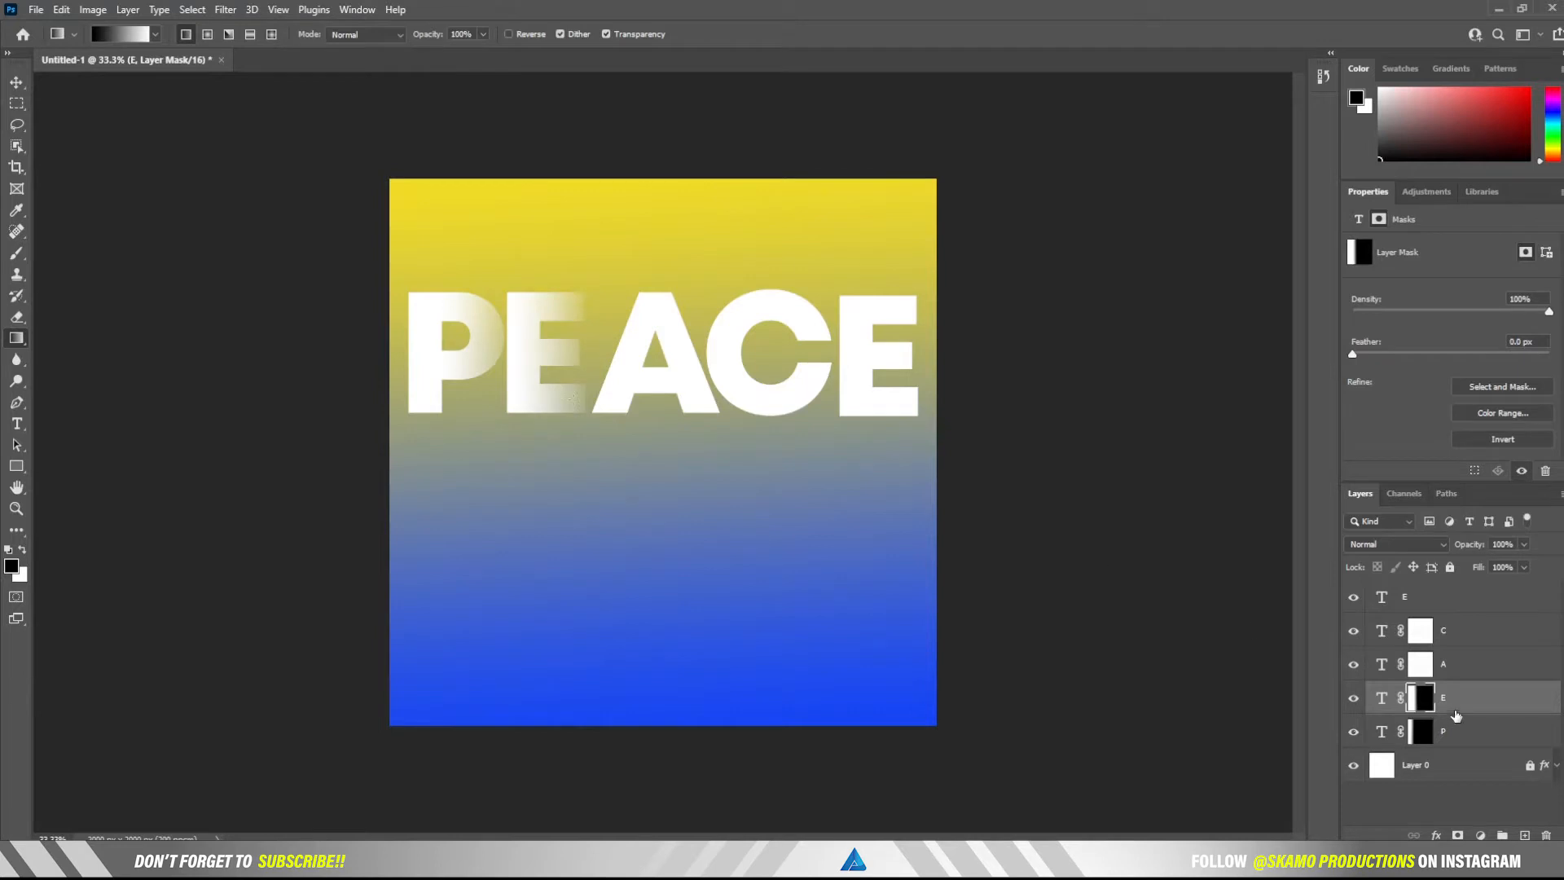
# Fade the right sides of the A and the C with black-to-white linear gradients on their layer masks.
pyautogui.click(1421, 665)
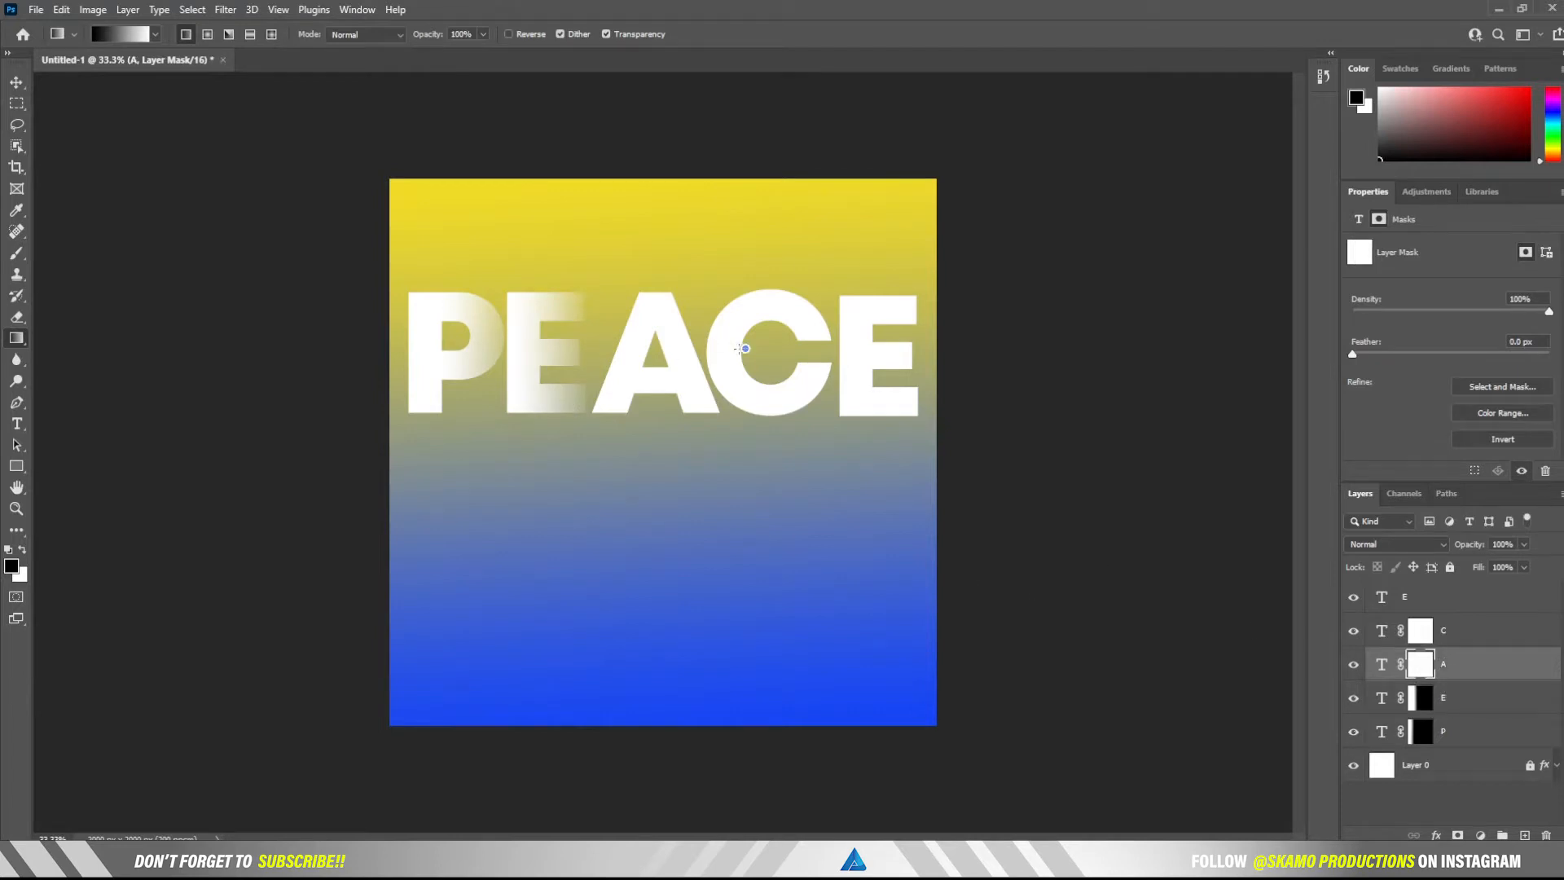
pyautogui.moveTo(641, 355); pyautogui.dragTo(634, 351)
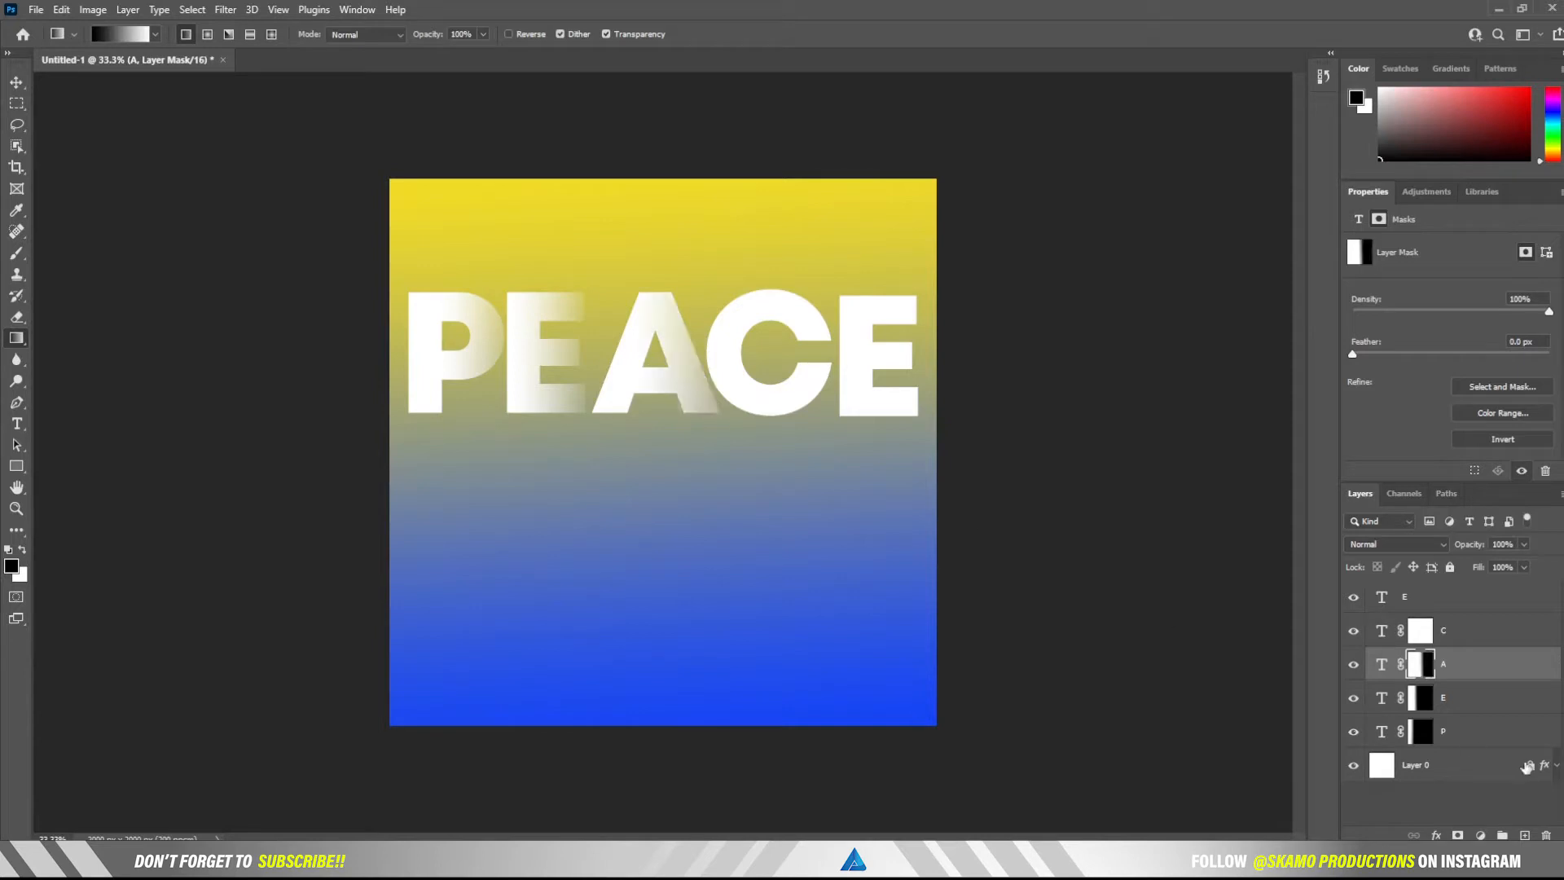
pyautogui.click(1421, 632)
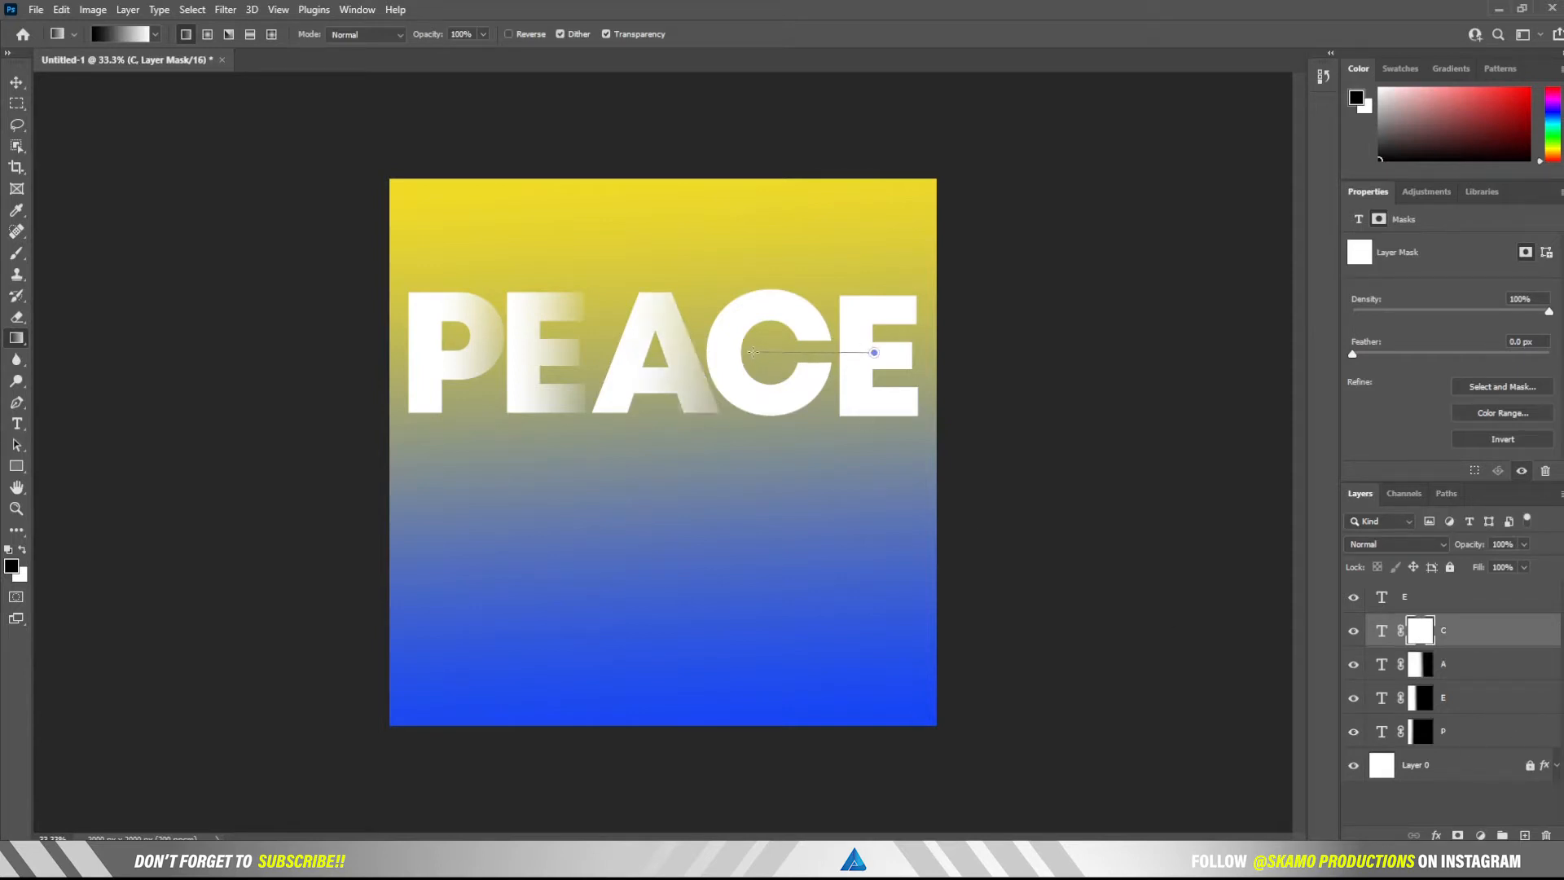
pyautogui.moveTo(750, 352); pyautogui.dragTo(749, 352)
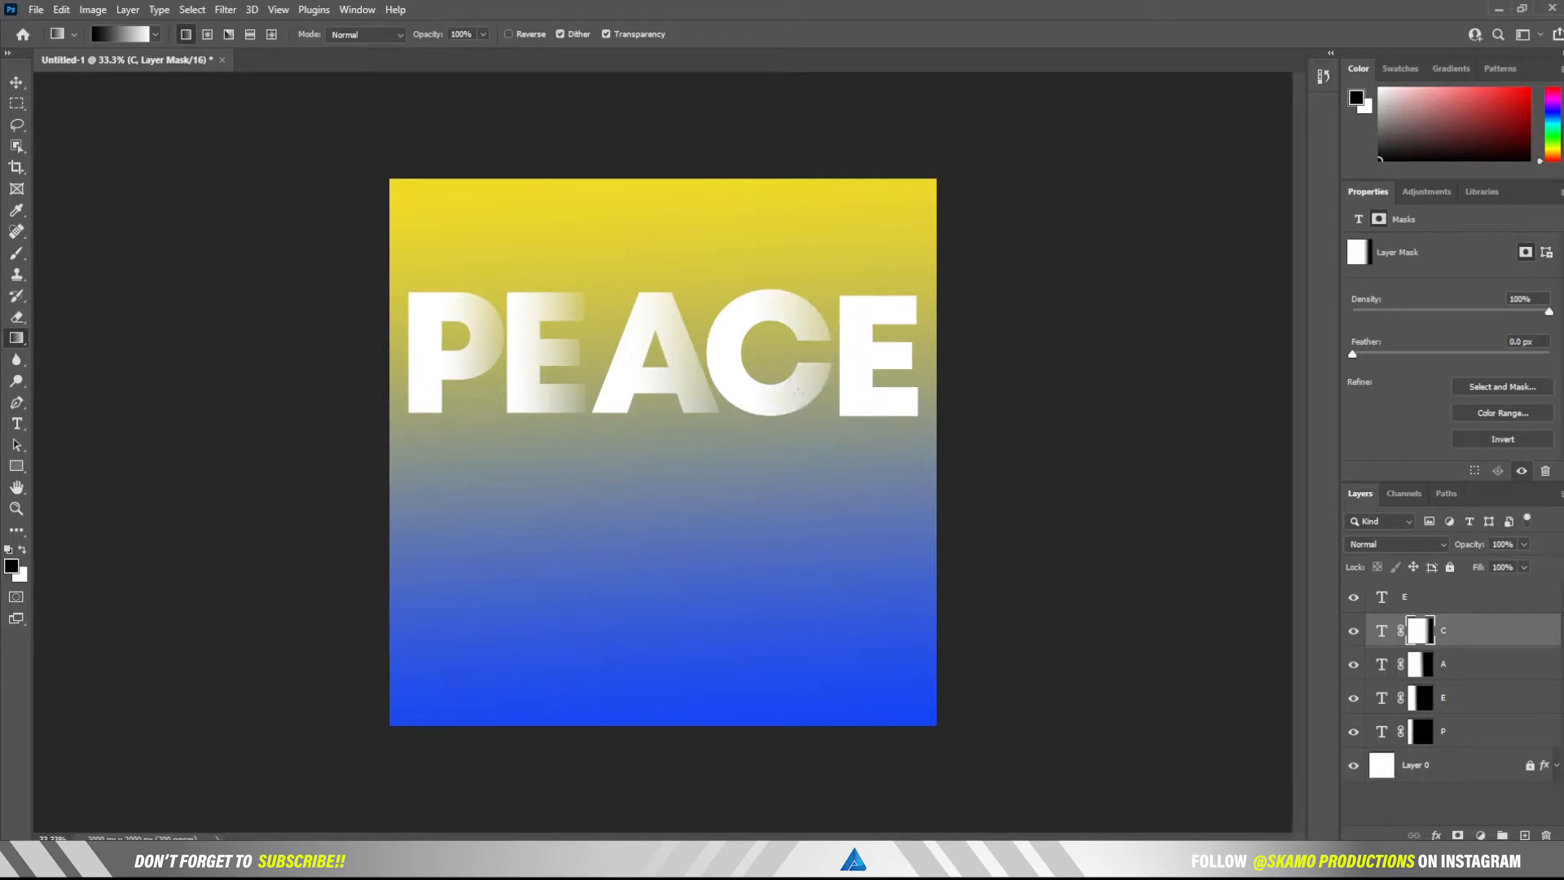
# Shift the first E, A, C and last E left so each letter overlaps the faded edge of the one before it.
pyautogui.click(24, 81)
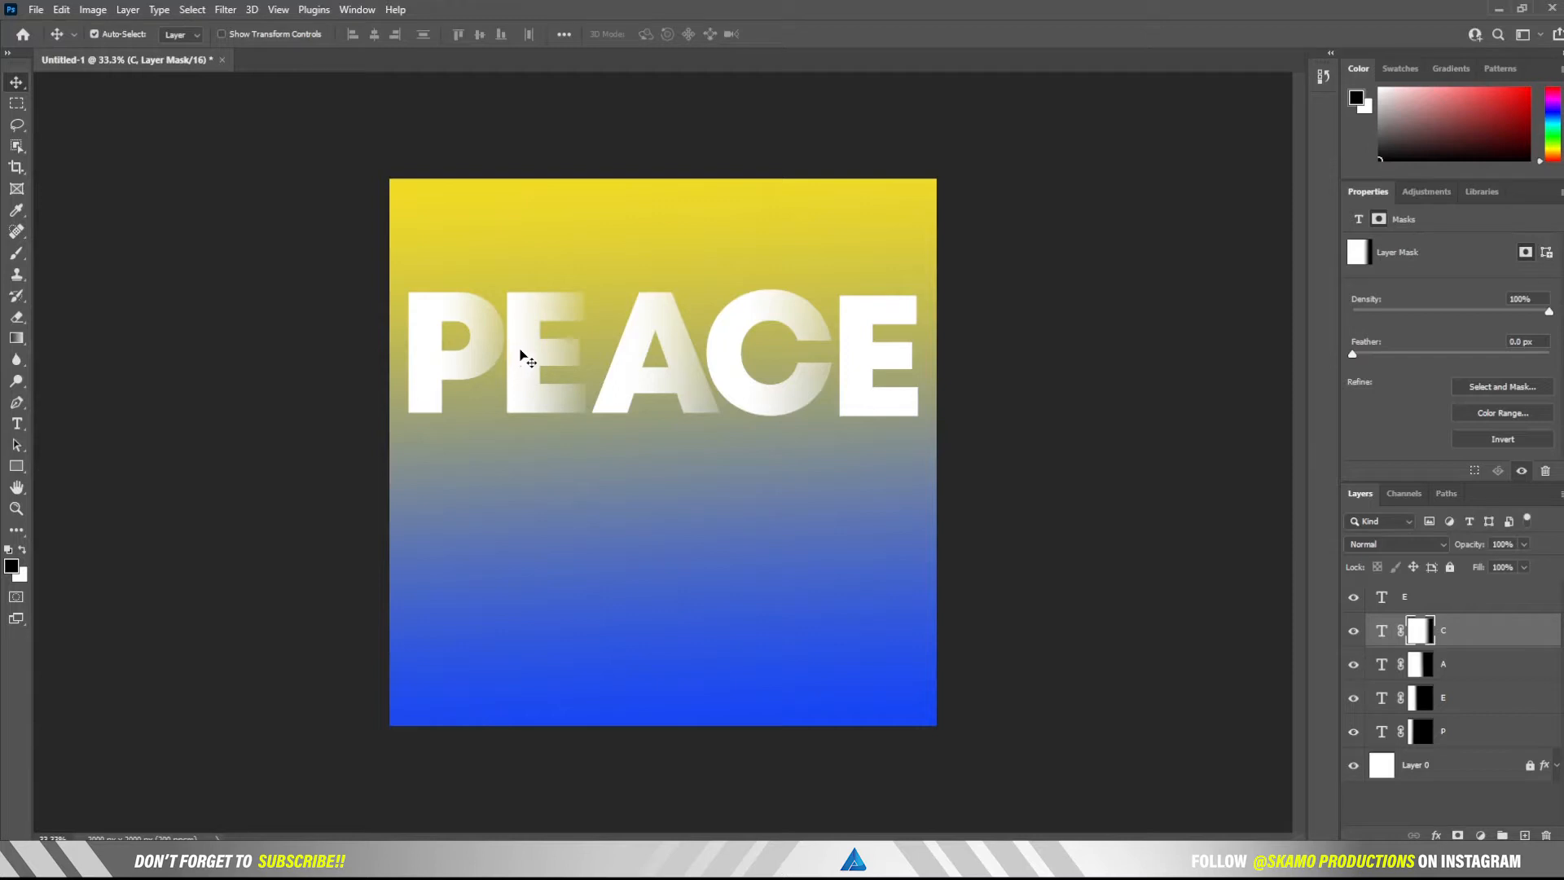
pyautogui.click(522, 358)
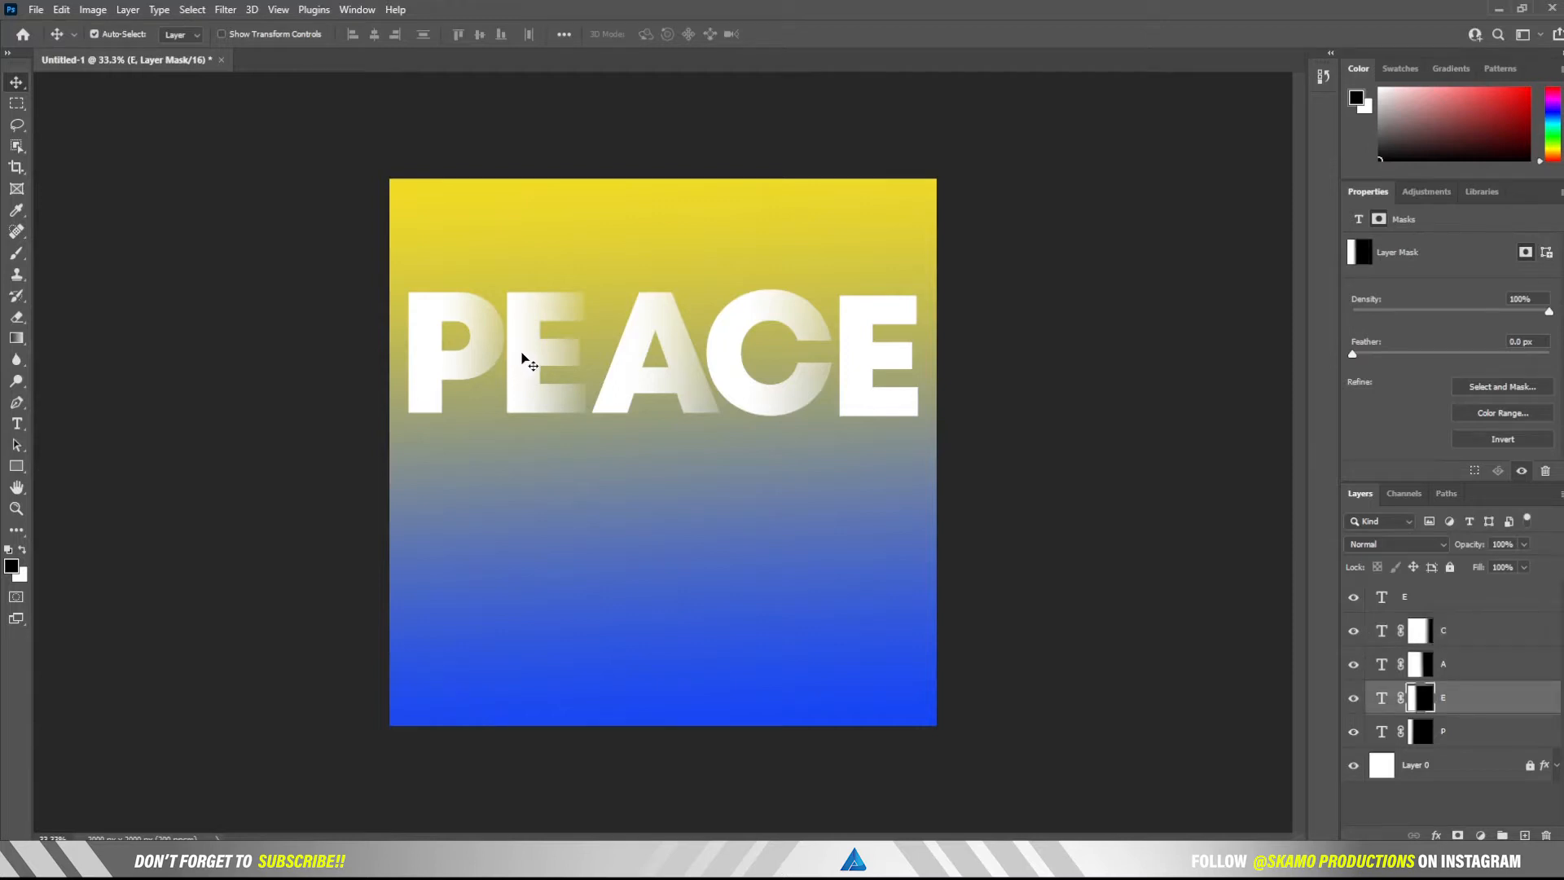
pyautogui.moveTo(523, 358); pyautogui.dragTo(501, 356)
pyautogui.moveTo(631, 357); pyautogui.dragTo(575, 361)
pyautogui.click(721, 369)
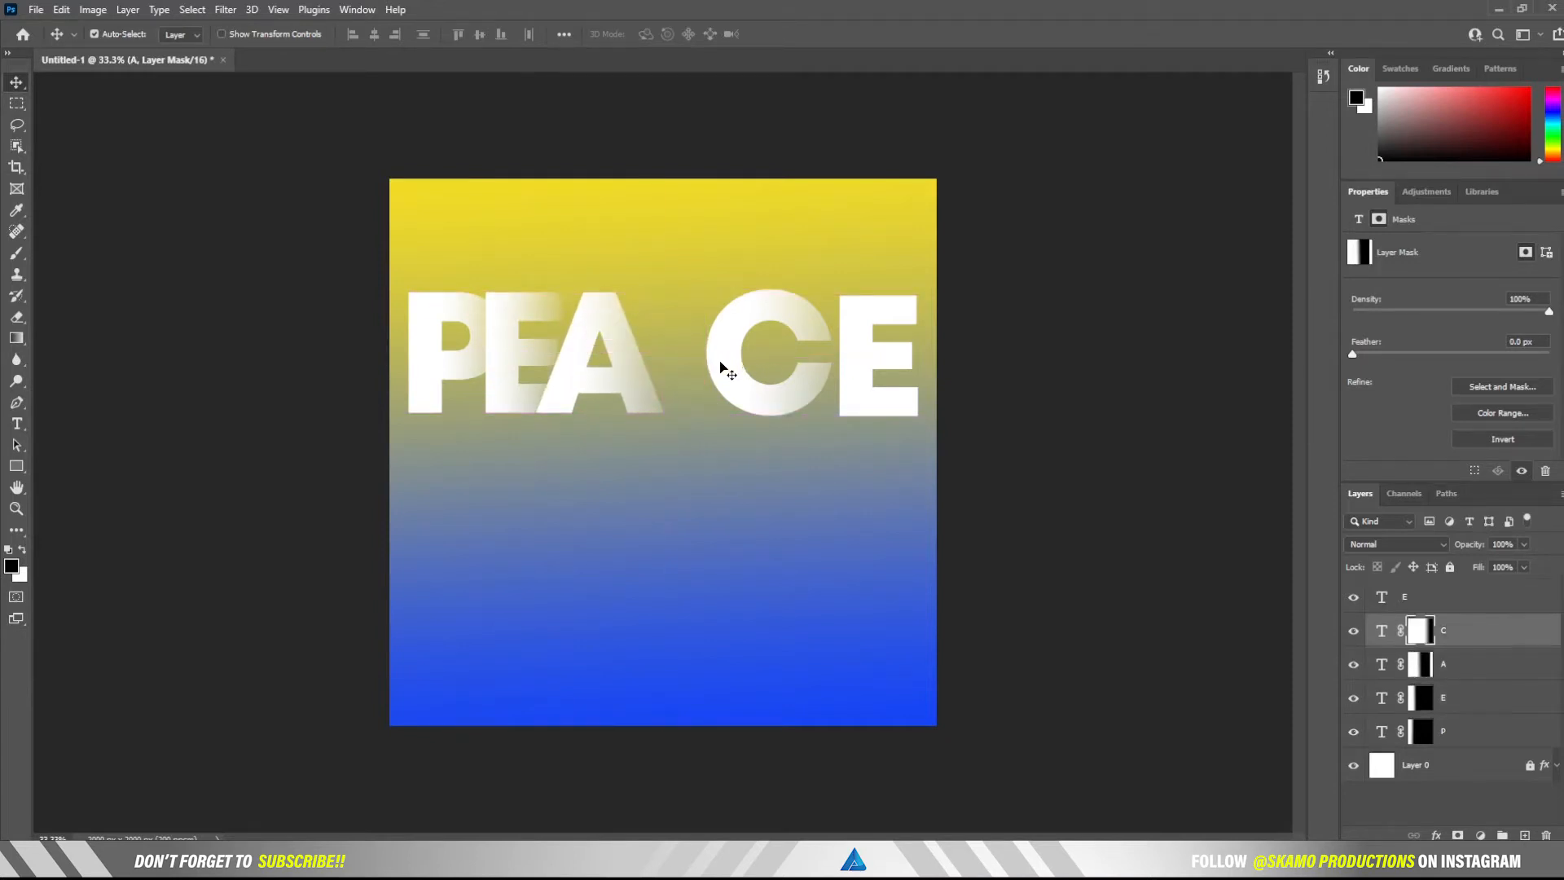
pyautogui.moveTo(721, 368); pyautogui.dragTo(638, 365)
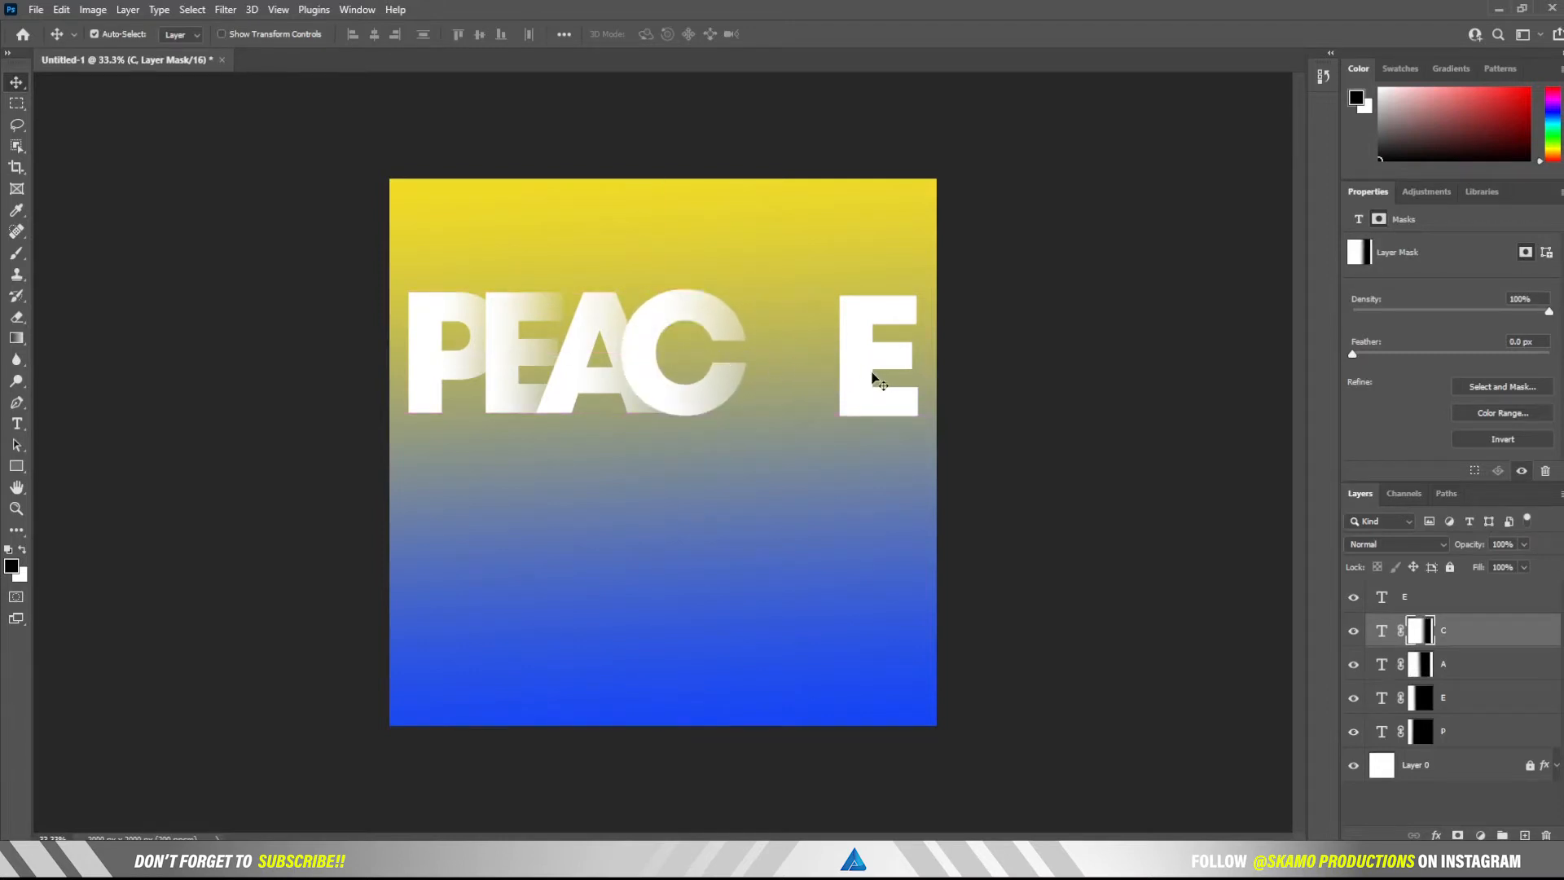
pyautogui.moveTo(859, 356); pyautogui.dragTo(735, 356)
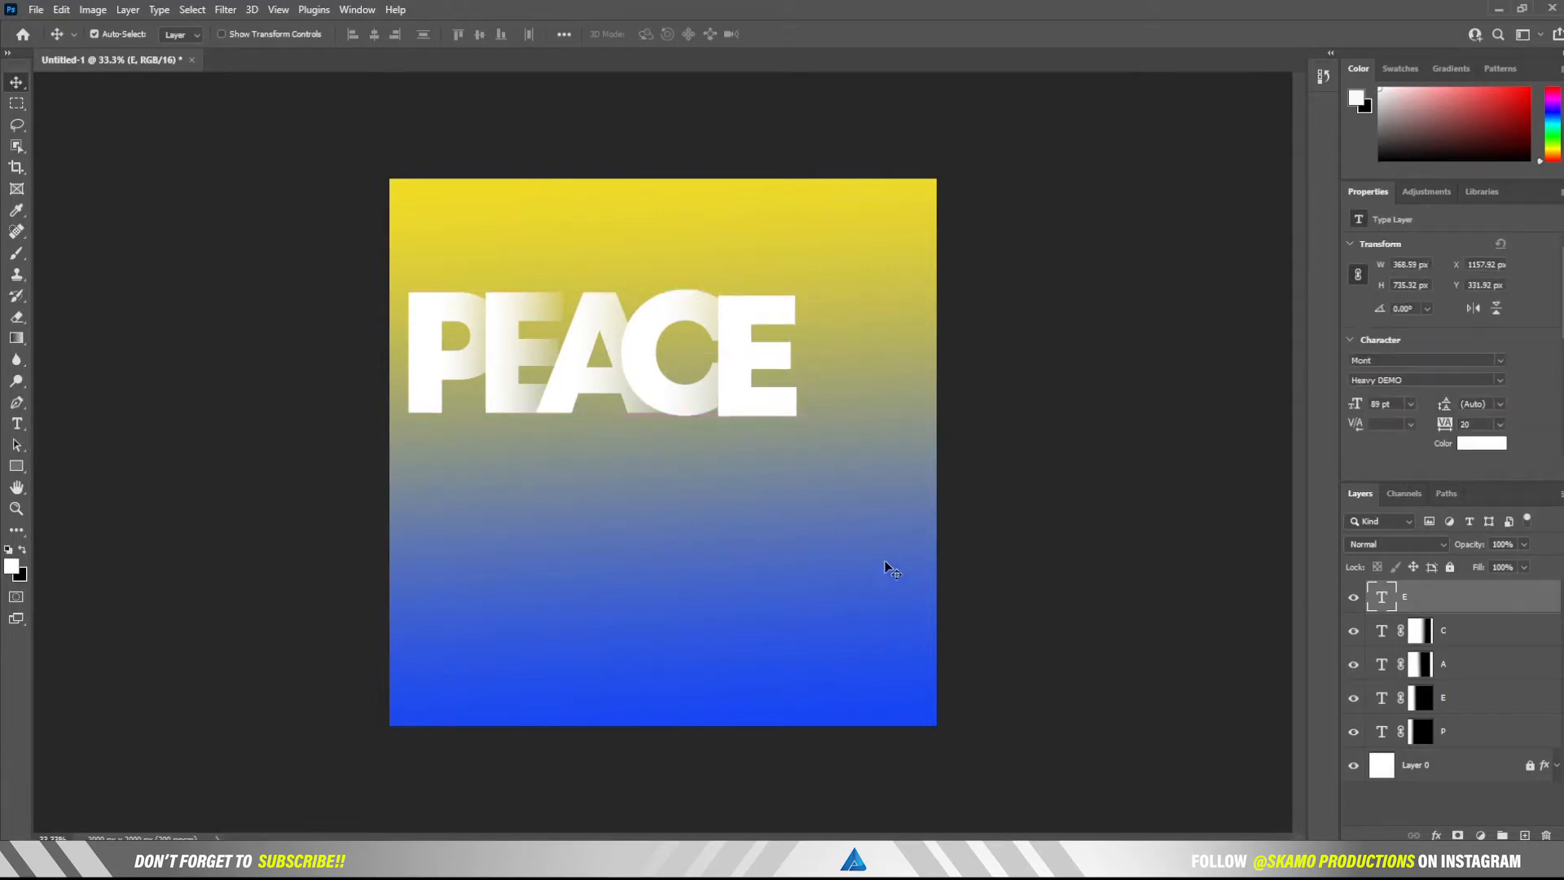
# Move all five PEACE letters together toward the canvas's horizontal center and group their layers.
pyautogui.moveTo(873, 560); pyautogui.dragTo(406, 283)
pyautogui.moveTo(582, 359); pyautogui.dragTo(632, 347)
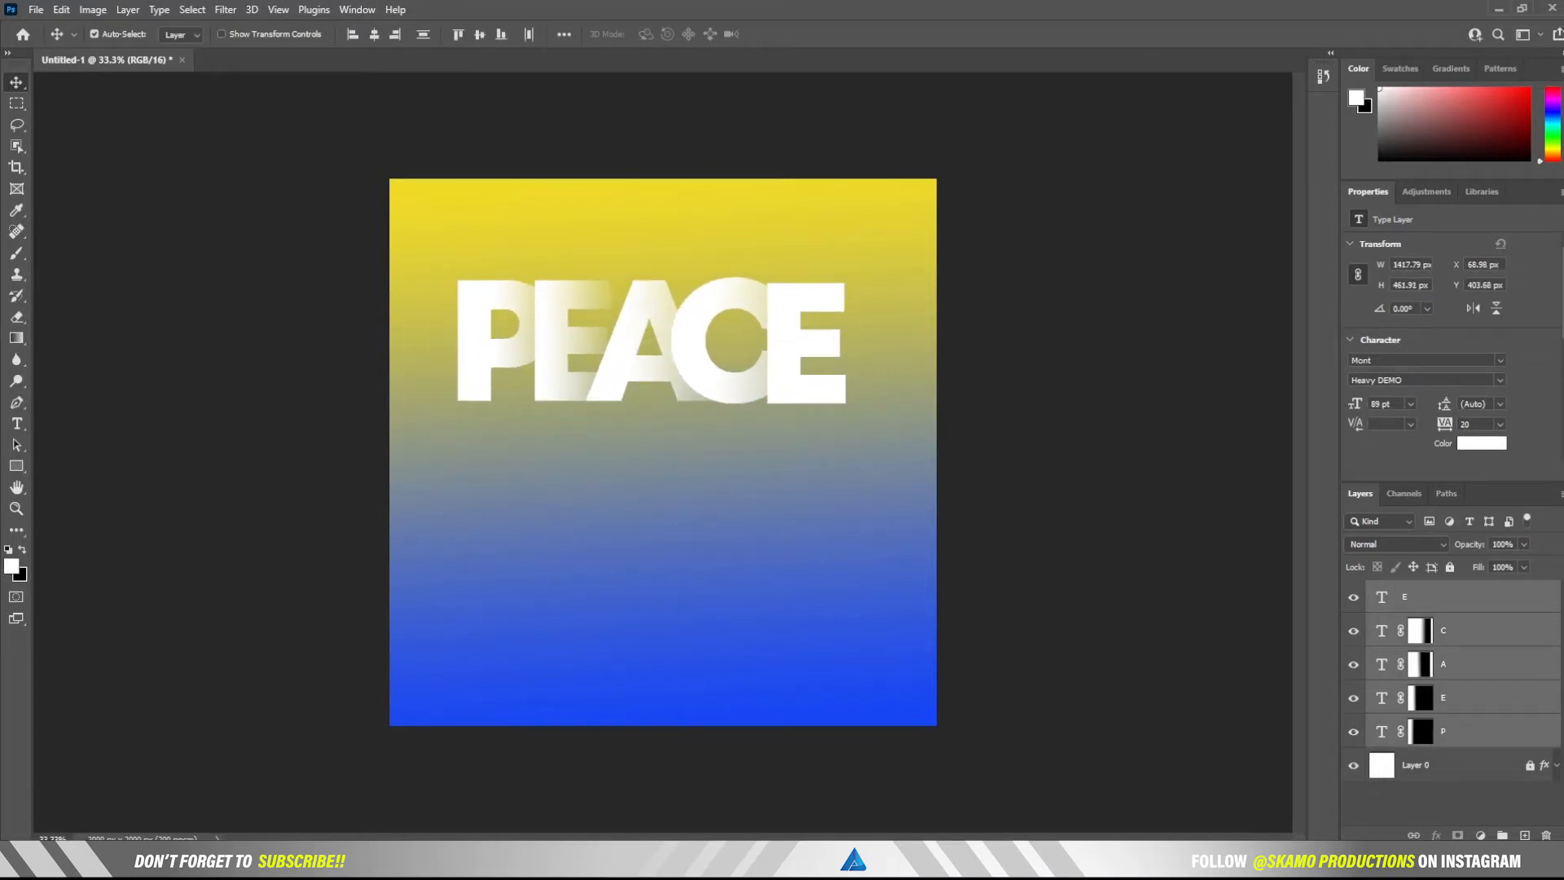
pyautogui.hotkey('ctrl', 'g')
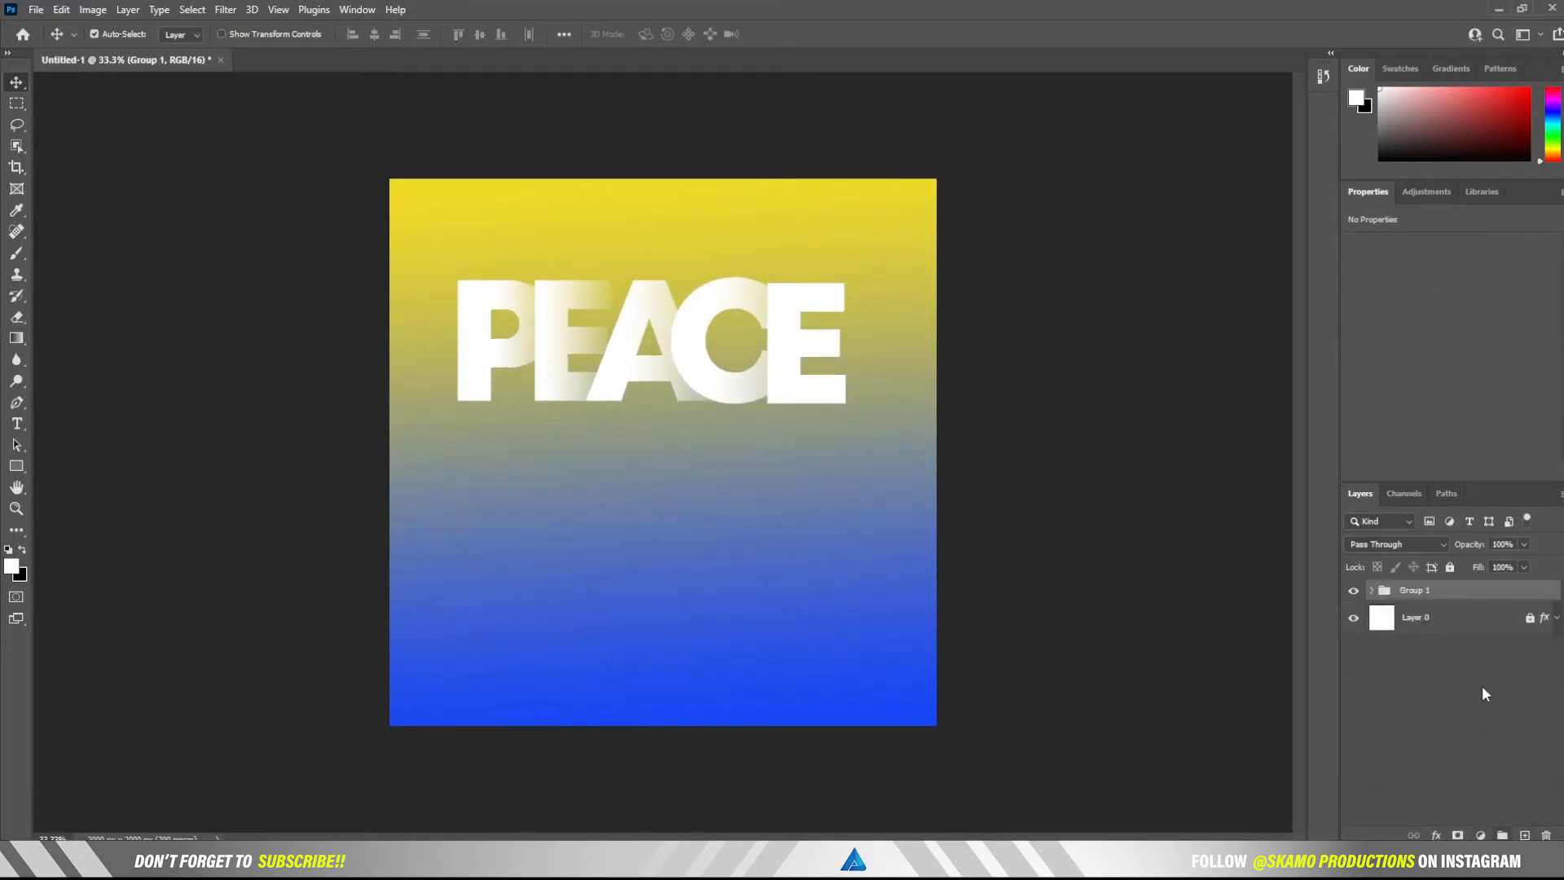
# Duplicate the PEACE group, put the copy beneath the original in the layer stack, and place it in the canvas's lower half.
pyautogui.moveTo(1483, 590); pyautogui.dragTo(1524, 835)
pyautogui.moveTo(1423, 597); pyautogui.dragTo(1423, 621)
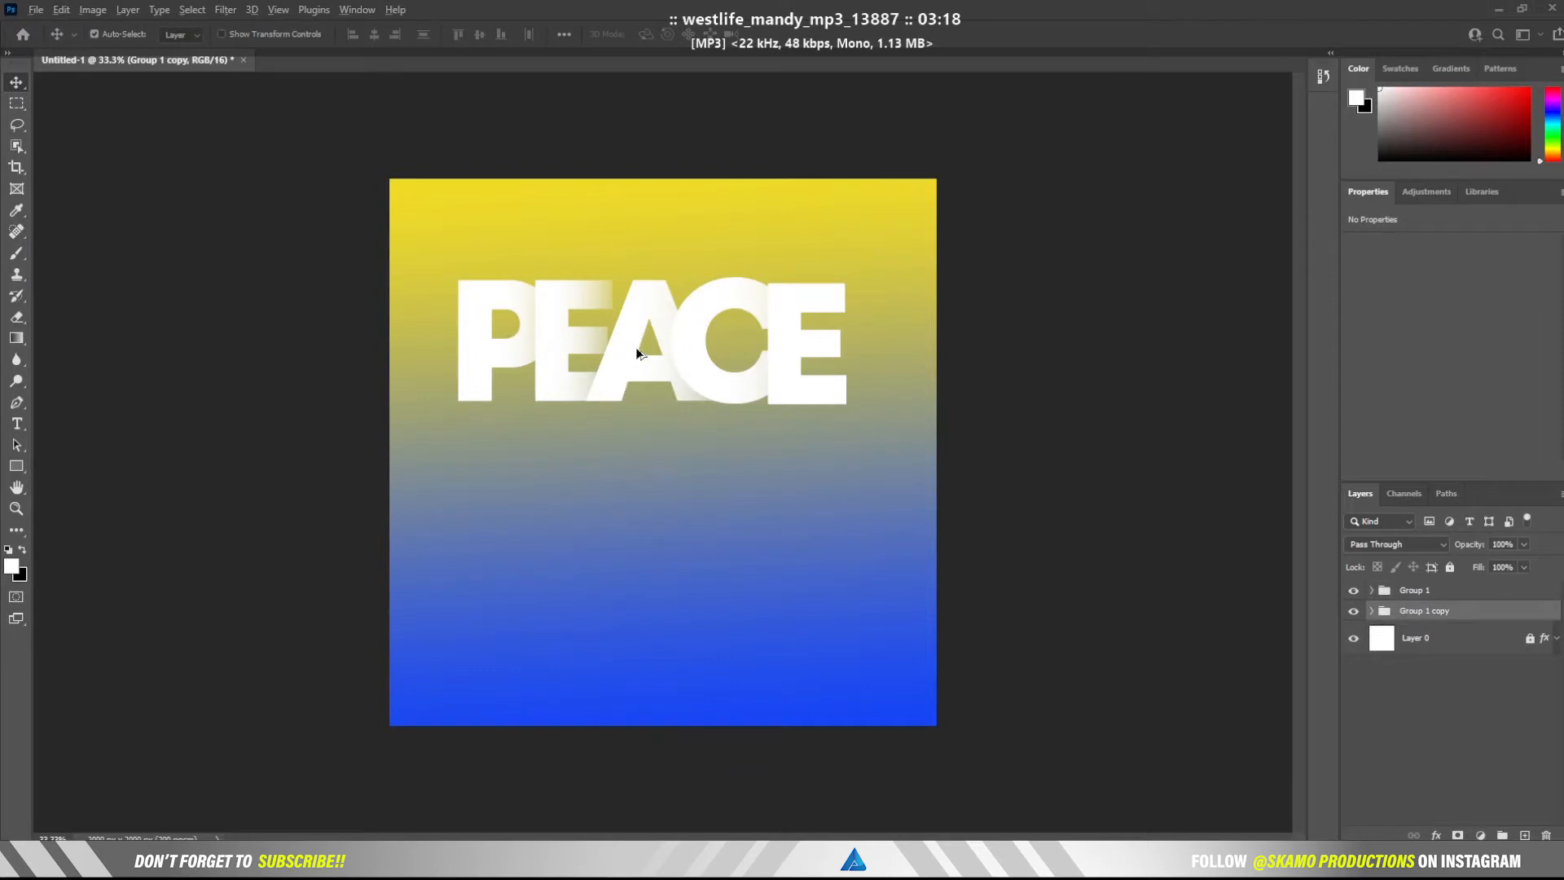
pyautogui.moveTo(632, 348); pyautogui.dragTo(646, 521)
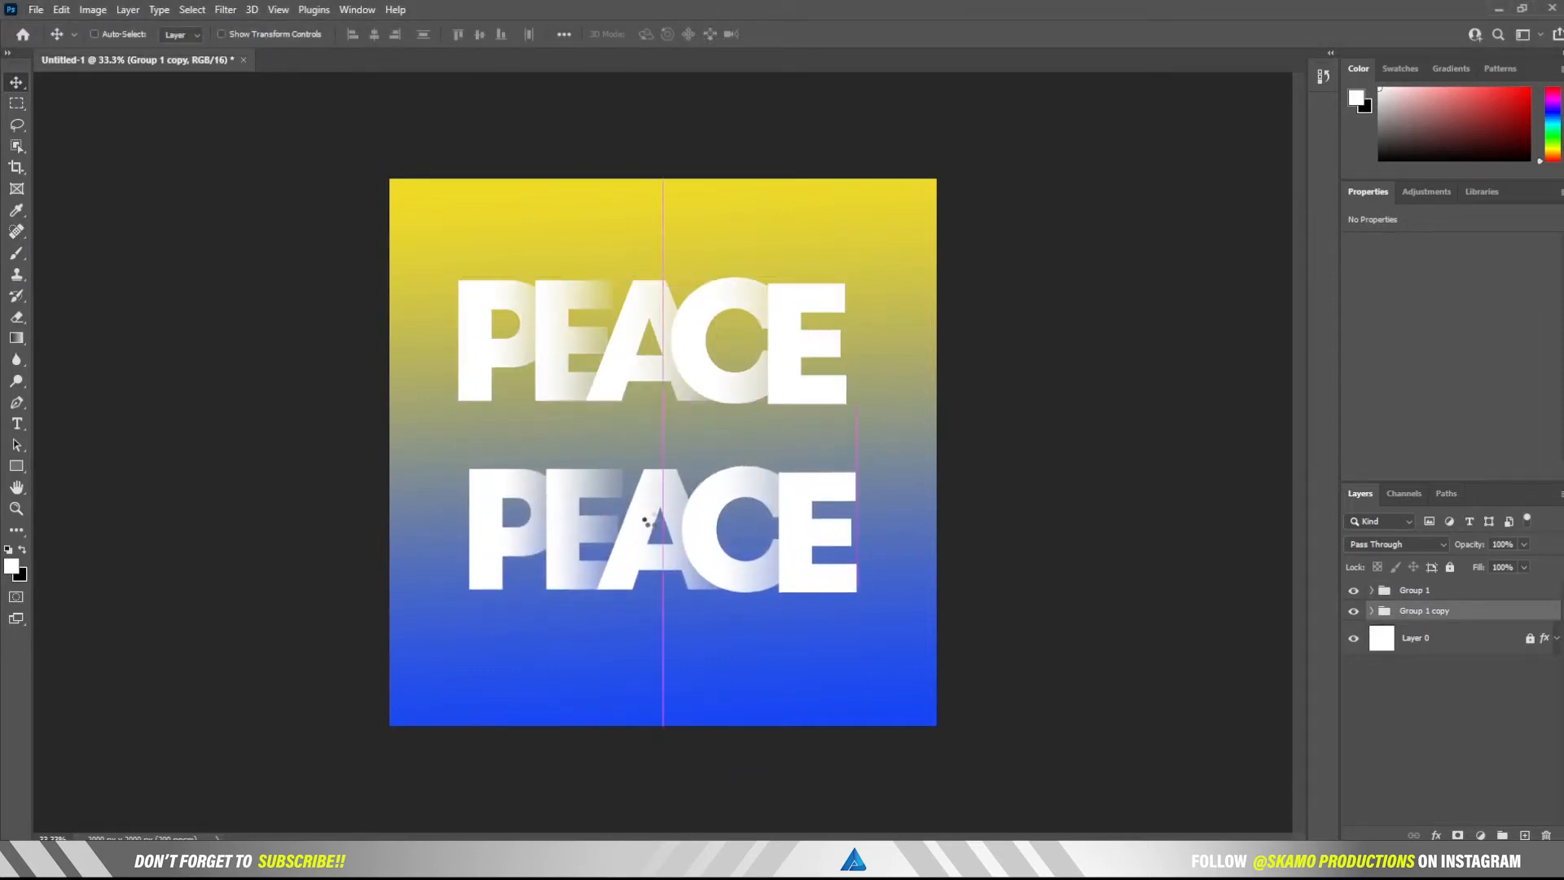
pyautogui.moveTo(594, 569); pyautogui.dragTo(593, 569)
# Replace the P of the lower word with the letter W.
pyautogui.doubleClick(492, 538)
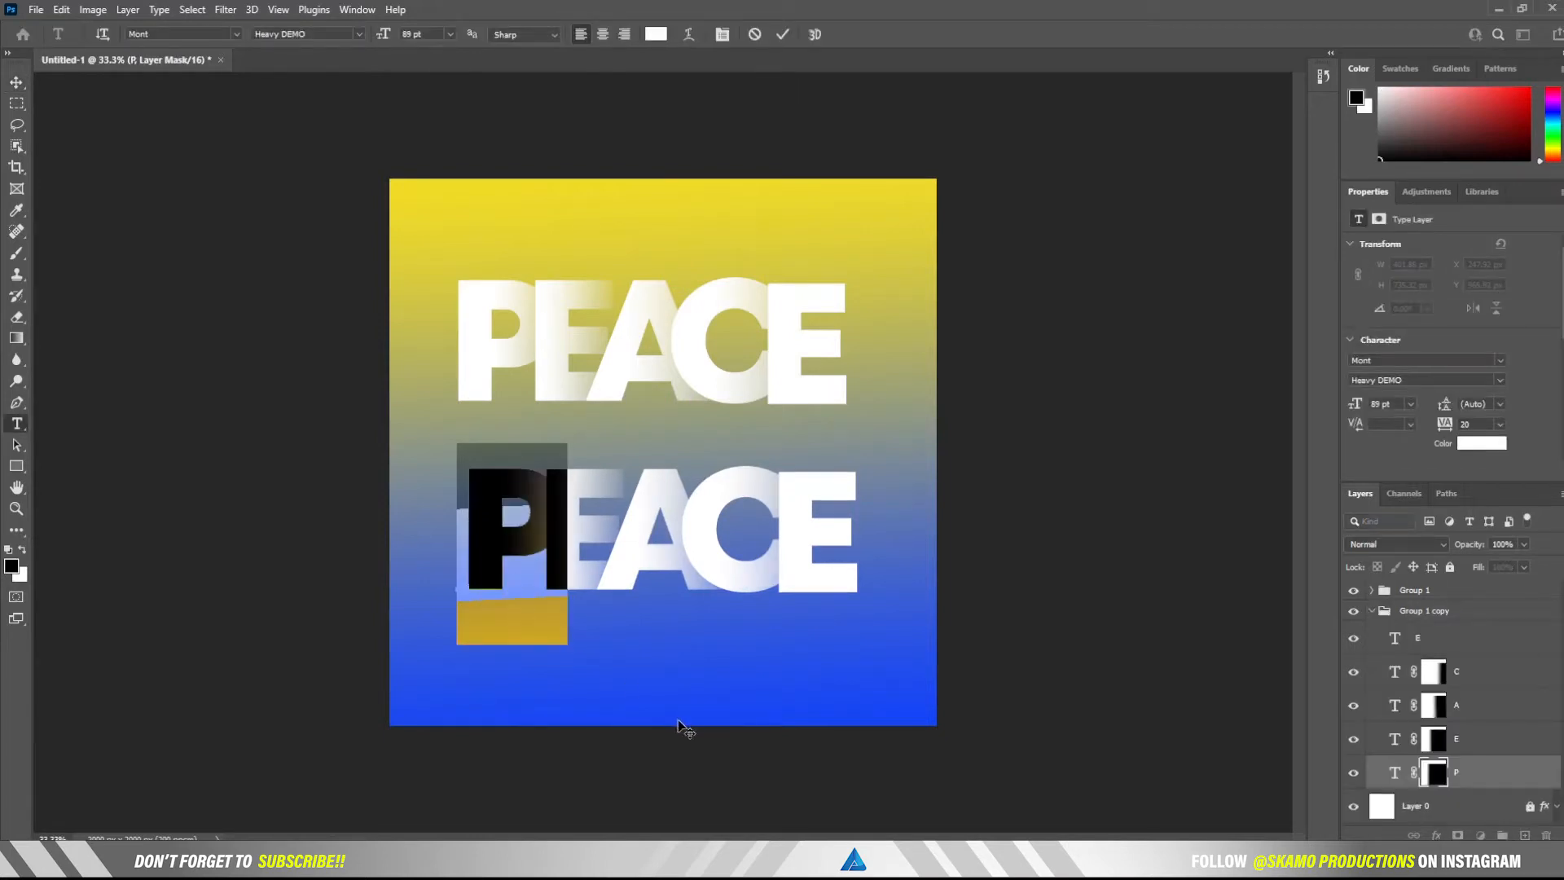
pyautogui.write('V')
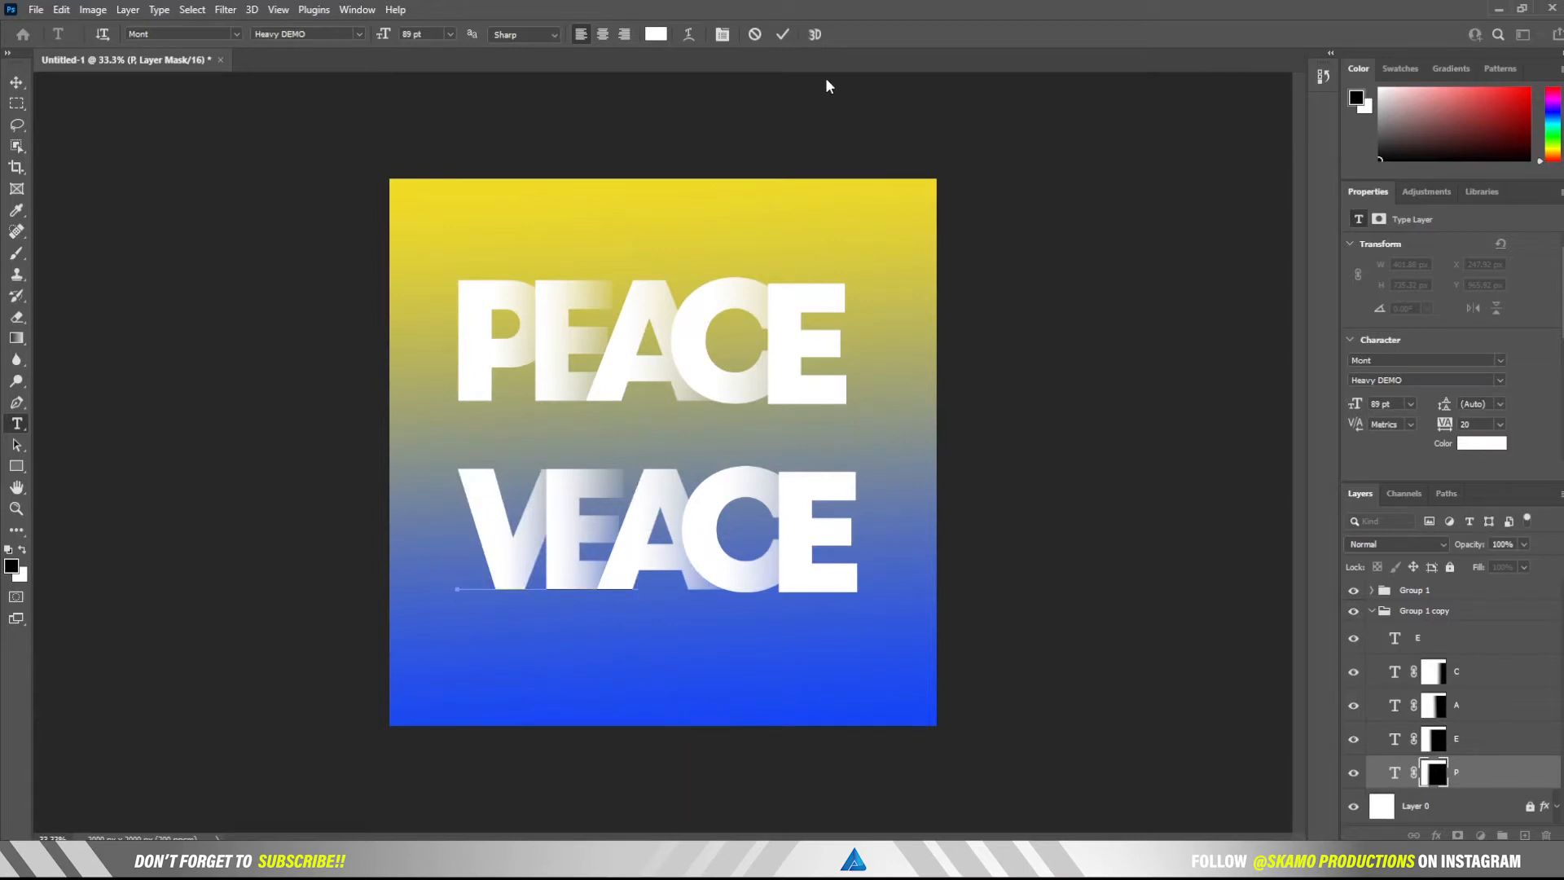
pyautogui.click(782, 35)
pyautogui.press('v')
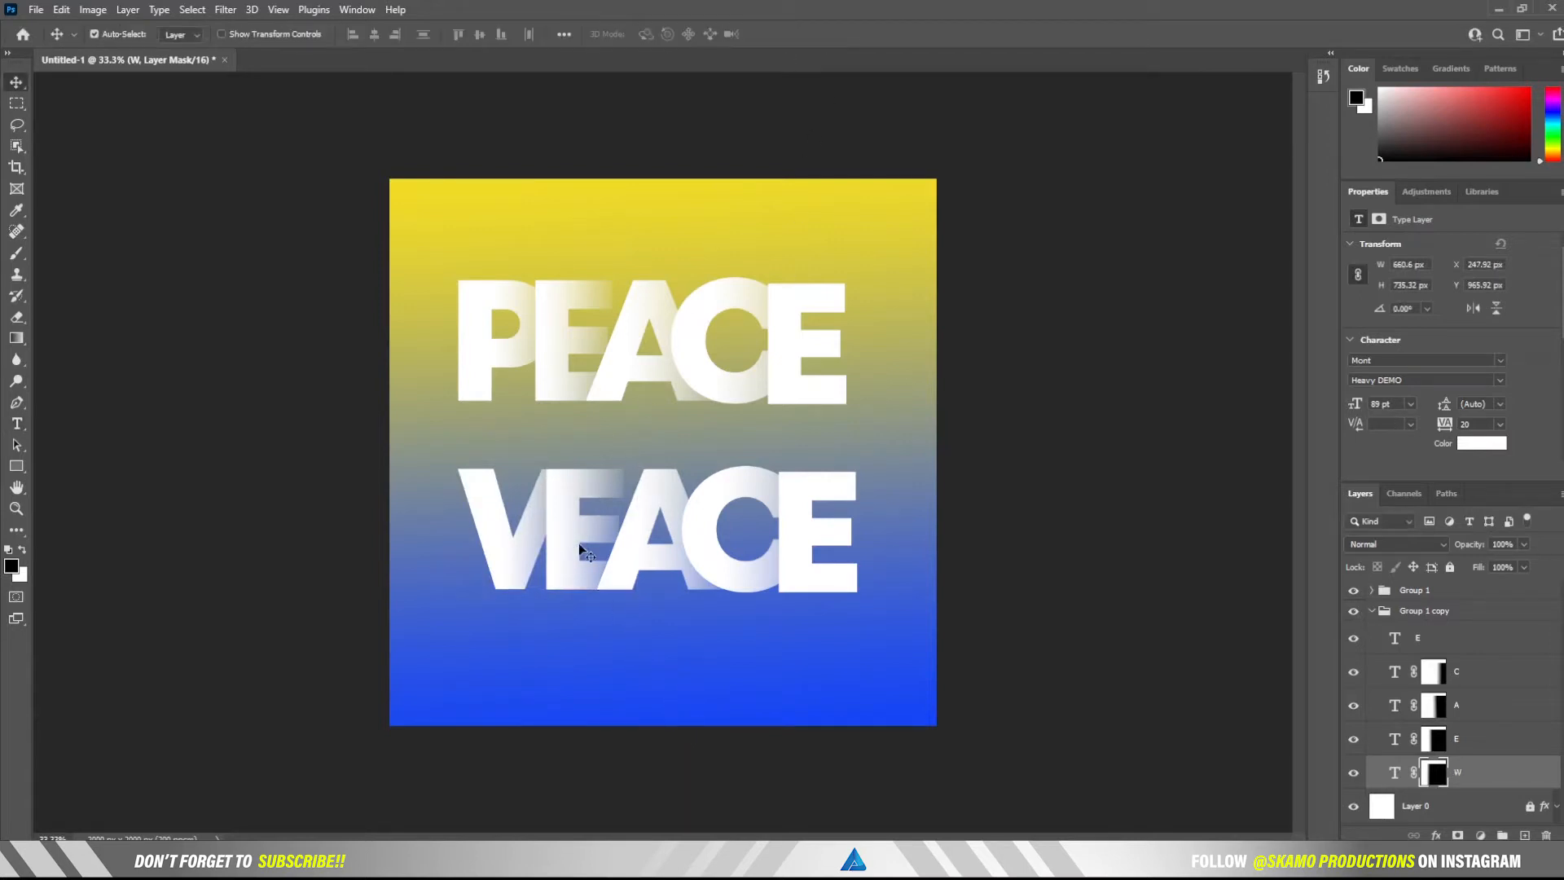
# Delete the first E of the lower word and move its A left against the W.
pyautogui.click(560, 535)
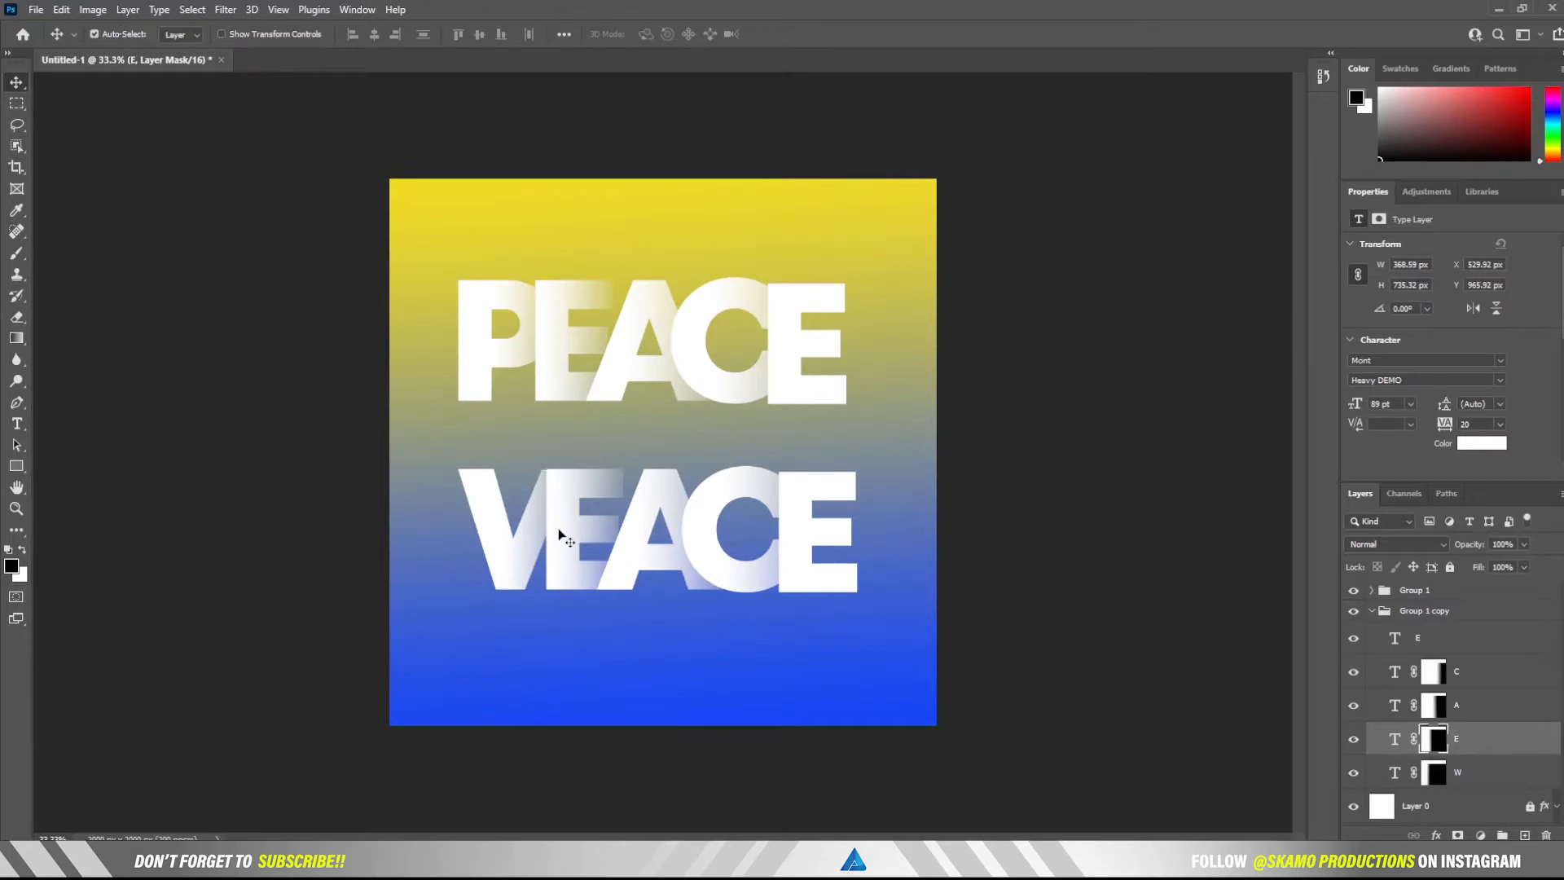
pyautogui.press('Delete')
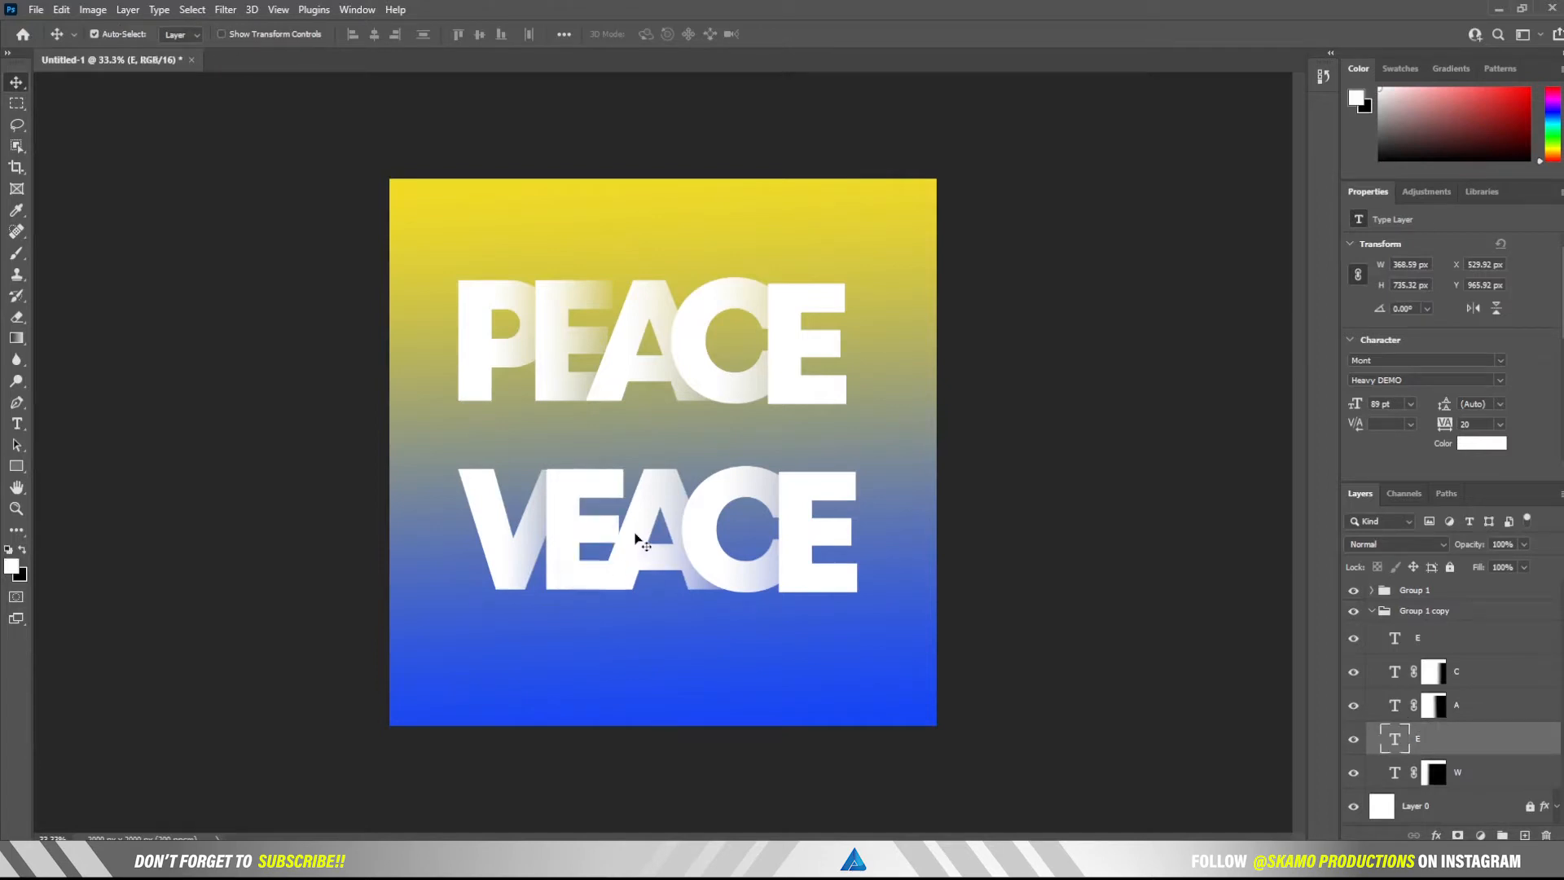
pyautogui.press('Delete')
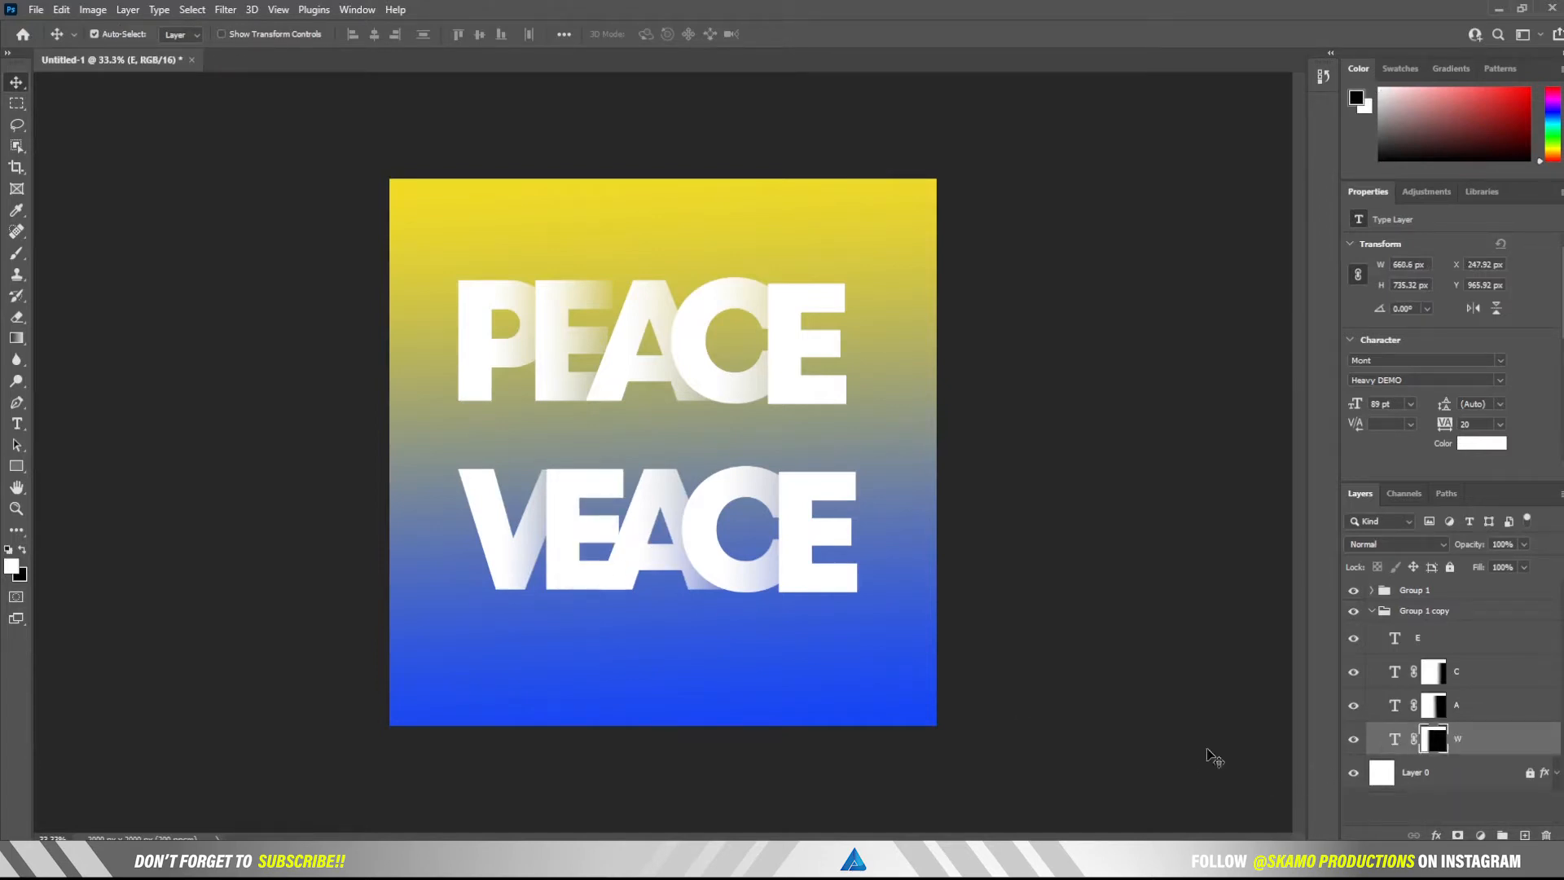
pyautogui.doubleClick(641, 539)
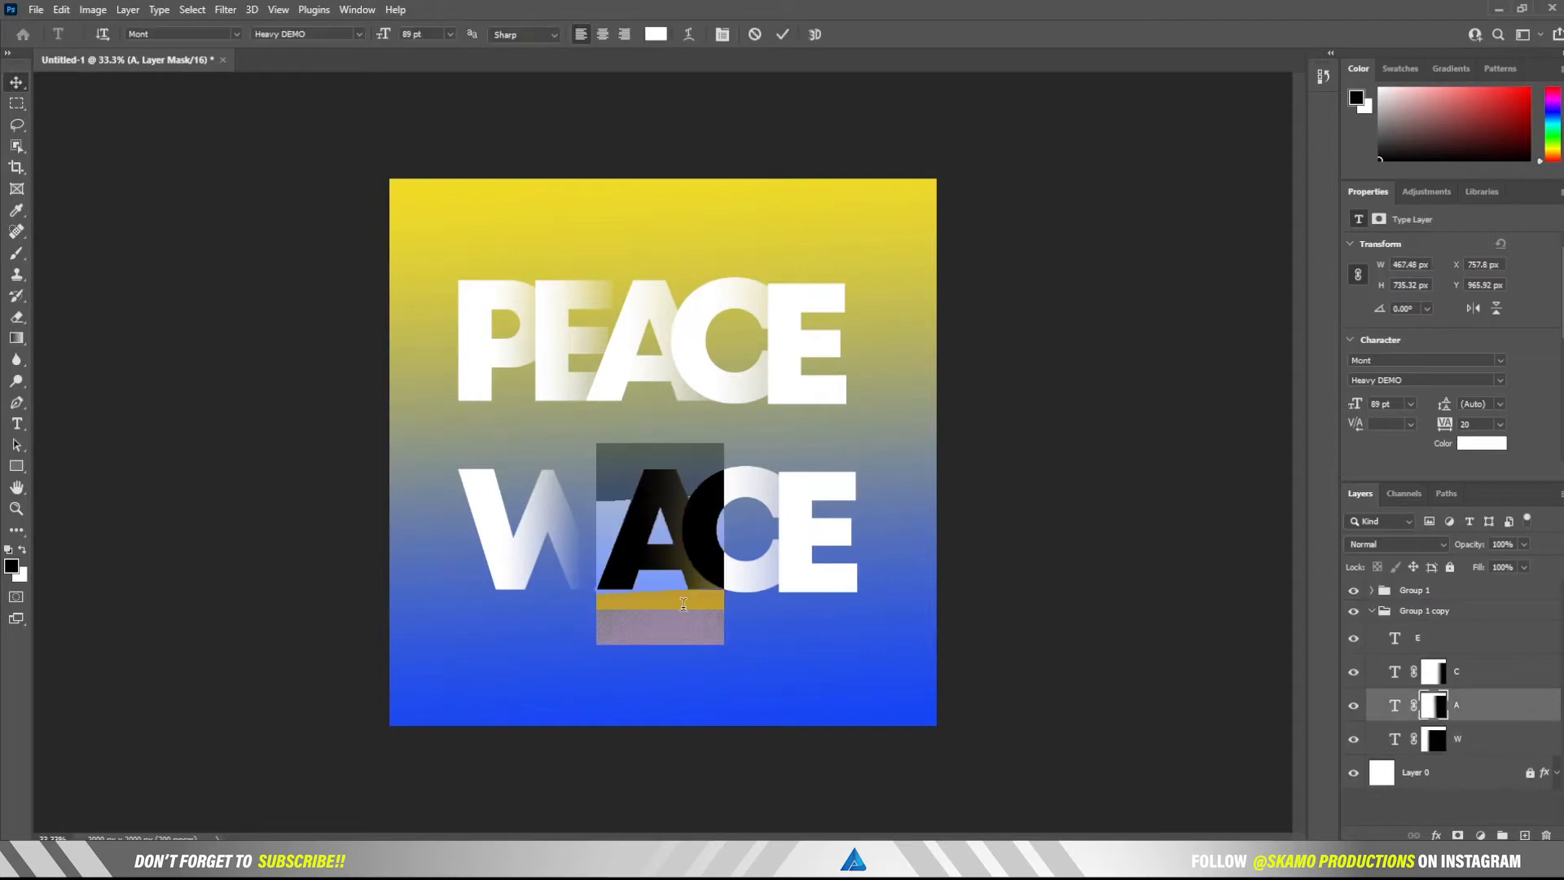
pyautogui.click(783, 34)
pyautogui.press('v')
pyautogui.moveTo(640, 549); pyautogui.dragTo(618, 551)
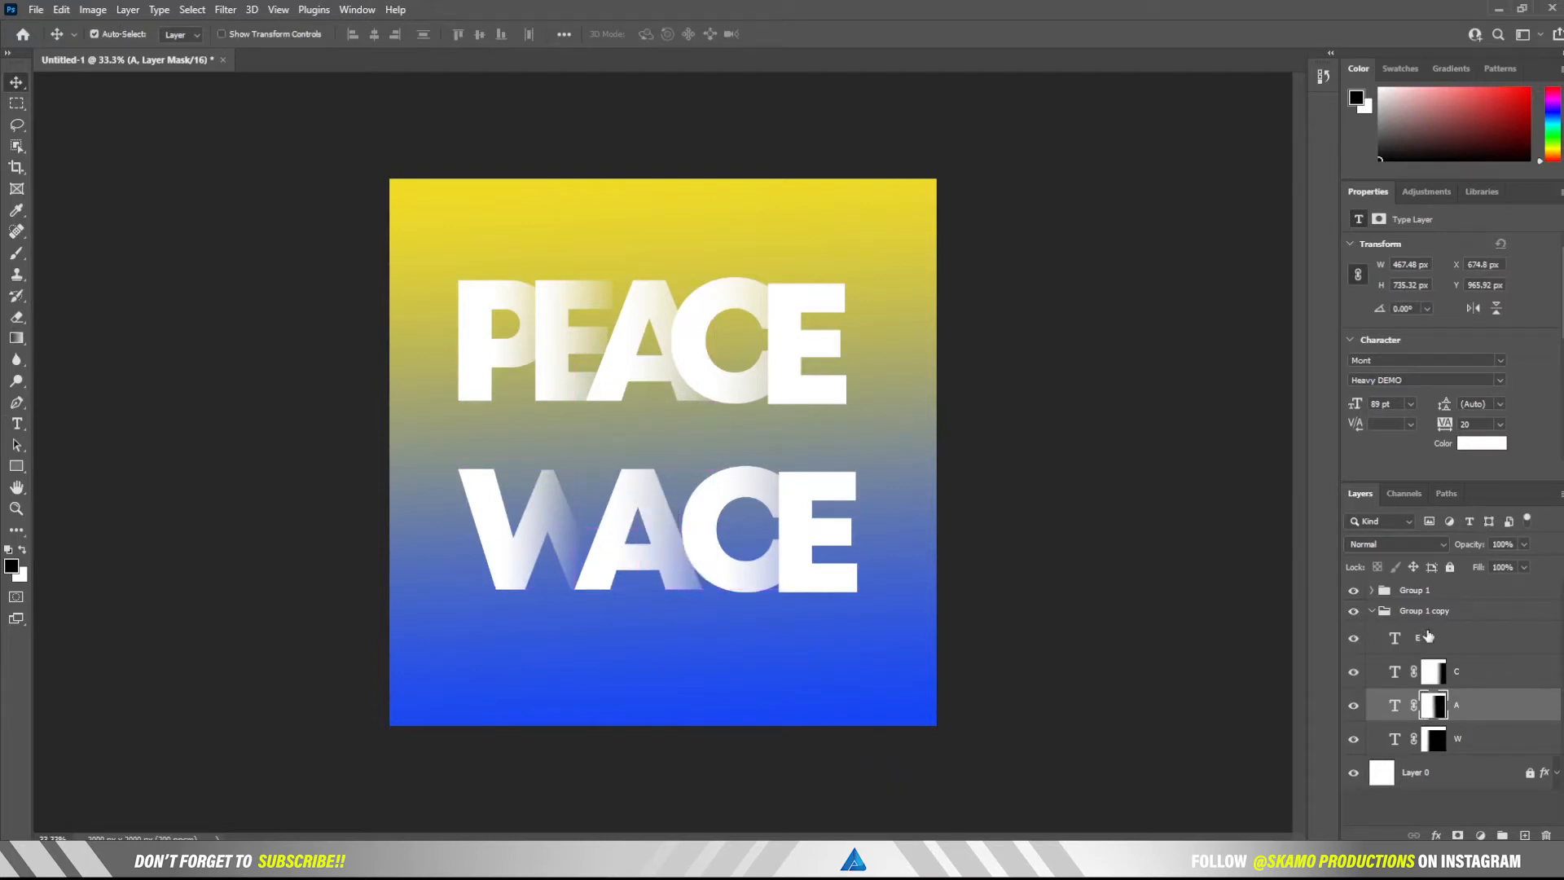
# Delete the C of the lower word and move its remaining E left to overlap the faded edge of the A.
pyautogui.click(1479, 681)
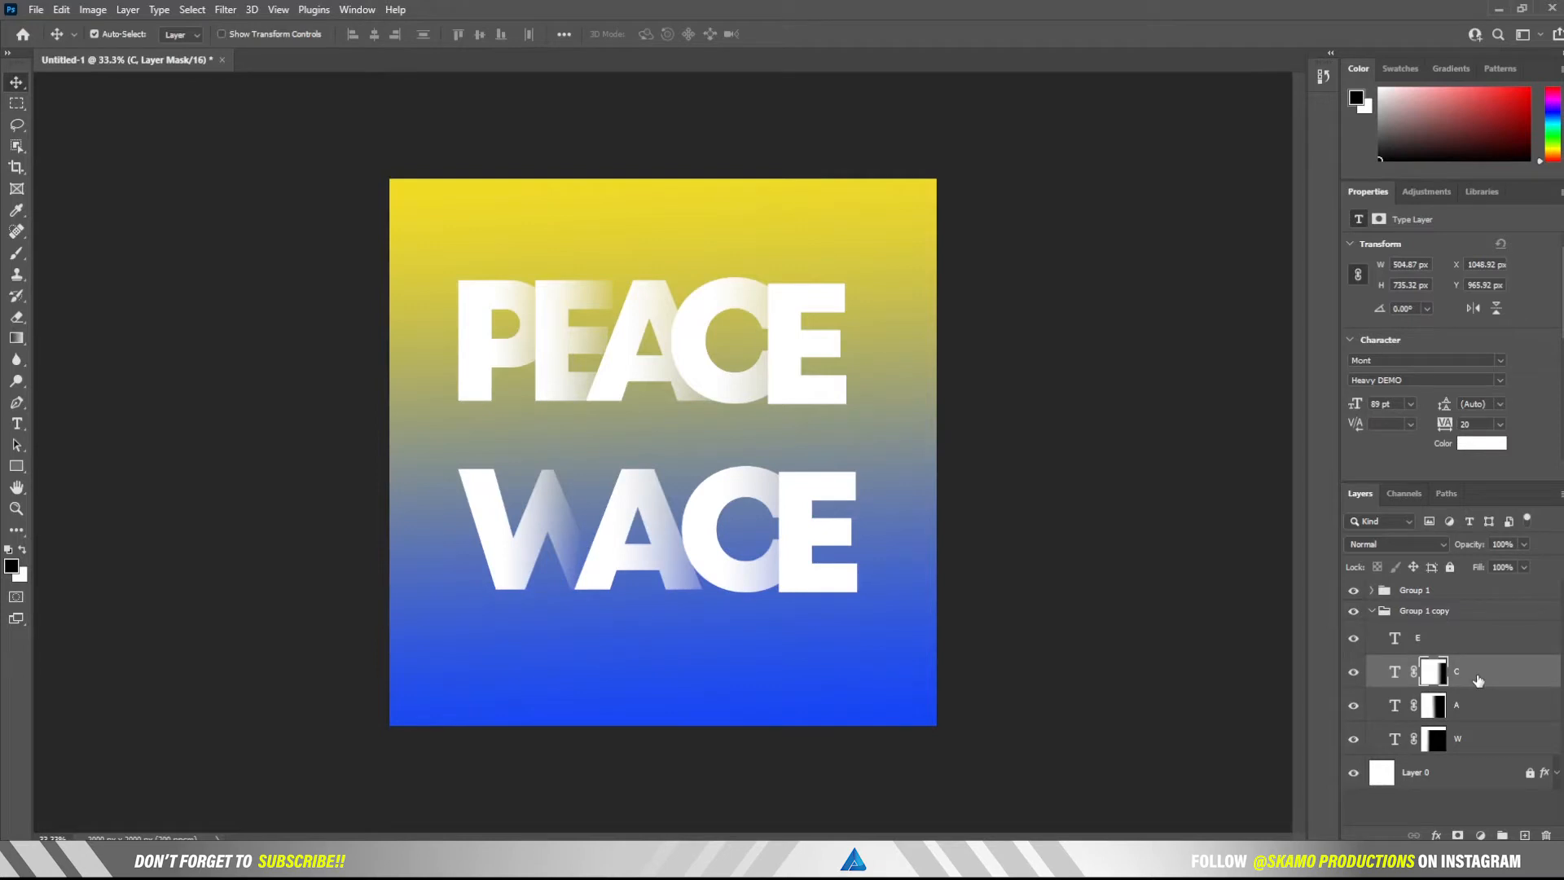
pyautogui.press('Delete')
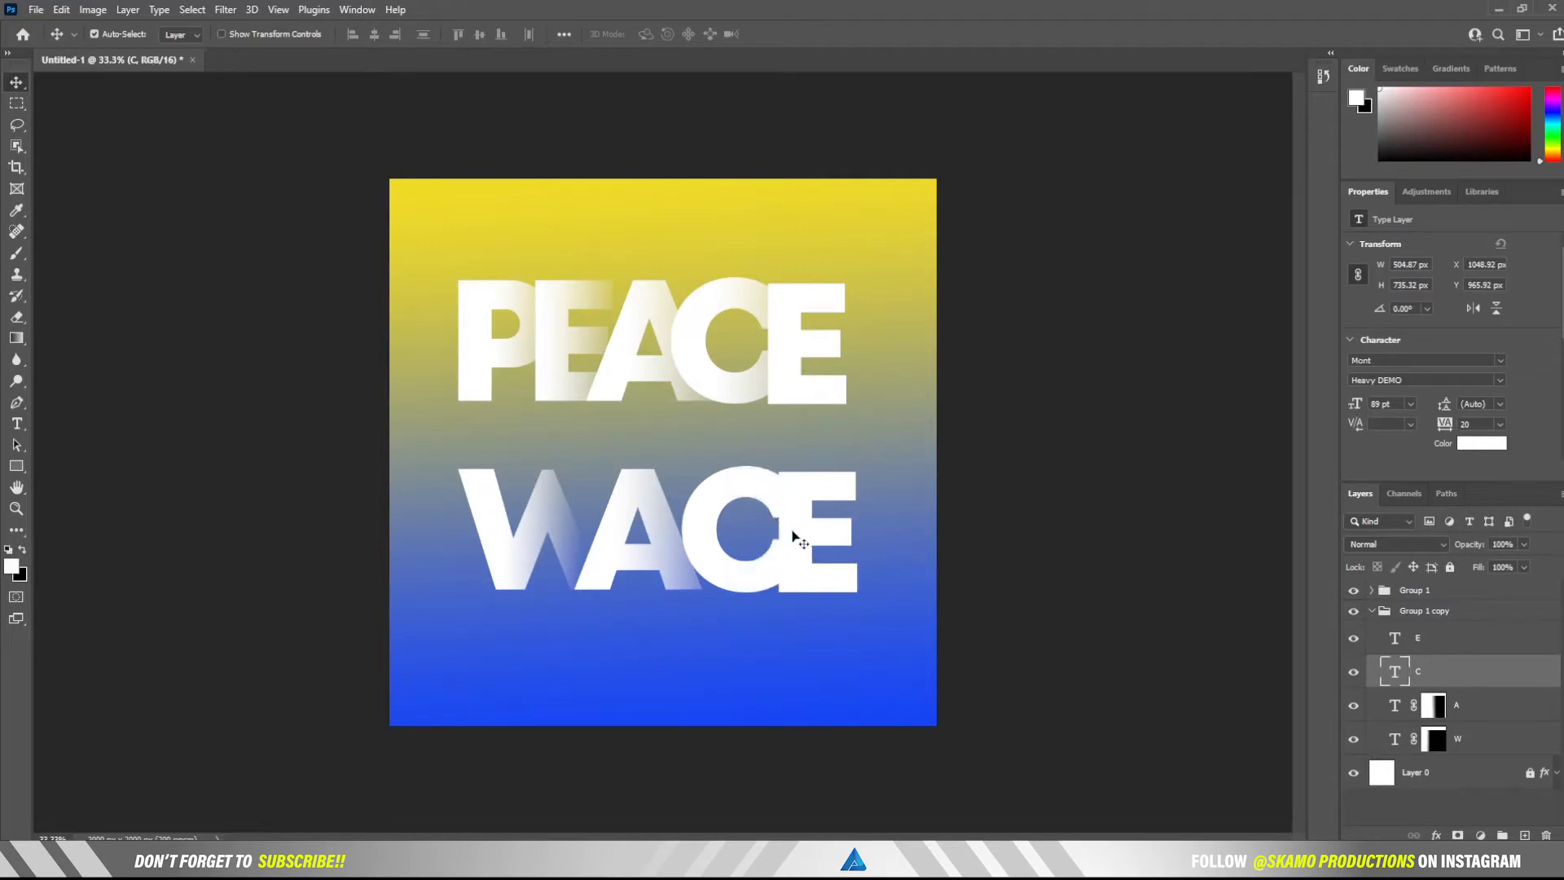
pyautogui.press('Delete')
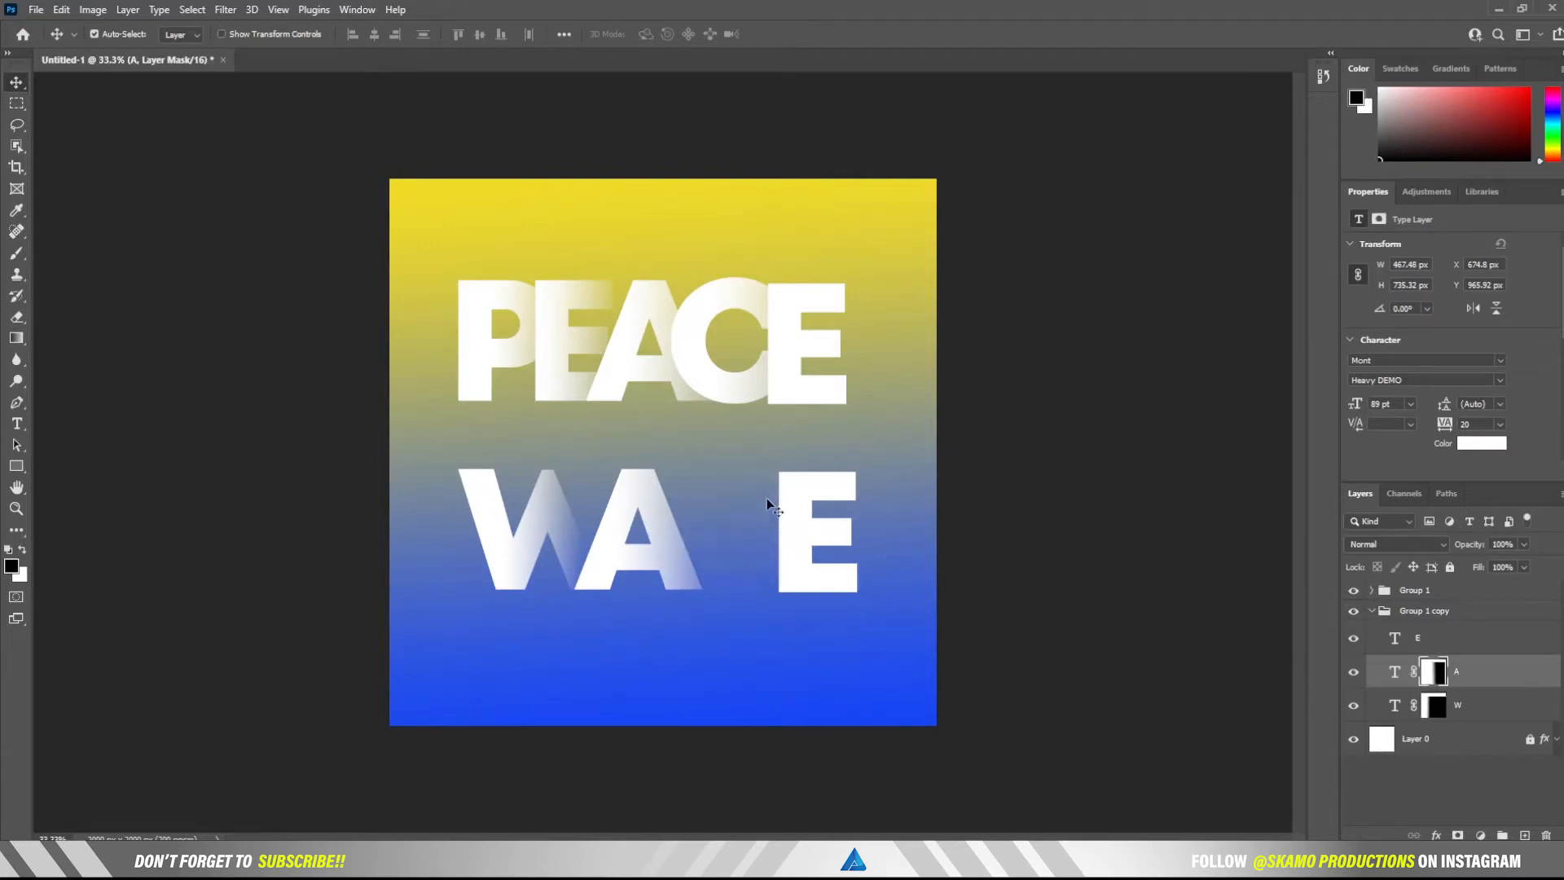
pyautogui.moveTo(803, 529); pyautogui.dragTo(706, 534)
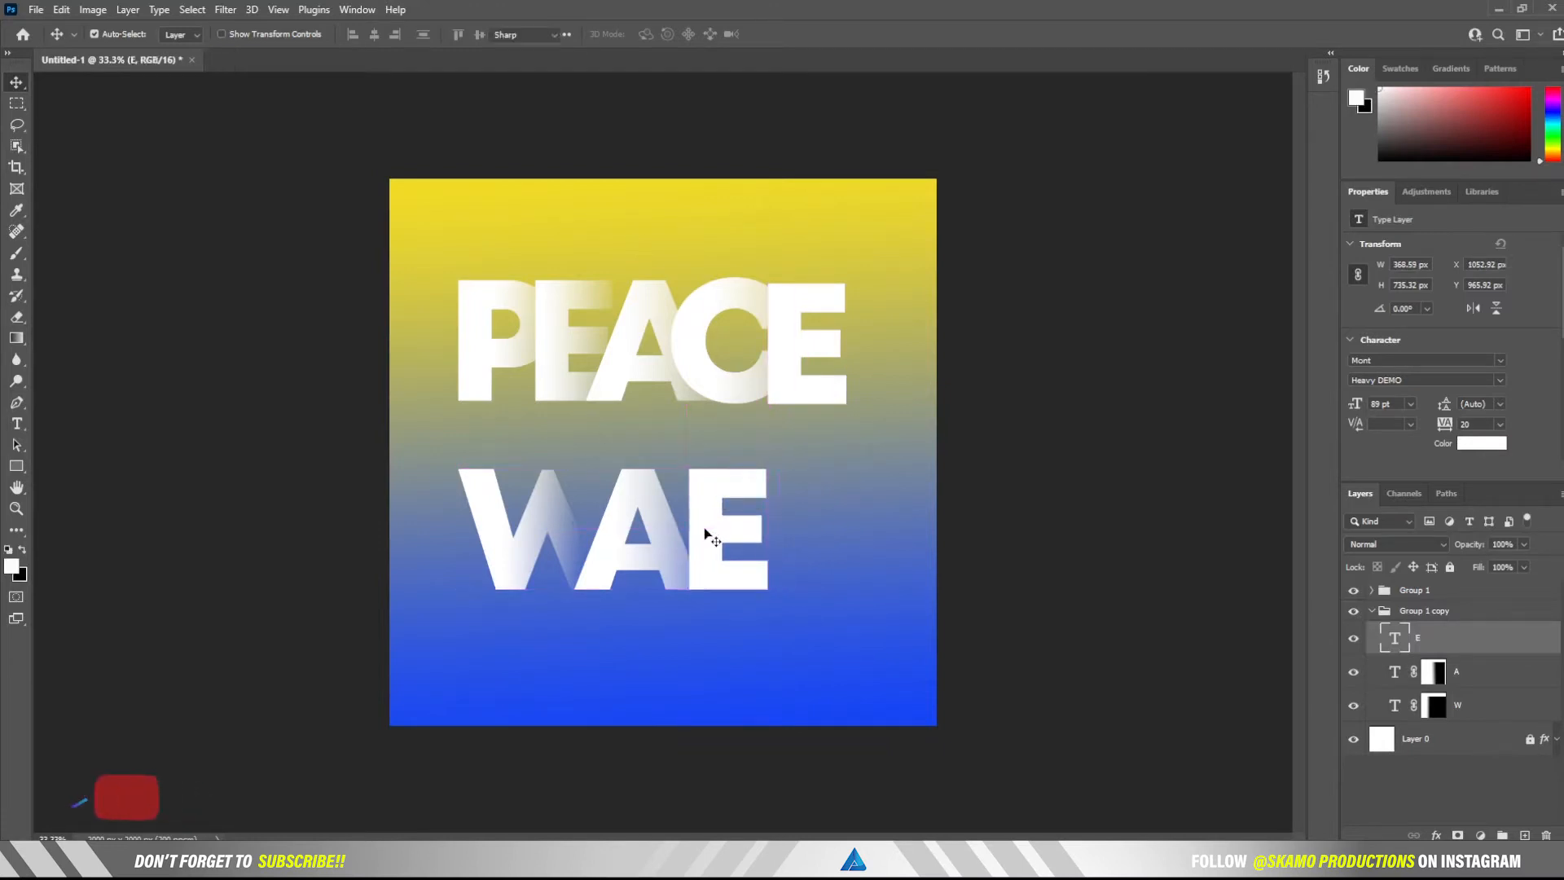
# Replace the E of the lower word with the letter R to spell WAR.
pyautogui.doubleClick(705, 529)
pyautogui.write('R')
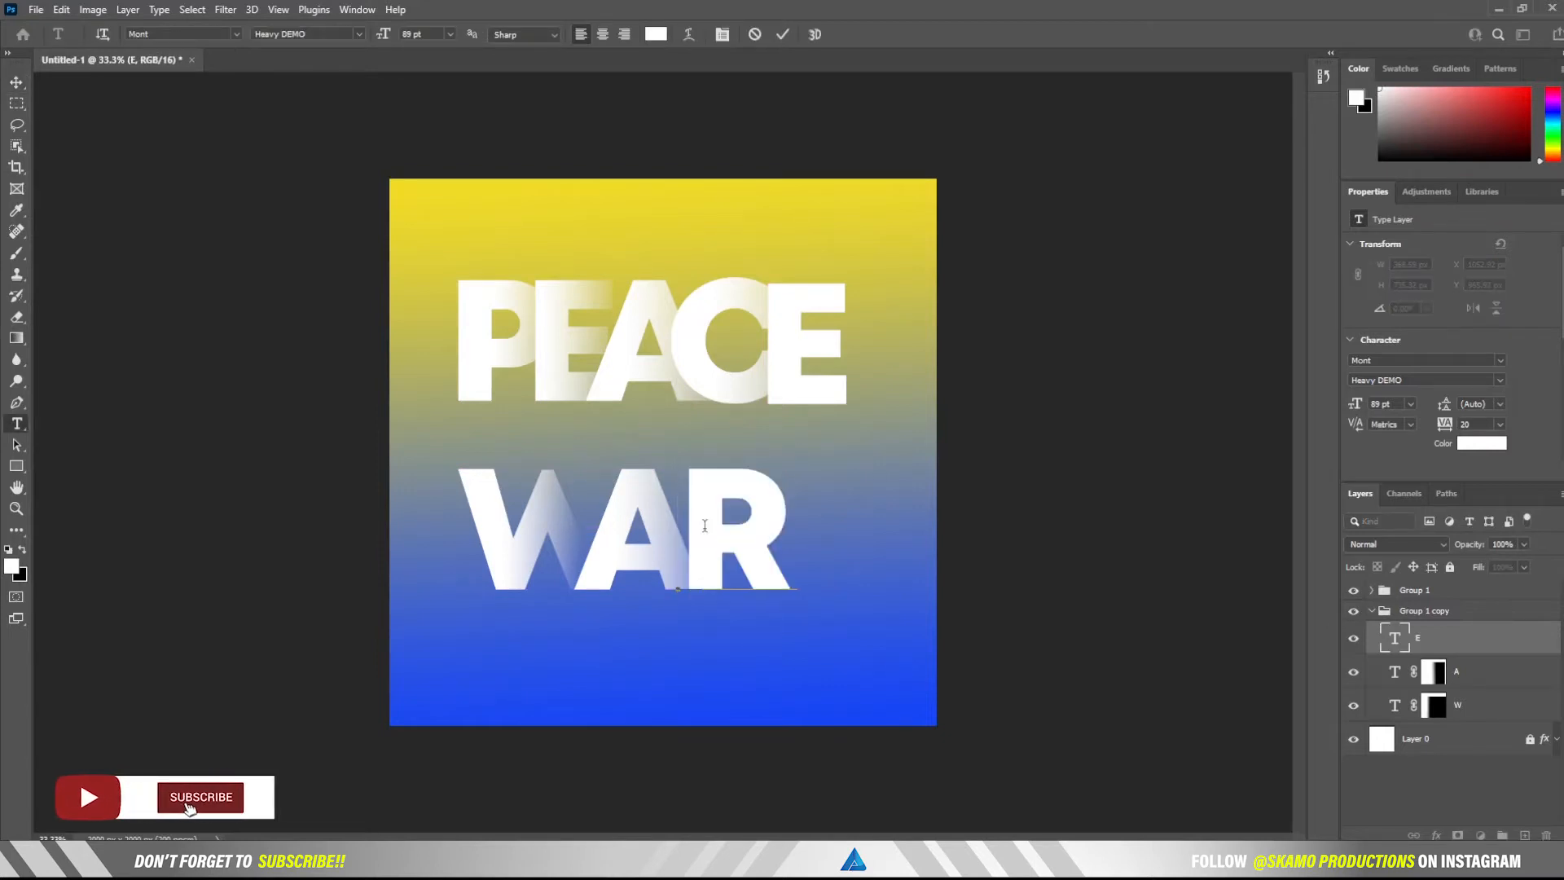
pyautogui.click(783, 35)
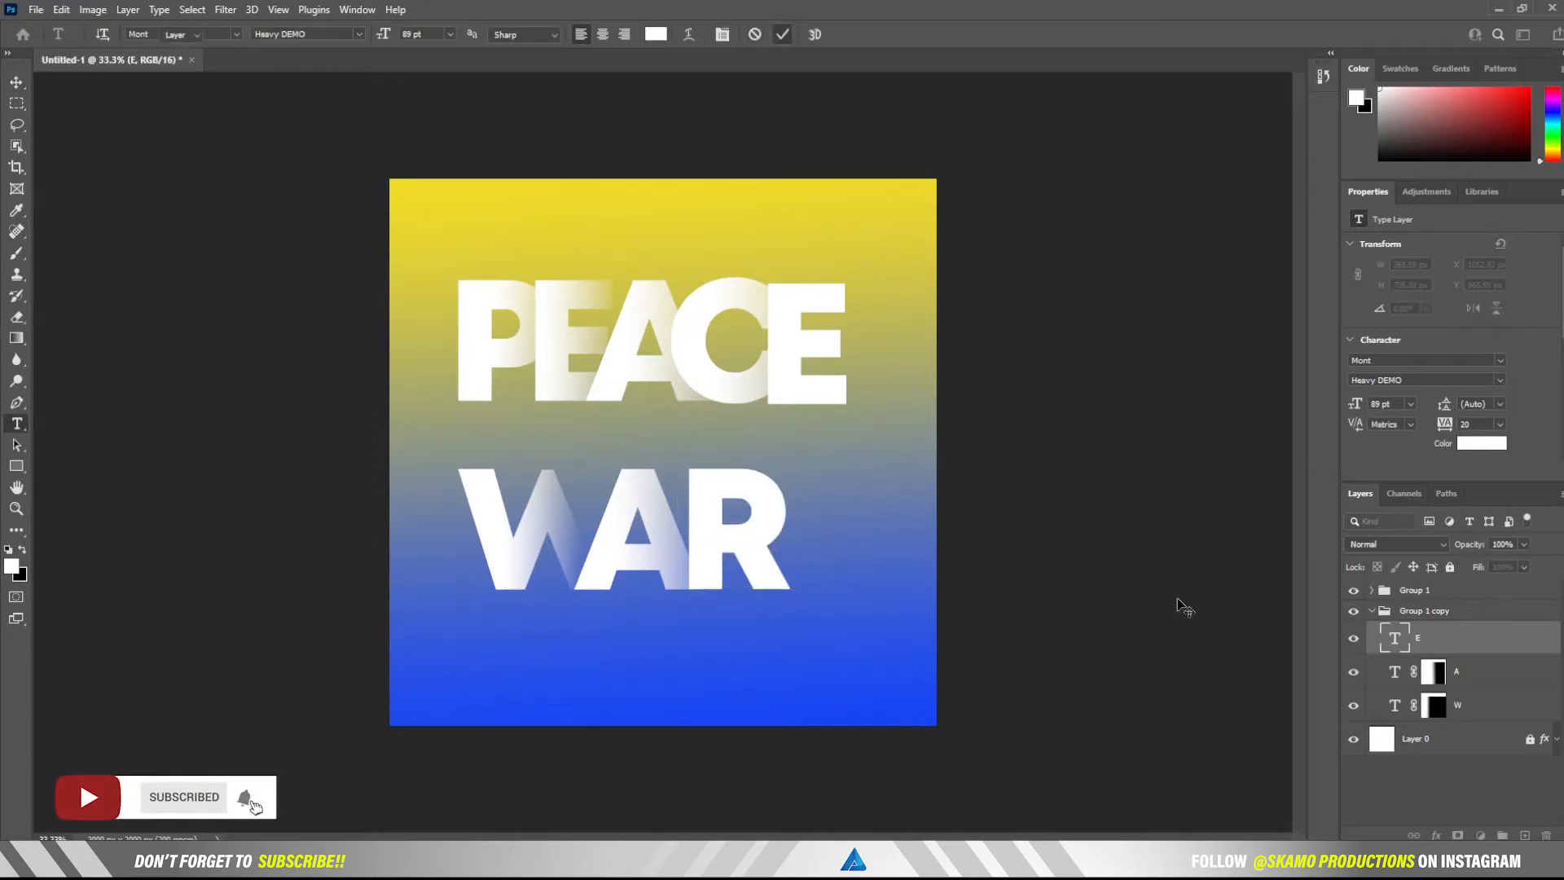
pyautogui.press('v')
# Collapse the WAR group, move it lower and toward the canvas's center, and shift the PEACE group slightly up and right.
pyautogui.click(1374, 613)
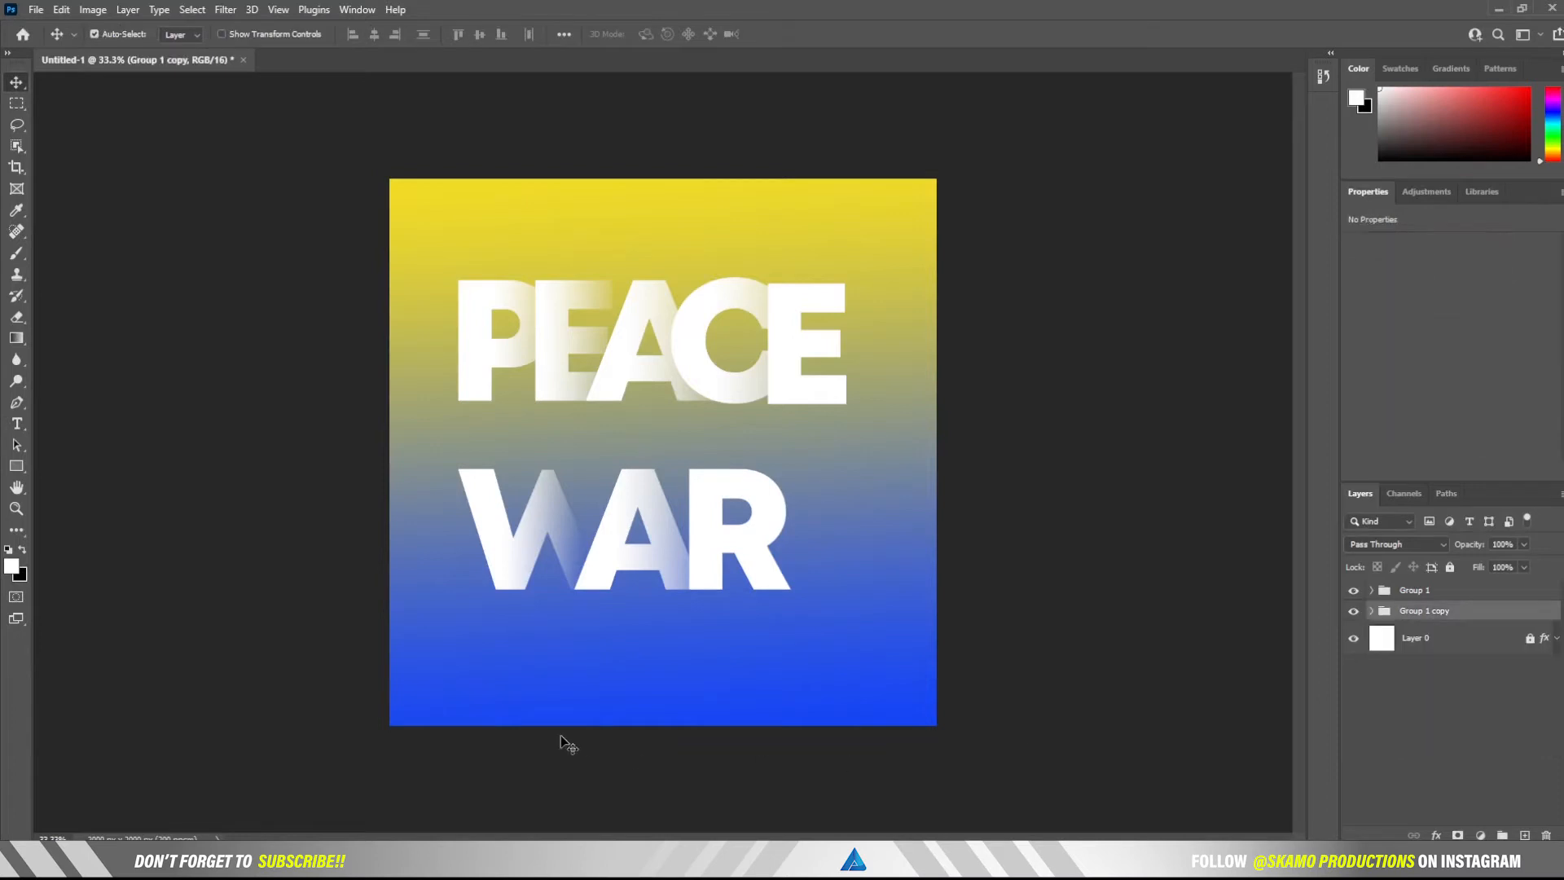
pyautogui.moveTo(647, 582); pyautogui.dragTo(694, 607)
pyautogui.click(1448, 597)
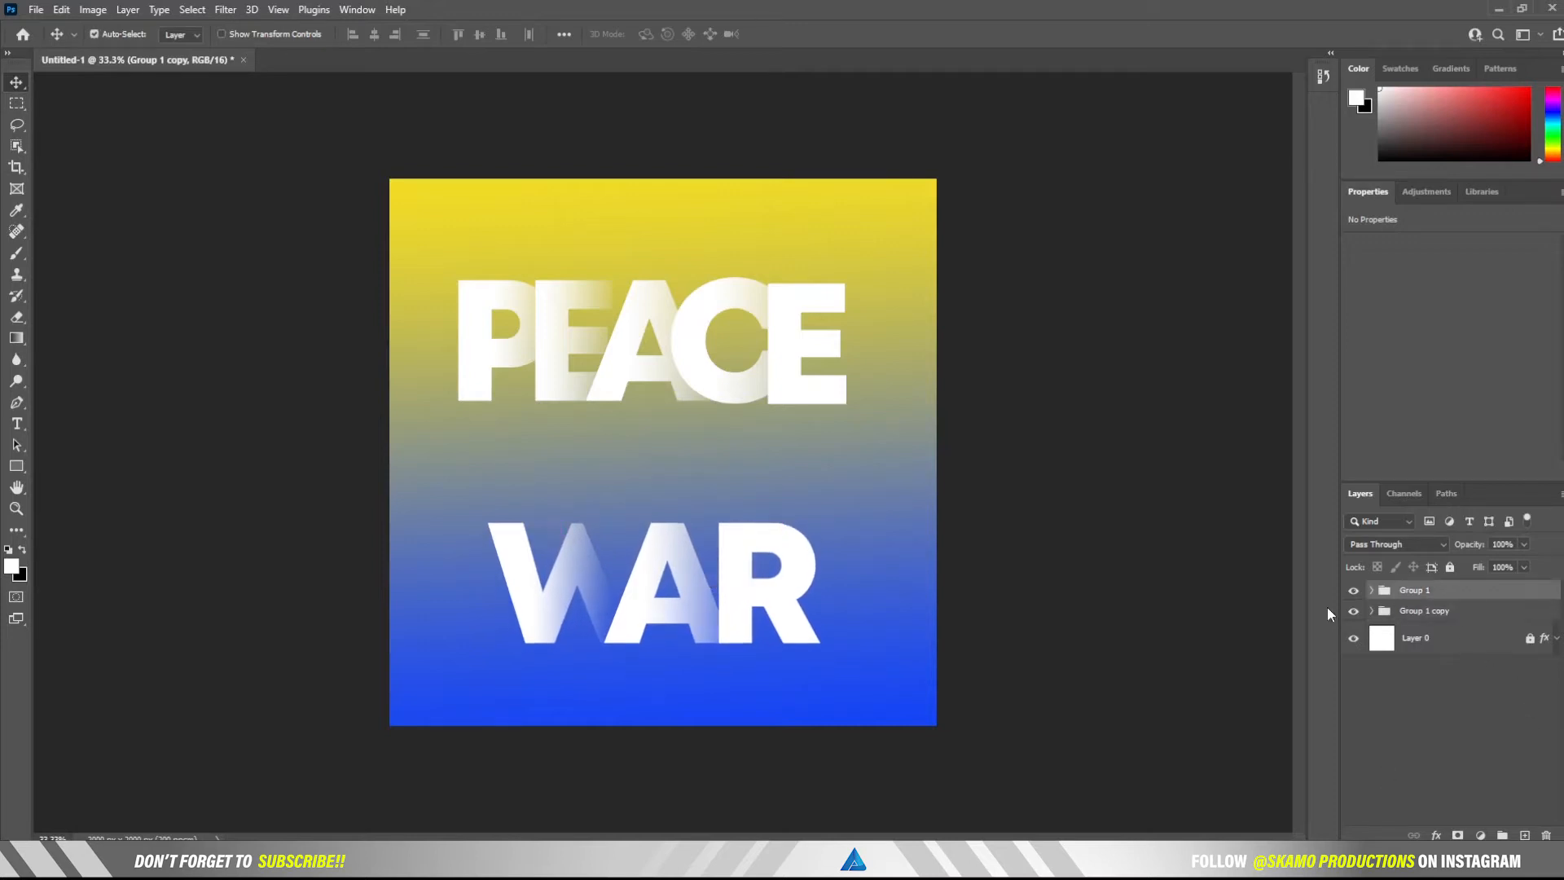
pyautogui.moveTo(645, 365); pyautogui.dragTo(659, 357)
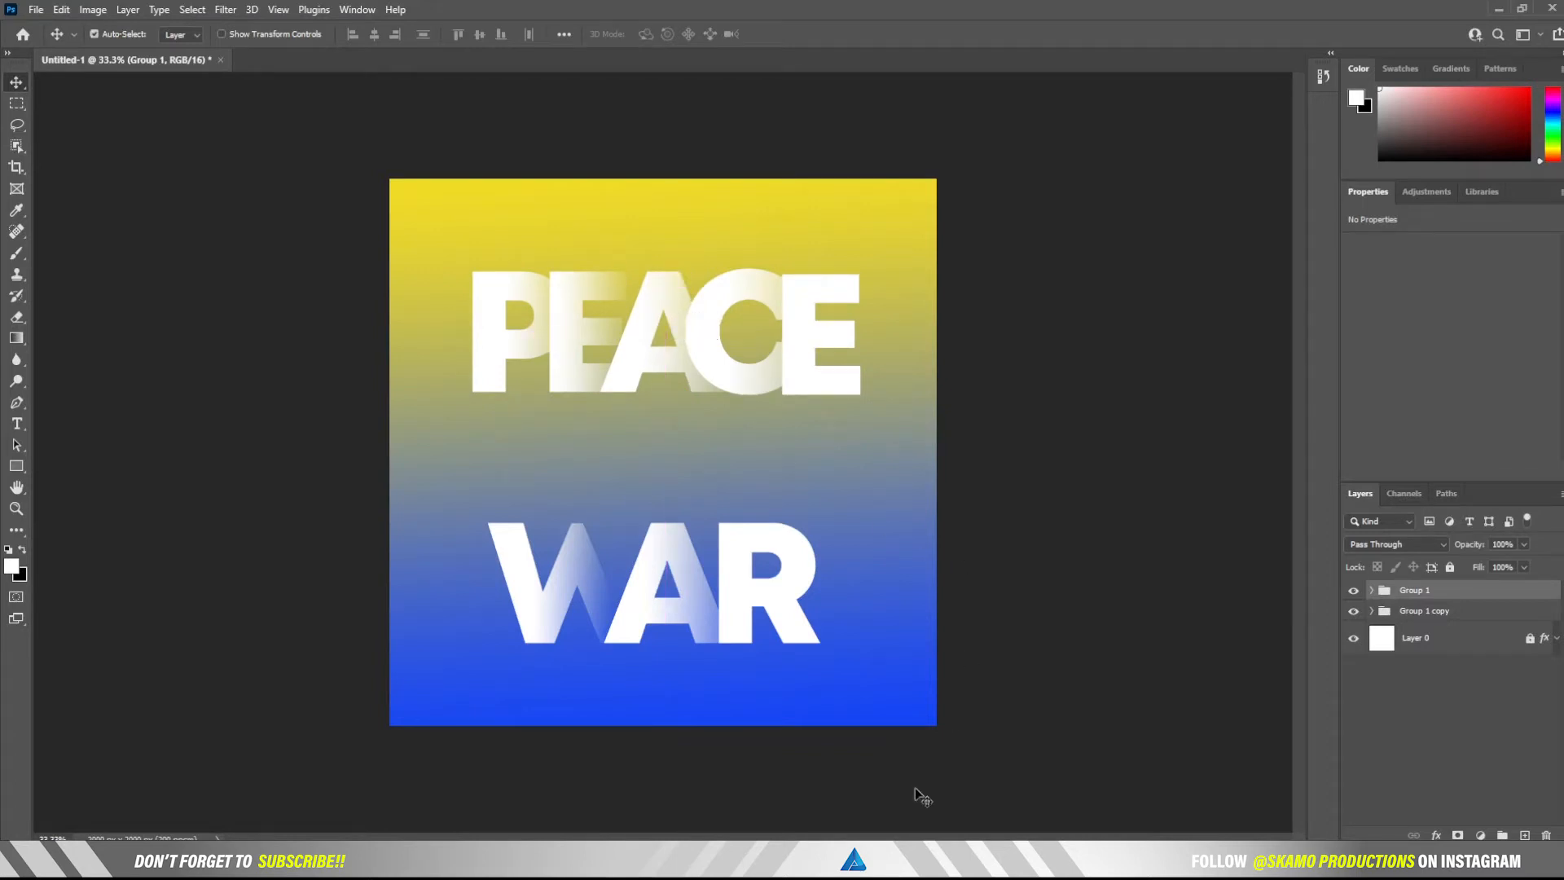
# Add the text NOT between PEACE and WAR and set its font size to 38 pt.
pyautogui.click(18, 423)
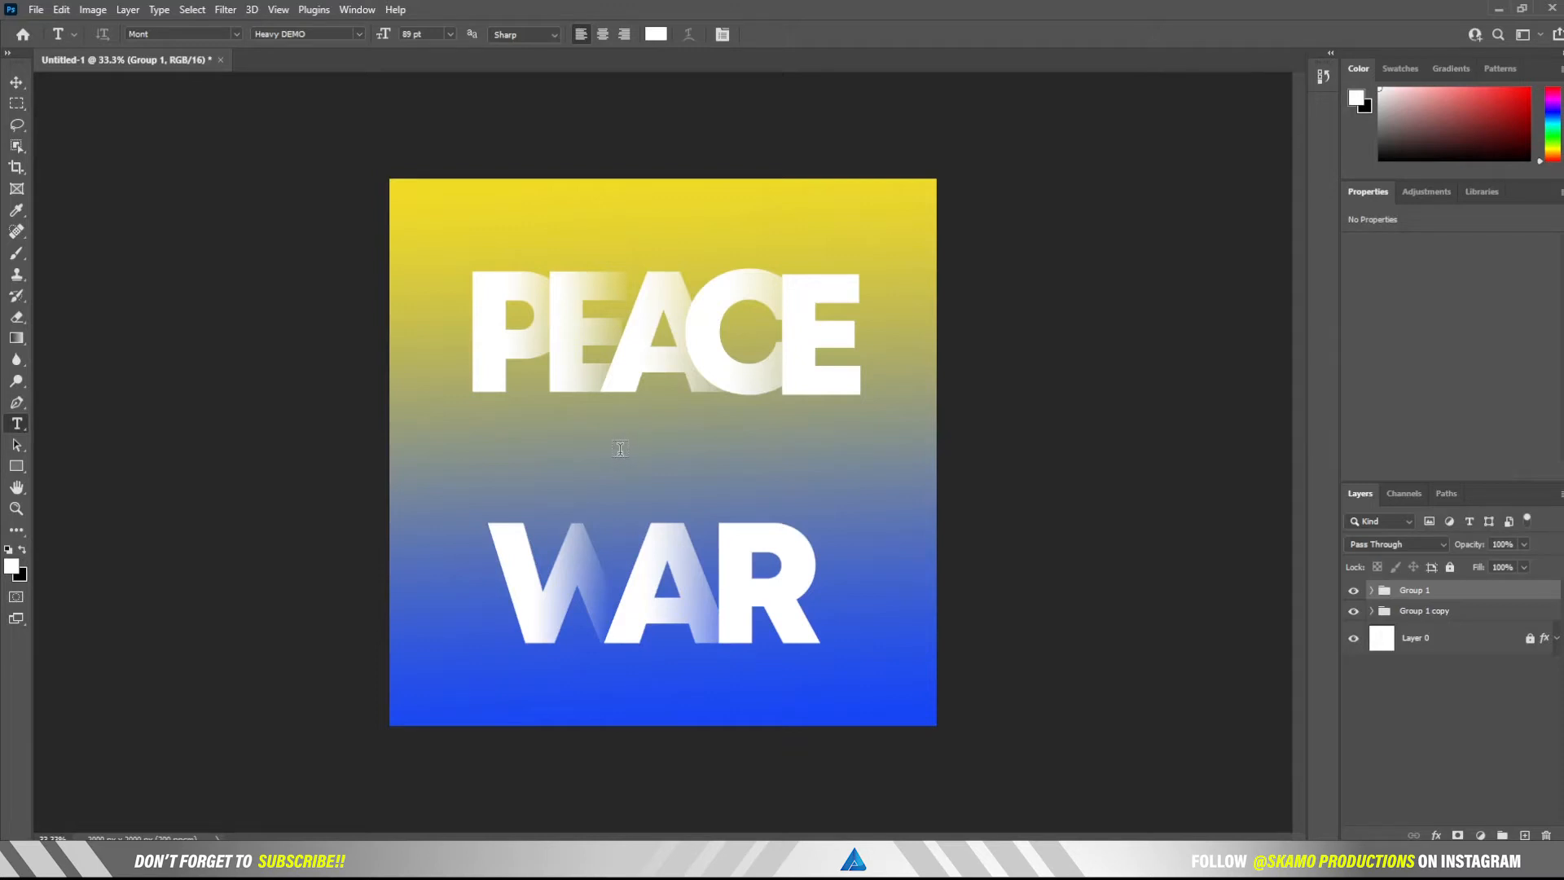
pyautogui.click(809, 507)
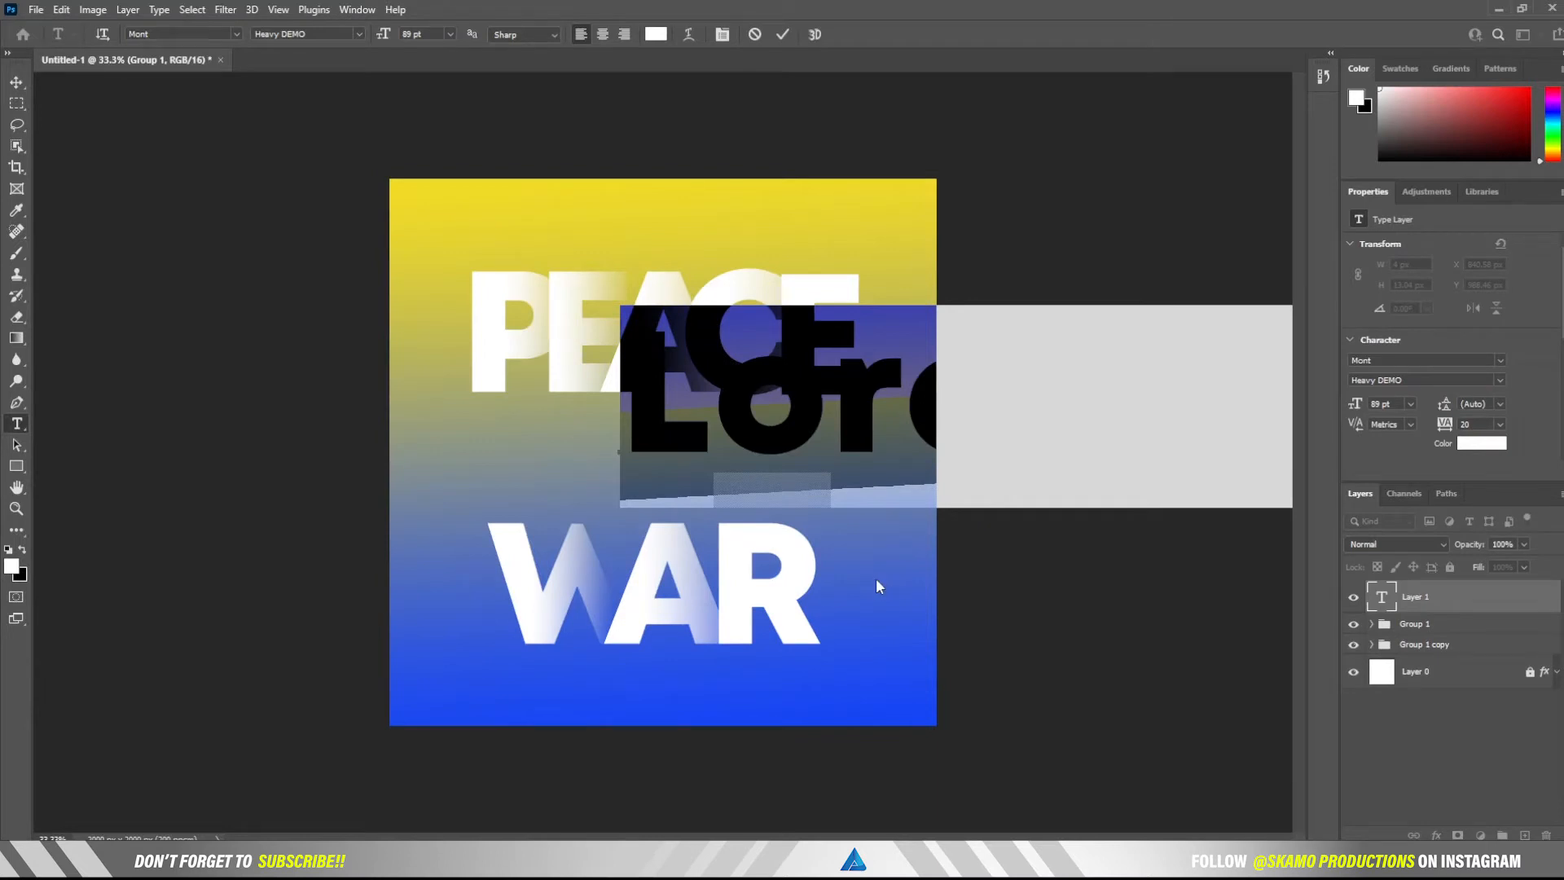
pyautogui.write('NOT')
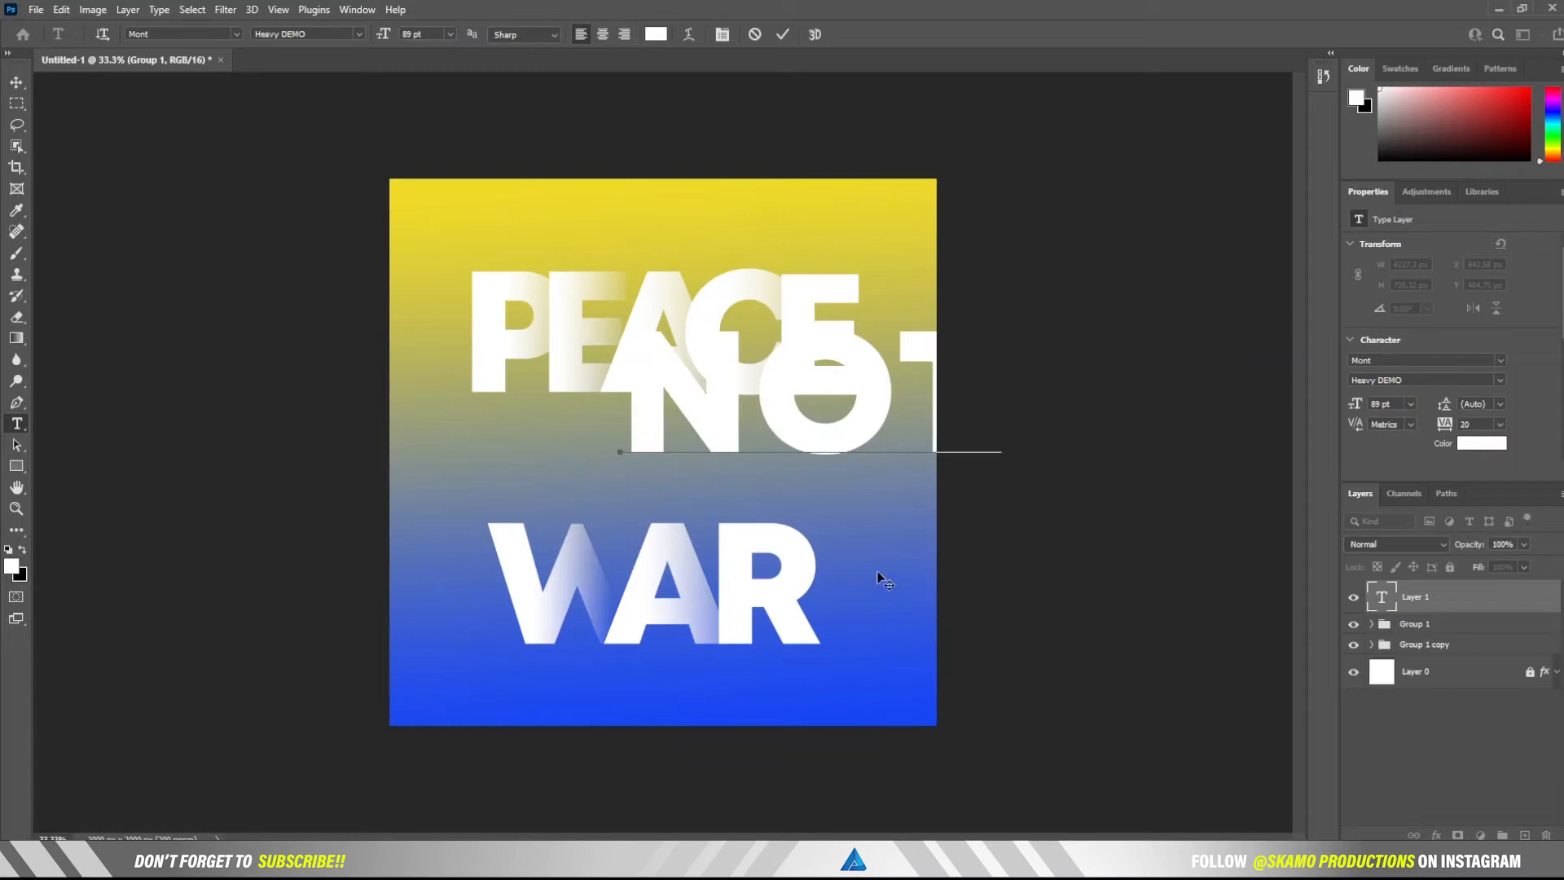
pyautogui.doubleClick(643, 421)
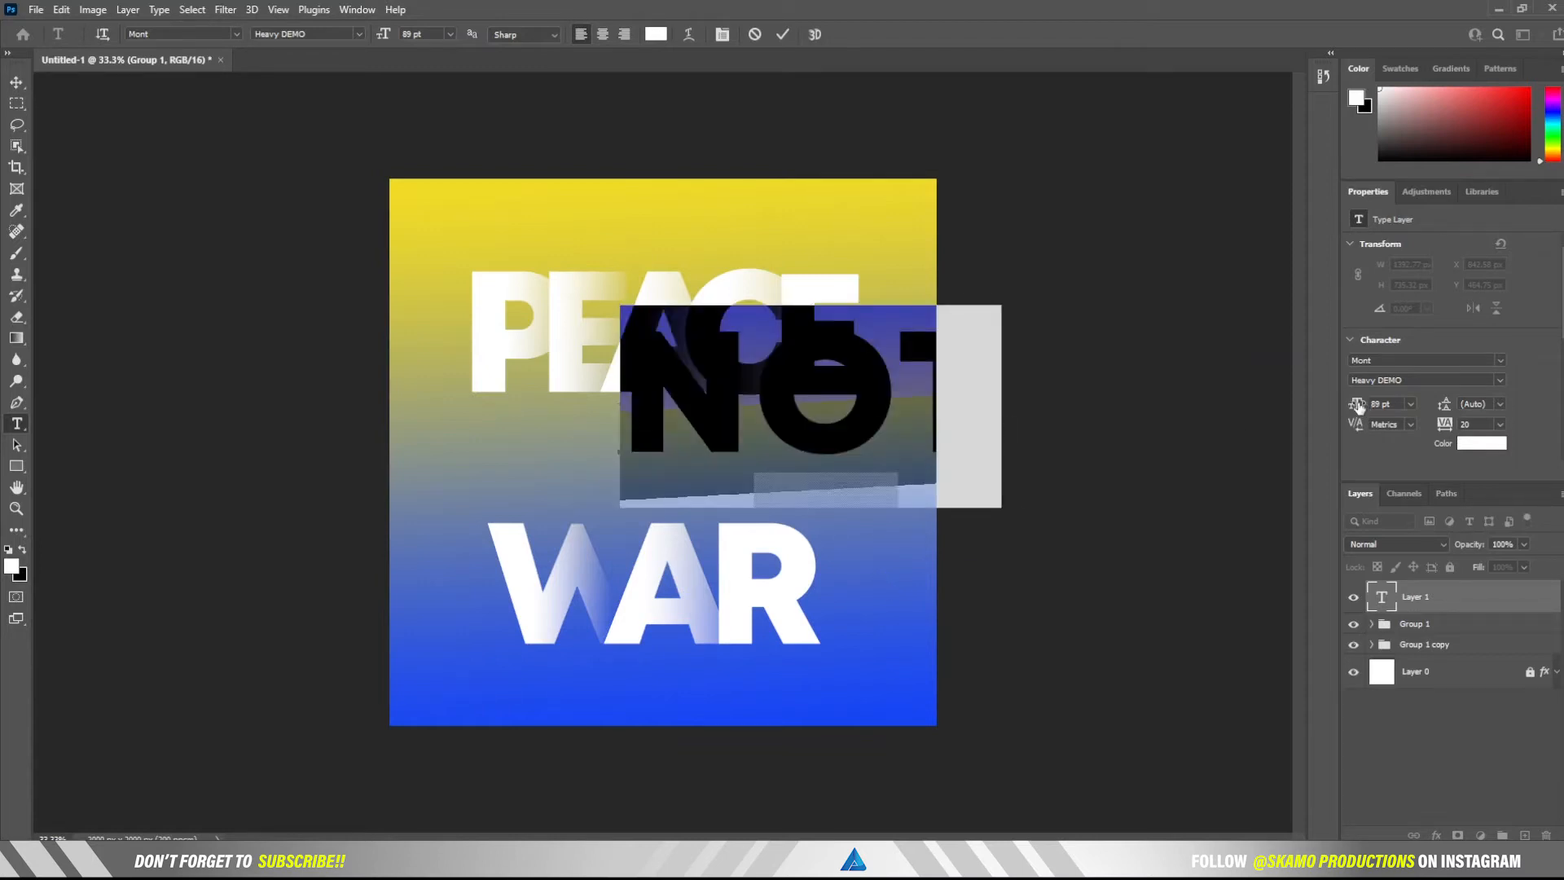
pyautogui.moveTo(1358, 405); pyautogui.dragTo(1312, 405)
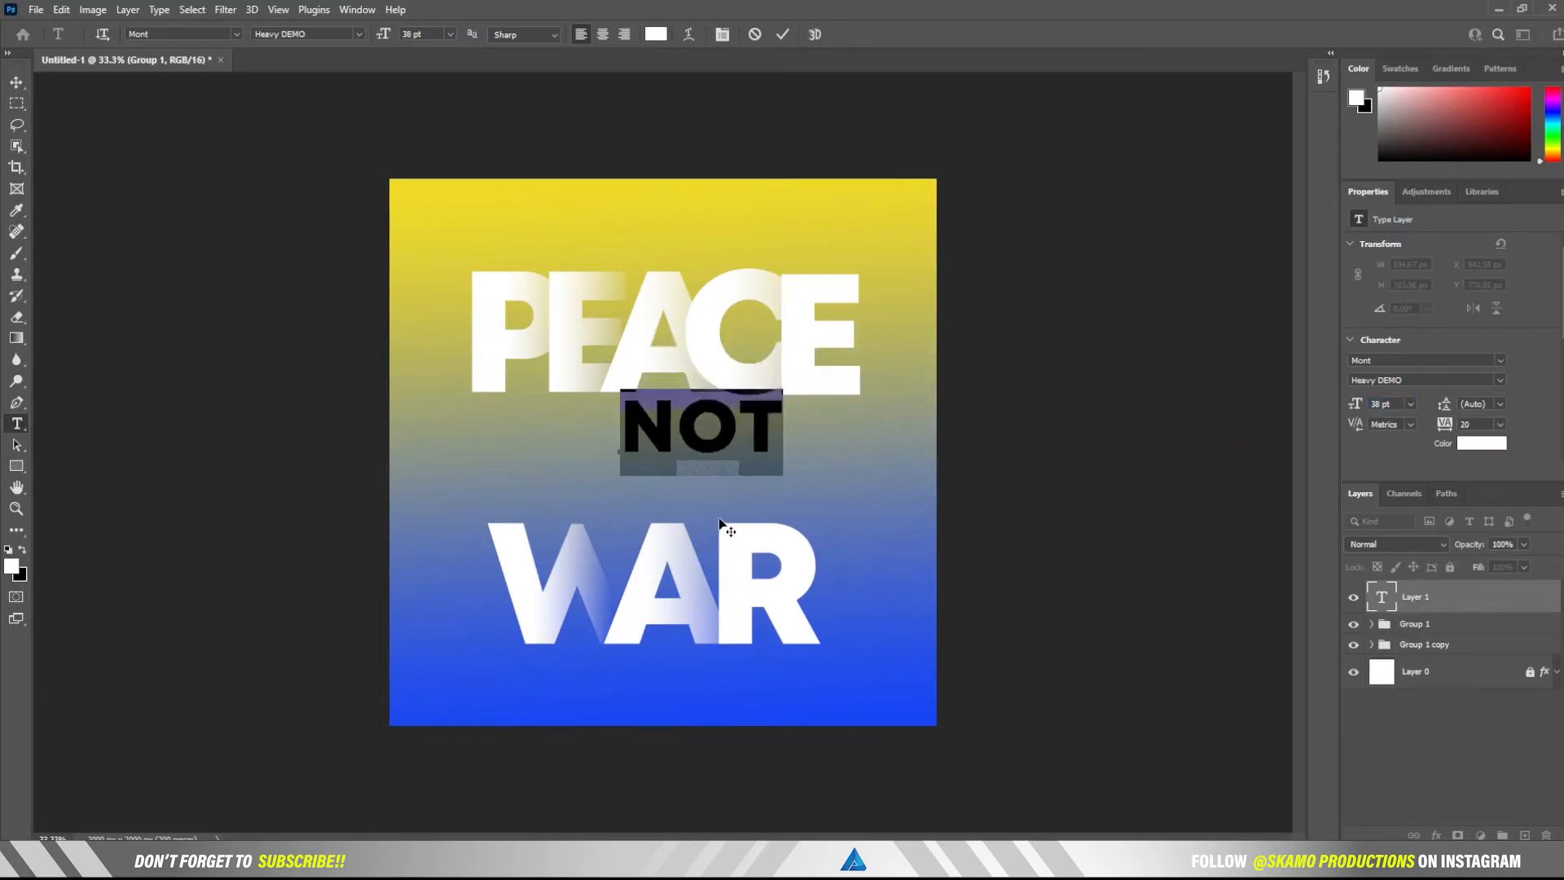
# Set the NOT text's font size to 29 pt and center it between PEACE and WAR.
pyautogui.moveTo(719, 522); pyautogui.dragTo(681, 541)
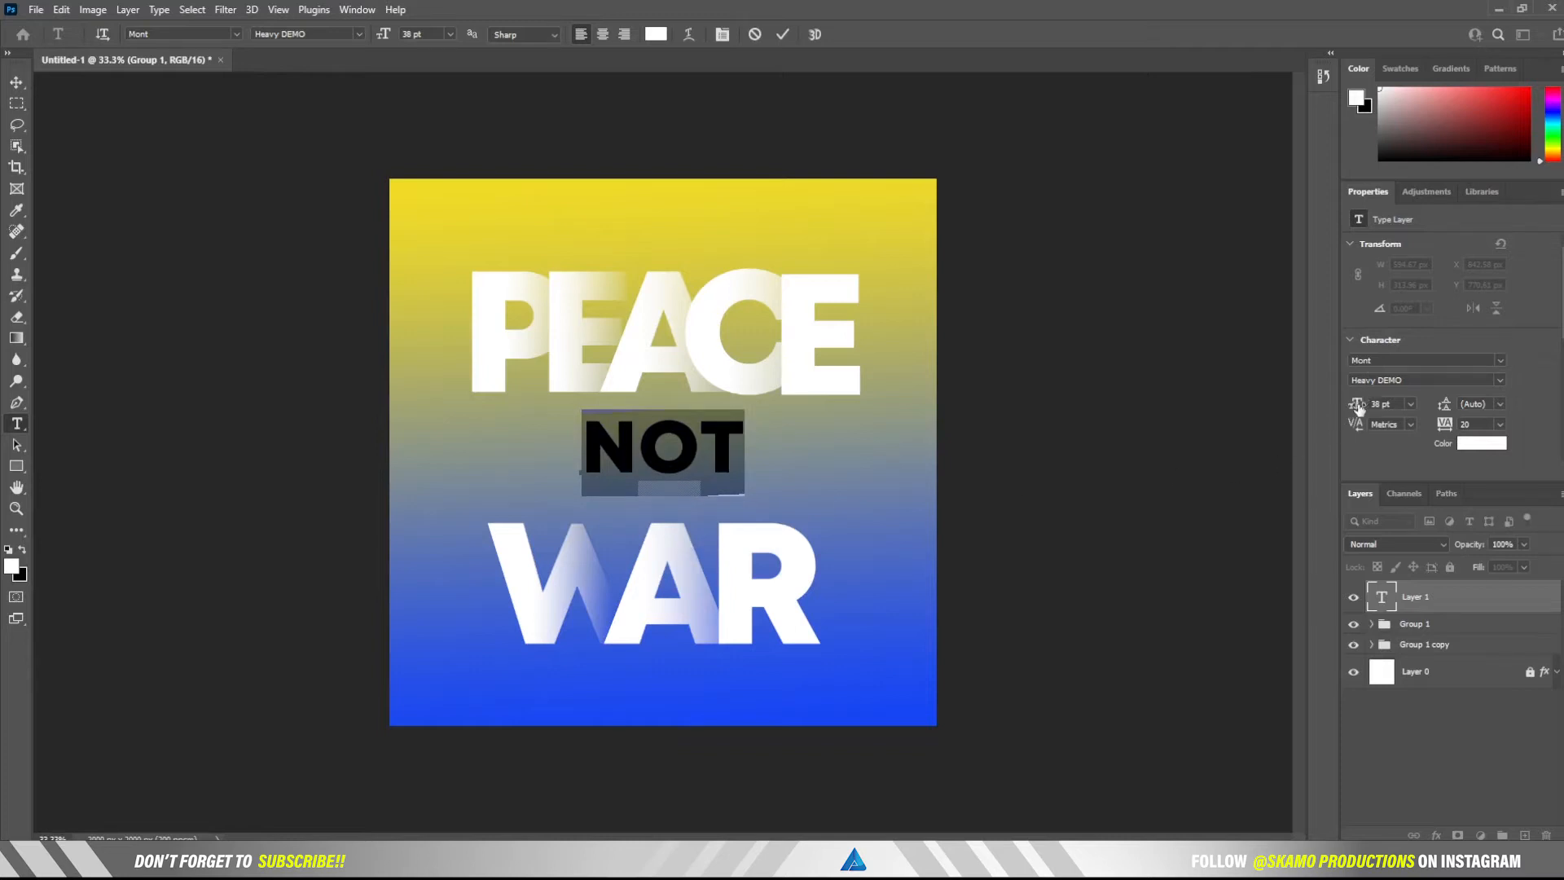
pyautogui.moveTo(1357, 407); pyautogui.dragTo(1343, 407)
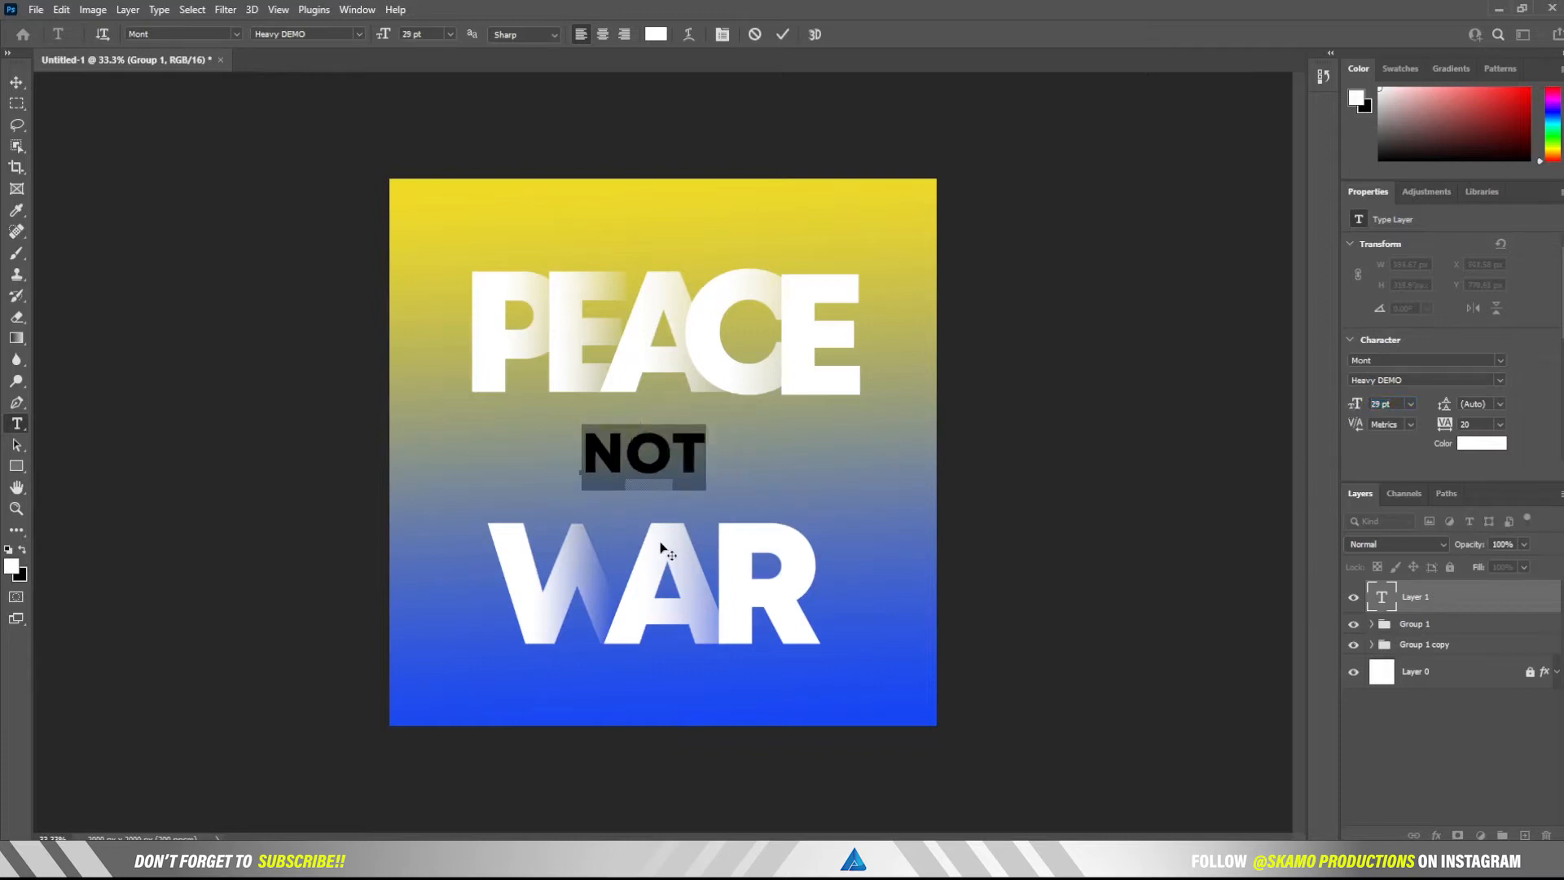
pyautogui.moveTo(662, 549); pyautogui.dragTo(679, 544)
pyautogui.moveTo(682, 536); pyautogui.dragTo(685, 533)
pyautogui.click(779, 34)
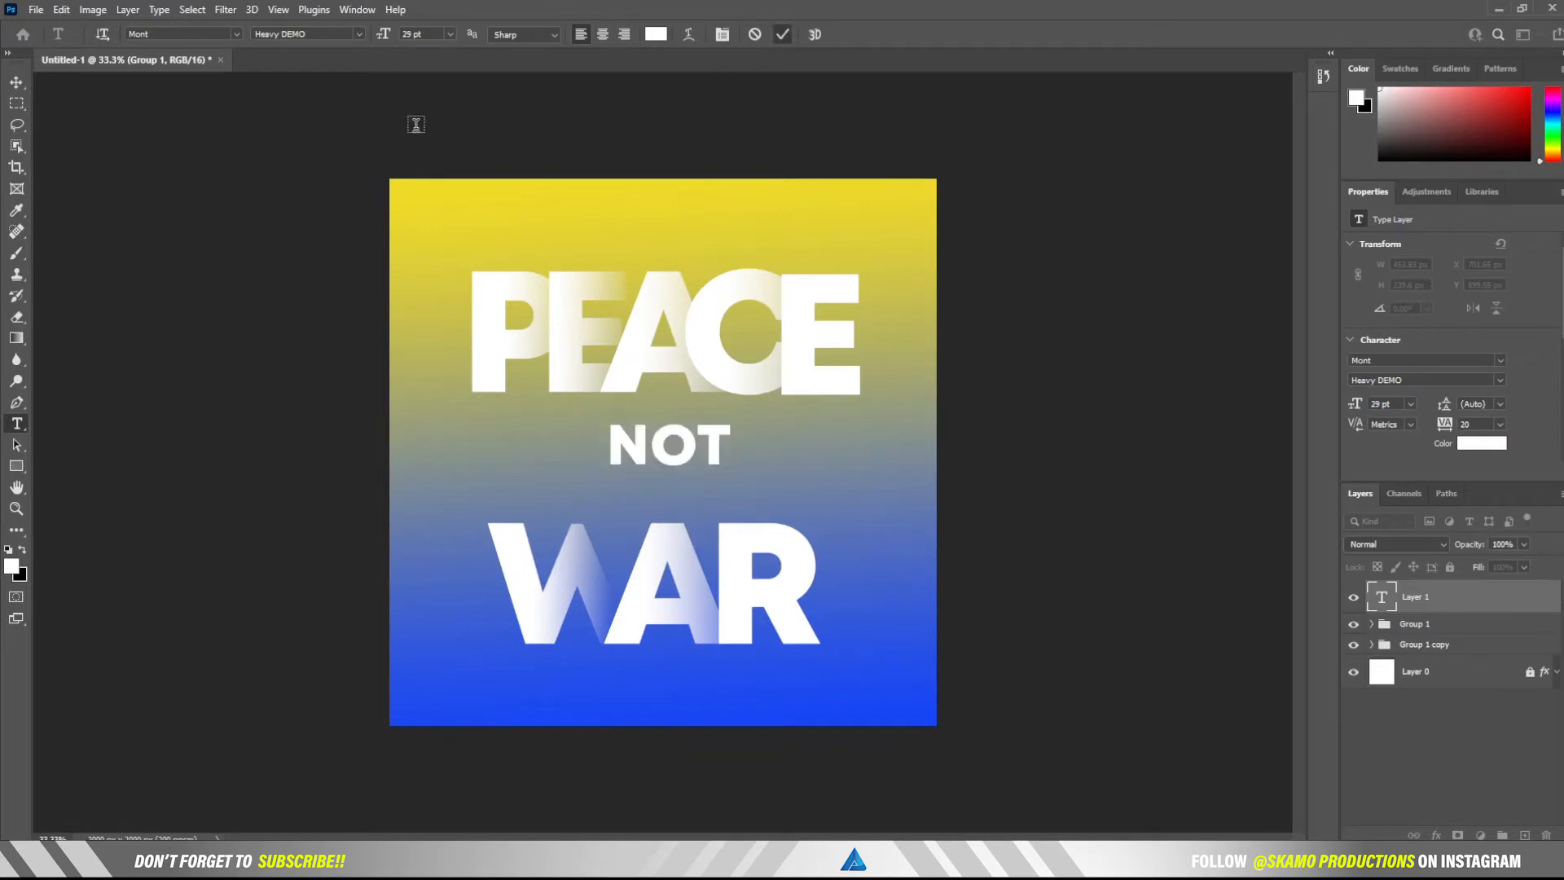
pyautogui.click(17, 83)
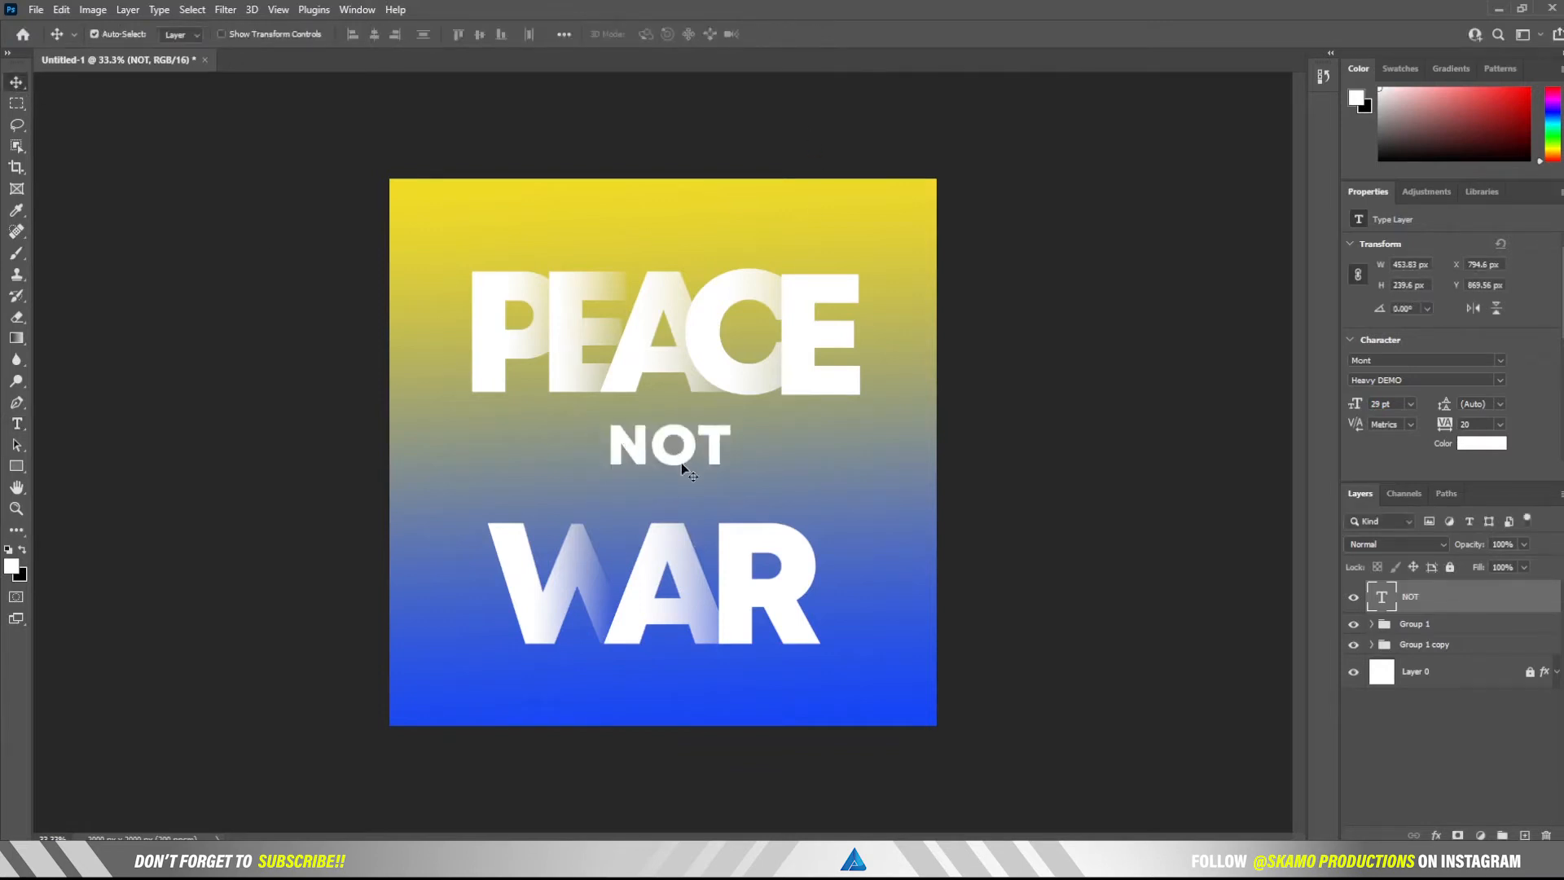
pyautogui.moveTo(681, 462); pyautogui.dragTo(692, 468)
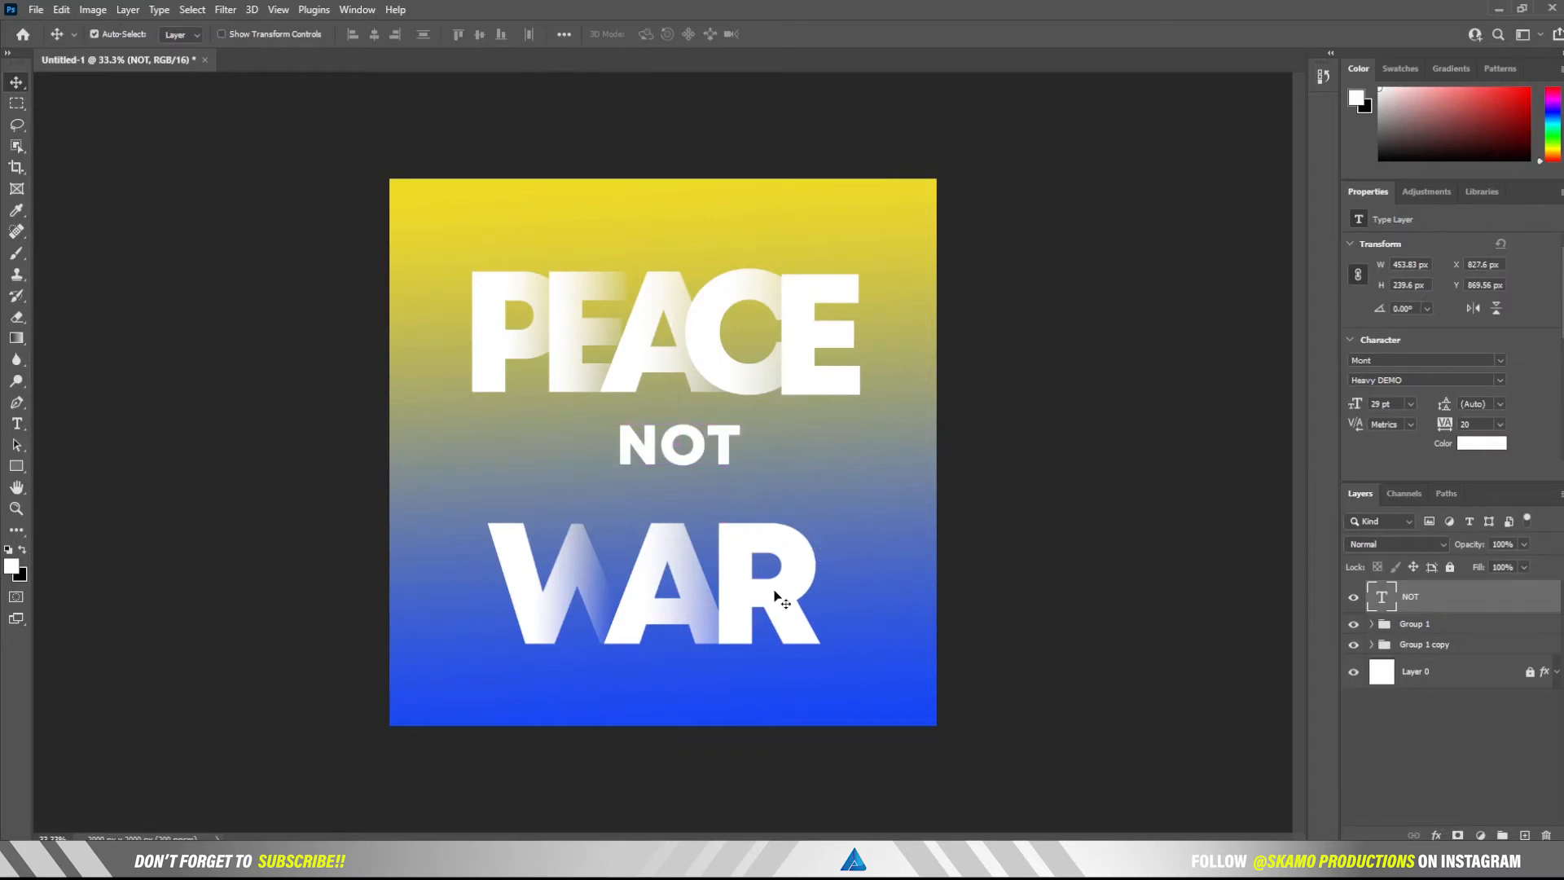
# Skew the PEACE and WAR groups together about -6.2° vertically so their right ends rise, and move both slightly down.
pyautogui.click(1434, 627)
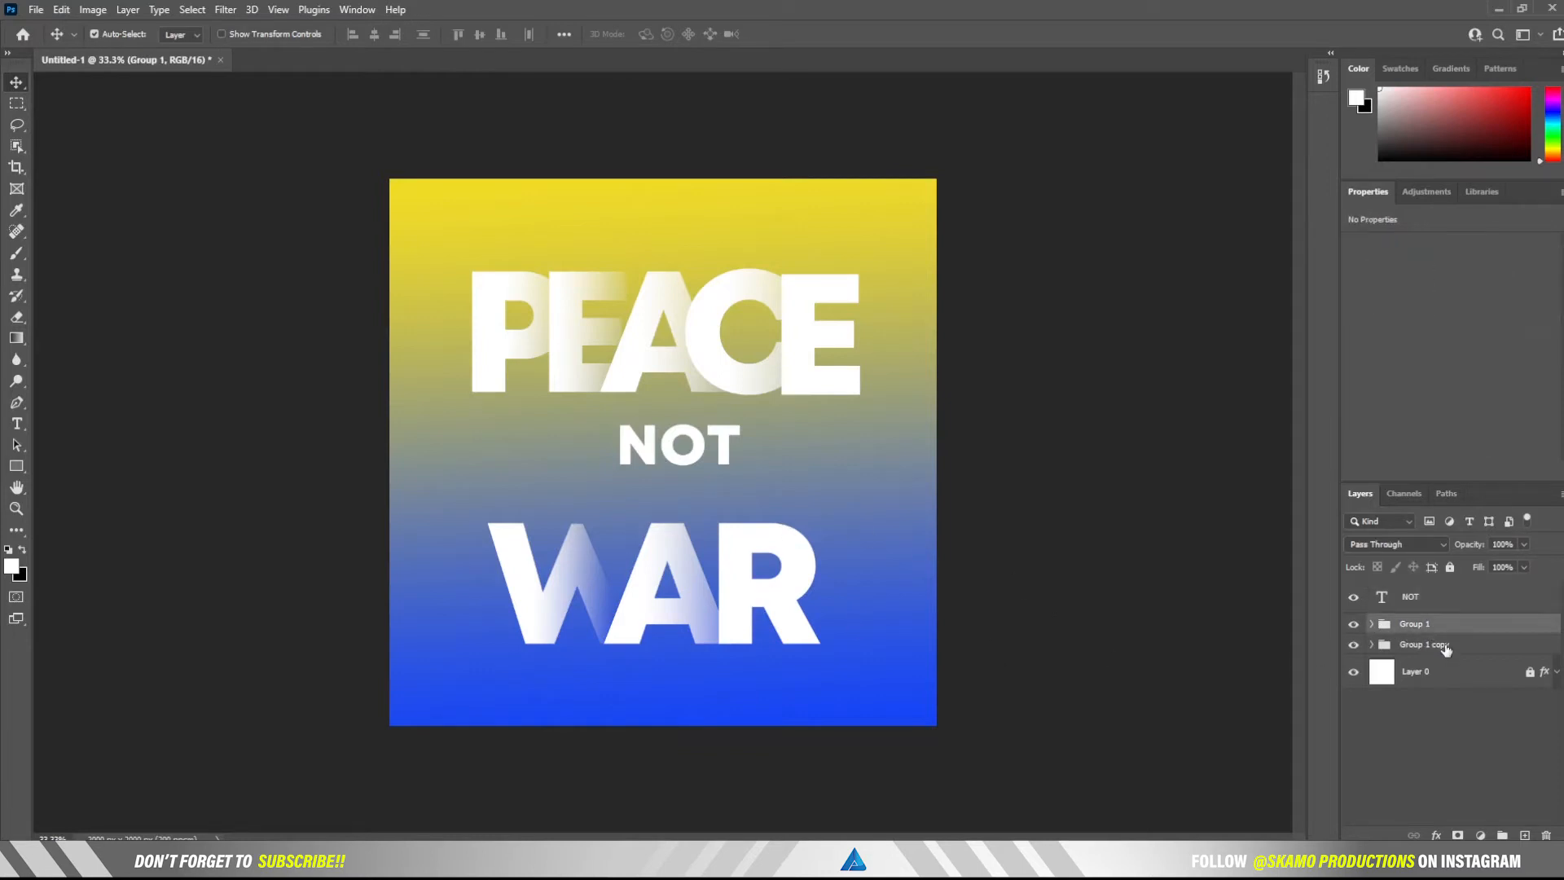
pyautogui.keyDown('shift'); pyautogui.click(1448, 646); pyautogui.keyUp('shift')
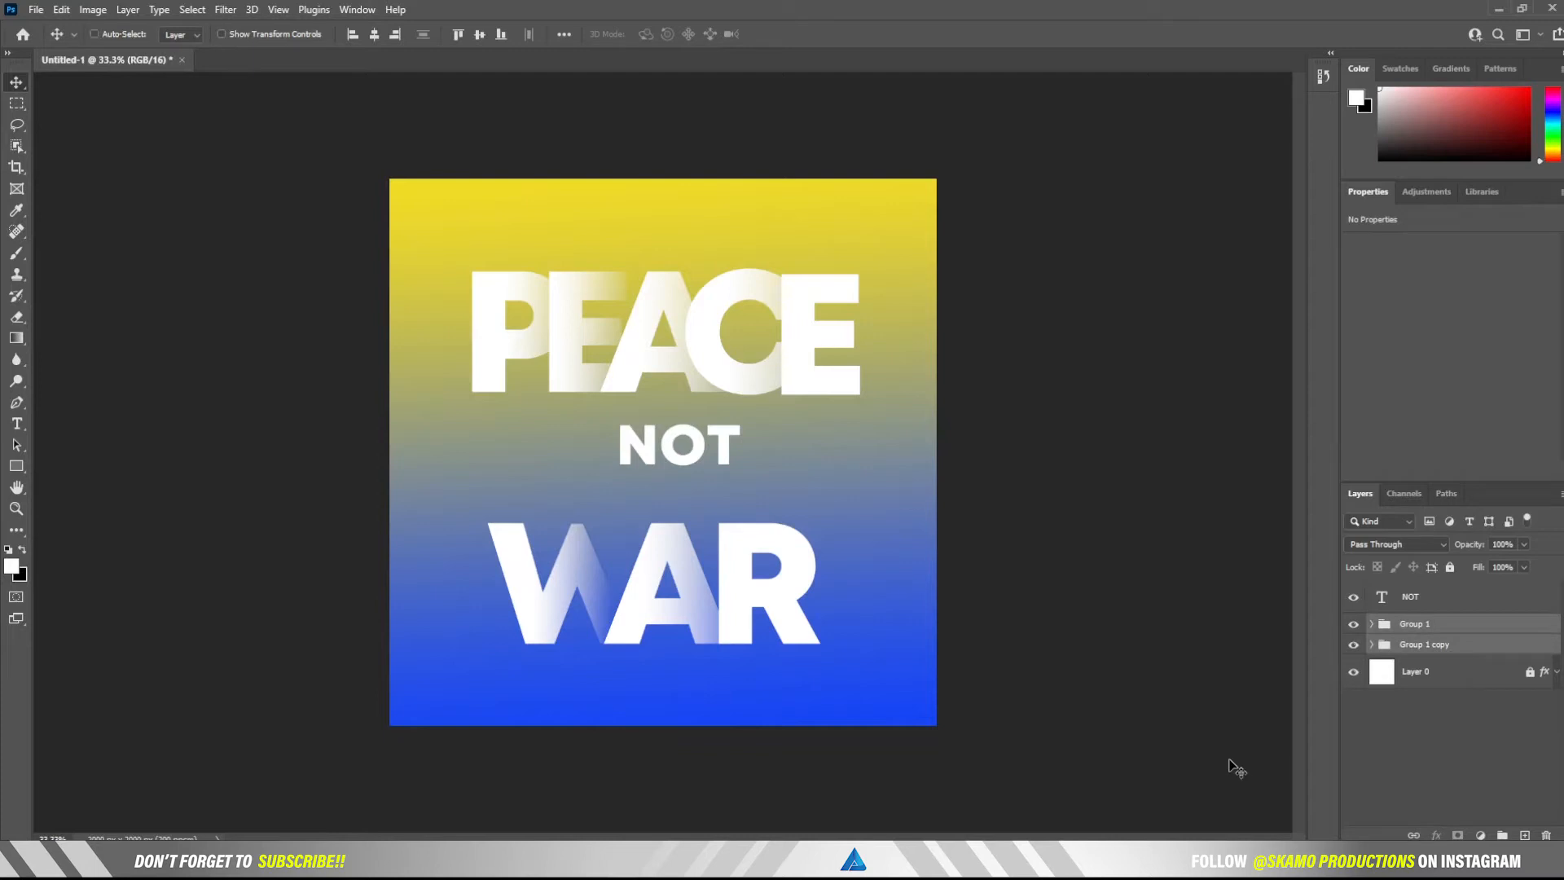
pyautogui.hotkey('ctrl', 't')
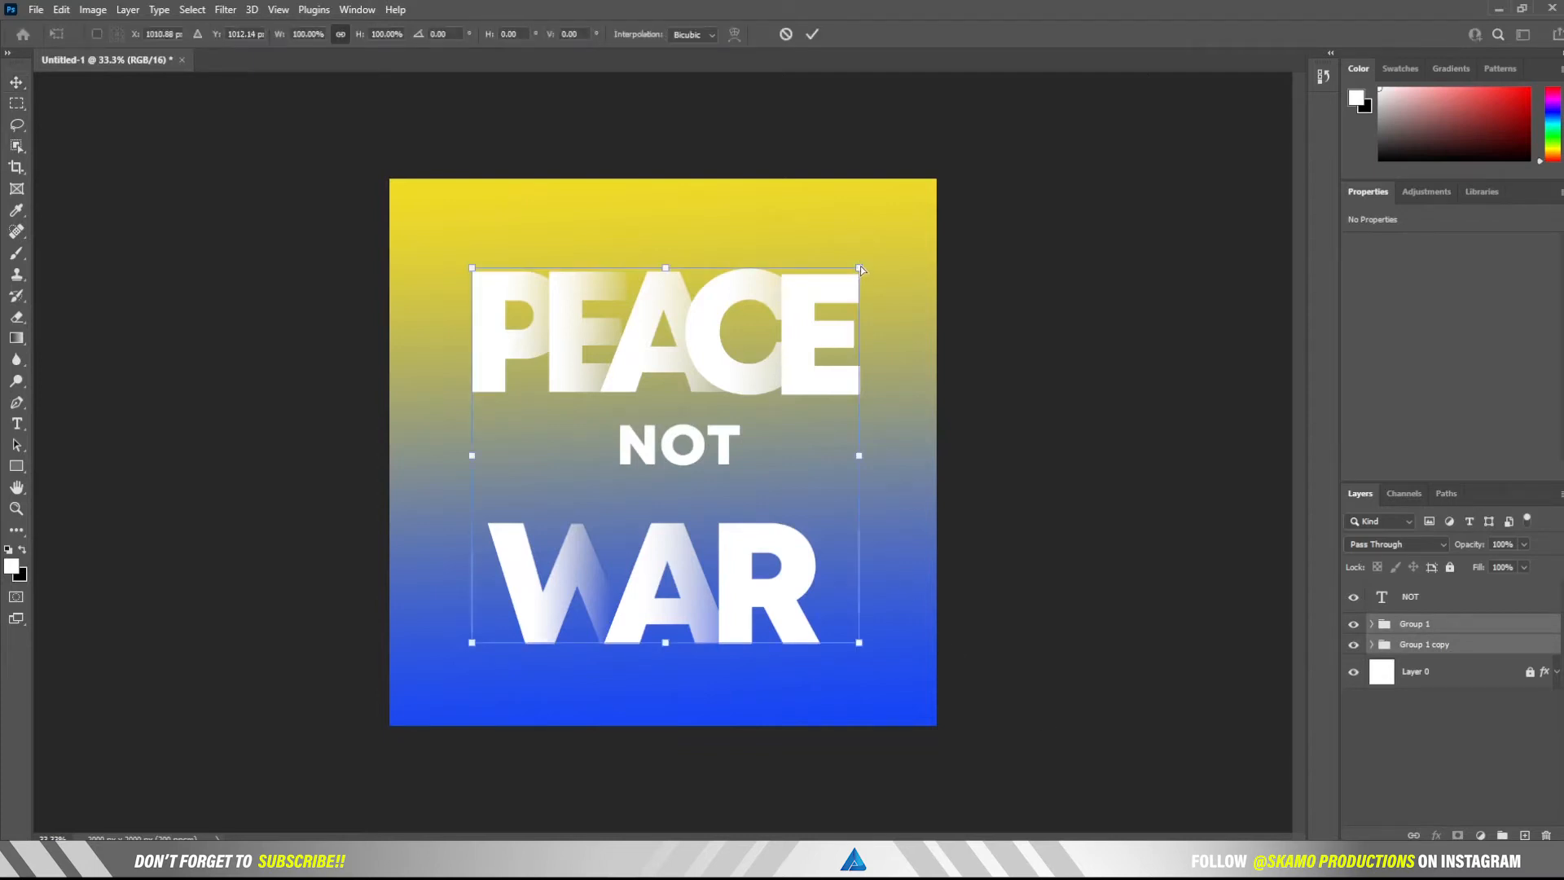
pyautogui.moveTo(859, 268); pyautogui.dragTo(865, 224)
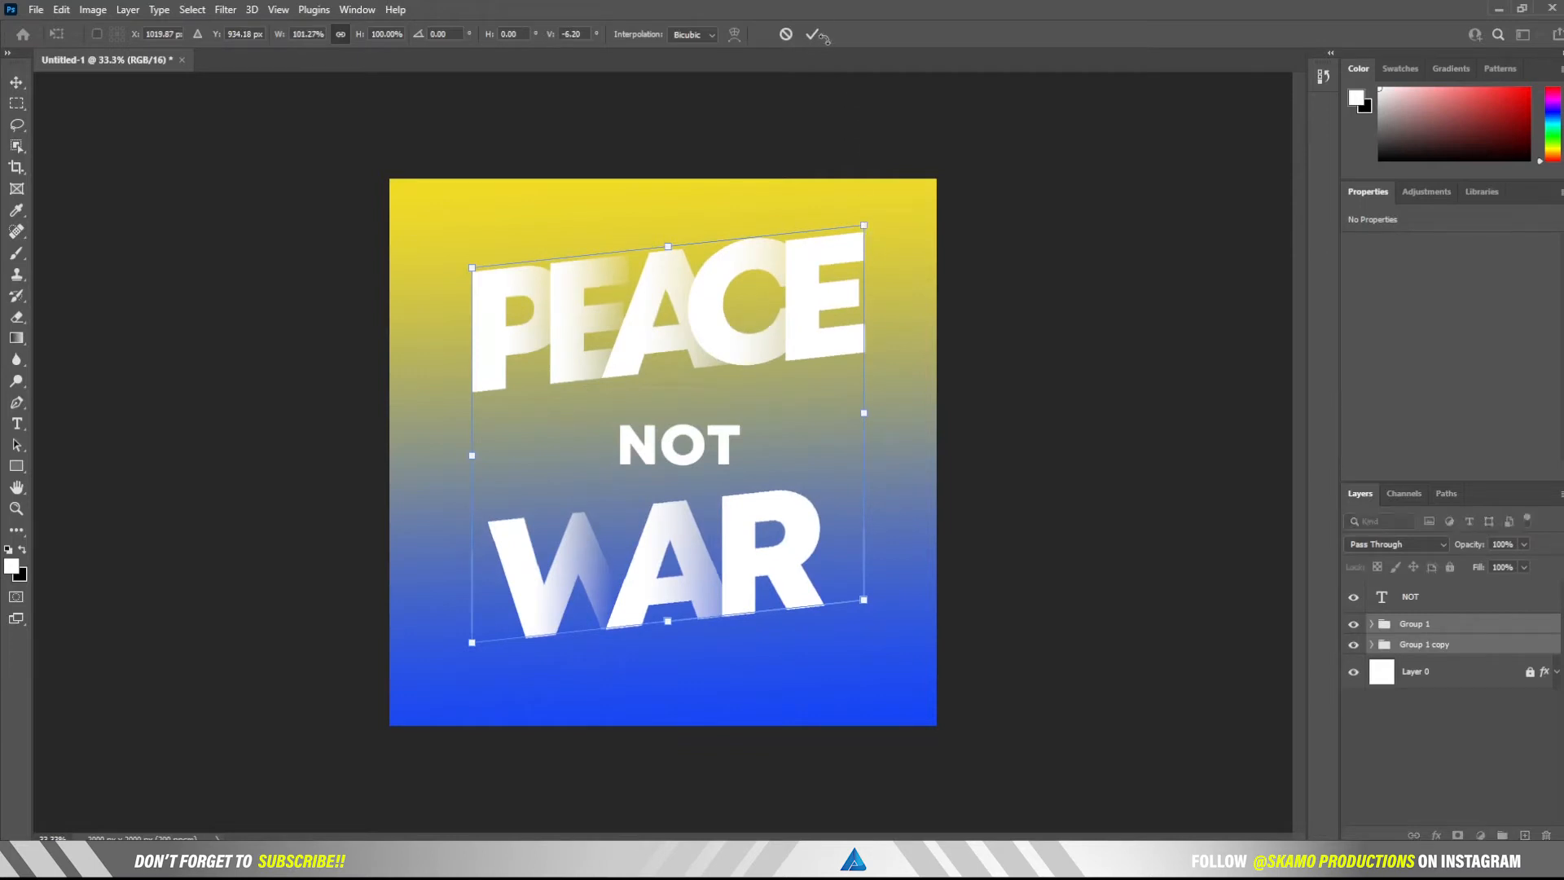
pyautogui.click(813, 34)
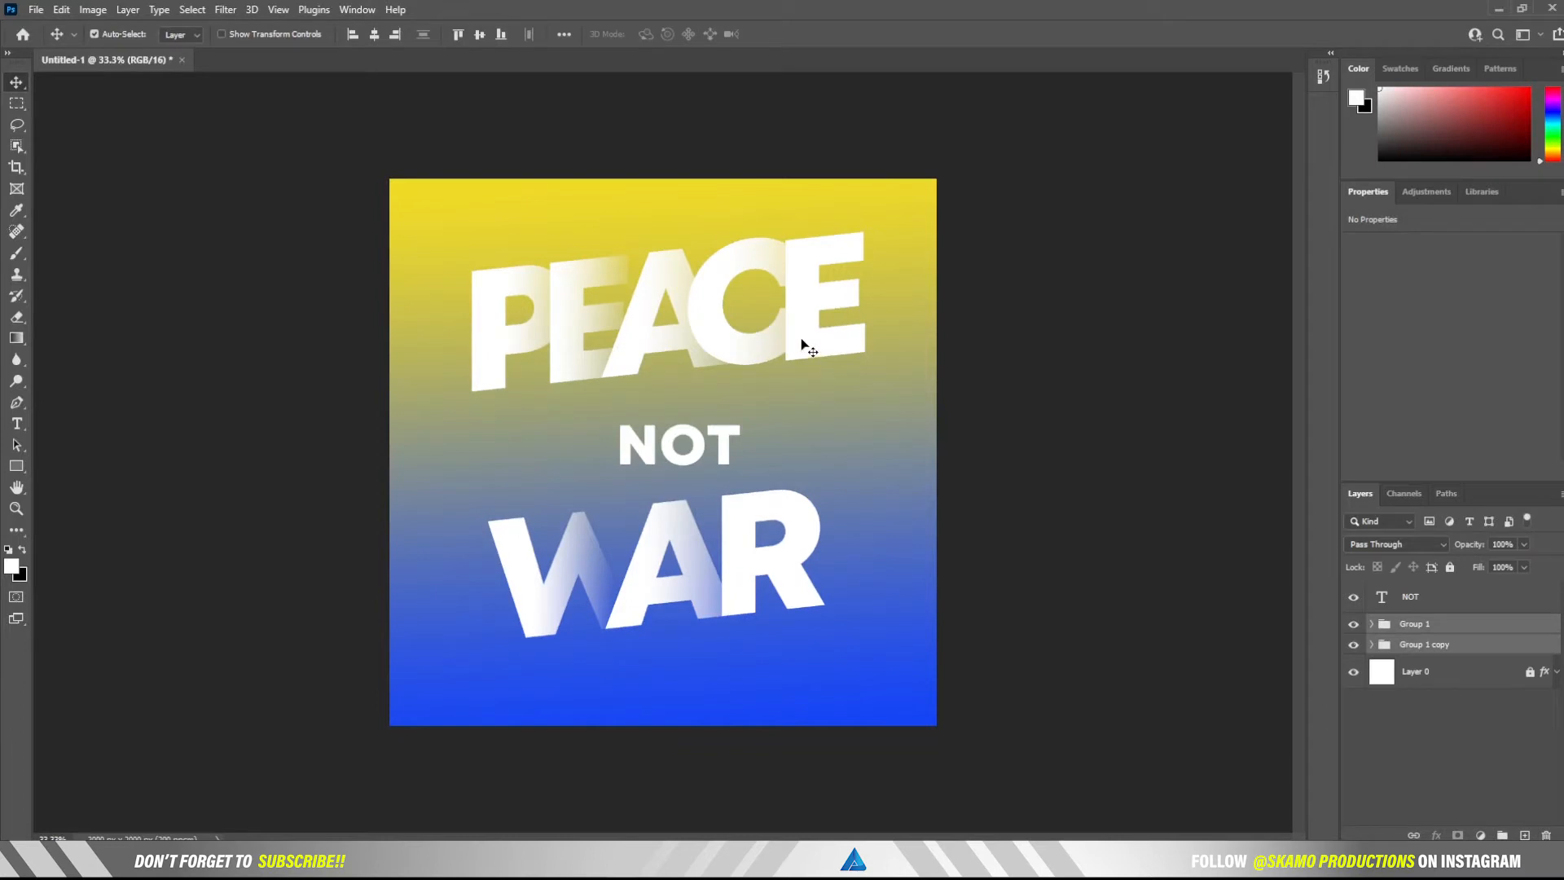
pyautogui.press('ctrl')
pyautogui.moveTo(813, 334); pyautogui.dragTo(808, 340)
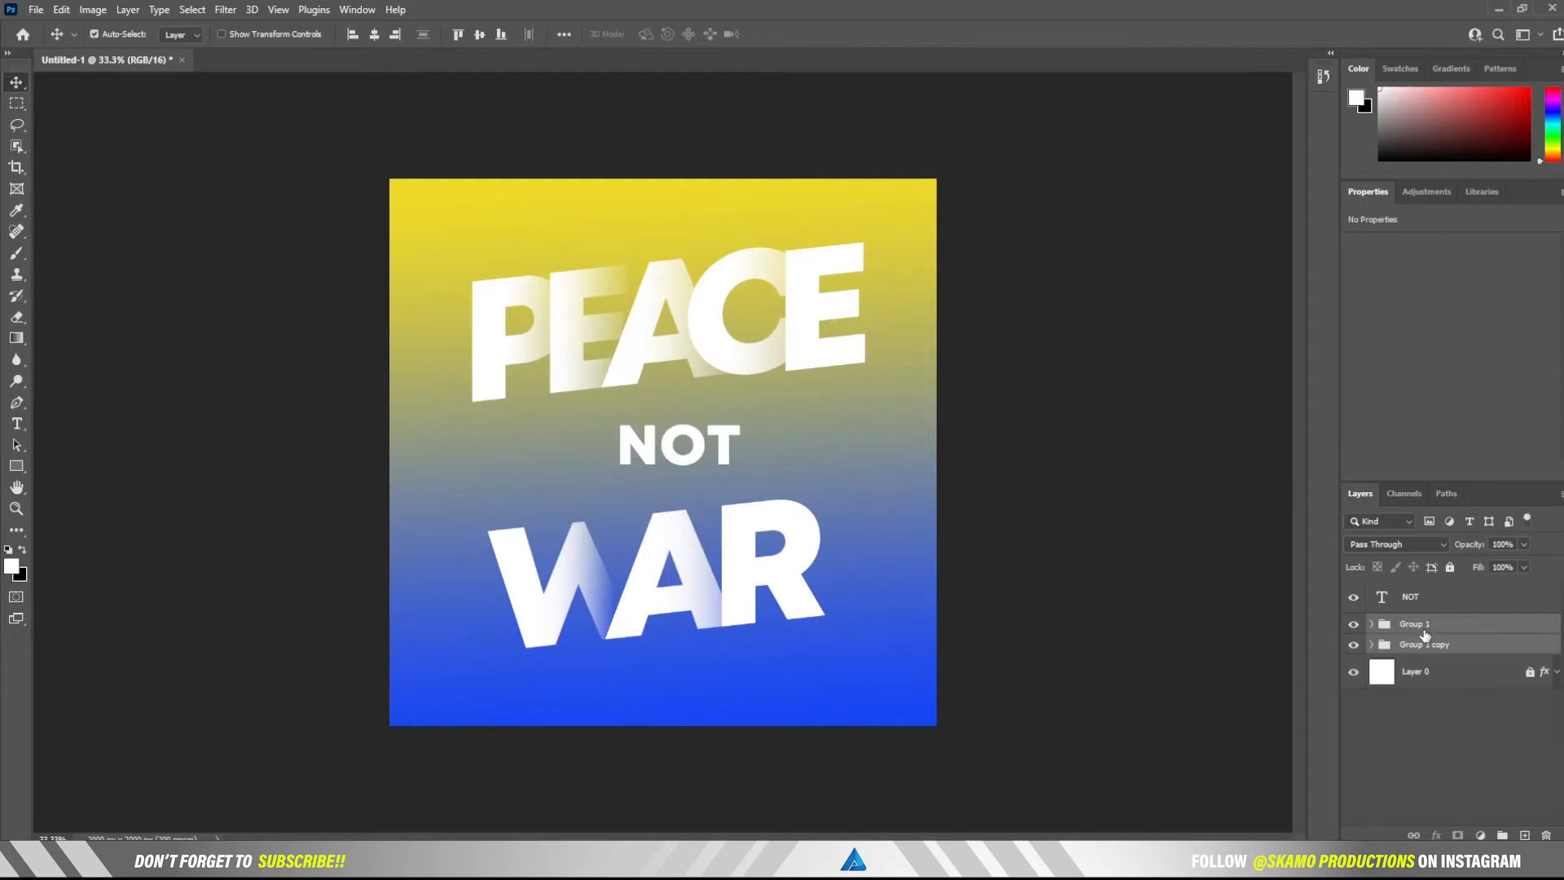
# Duplicate the PEACE and WAR groups and hide Group 1 and Group 1 copy 2, keeping one visible group of each word.
pyautogui.press('ctrl')
pyautogui.hotkey('ctrl', 'j')
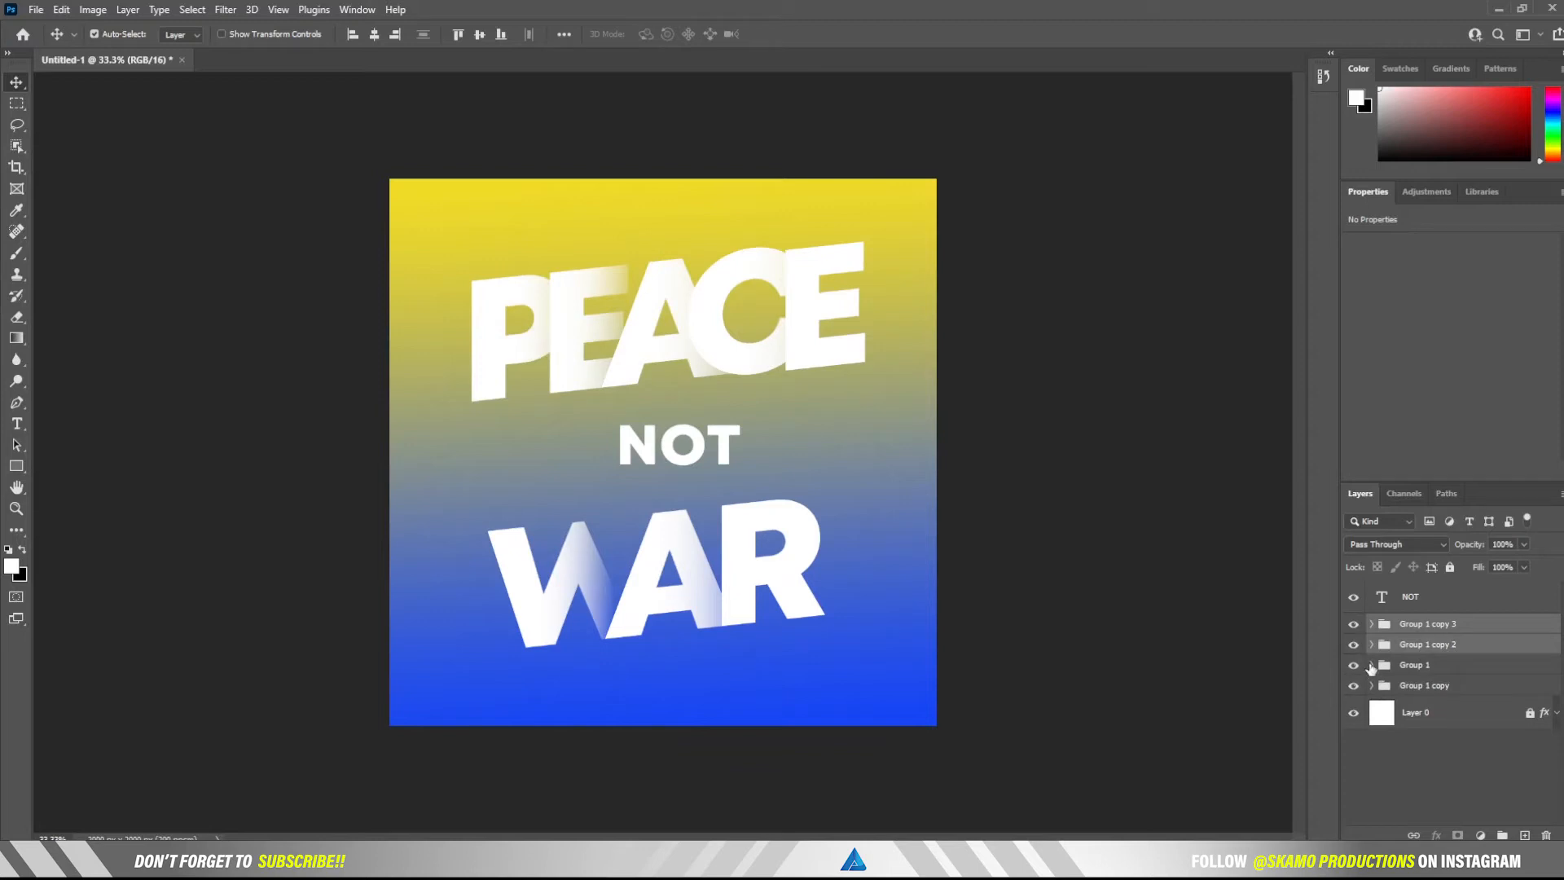
pyautogui.click(1353, 665)
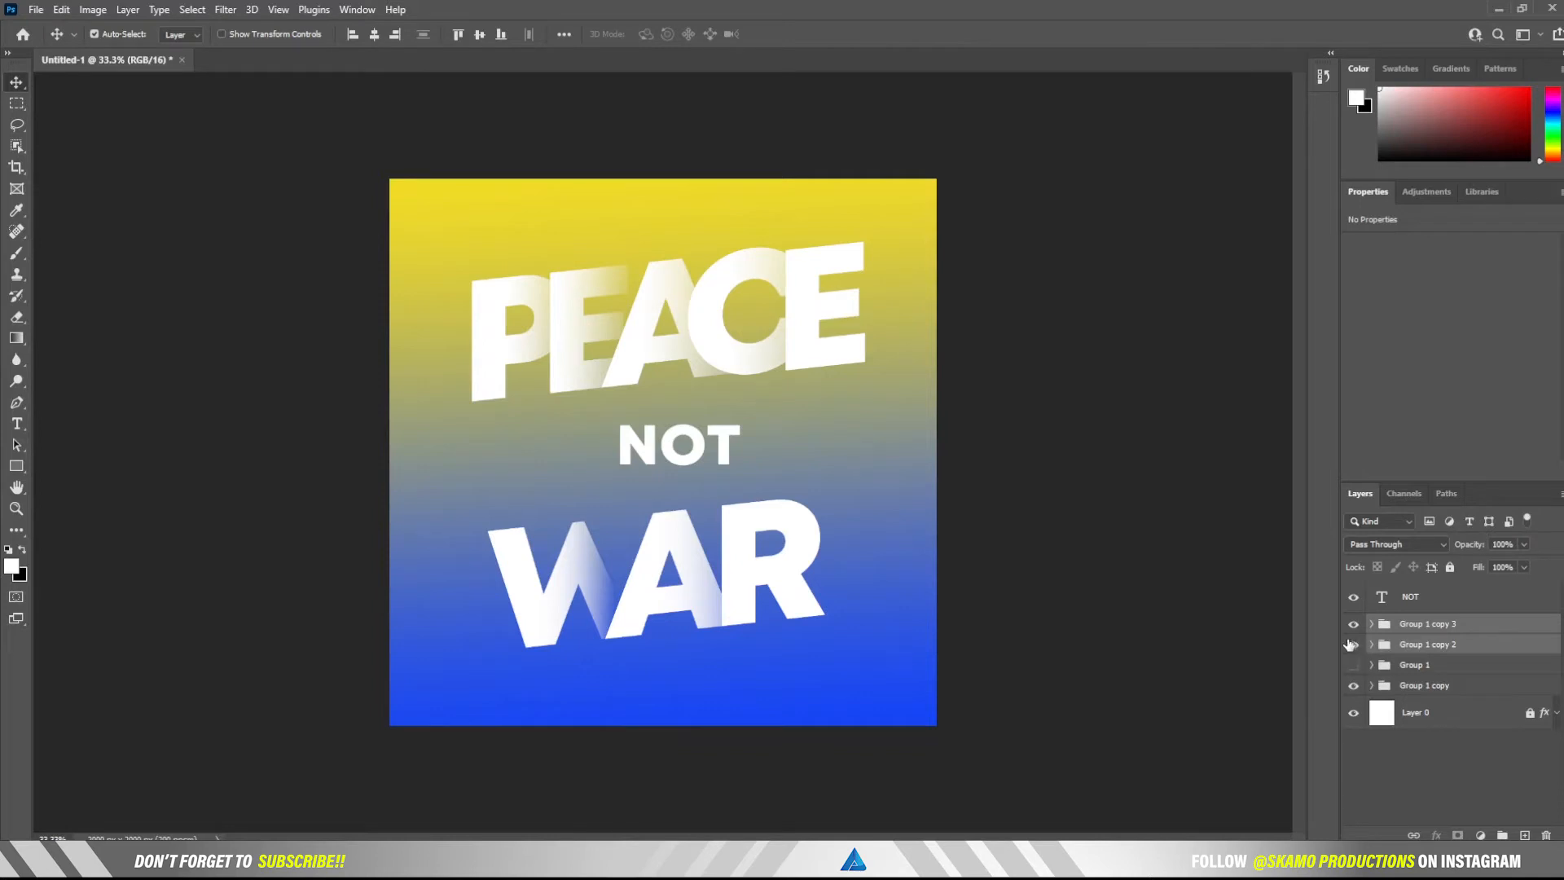
pyautogui.click(1356, 637)
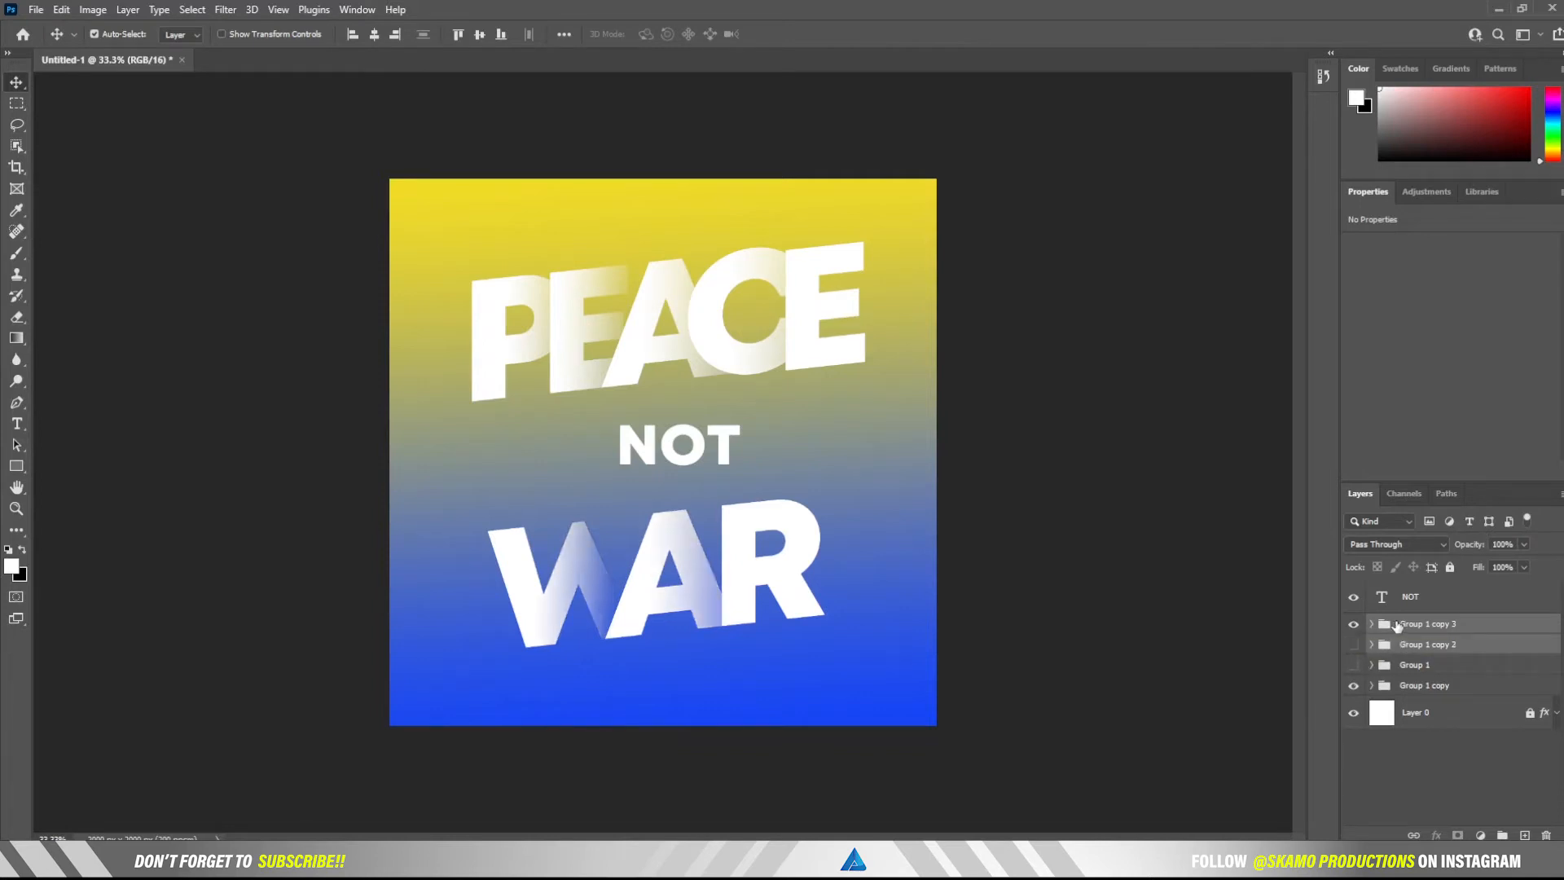
# Merge Group 1 copy 3 and Group 1 copy each into a single layer, and stack the WAR layer directly beneath the PEACE layer.
pyautogui.click(1398, 627)
pyautogui.rightClick(1412, 634)
pyautogui.click(1303, 716)
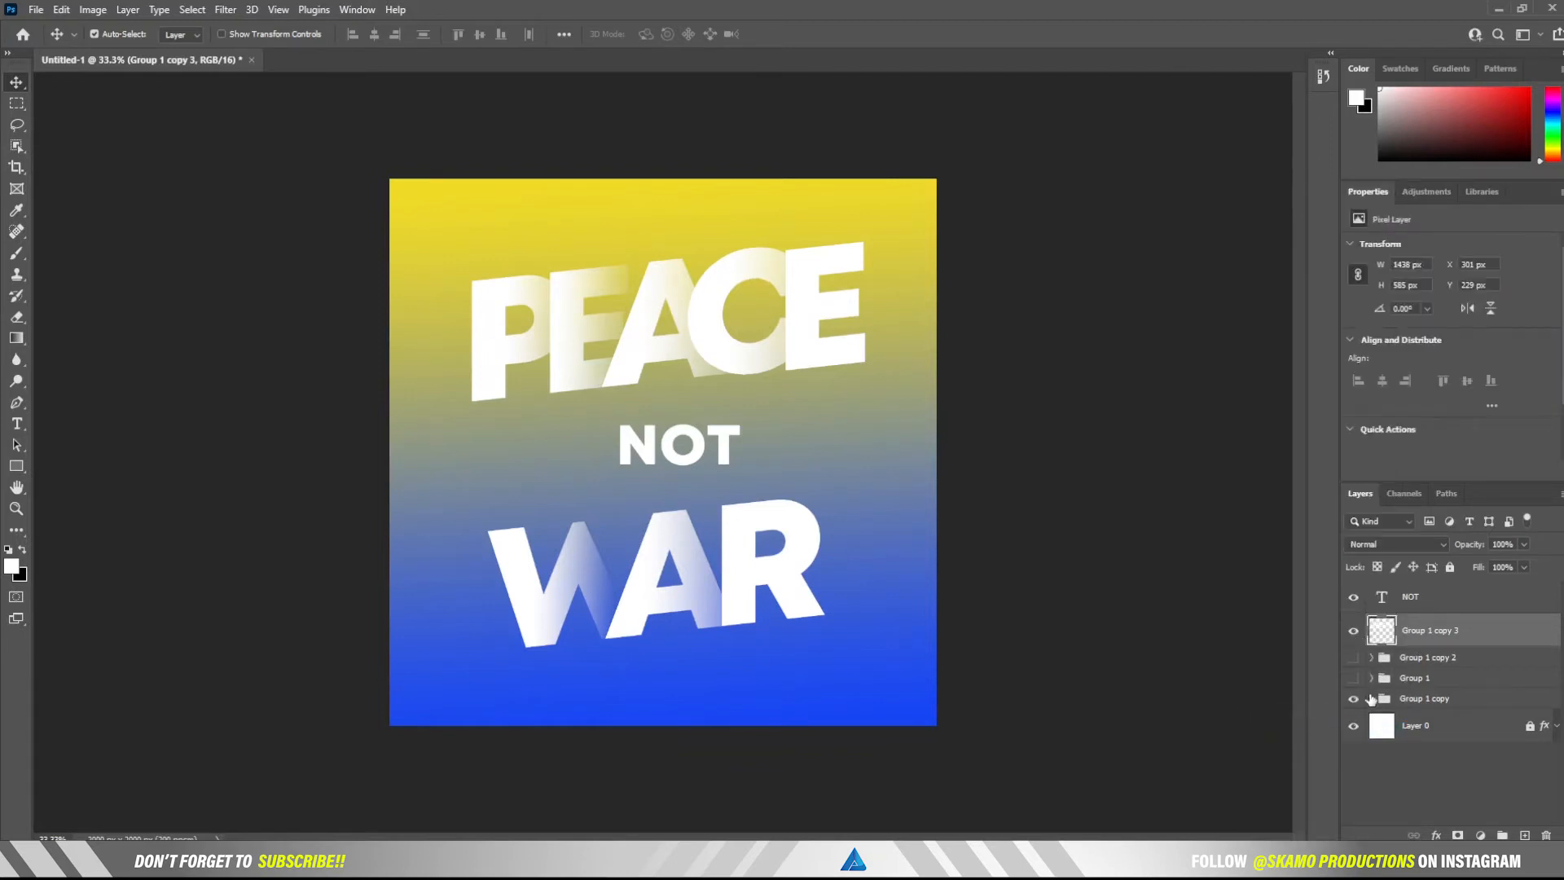
pyautogui.click(1384, 700)
pyautogui.rightClick(1395, 698)
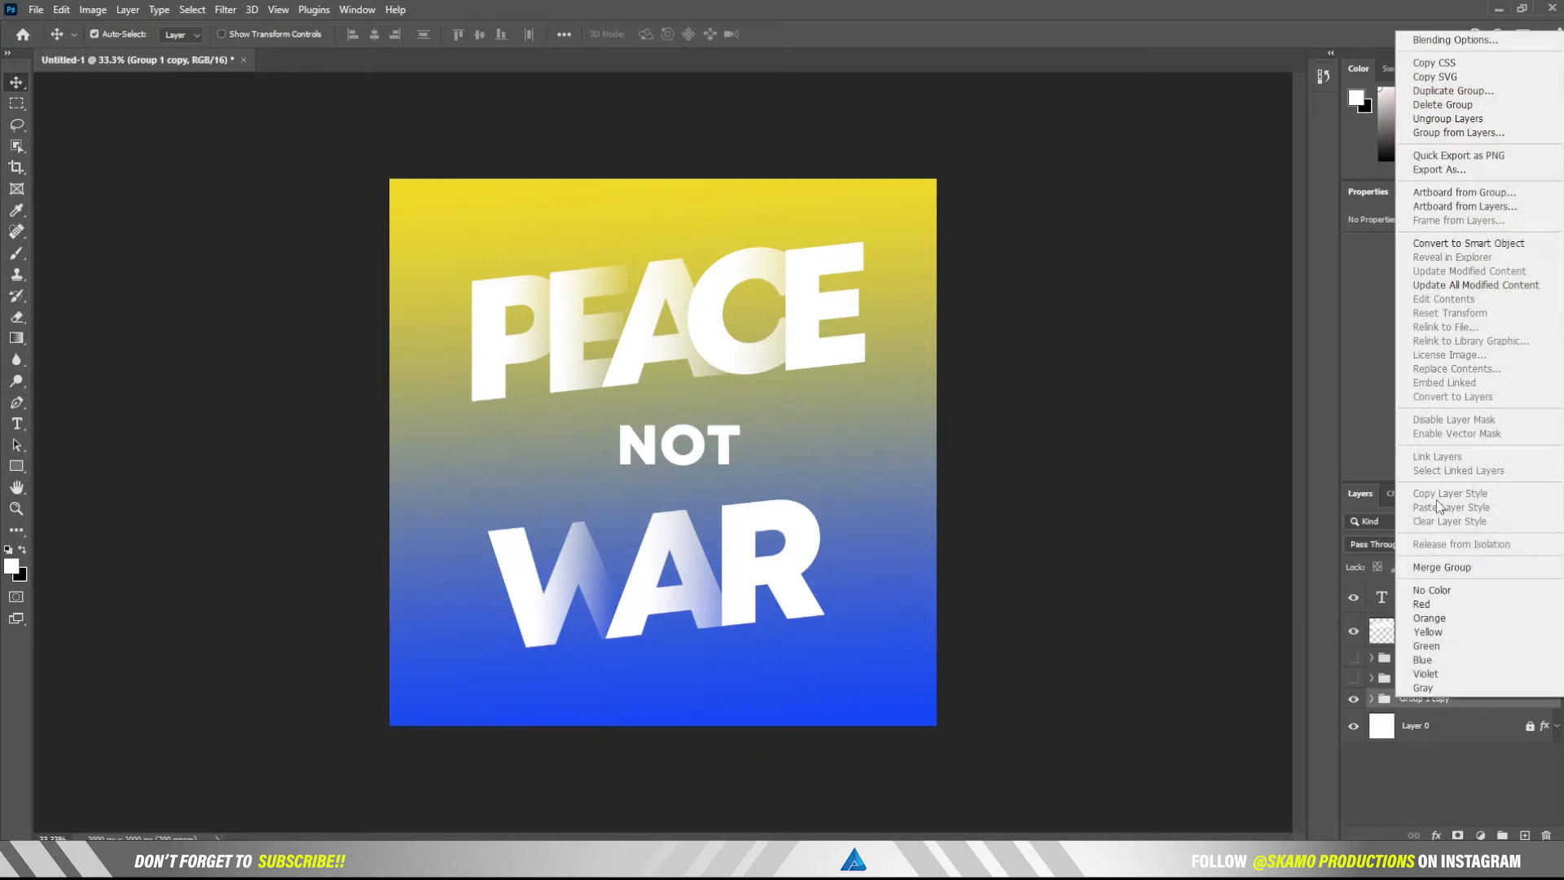
pyautogui.click(1438, 568)
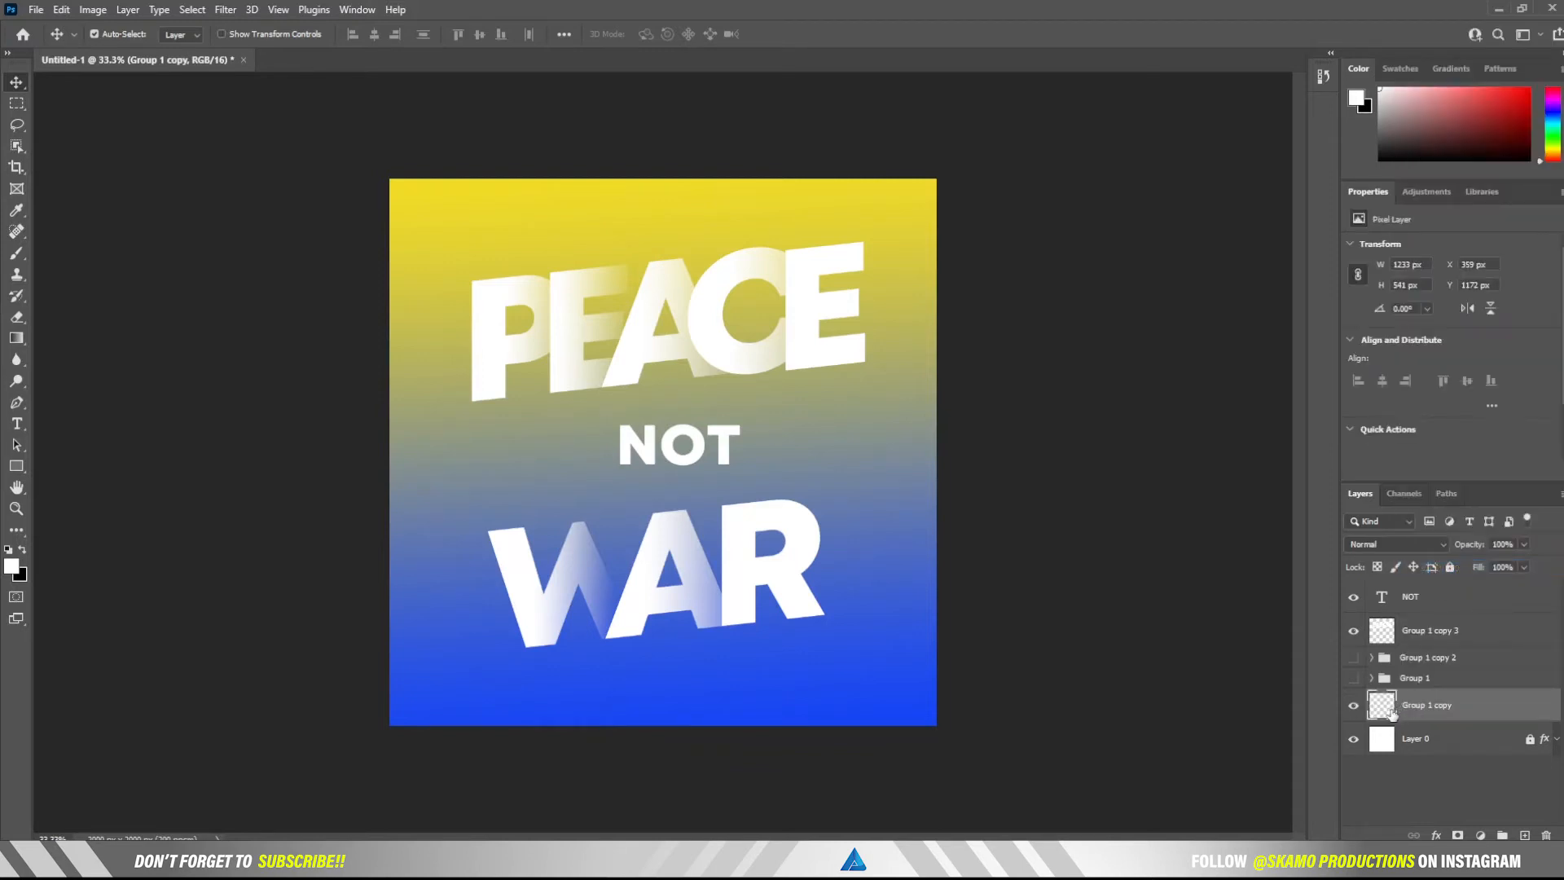
pyautogui.moveTo(1423, 706); pyautogui.dragTo(1424, 649)
pyautogui.click(1452, 633)
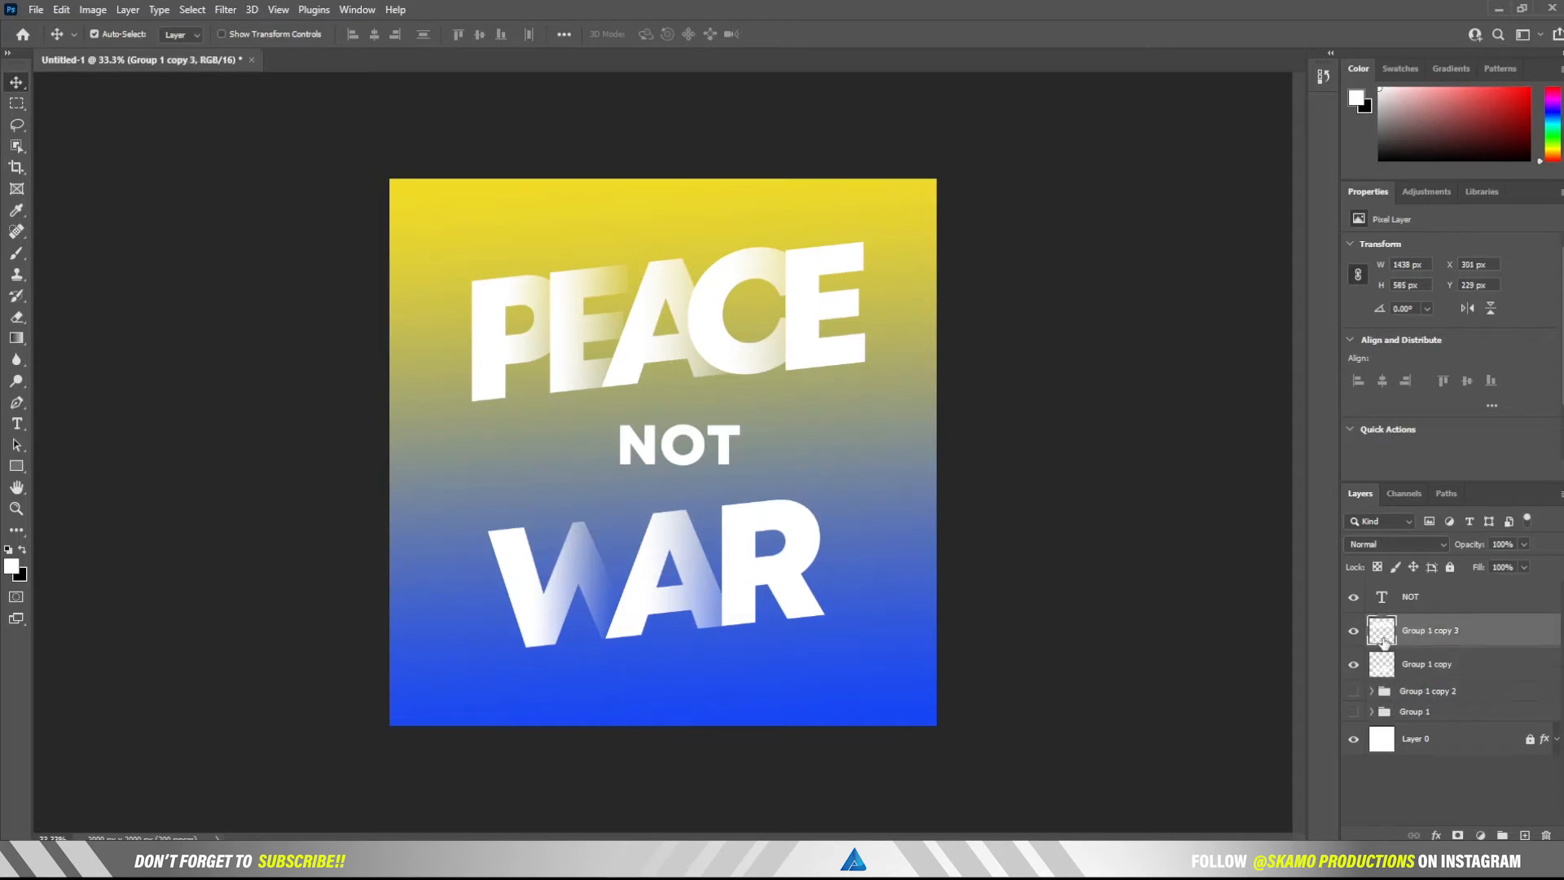
pyautogui.doubleClick(1522, 629)
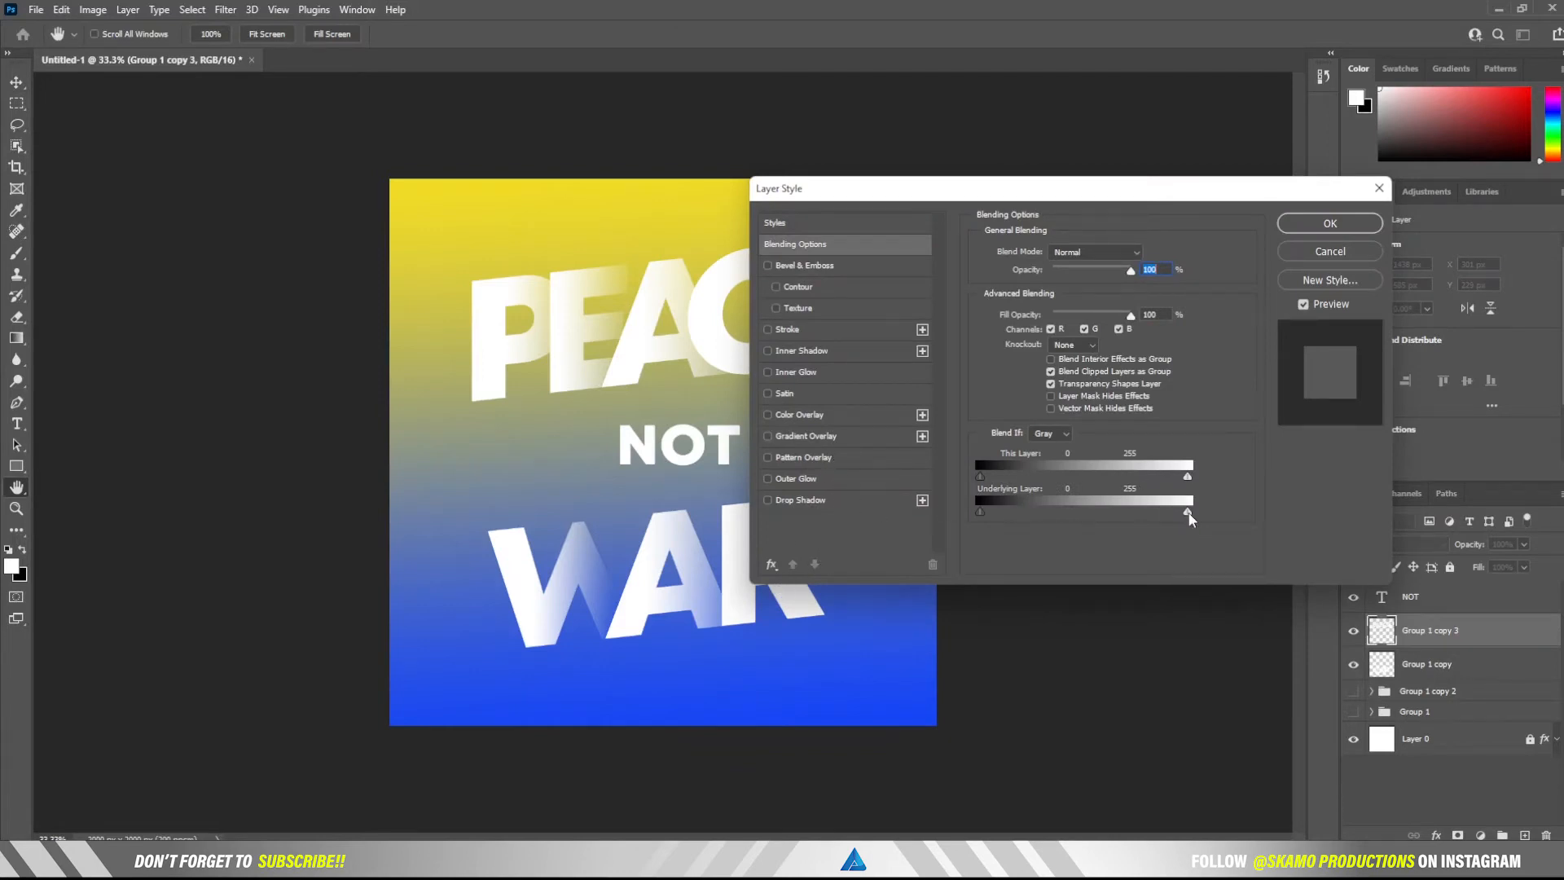
pyautogui.moveTo(1189, 519); pyautogui.dragTo(1164, 509)
pyautogui.moveTo(983, 194); pyautogui.dragTo(1147, 206)
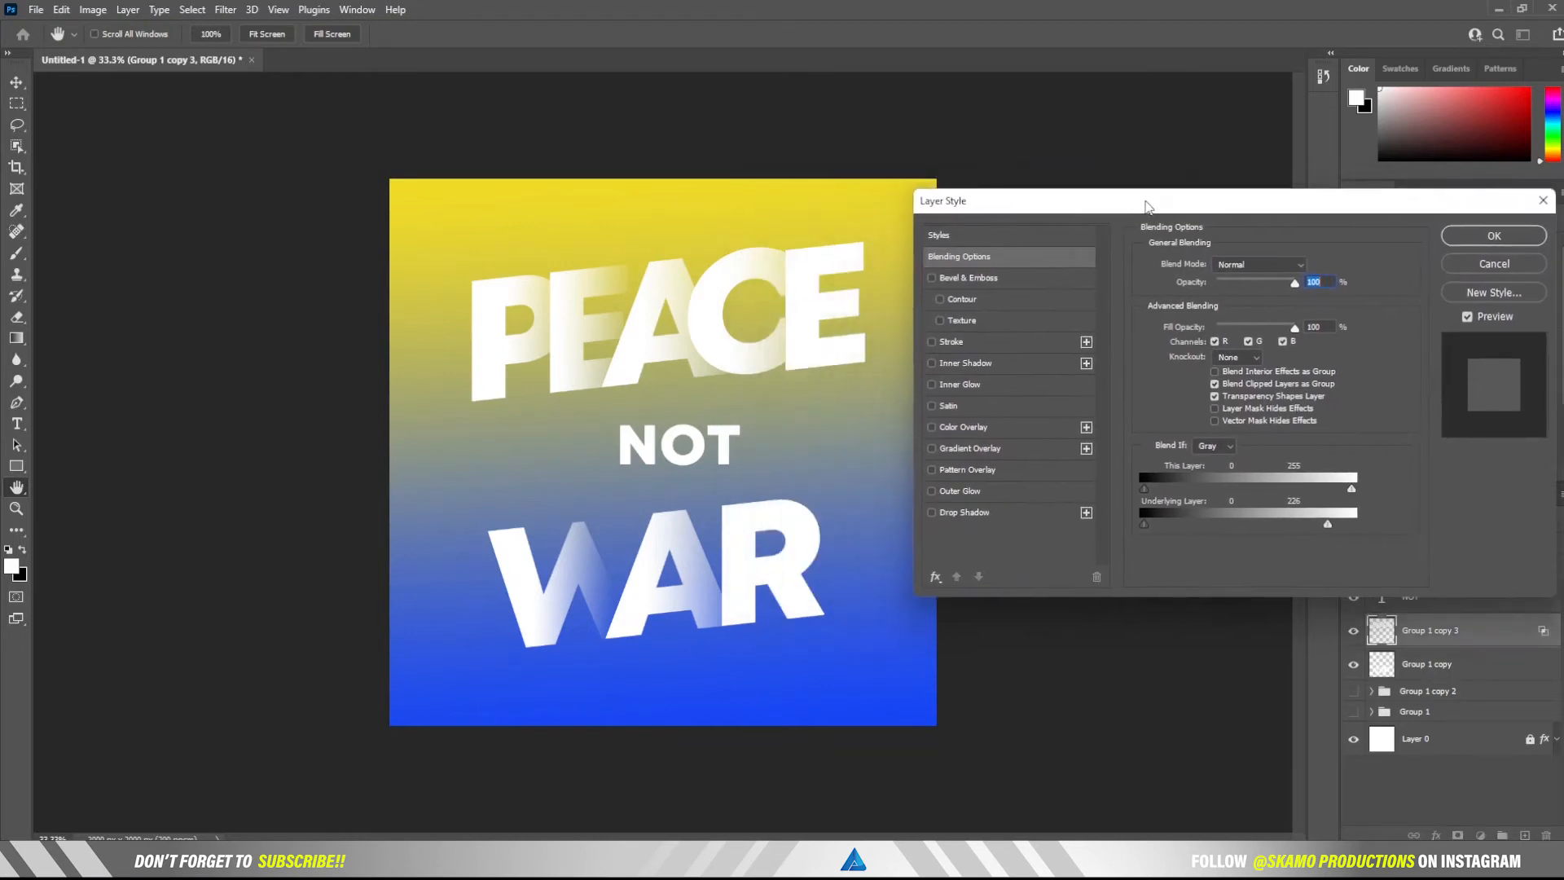
pyautogui.moveTo(1328, 526)
pyautogui.mouseDown()
pyautogui.moveTo(1297, 526)
pyautogui.moveTo(1312, 530)
pyautogui.mouseUp()
pyautogui.moveTo(1144, 526); pyautogui.dragTo(1117, 568)
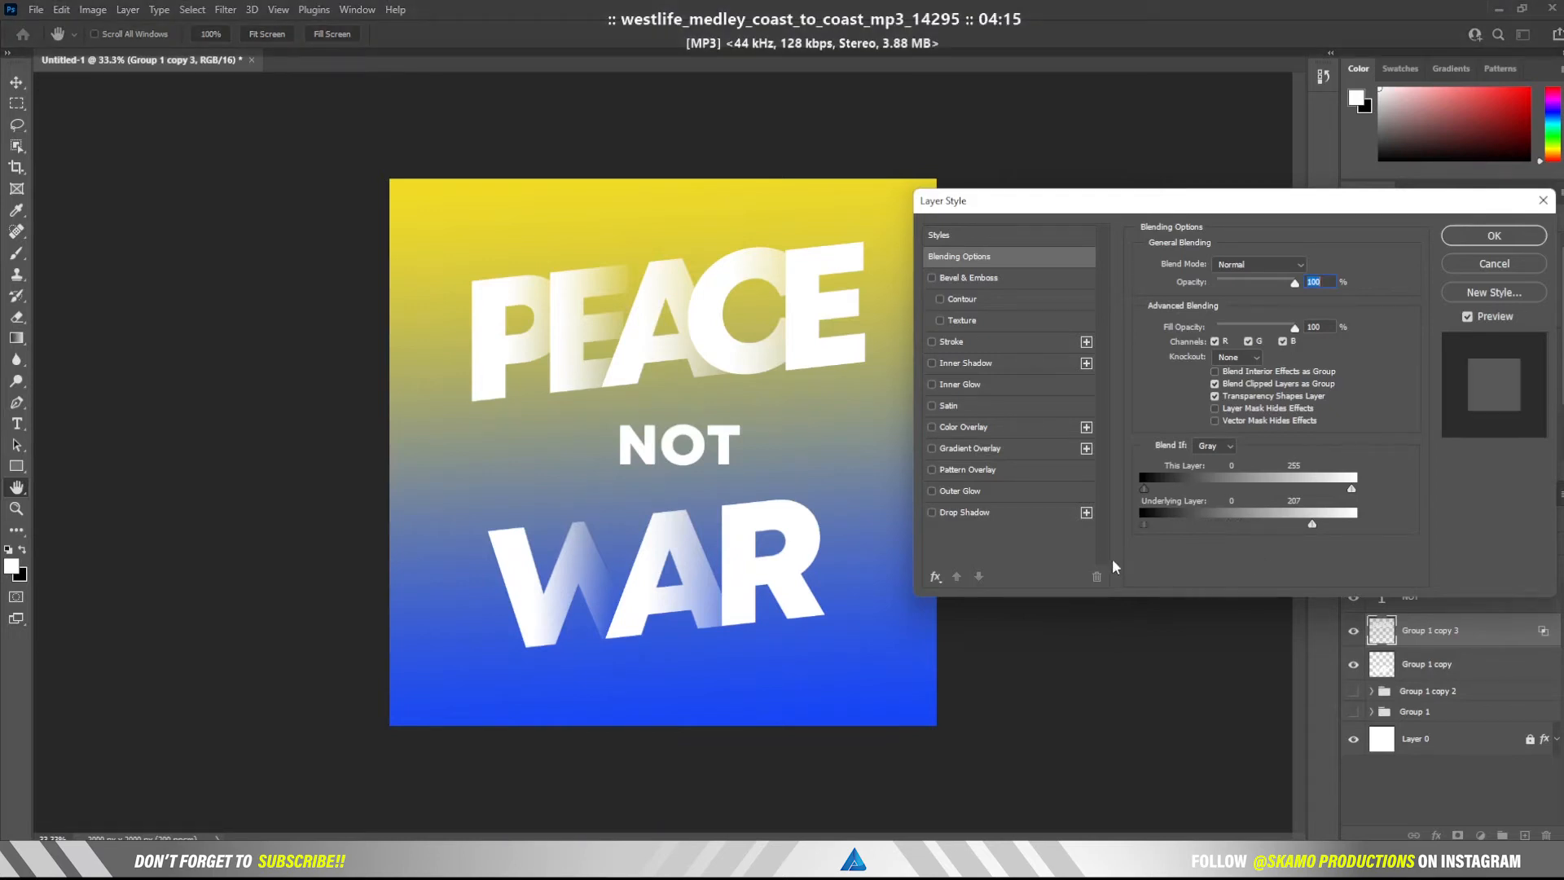
pyautogui.click(1542, 201)
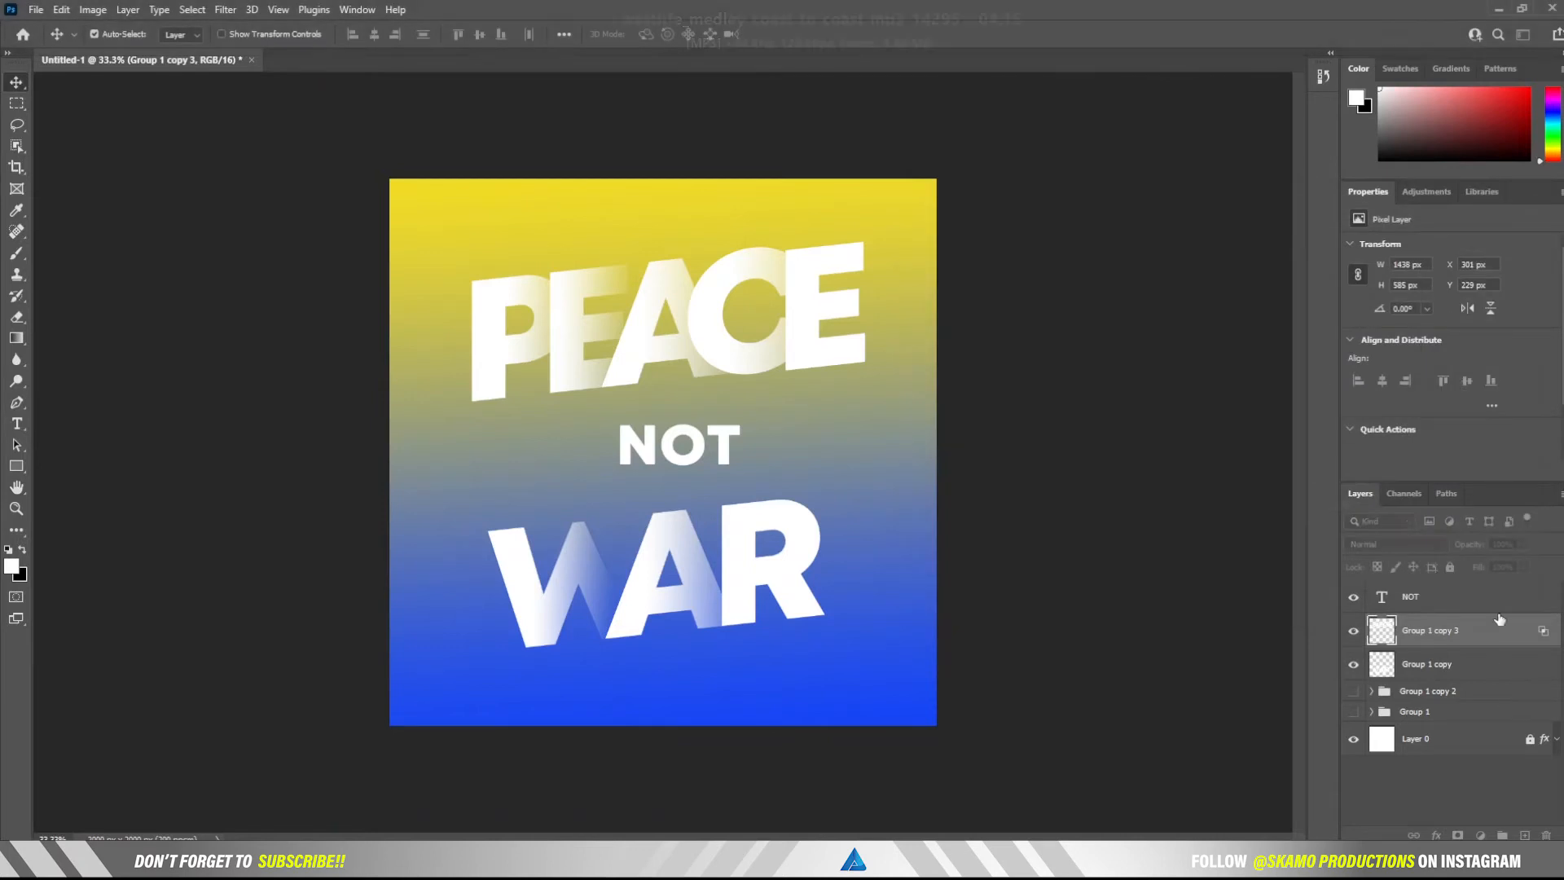
# Unlock the gradient background layer and add a Bevel & Emboss texture to it with the third Water pattern.
pyautogui.click(1434, 746)
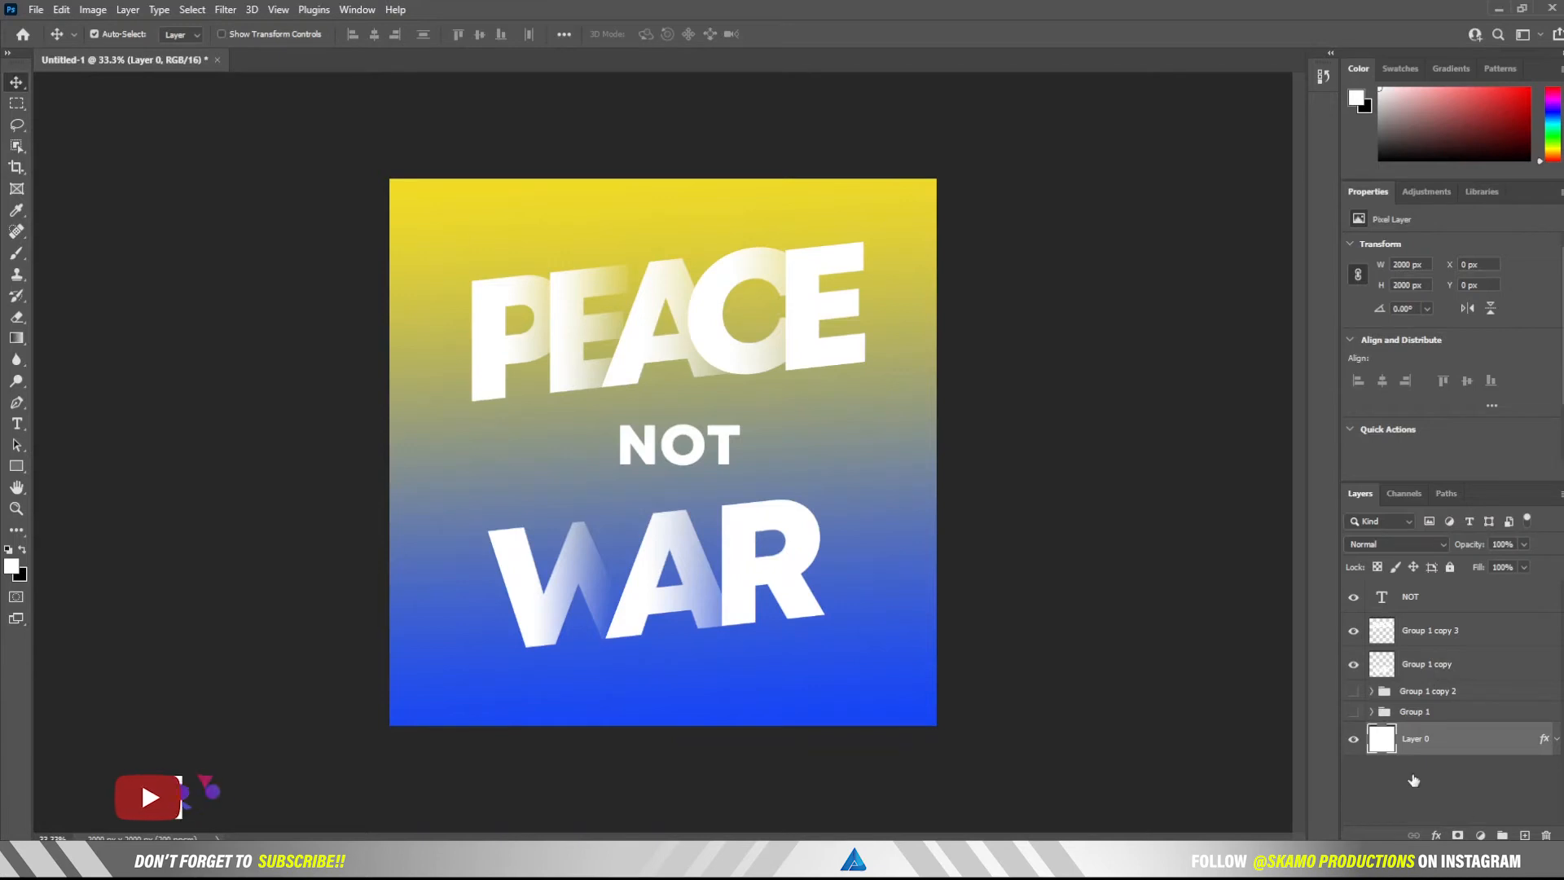
pyautogui.doubleClick(1507, 739)
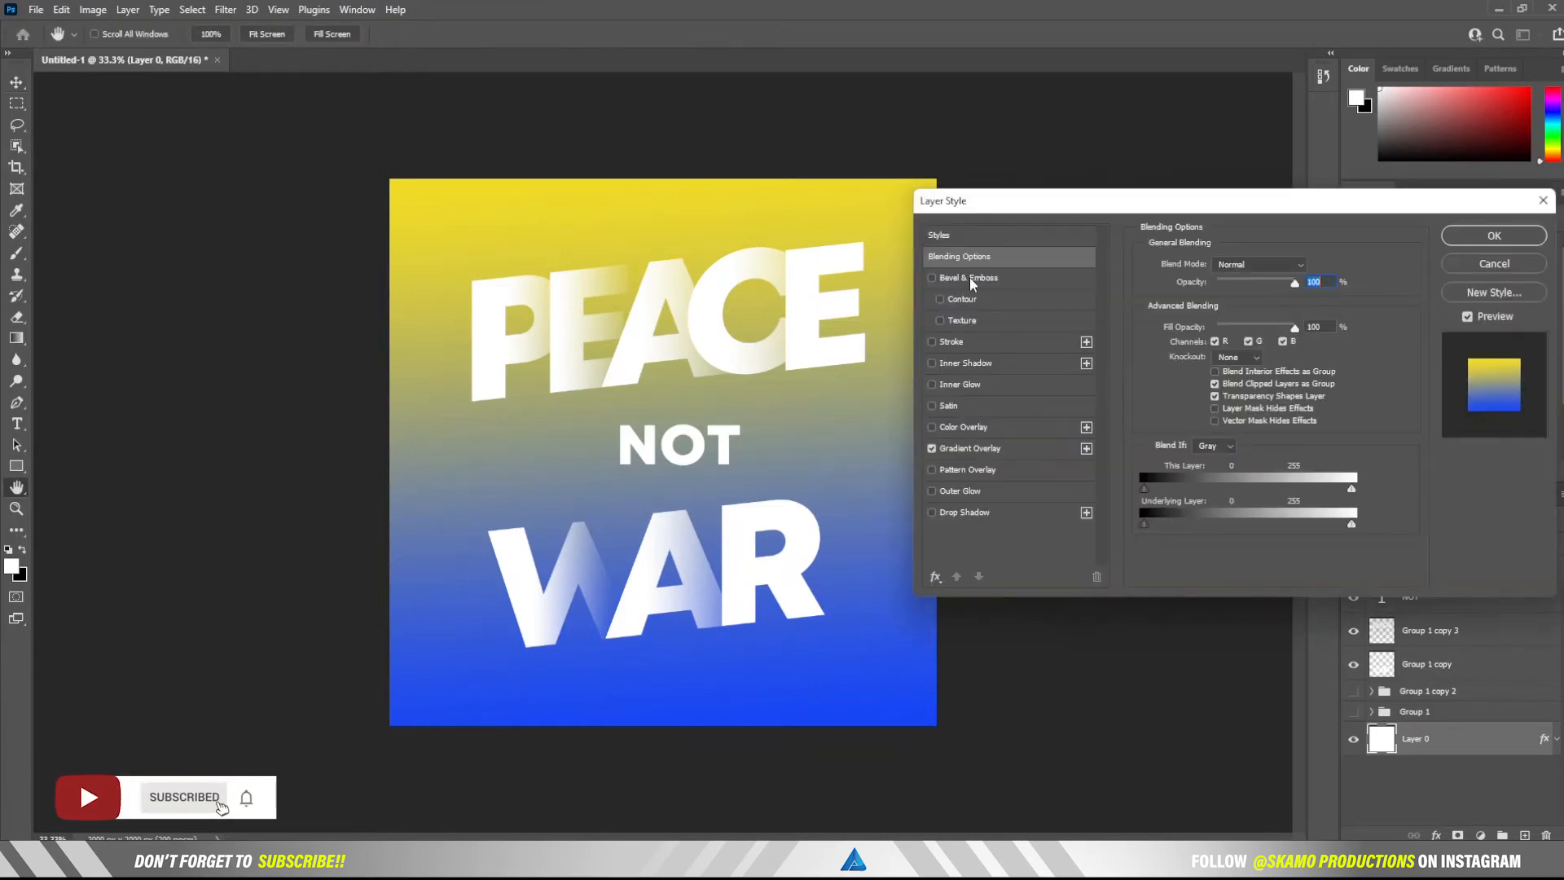
pyautogui.click(974, 320)
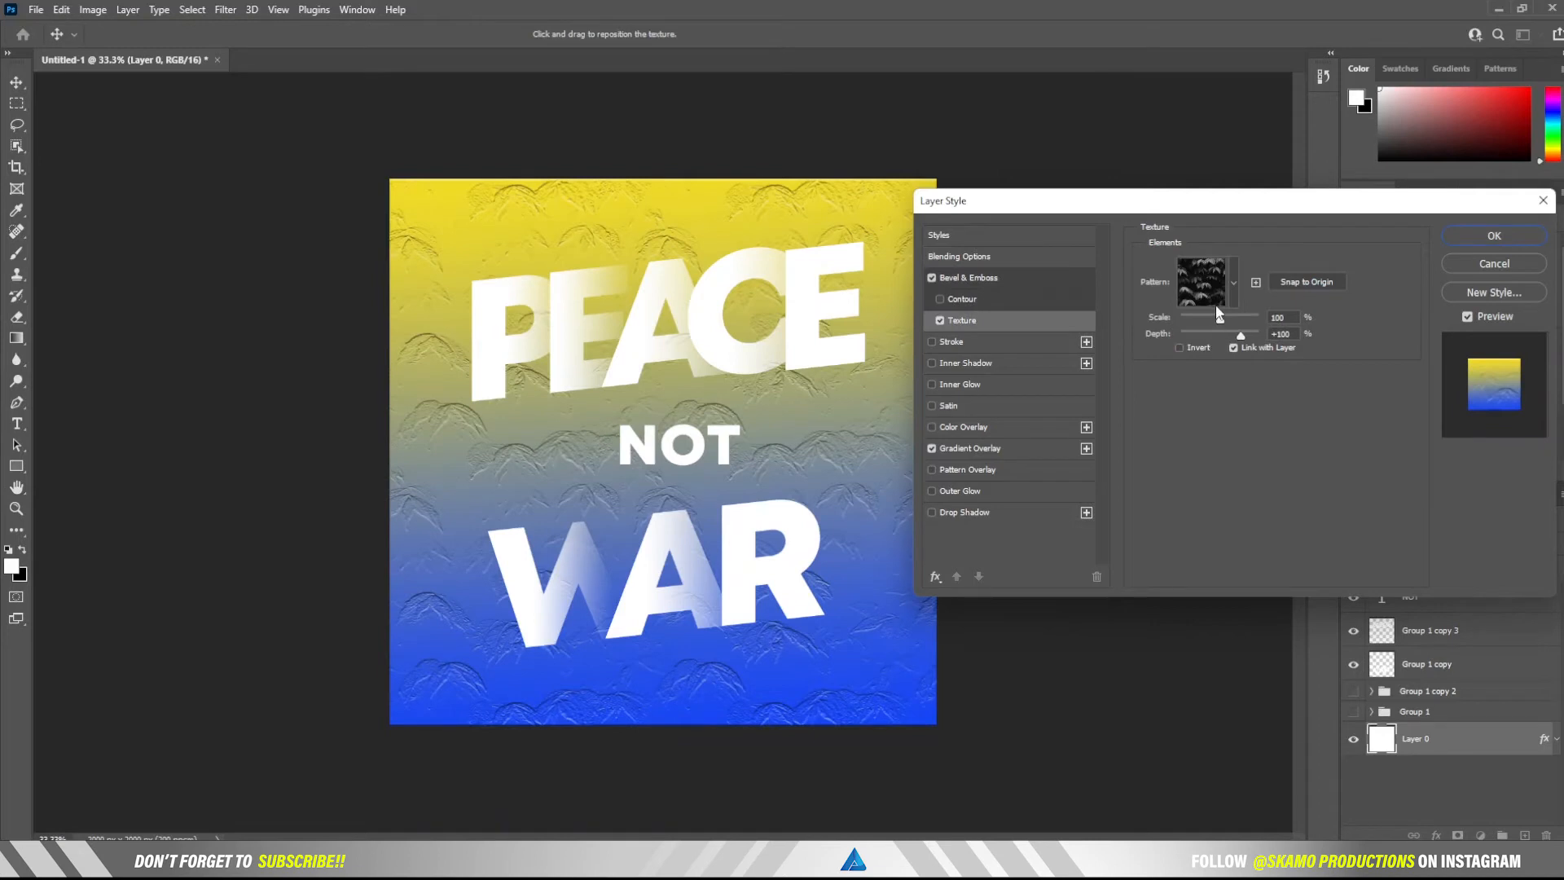
pyautogui.click(1232, 283)
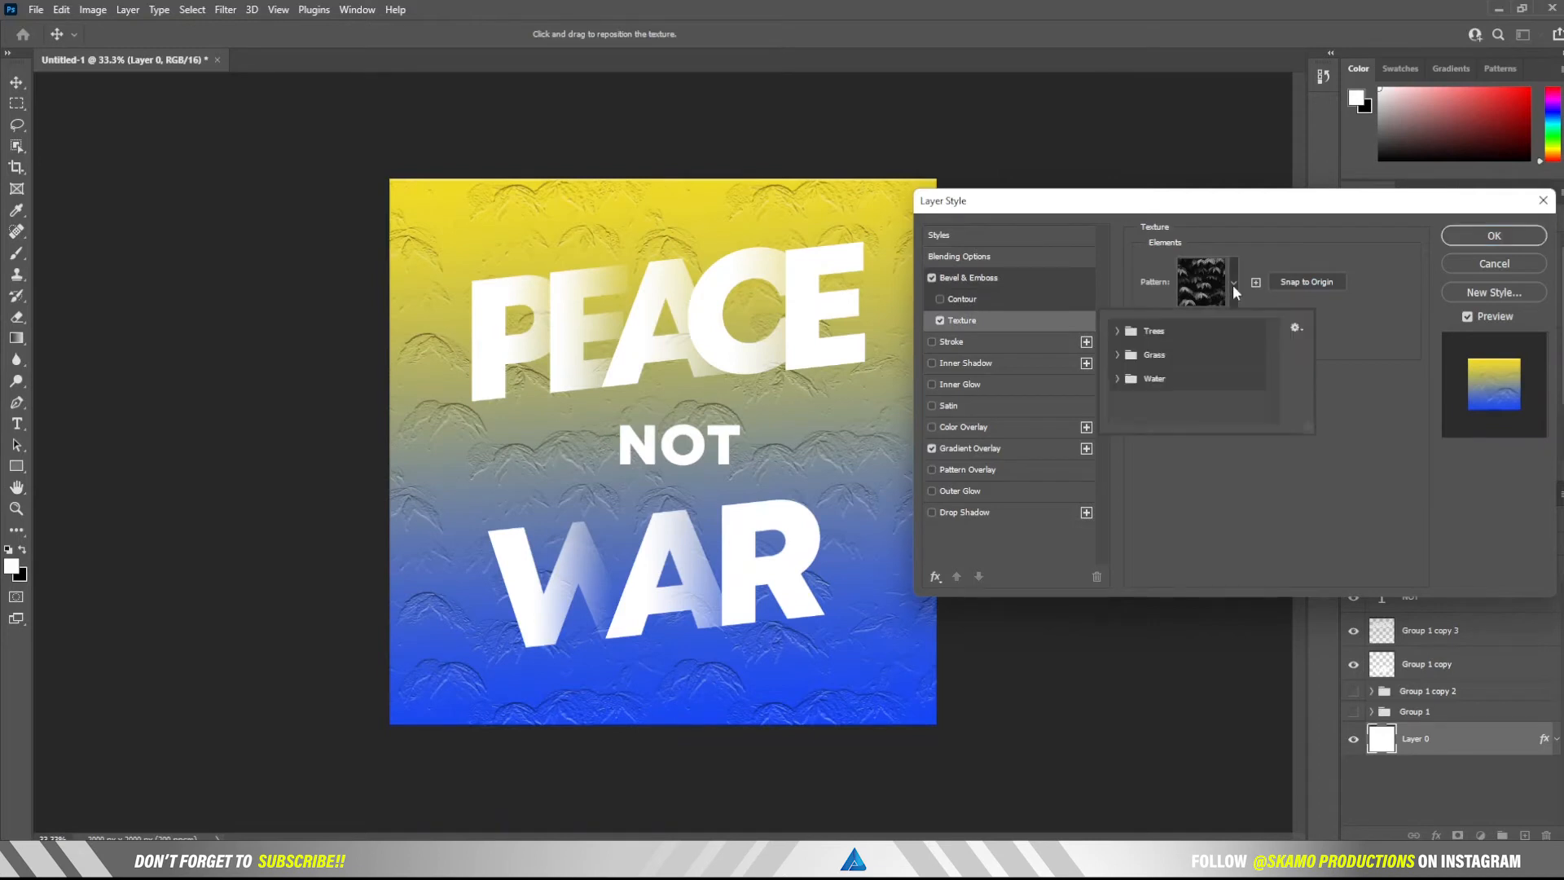
pyautogui.click(1117, 356)
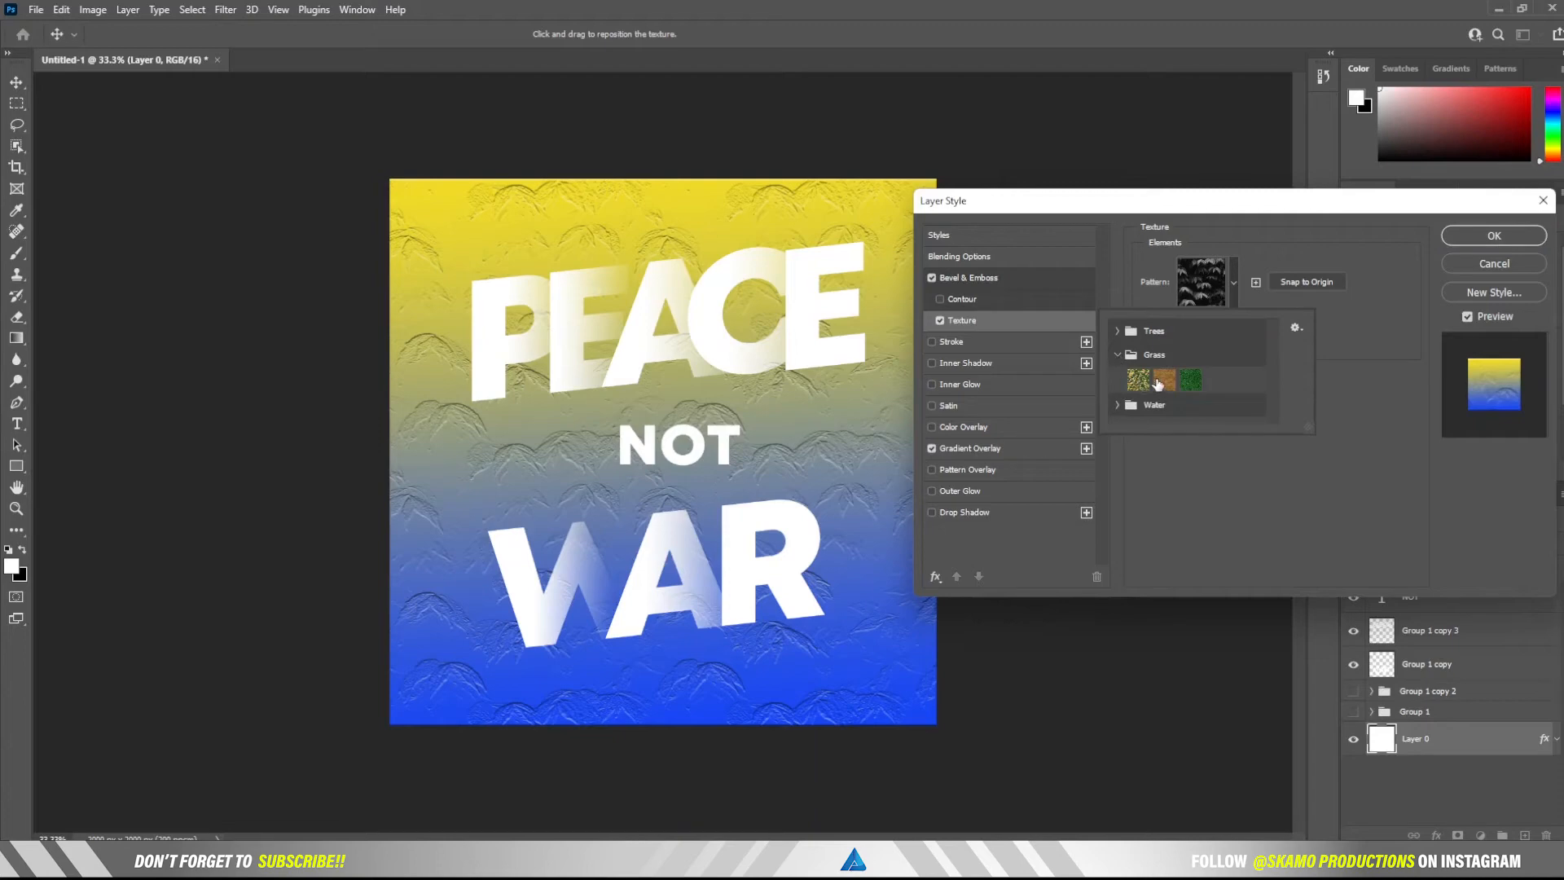
pyautogui.click(1117, 405)
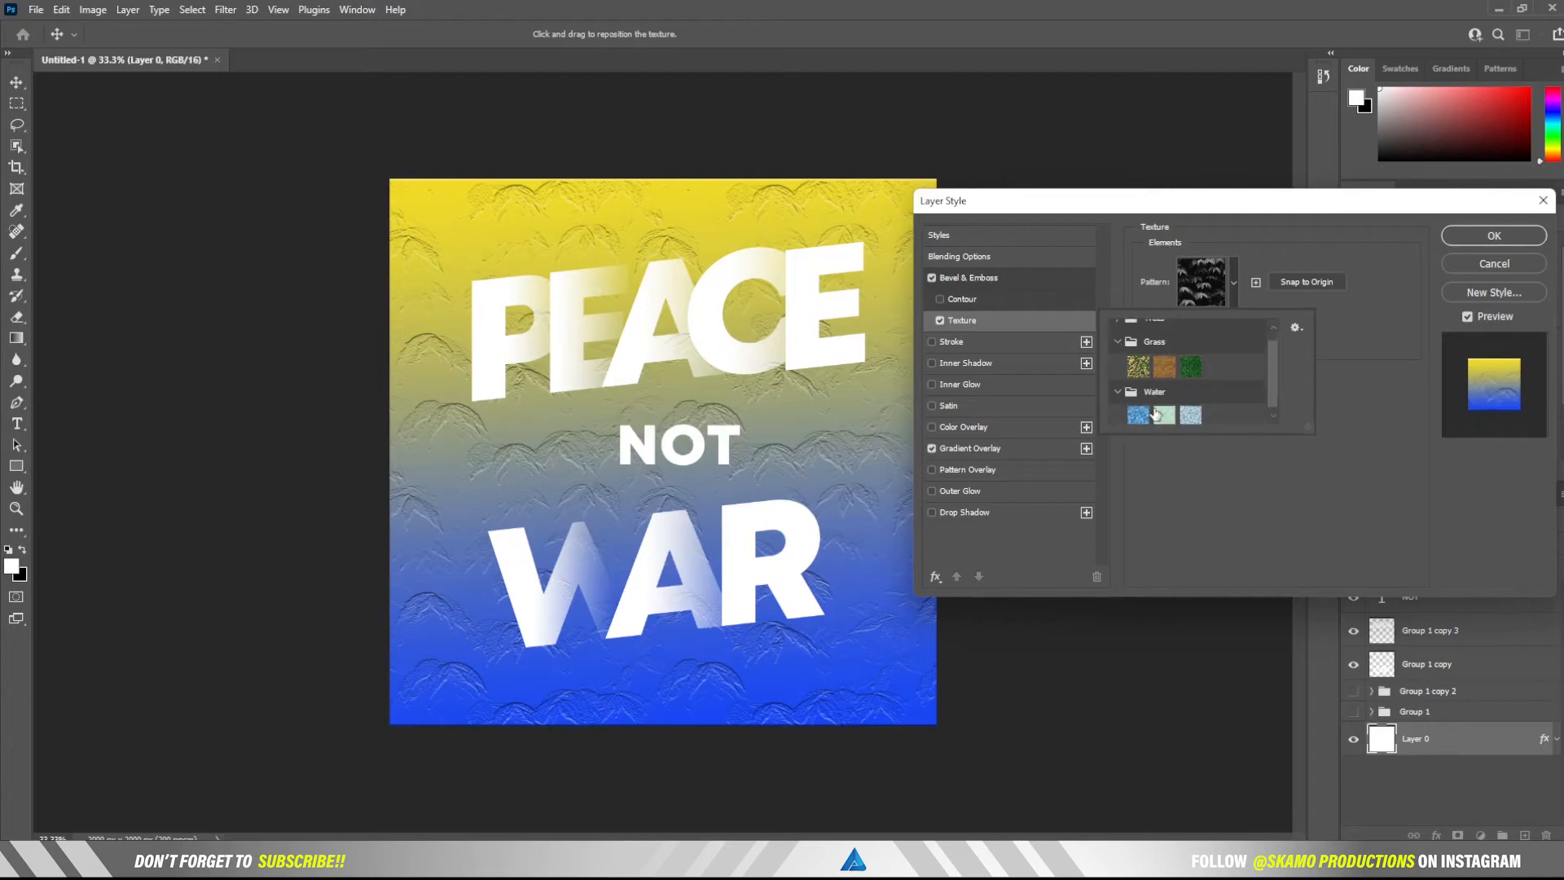
pyautogui.click(1140, 412)
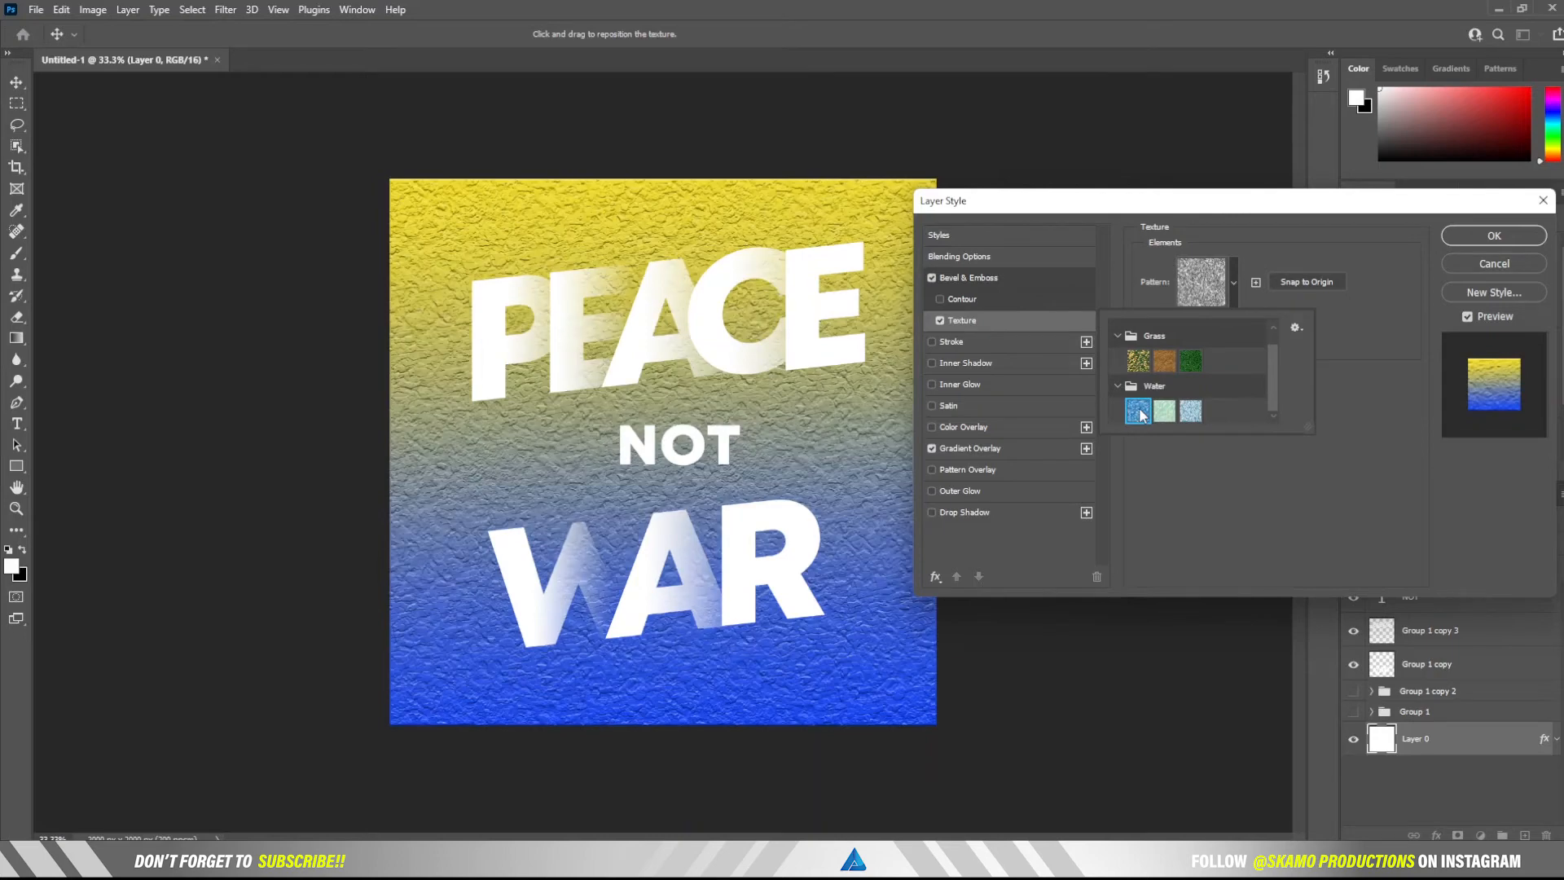
pyautogui.click(1192, 412)
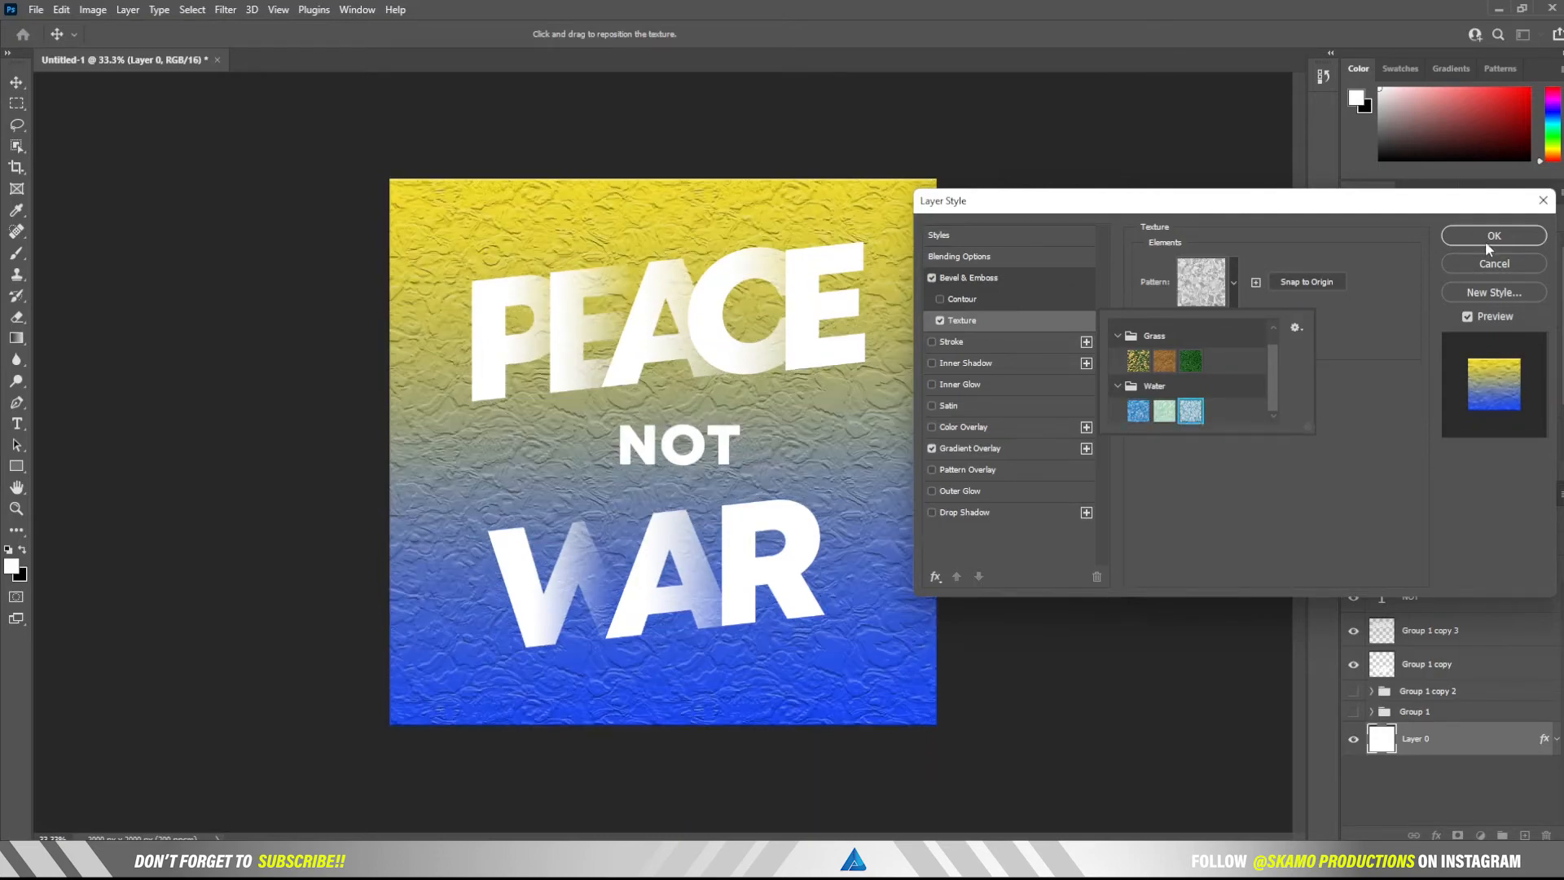
pyautogui.click(1228, 485)
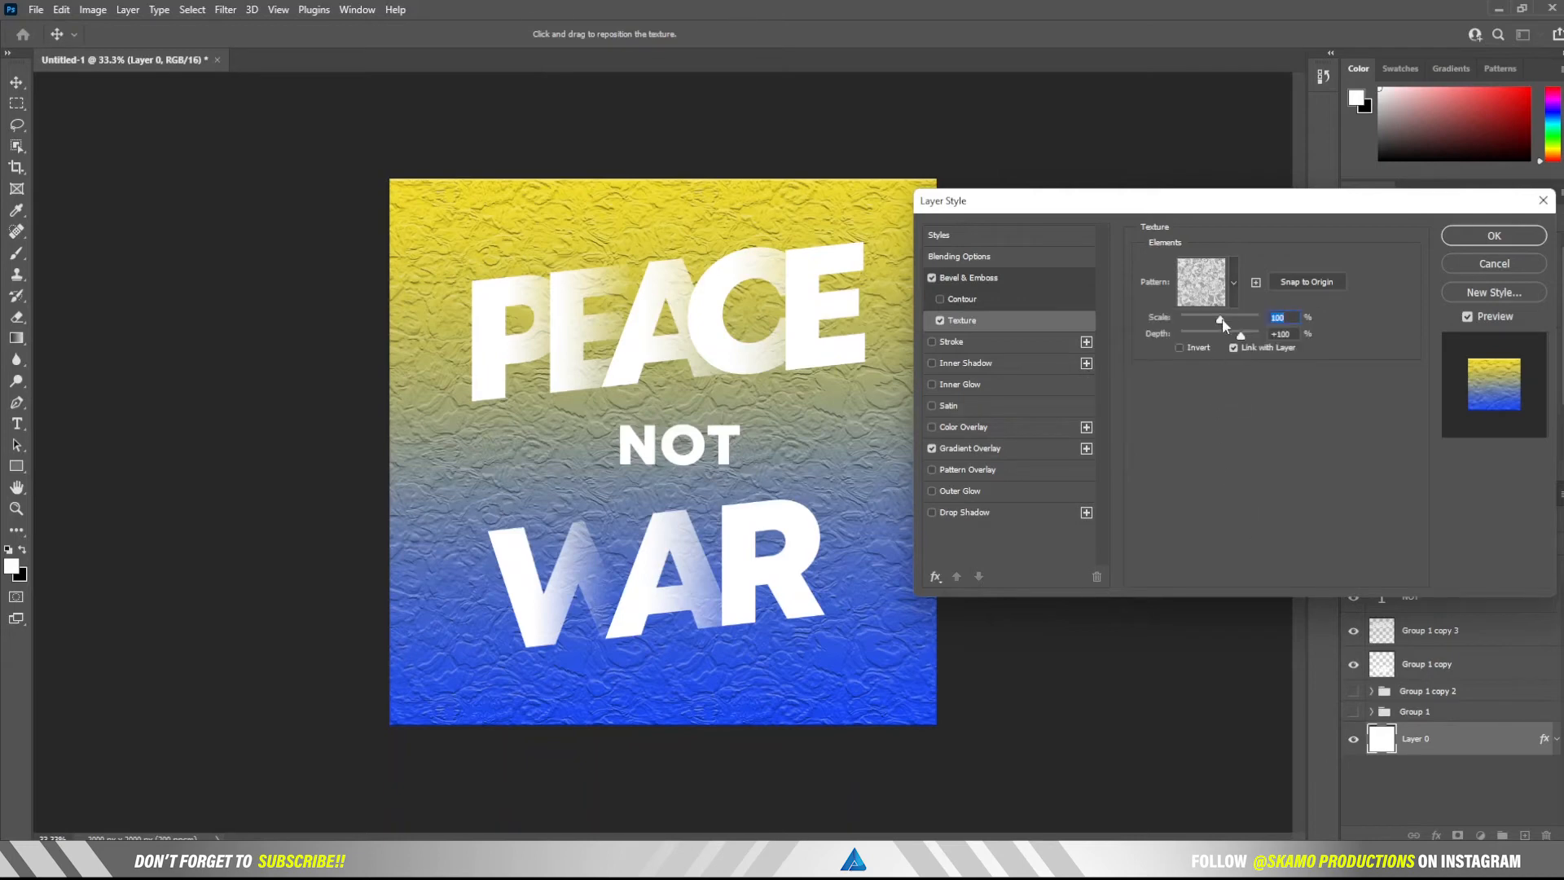
# Set the background texture's scale to 671%, raise its depth slightly above +100%, and apply the layer style.
pyautogui.moveTo(1222, 318); pyautogui.dragTo(1245, 323)
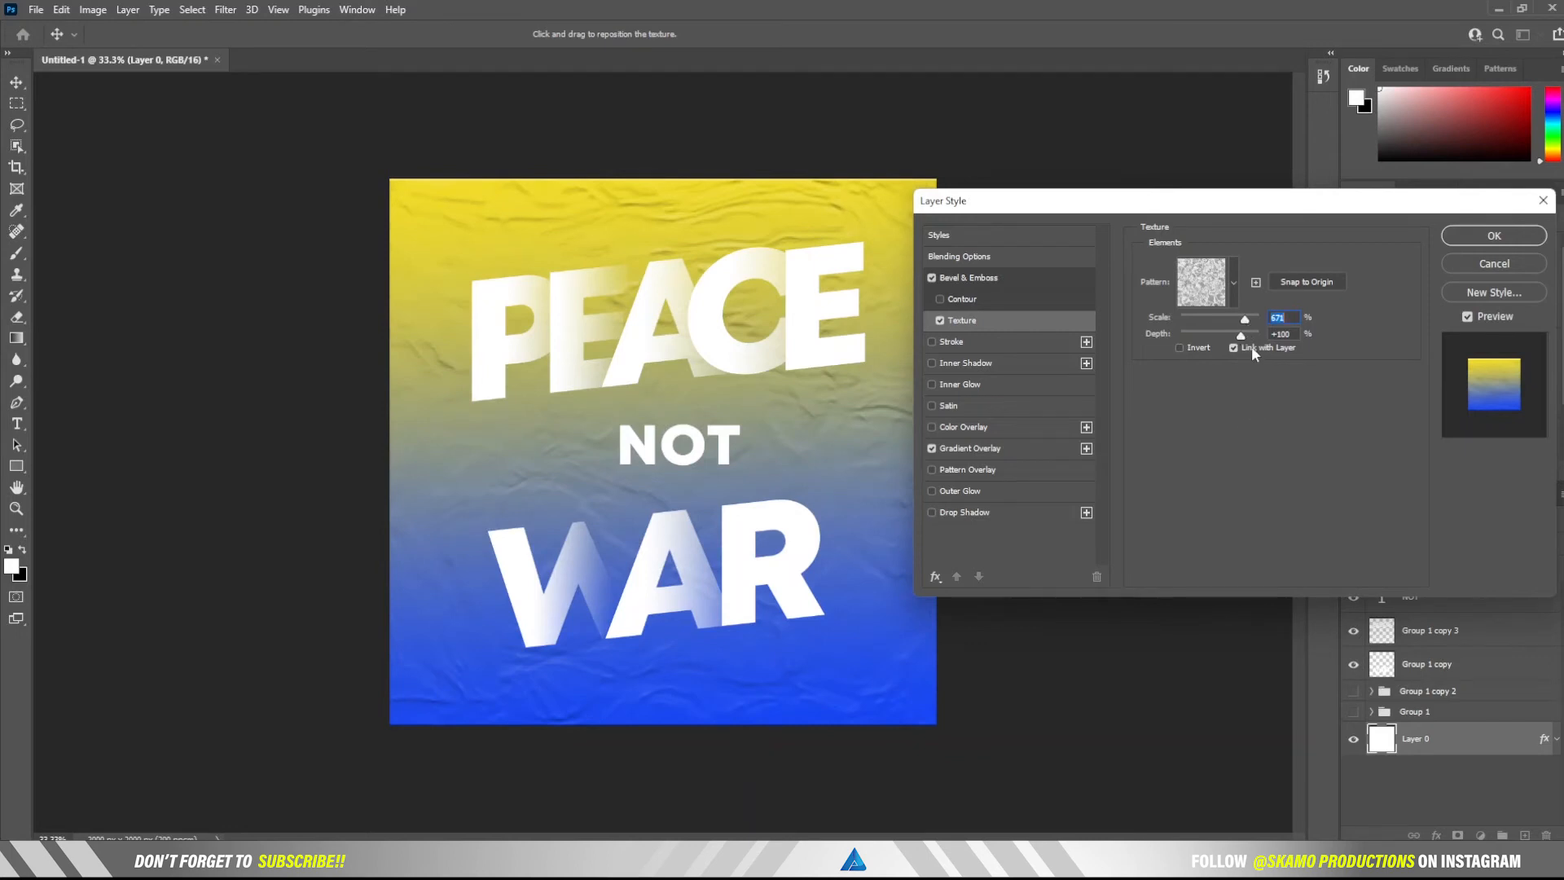
pyautogui.moveTo(1246, 341); pyautogui.dragTo(1232, 339)
pyautogui.moveTo(1248, 342); pyautogui.dragTo(1250, 346)
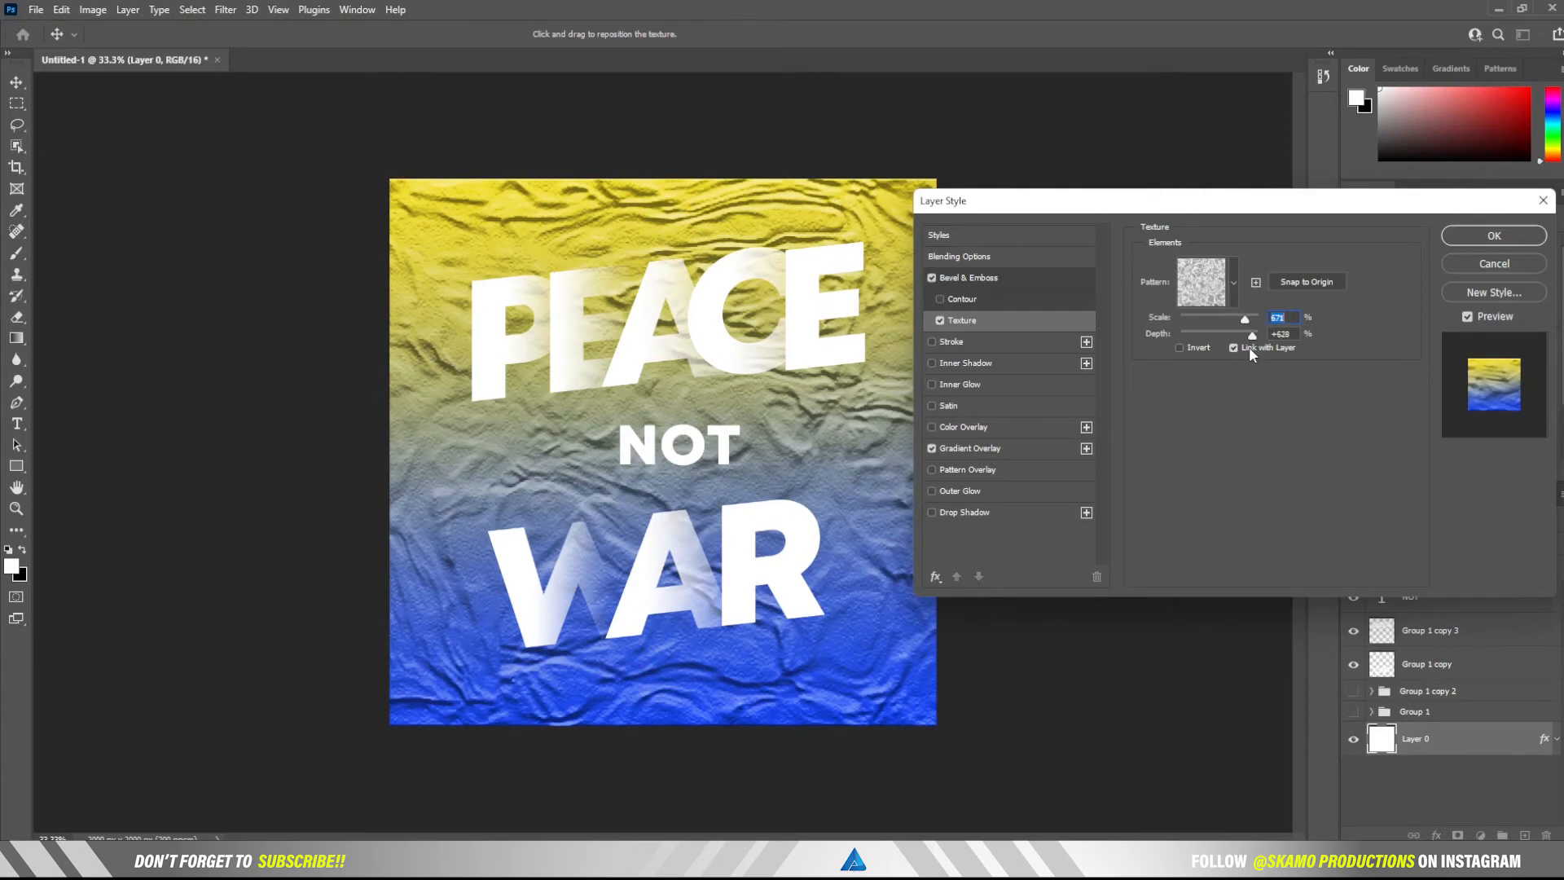
pyautogui.moveTo(1243, 348); pyautogui.dragTo(1244, 348)
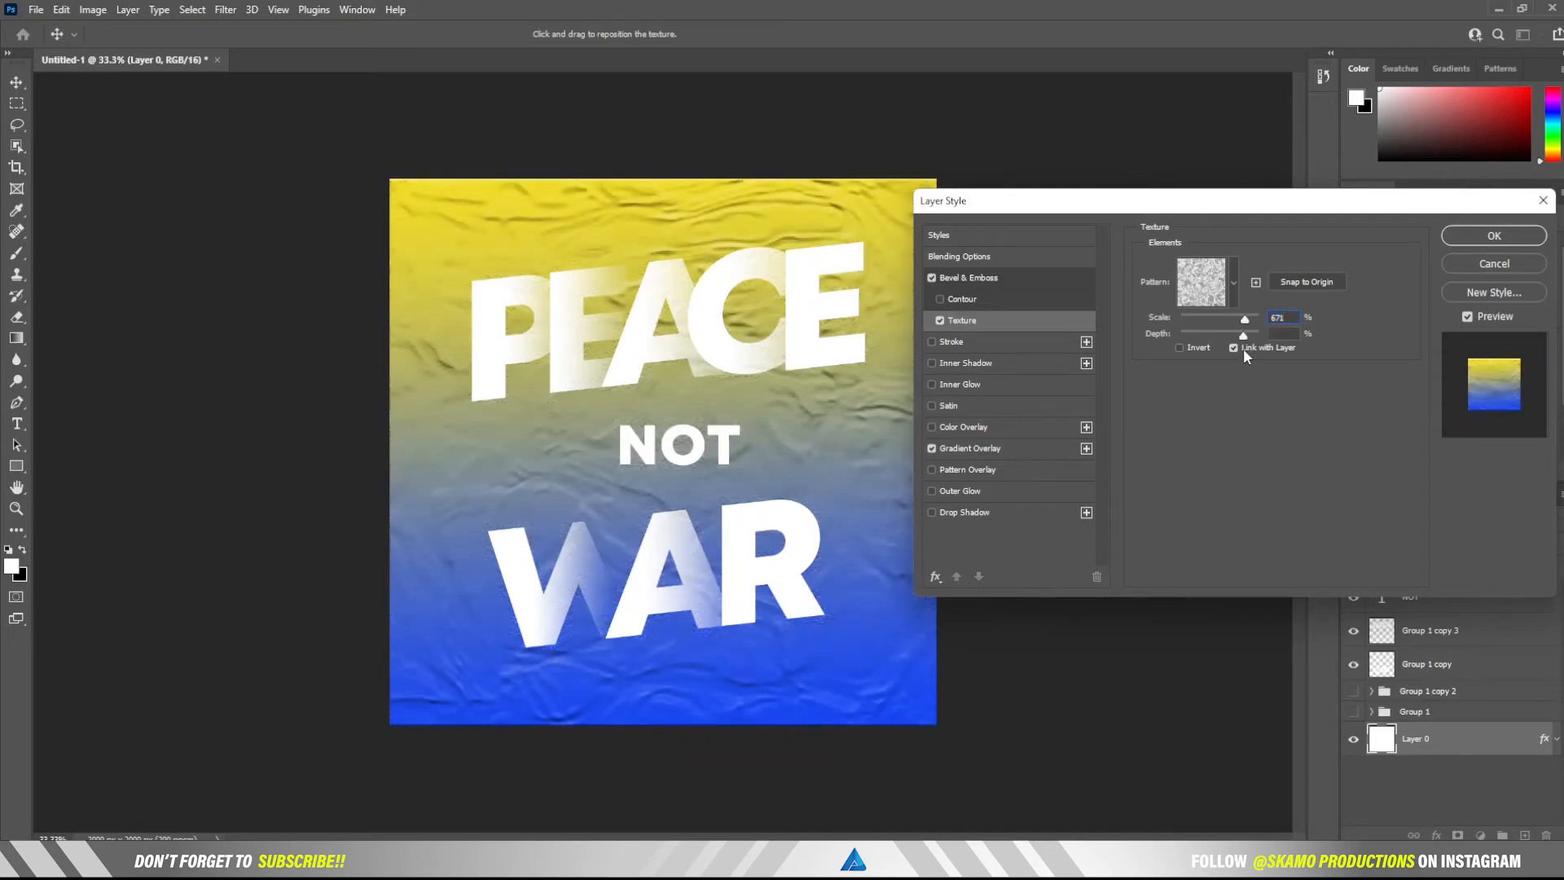
pyautogui.click(1494, 236)
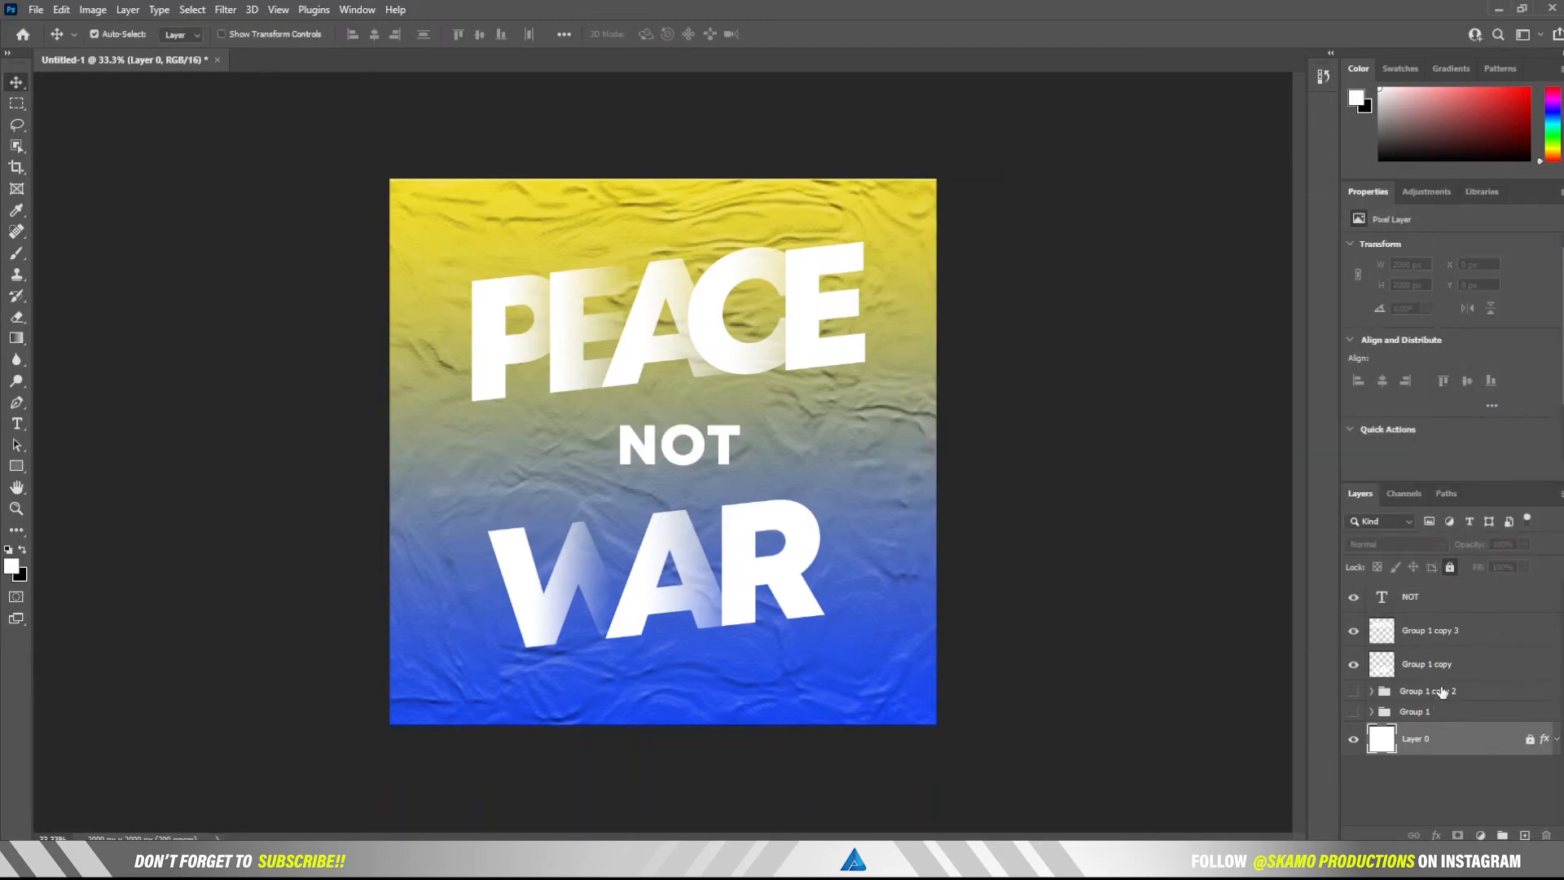
# Set the PEACE layer's Blend If underlying range to 158 and 189 so the background wrinkles show through, and apply it.
pyautogui.click(1470, 635)
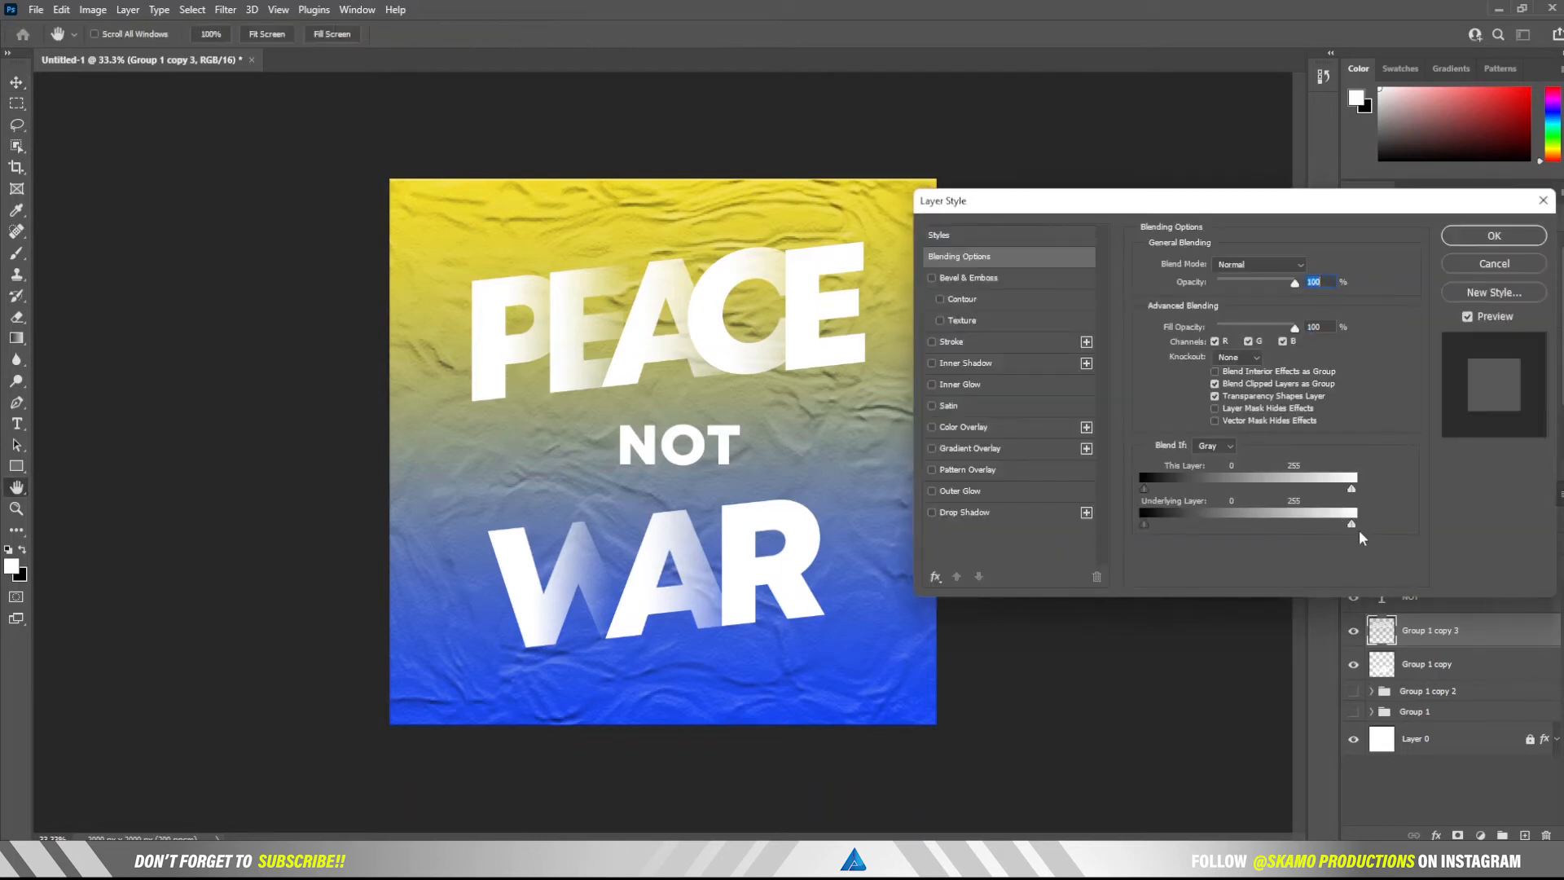
pyautogui.moveTo(1353, 527); pyautogui.dragTo(1331, 526)
pyautogui.moveTo(1146, 527)
pyautogui.mouseDown()
pyautogui.moveTo(1233, 536)
pyautogui.moveTo(1124, 528)
pyautogui.mouseUp()
pyautogui.moveTo(1179, 487); pyautogui.dragTo(1044, 489)
pyautogui.moveTo(1350, 493); pyautogui.dragTo(1299, 528)
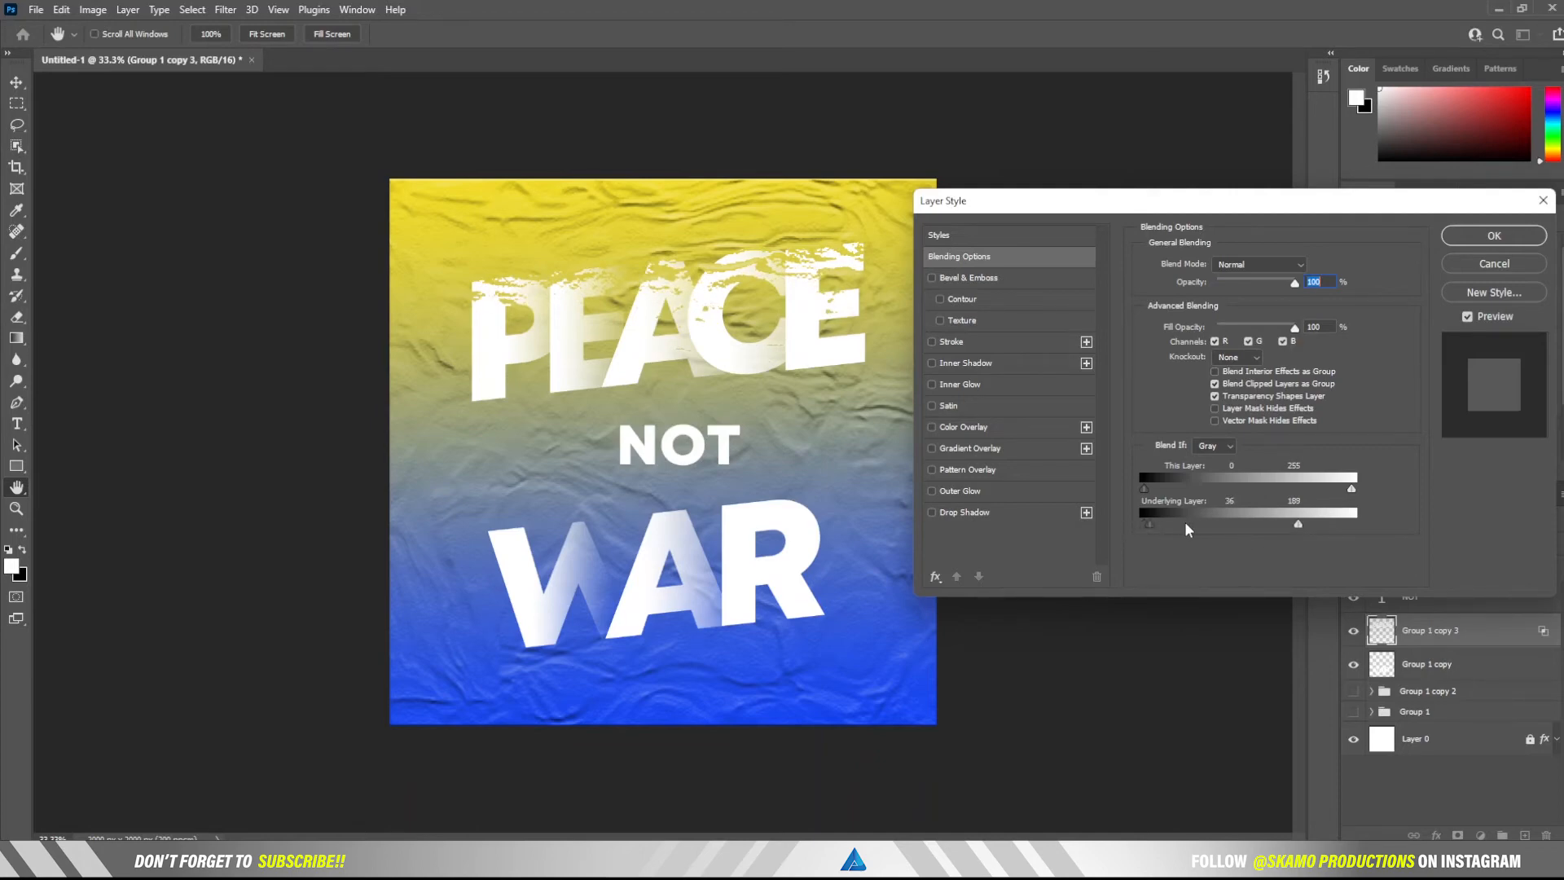
pyautogui.moveTo(1187, 530); pyautogui.dragTo(1276, 530)
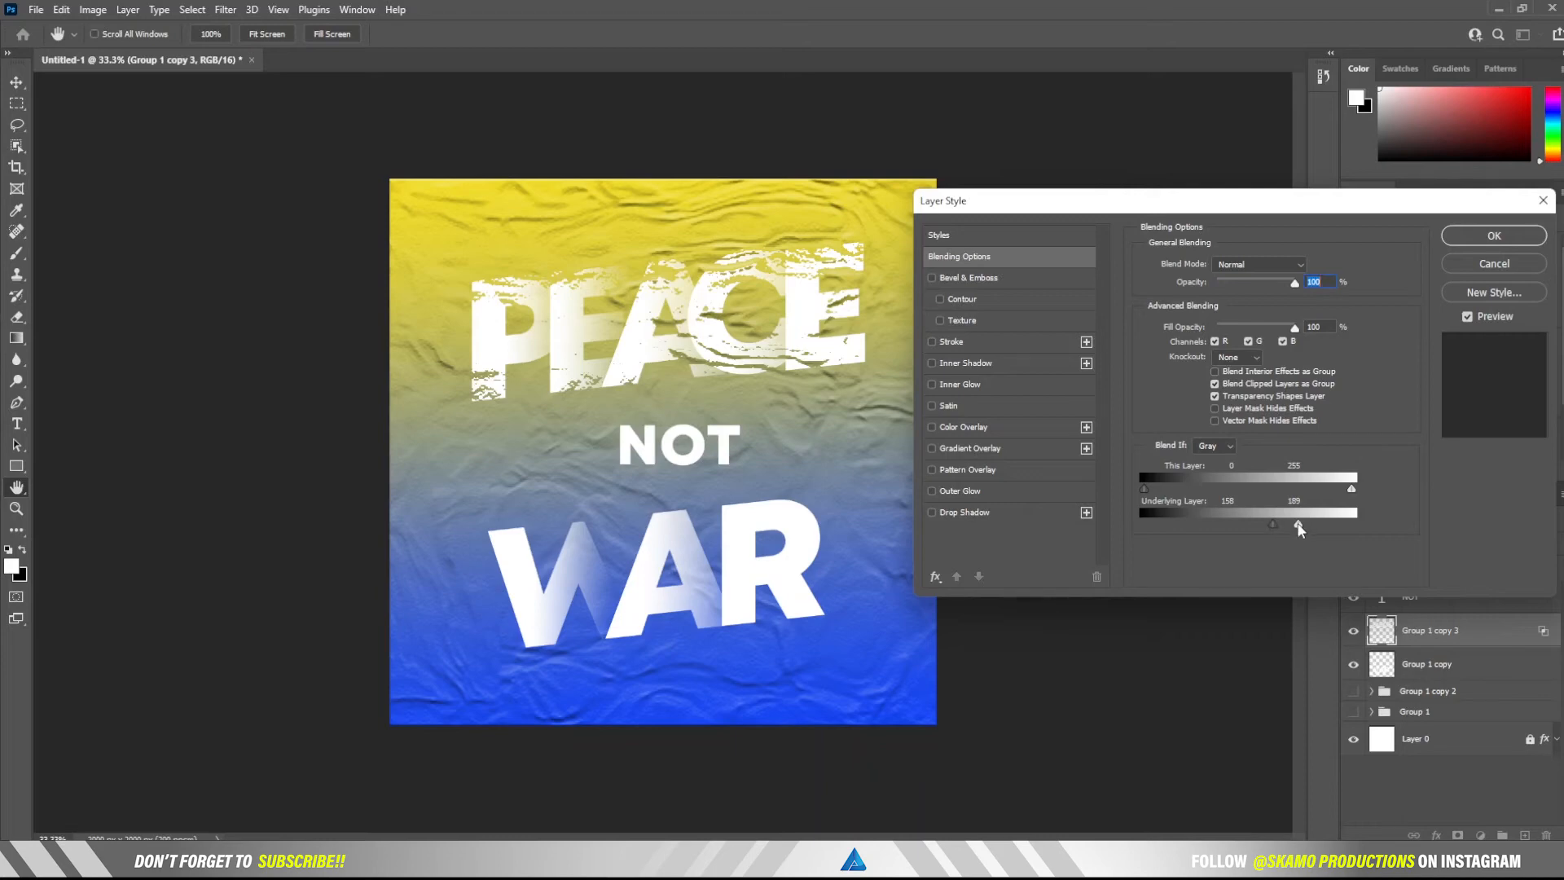
pyautogui.click(1507, 238)
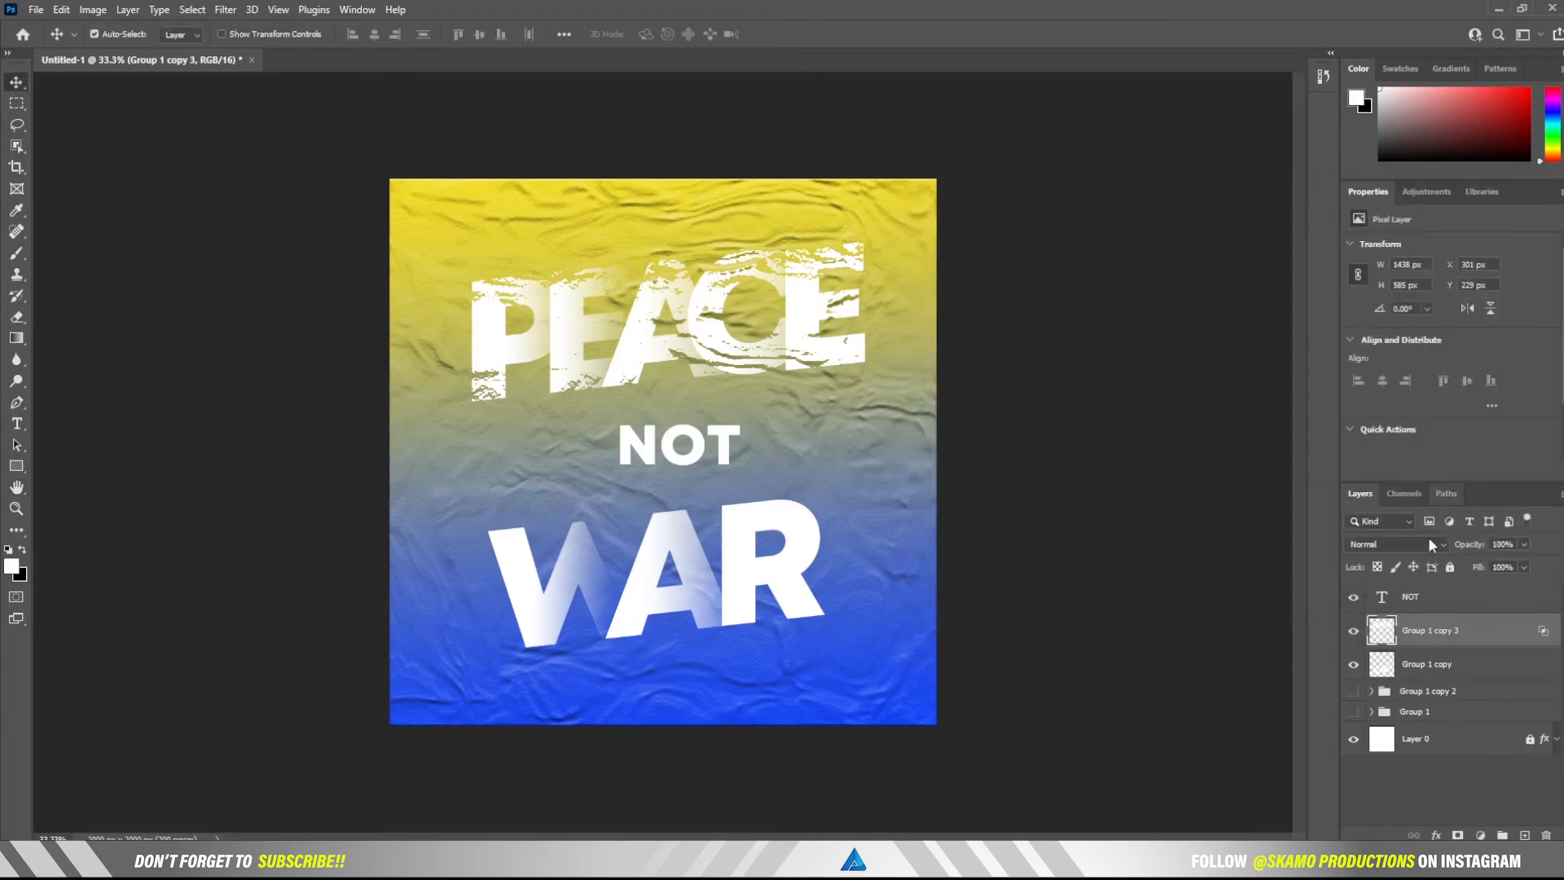
# Set the WAR layer's Blend If underlying range to 95 and about 130, and apply it.
pyautogui.click(1539, 667)
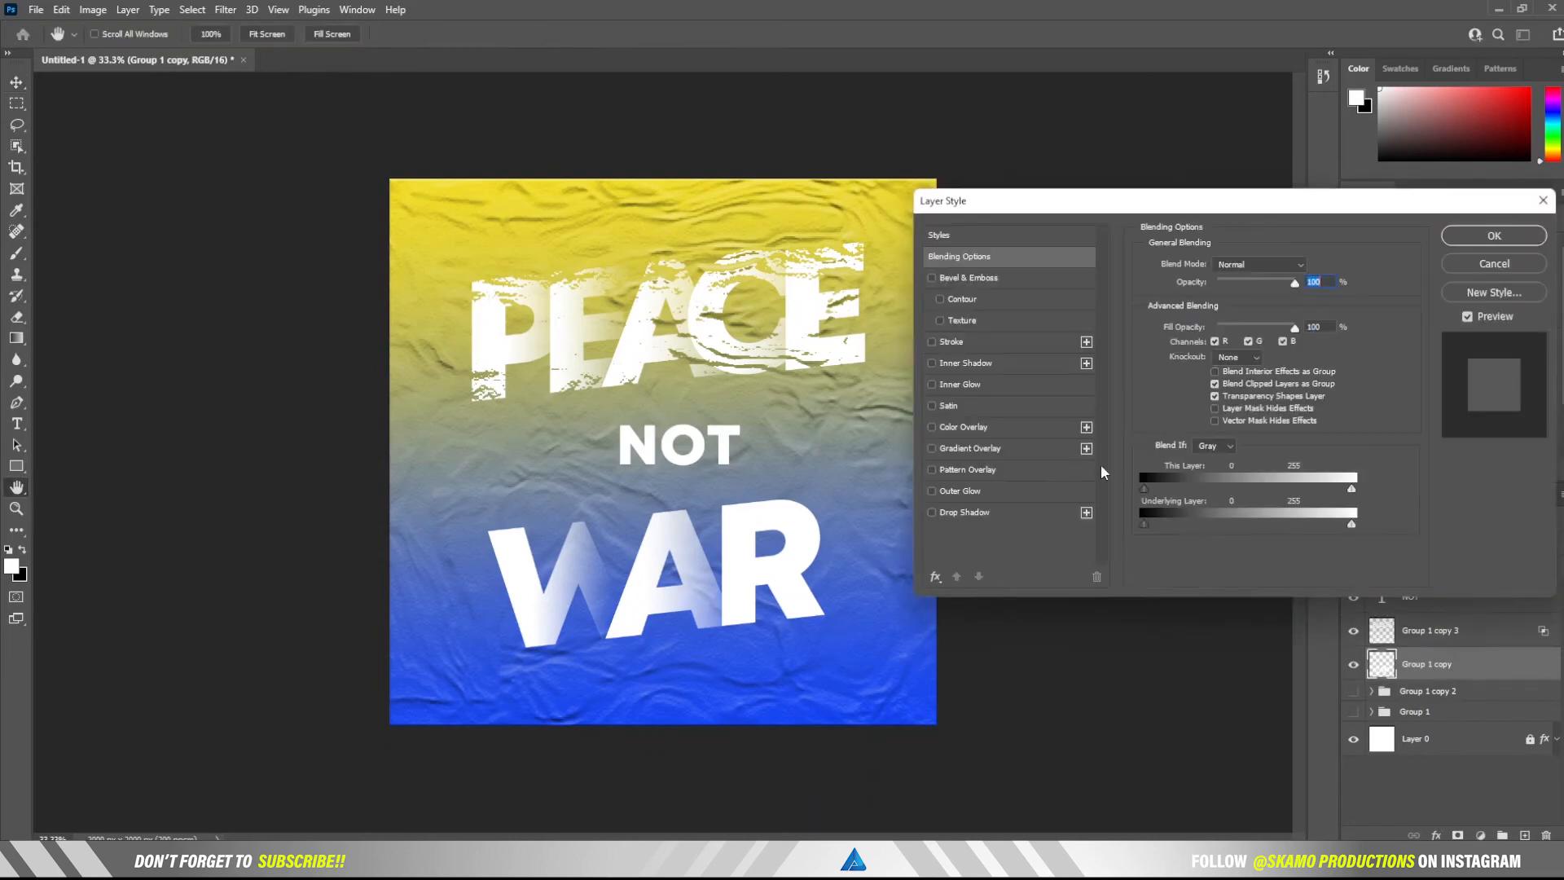
pyautogui.moveTo(1142, 527); pyautogui.dragTo(1223, 535)
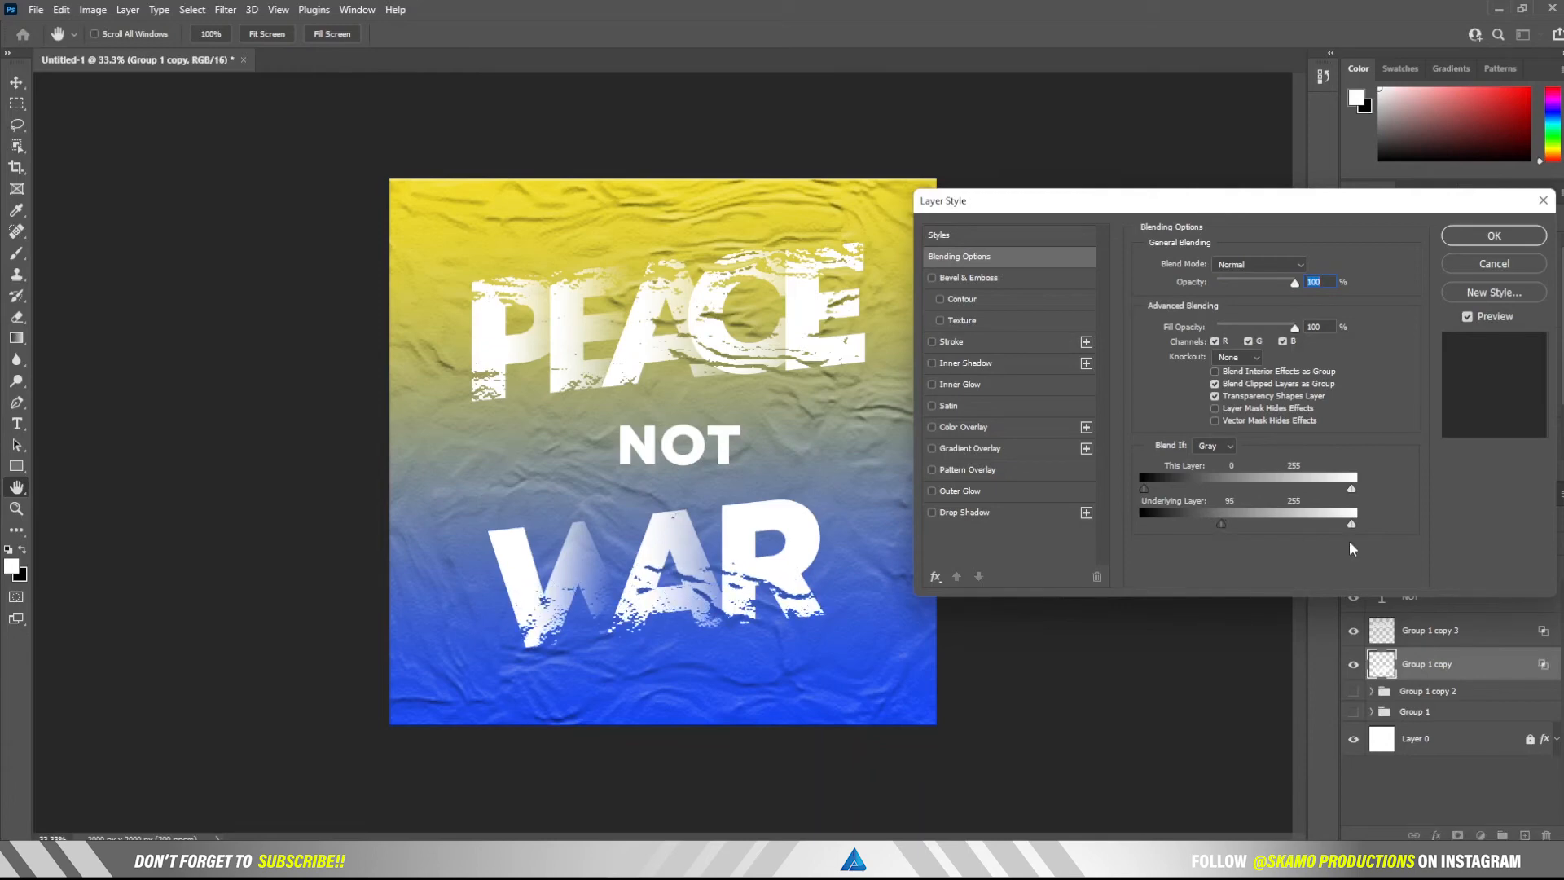
pyautogui.moveTo(1352, 528); pyautogui.dragTo(1254, 550)
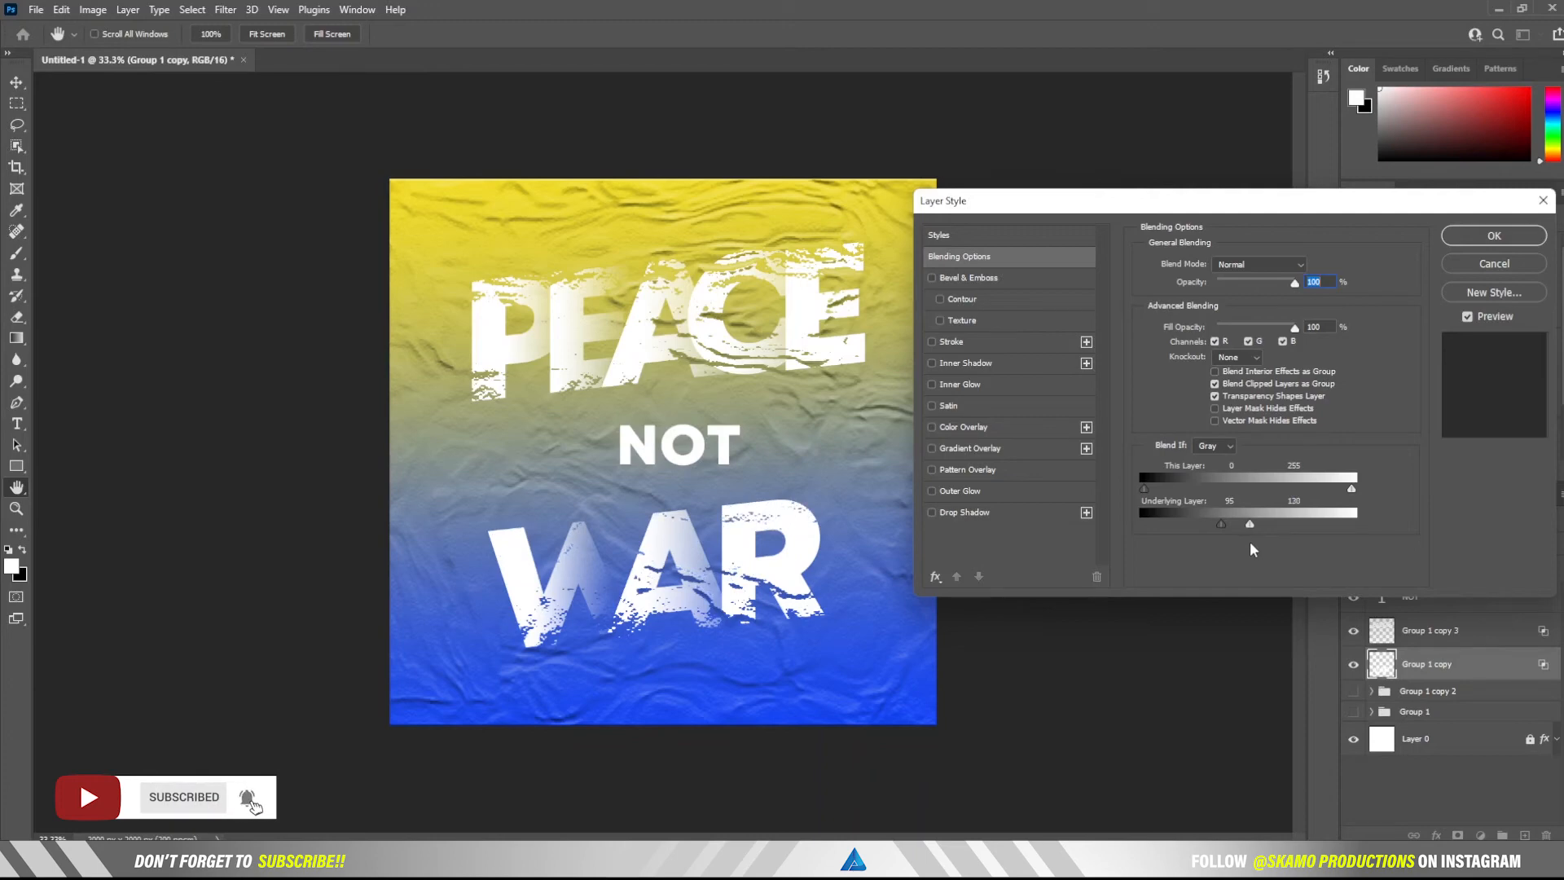
pyautogui.click(1496, 238)
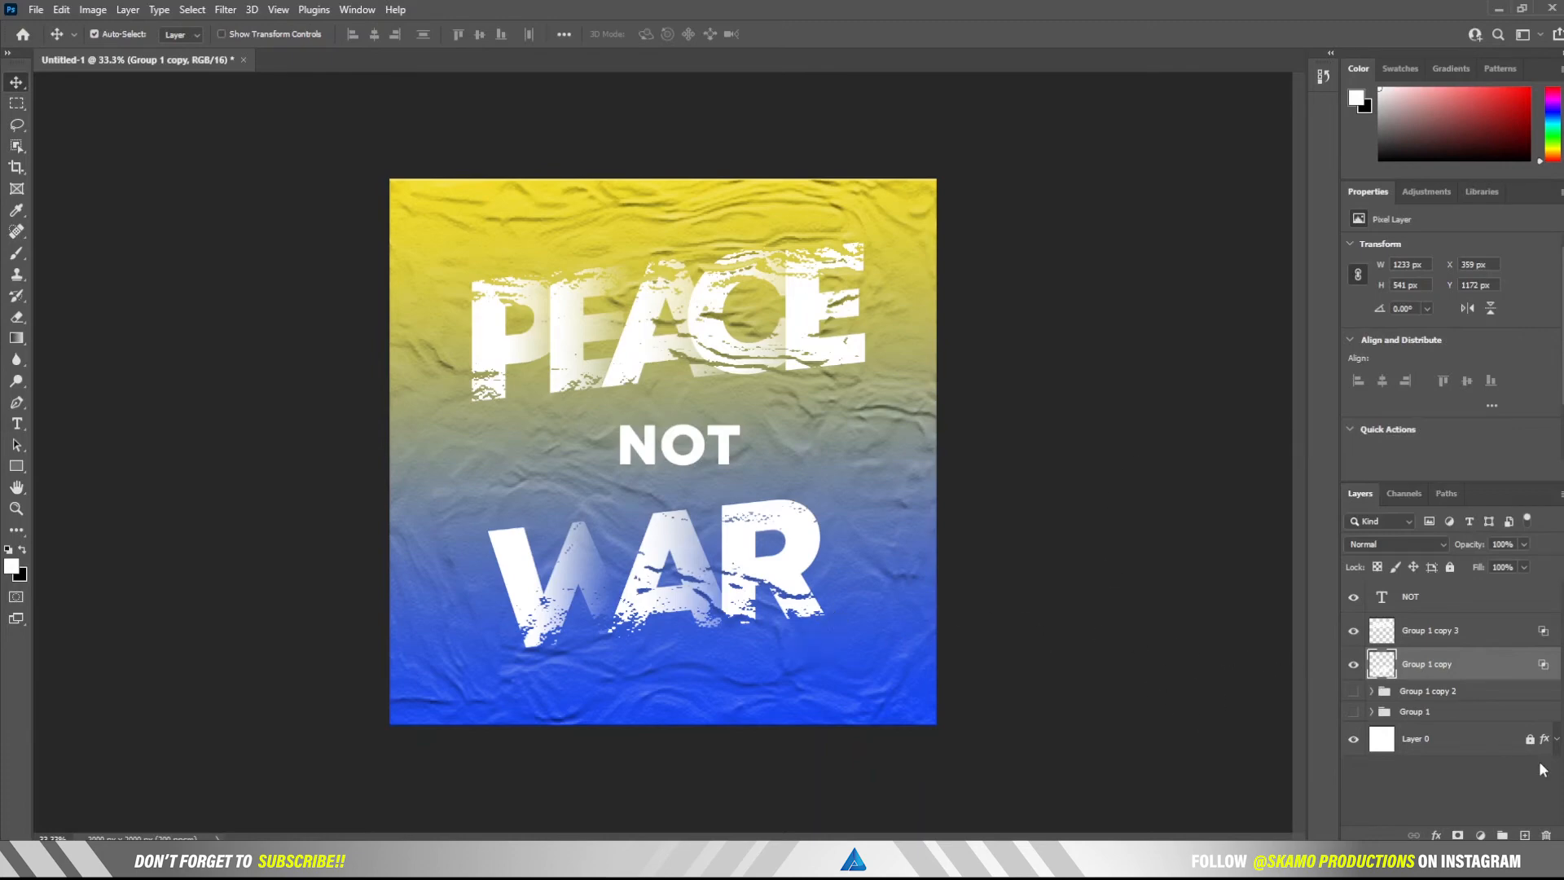
# Lock the hidden groups Group 1 copy 2 and Group 1, and unlock Layer 0.
pyautogui.click(1488, 694)
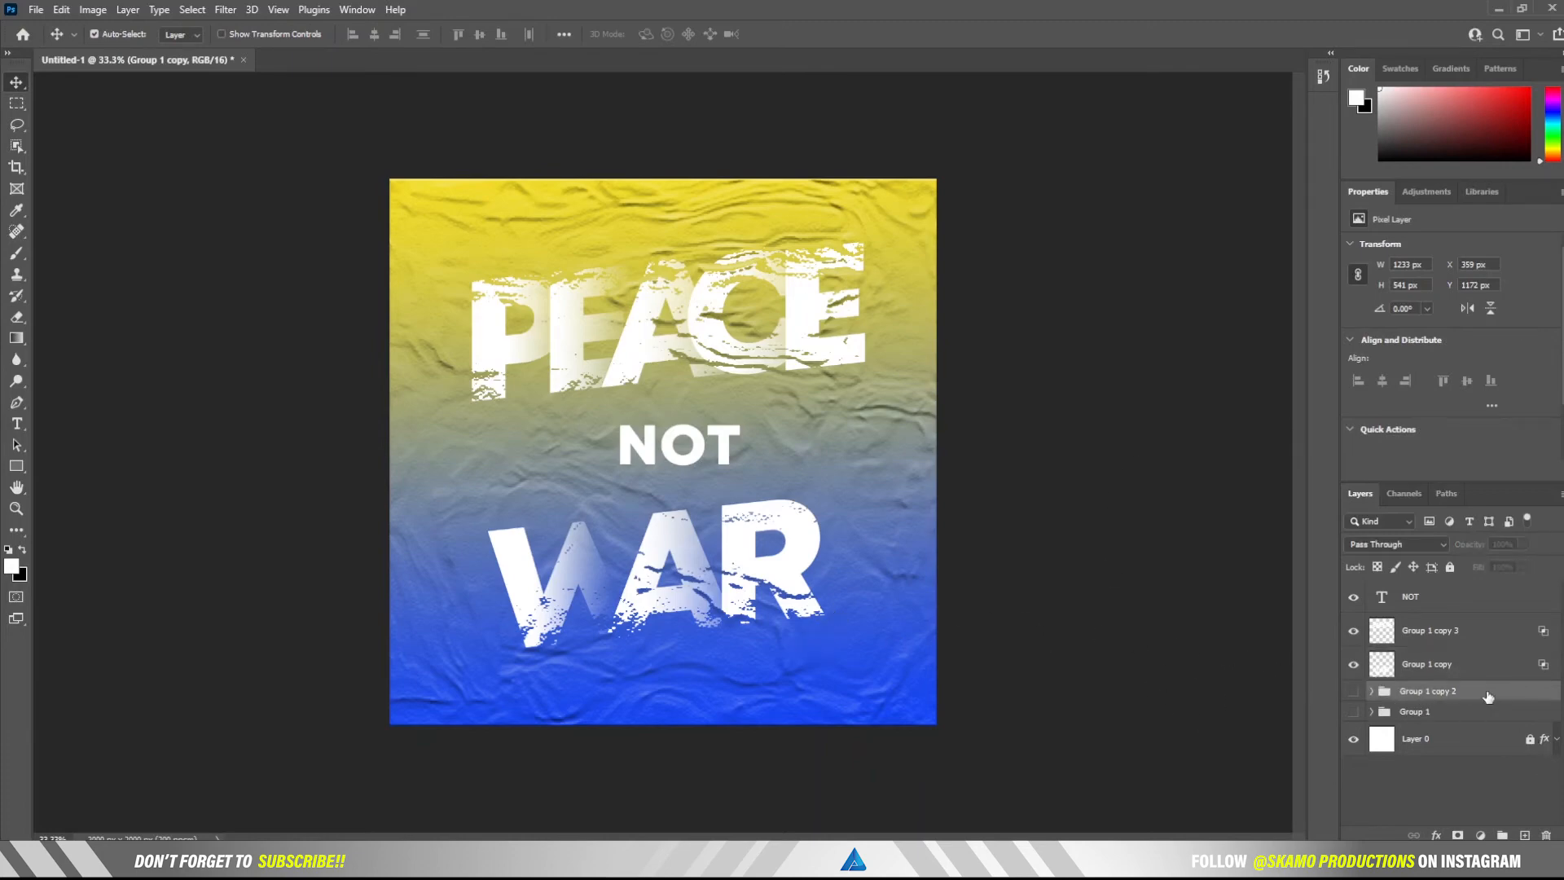
pyautogui.click(1449, 568)
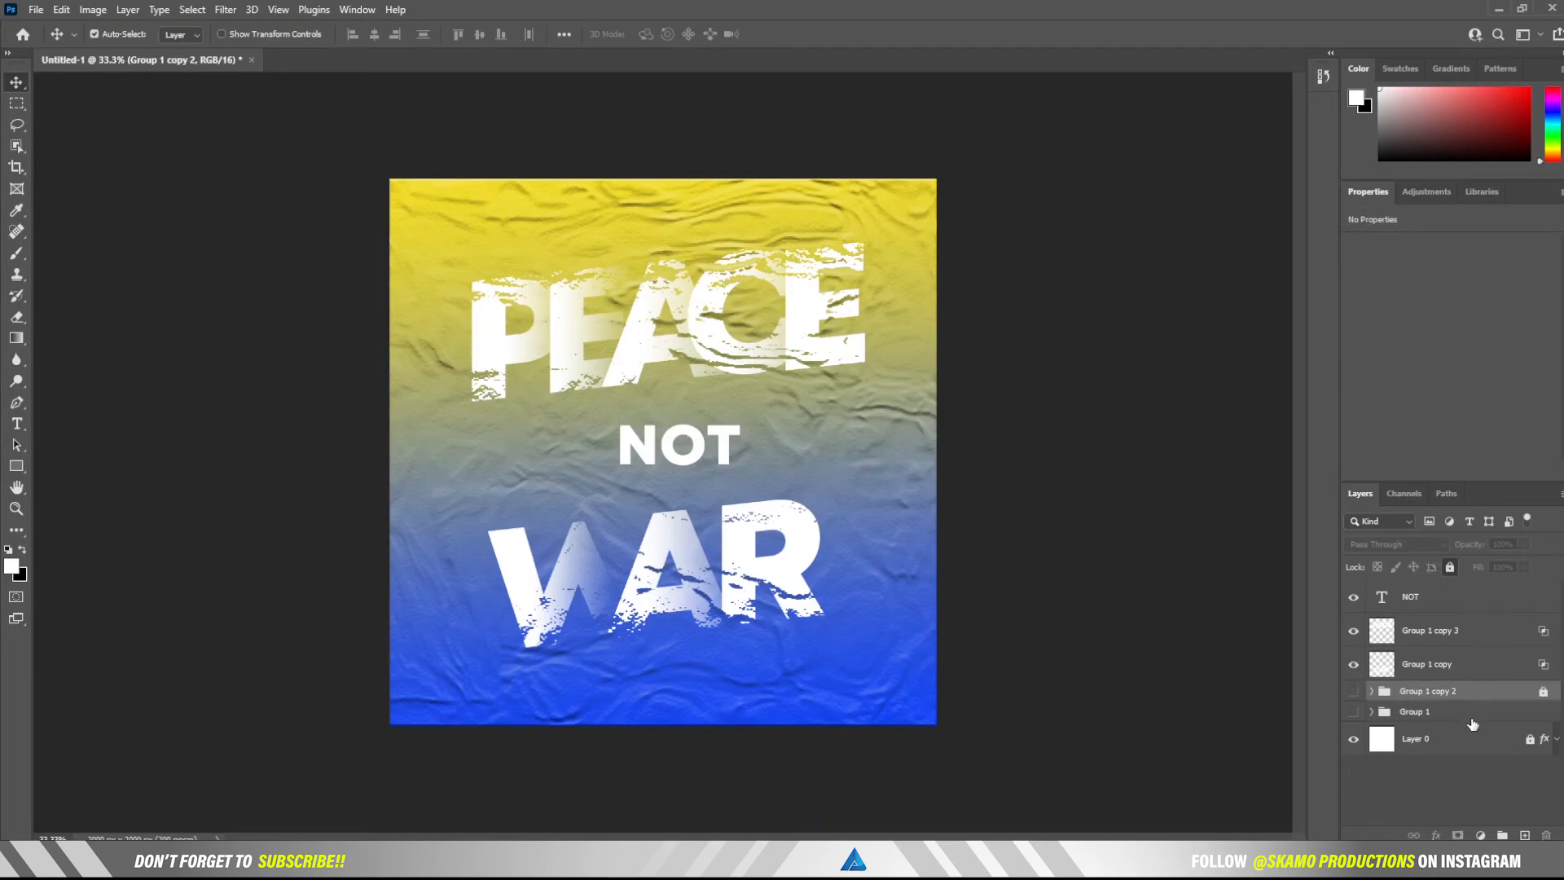
pyautogui.click(1471, 713)
pyautogui.click(1449, 567)
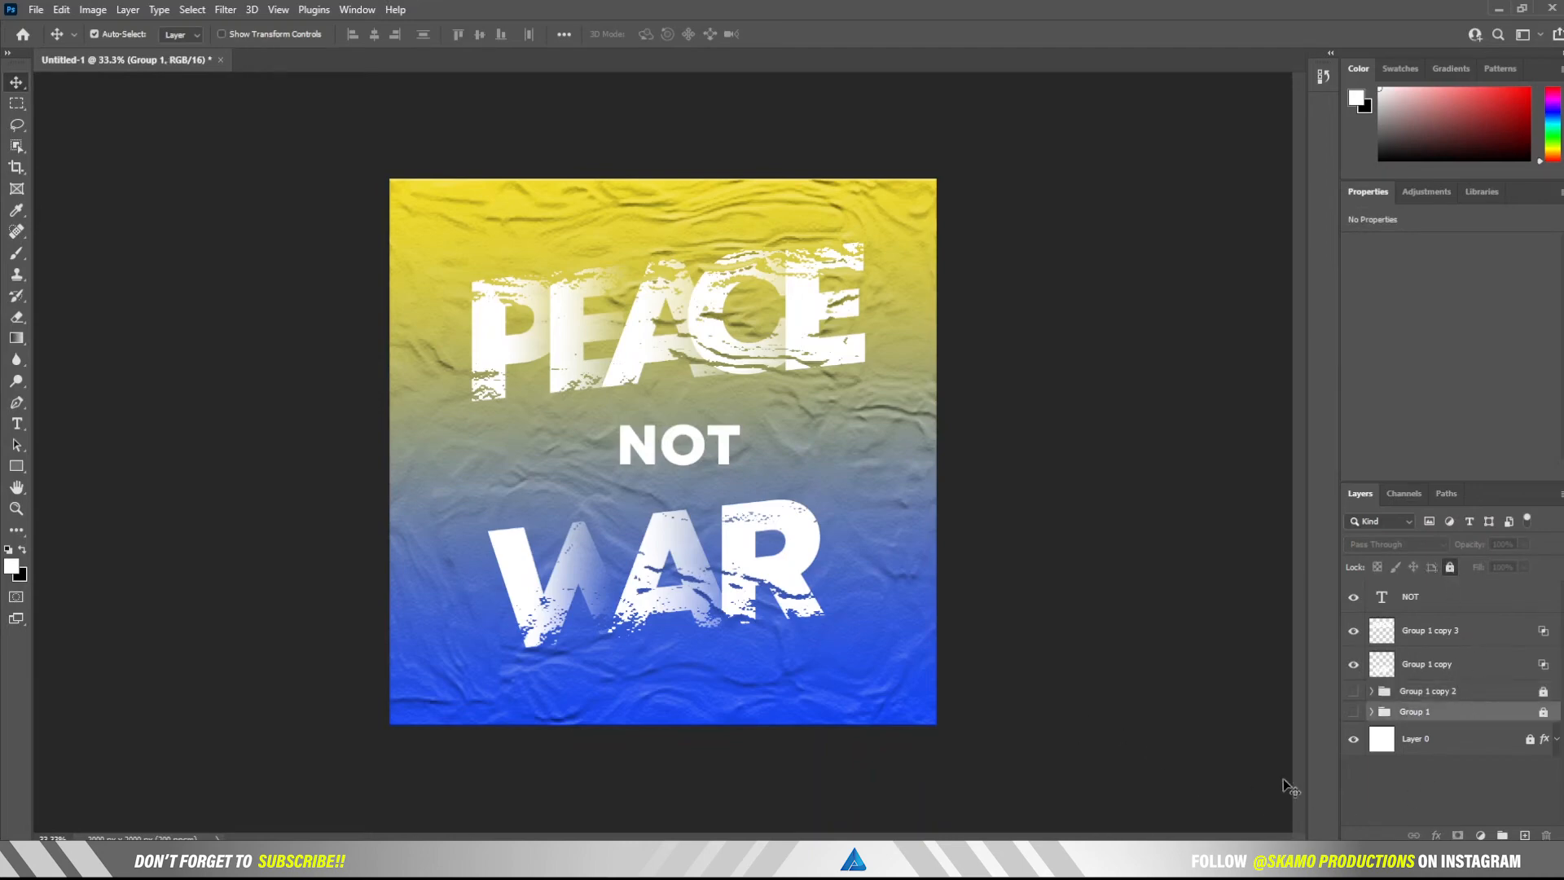
pyautogui.click(1405, 766)
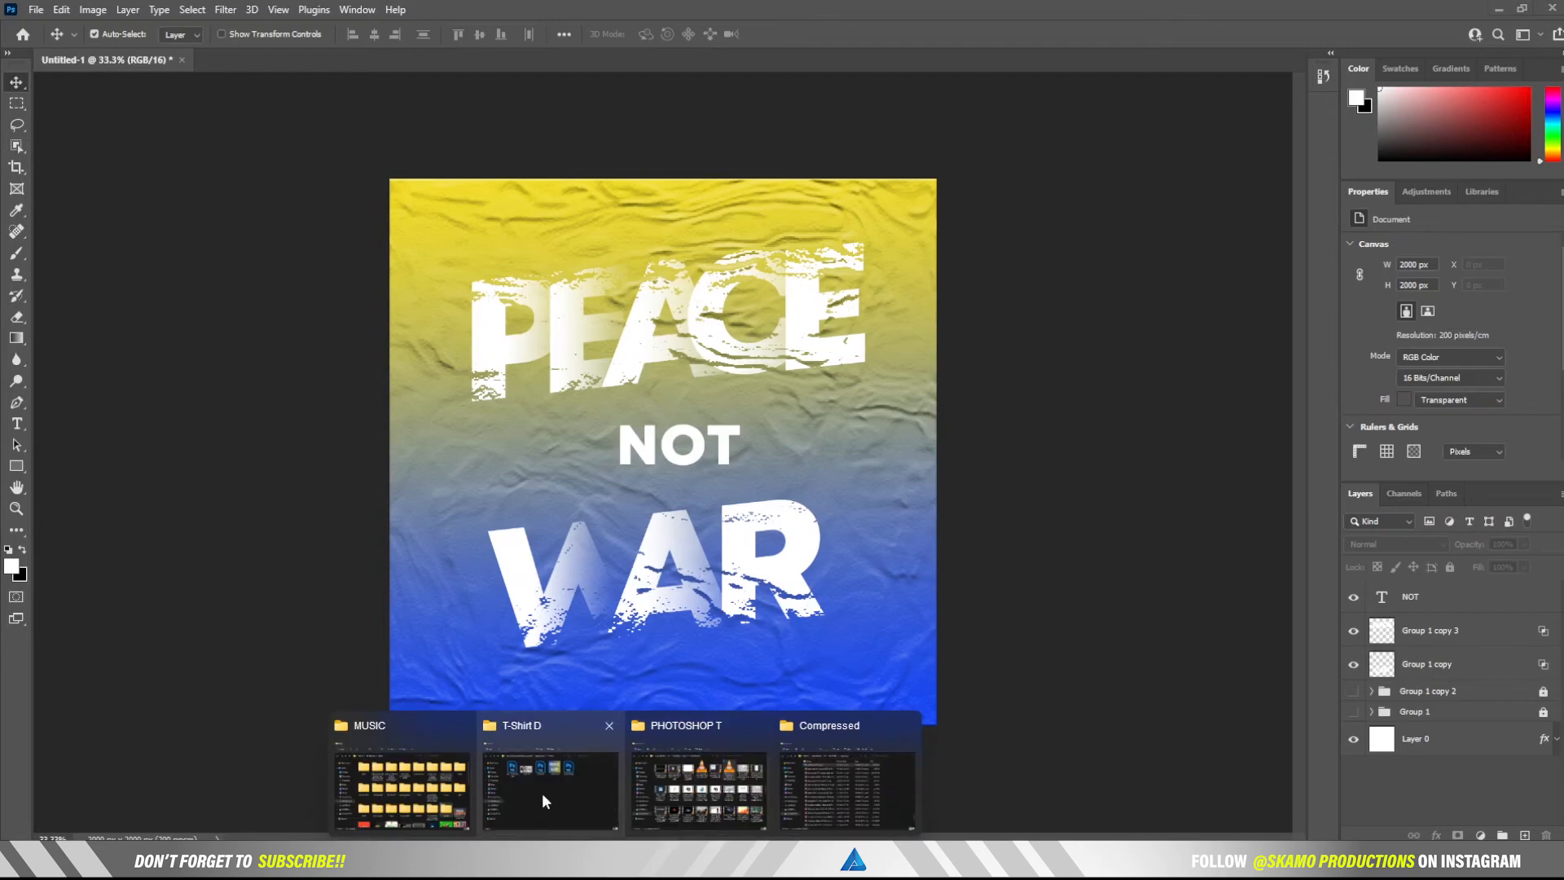
# Open Grey-T-Shirt-Mockup.psd from the T-Shirt D folder and open the contents of its Place your Design smart object.
pyautogui.click(542, 794)
pyautogui.doubleClick(538, 269)
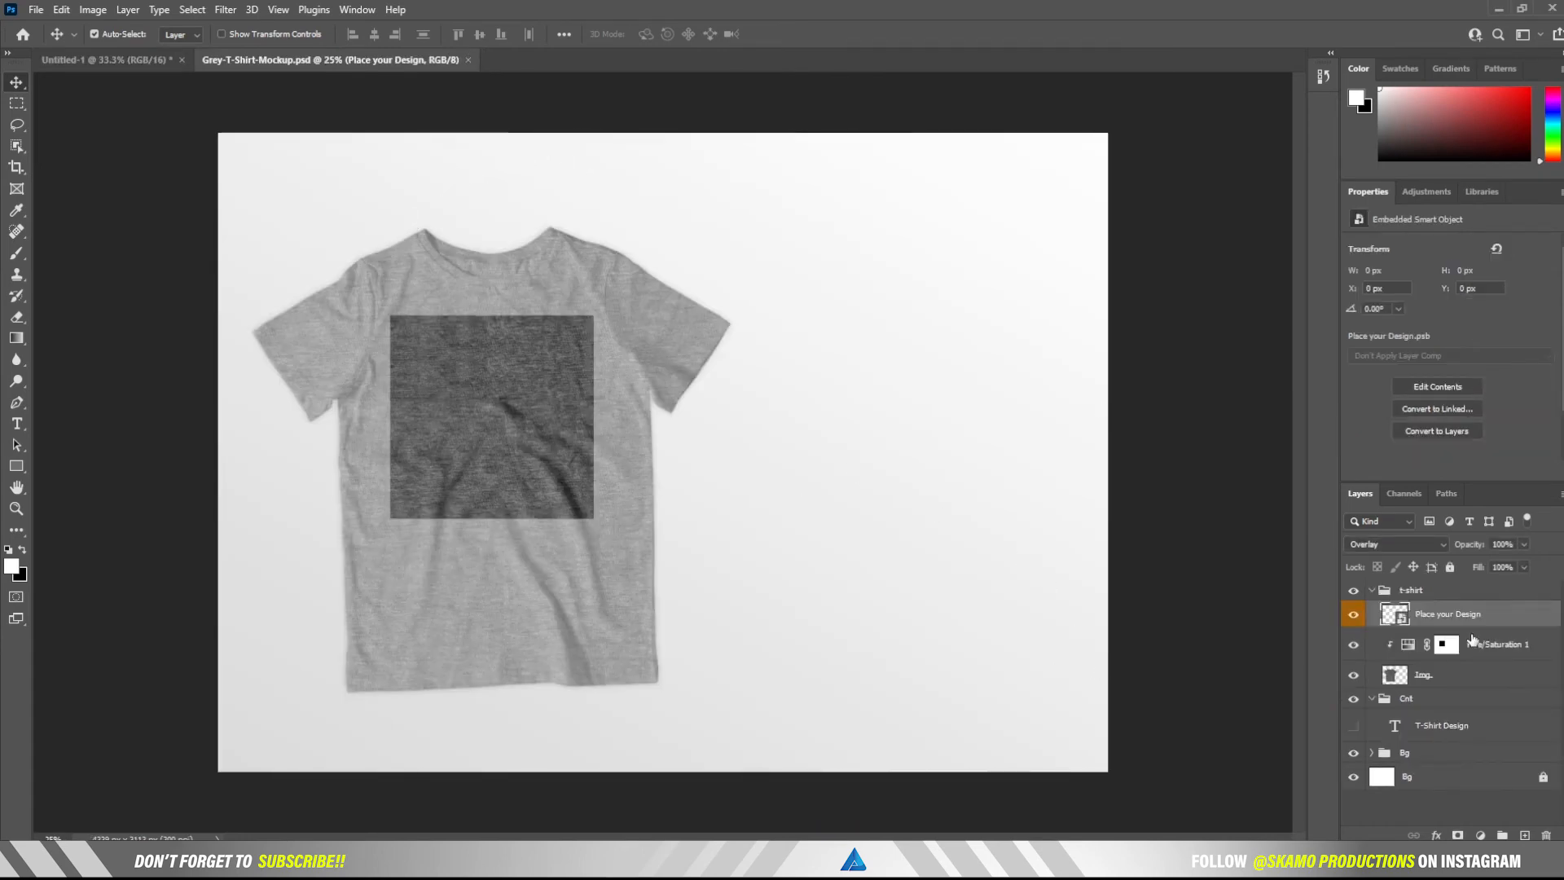
pyautogui.doubleClick(1395, 616)
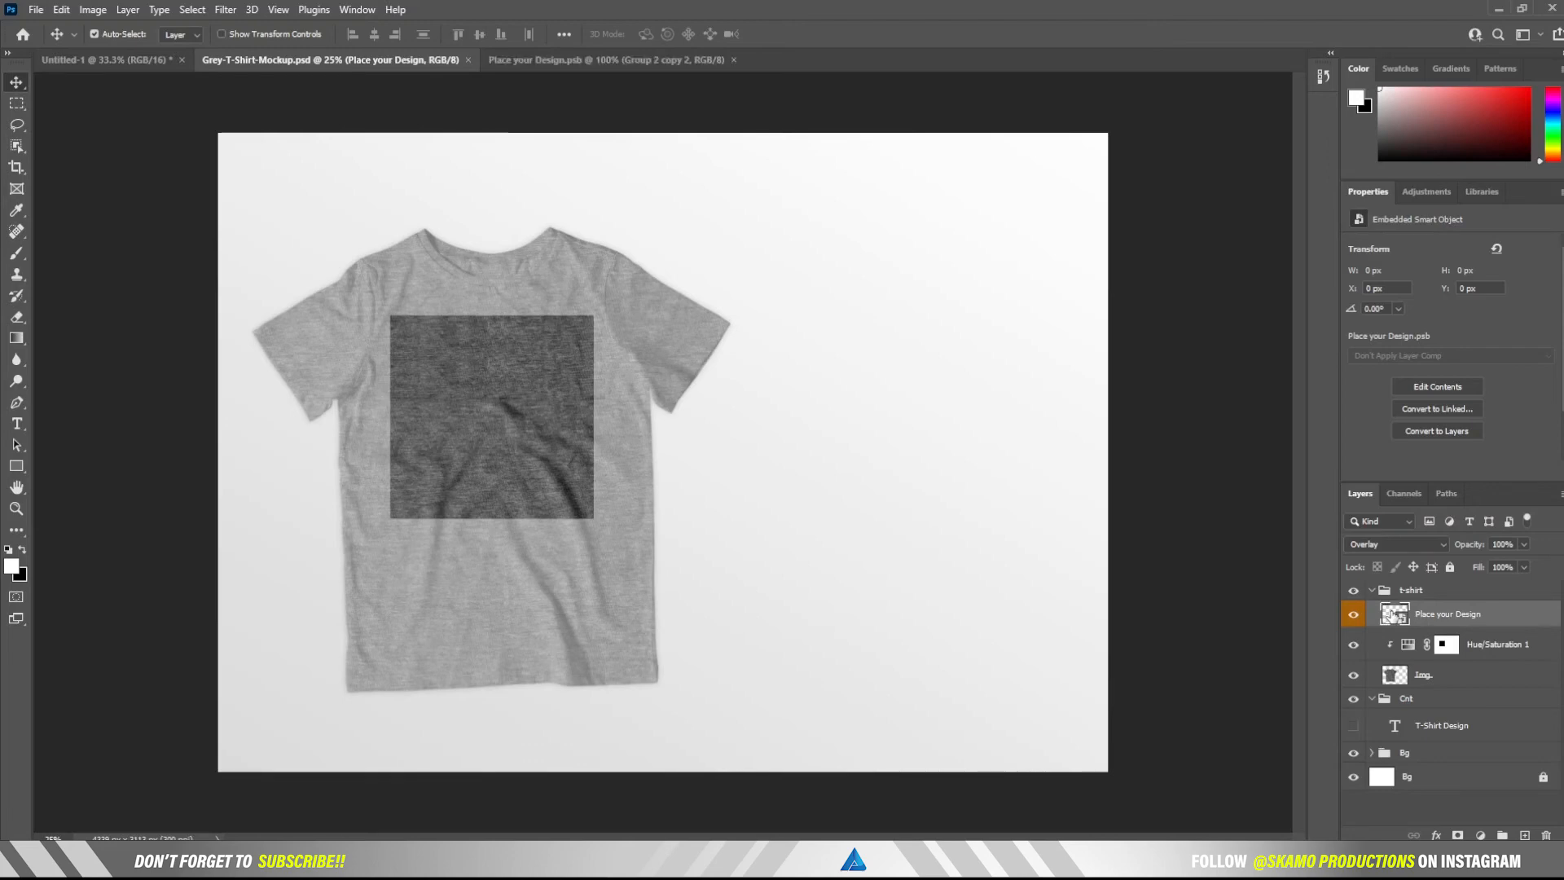
# Copy the NOT, PEACE, WAR and gradient background layers from Untitled-1 into Place your Design.psb, accepting the different bit depth.
pyautogui.click(121, 56)
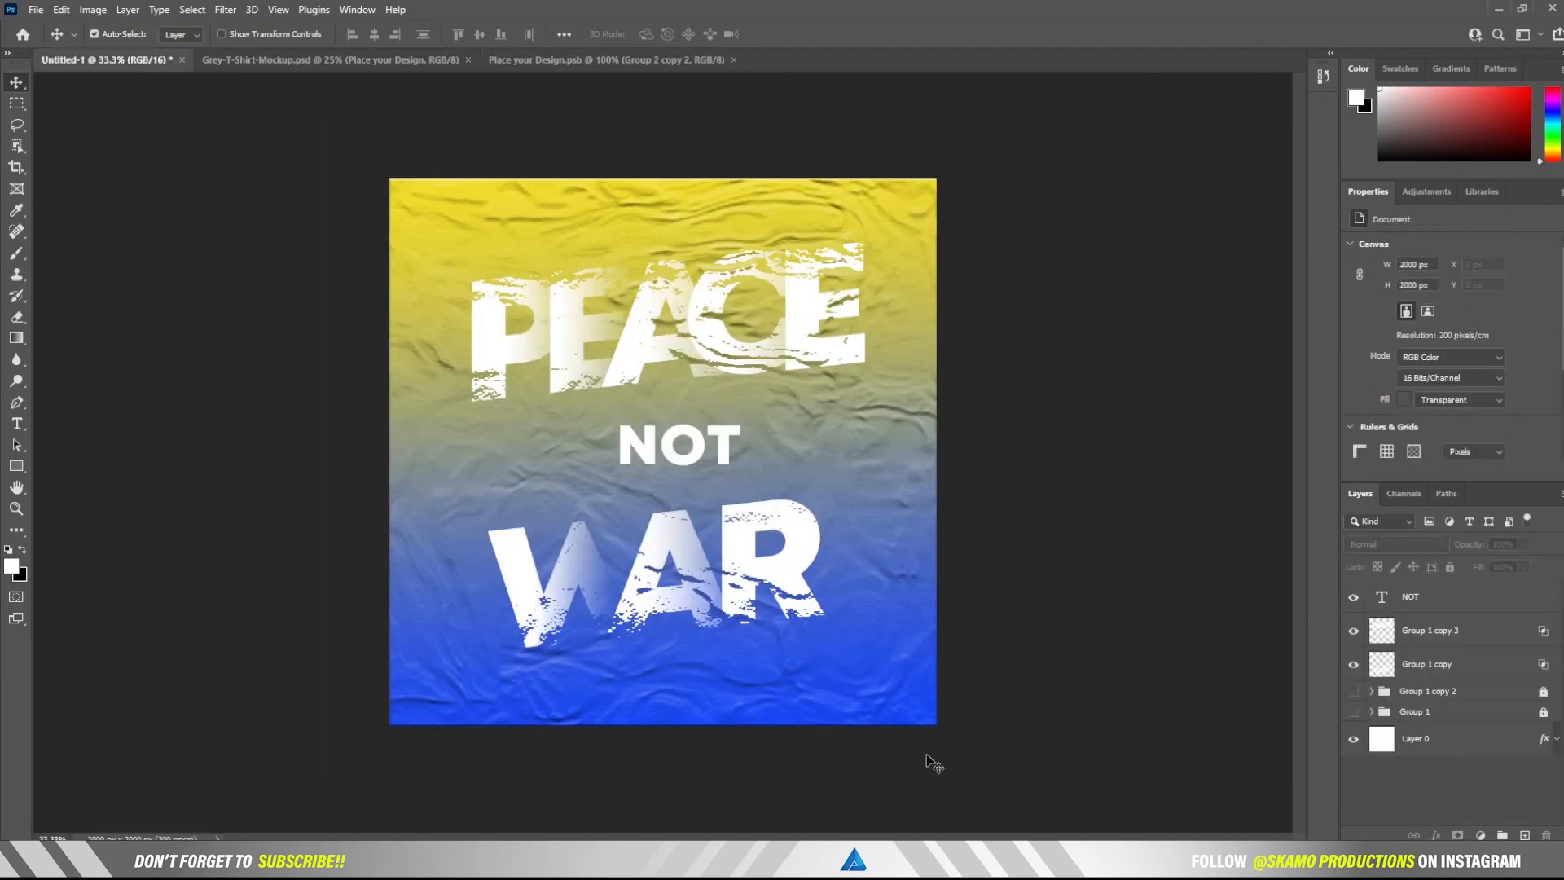
pyautogui.moveTo(969, 751); pyautogui.dragTo(313, 211)
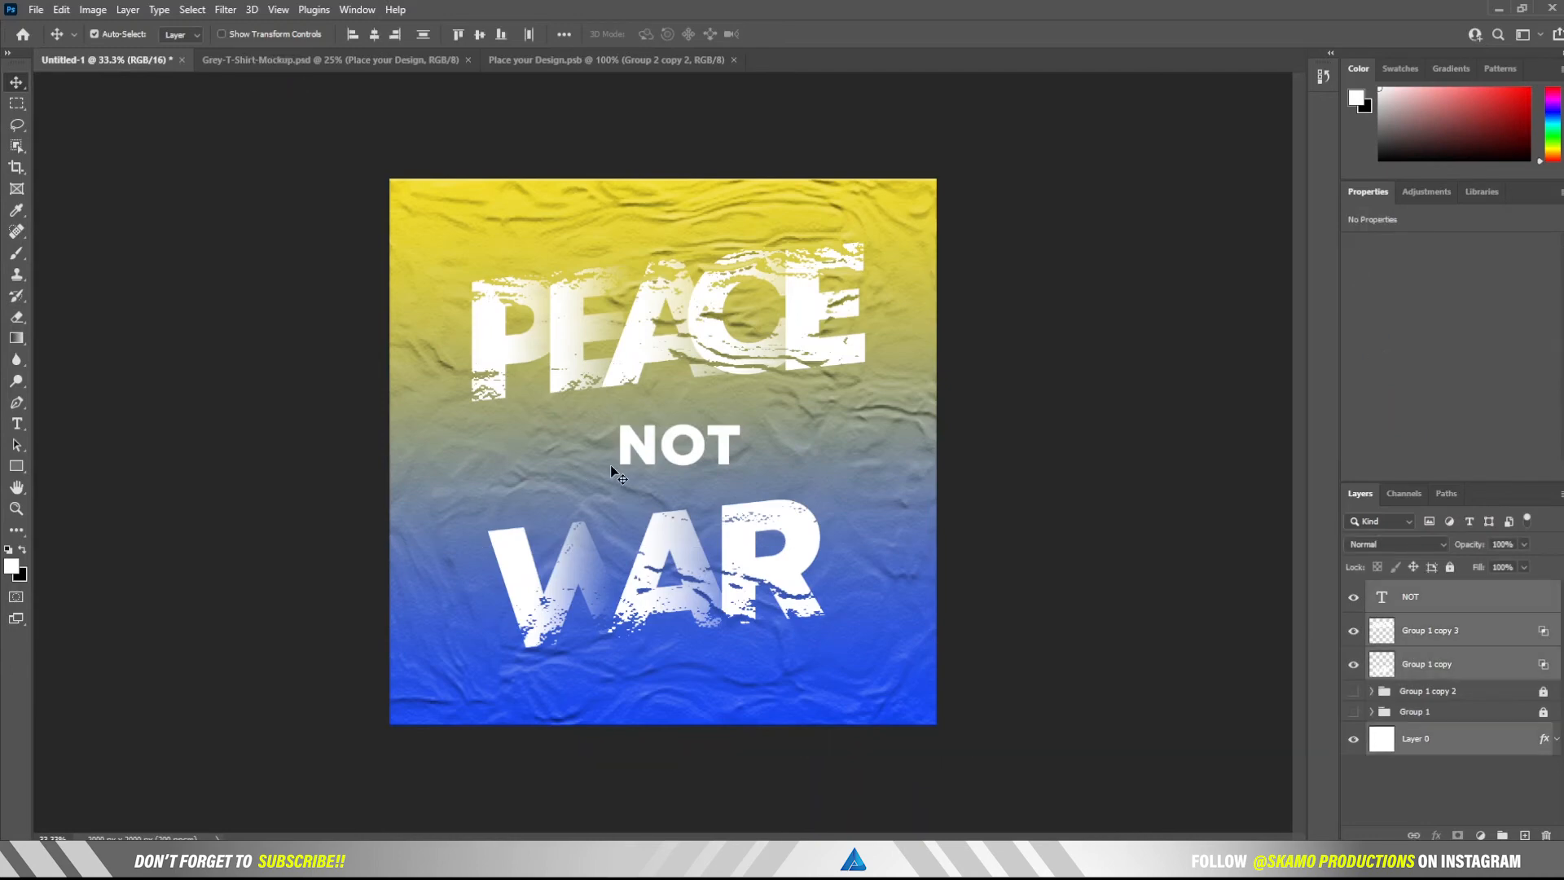
pyautogui.moveTo(615, 462)
pyautogui.mouseDown()
pyautogui.moveTo(562, 63)
pyautogui.moveTo(649, 295)
pyautogui.moveTo(604, 420)
pyautogui.moveTo(613, 446)
pyautogui.mouseUp()
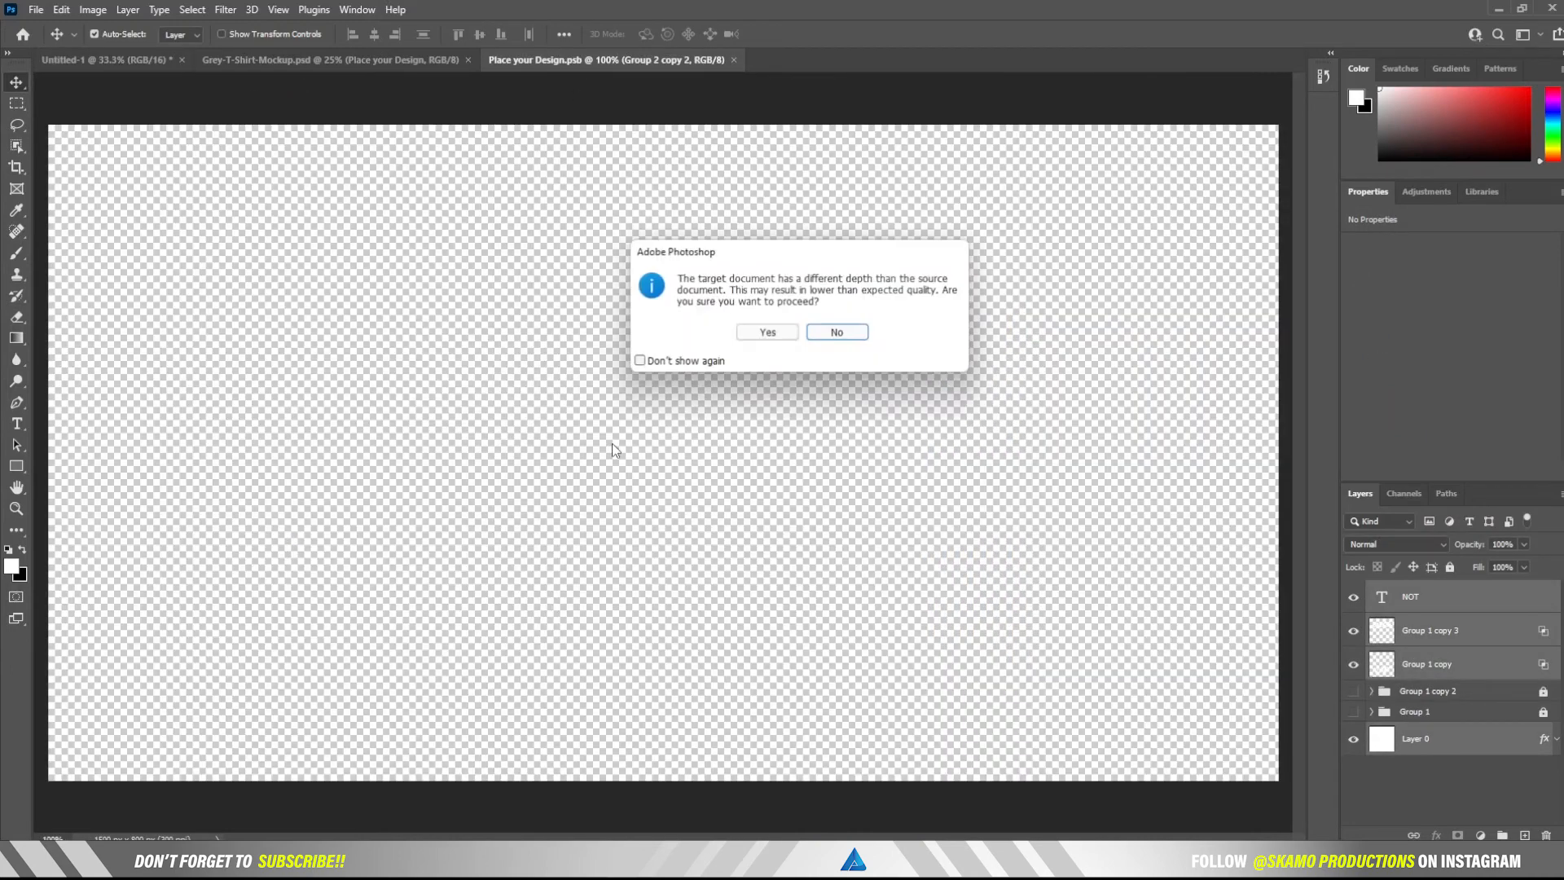
pyautogui.click(773, 342)
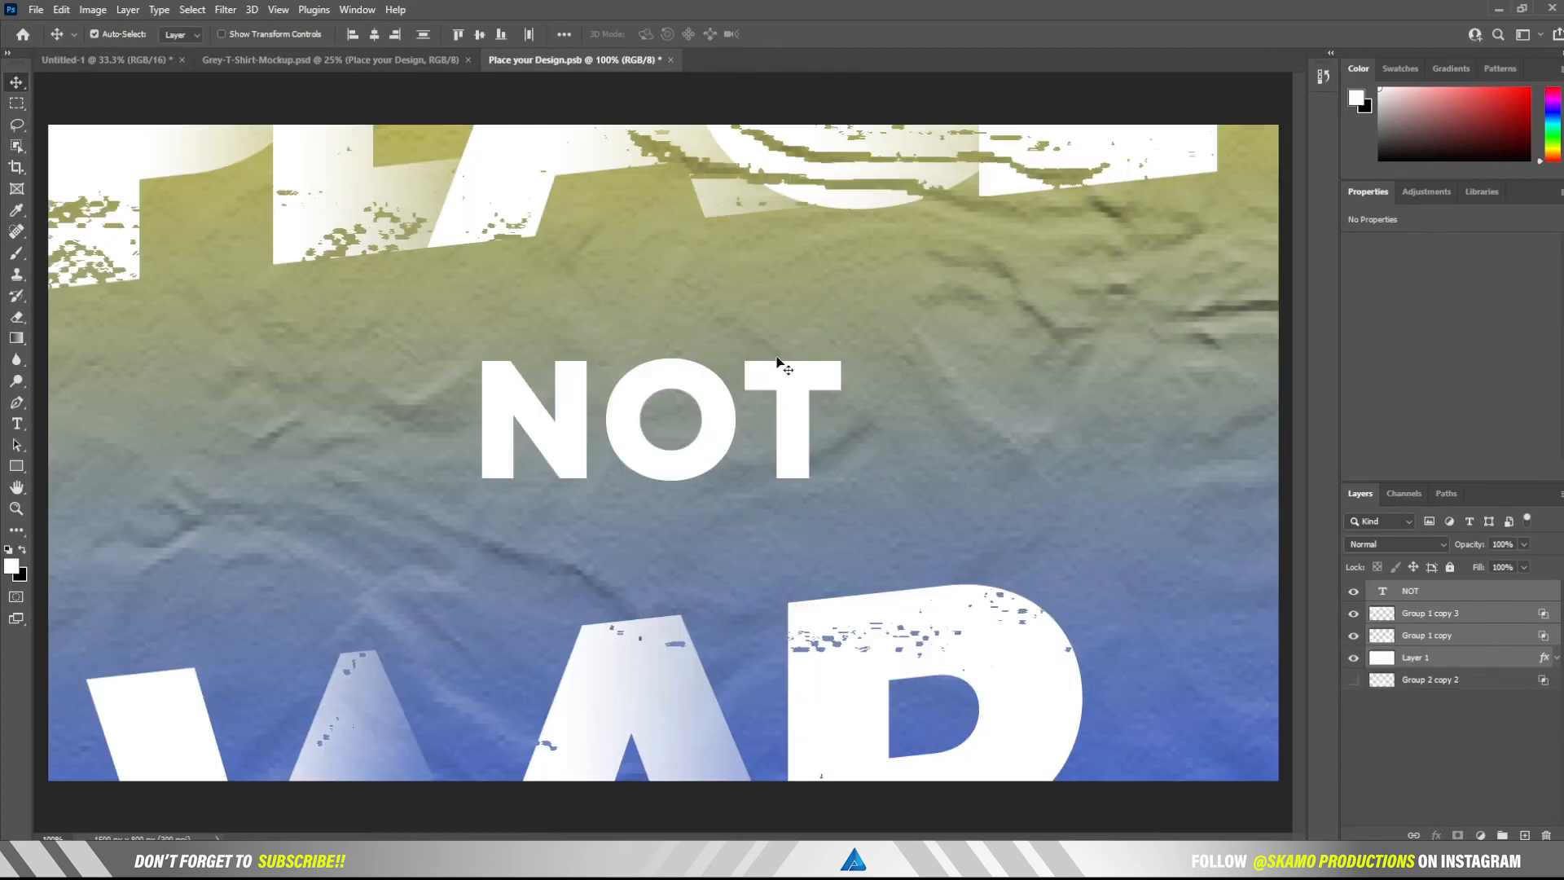
# Scale the placed design layers together to about 46% and move them over the middle of the canvas.
pyautogui.moveTo(823, 418); pyautogui.dragTo(824, 431)
pyautogui.hotkey('ctrl', 't')
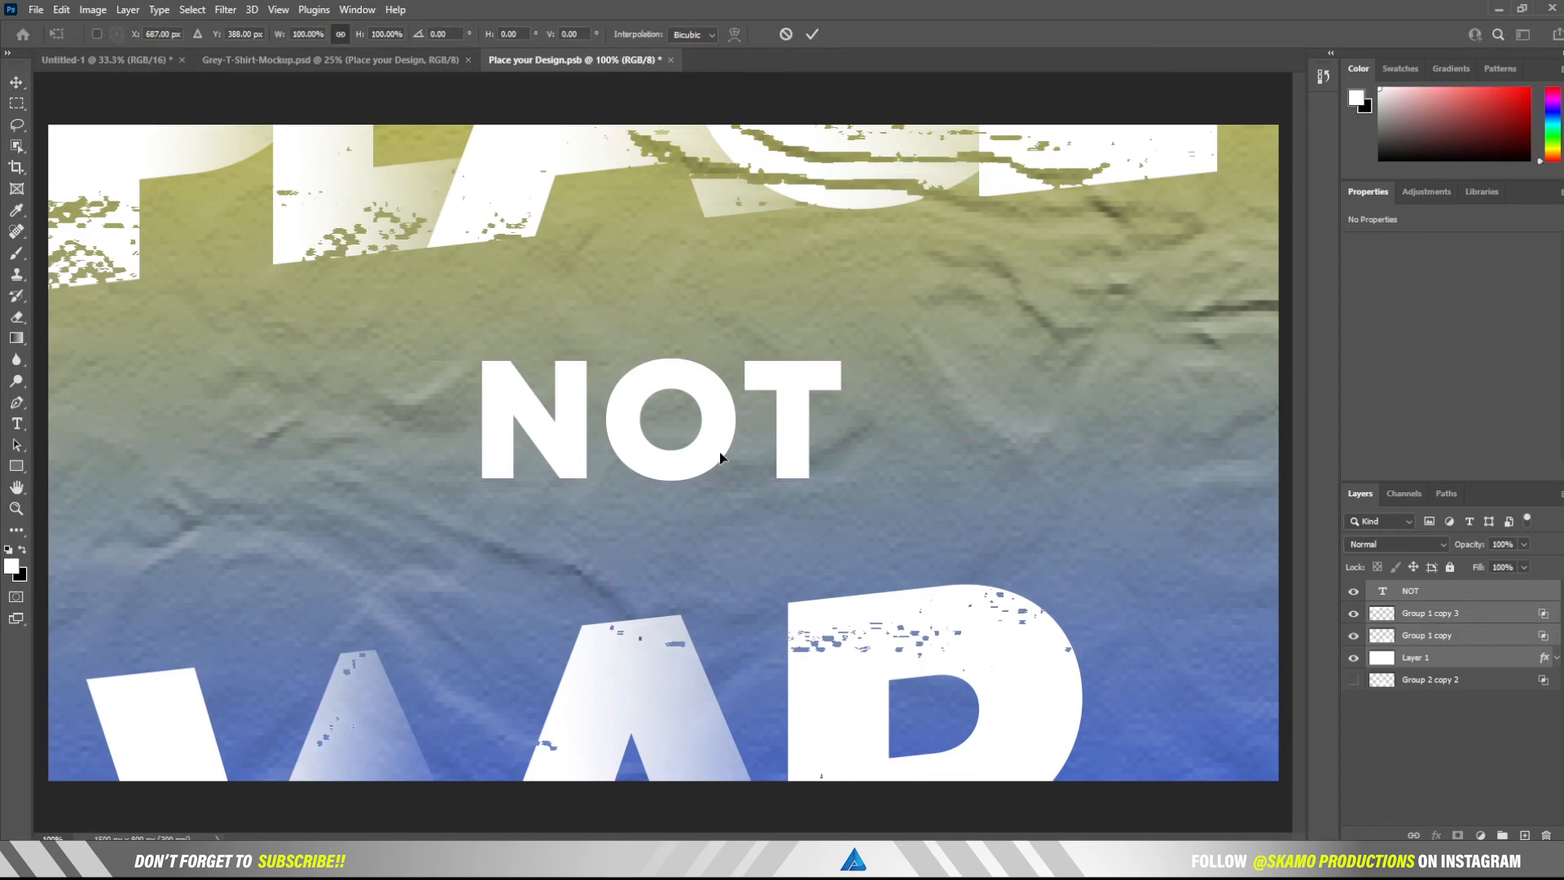
pyautogui.click(17, 508)
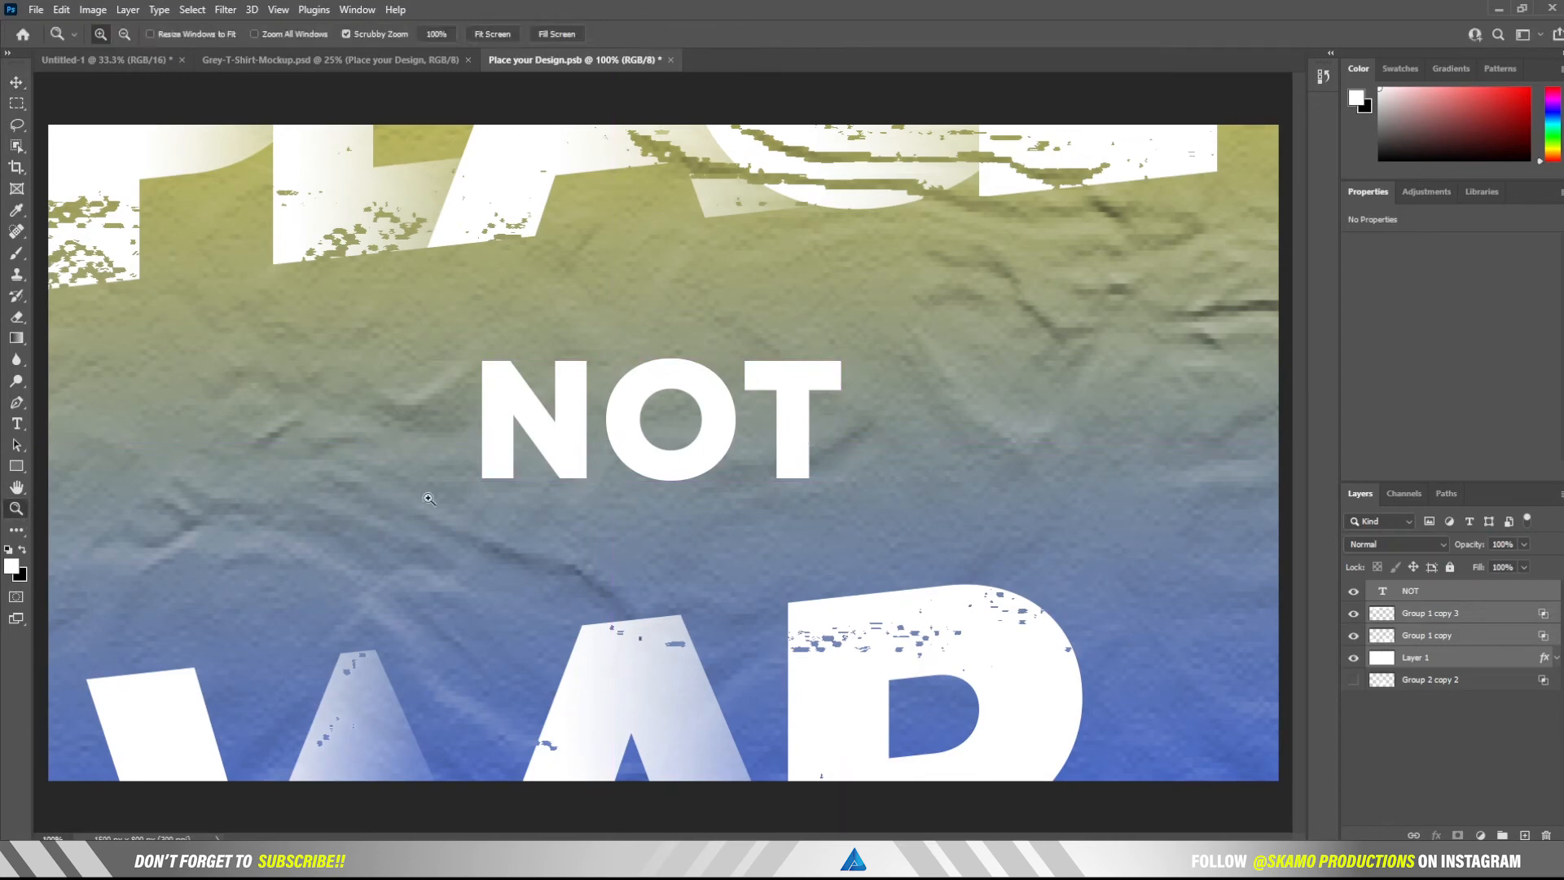
pyautogui.keyDown('alt'); pyautogui.click(525, 505); pyautogui.keyUp('alt')
pyautogui.keyDown('alt'); pyautogui.click(526, 506); pyautogui.keyUp('alt')
pyautogui.keyDown('alt'); pyautogui.click(525, 505); pyautogui.keyUp('alt')
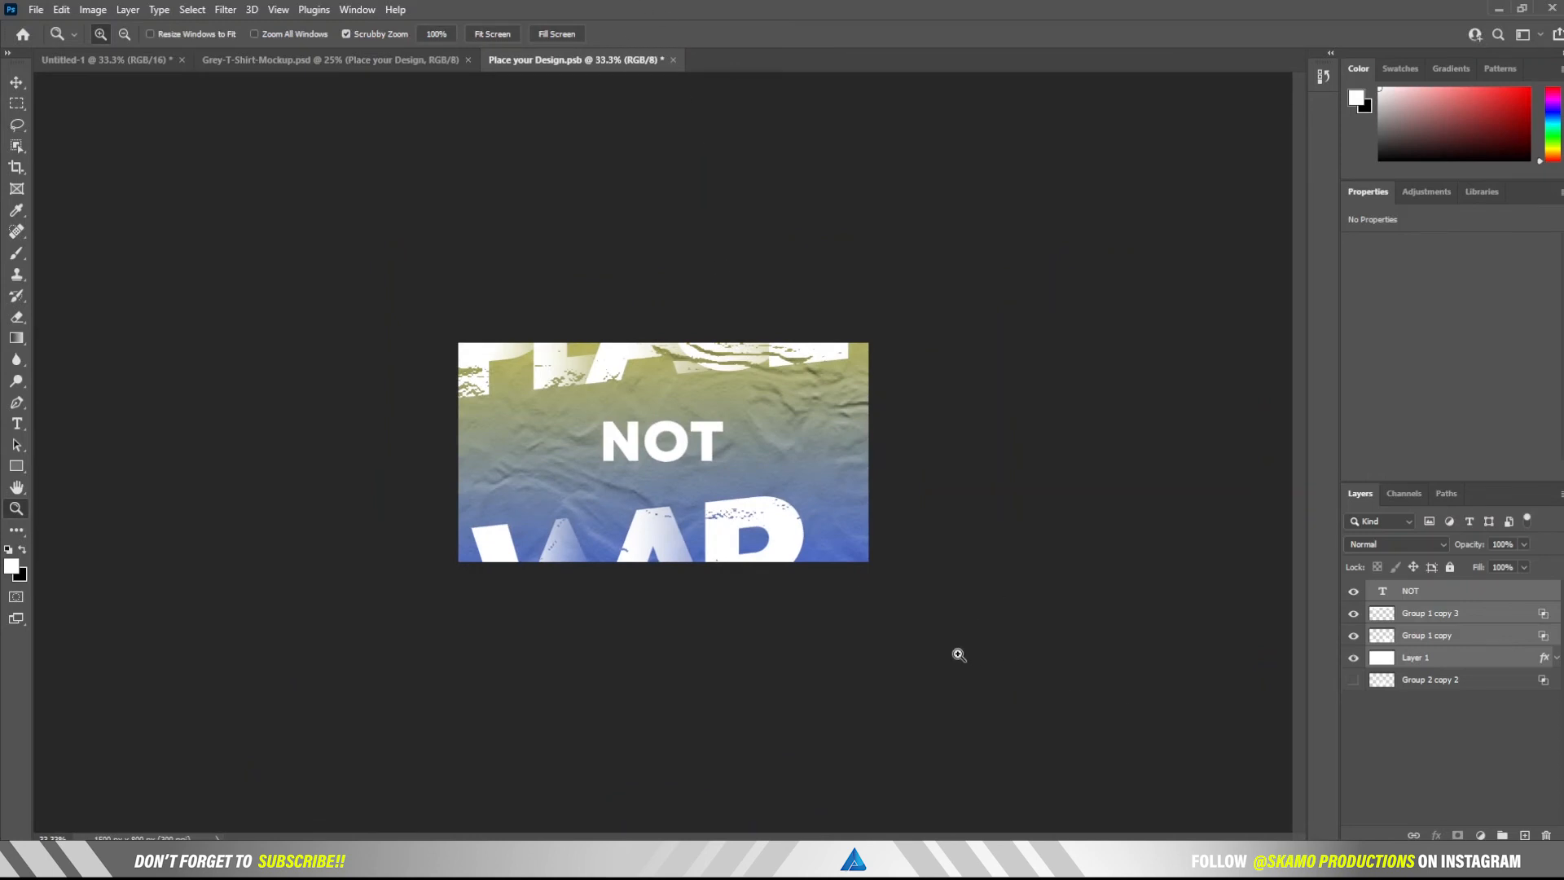
pyautogui.hotkey('ctrl', 't')
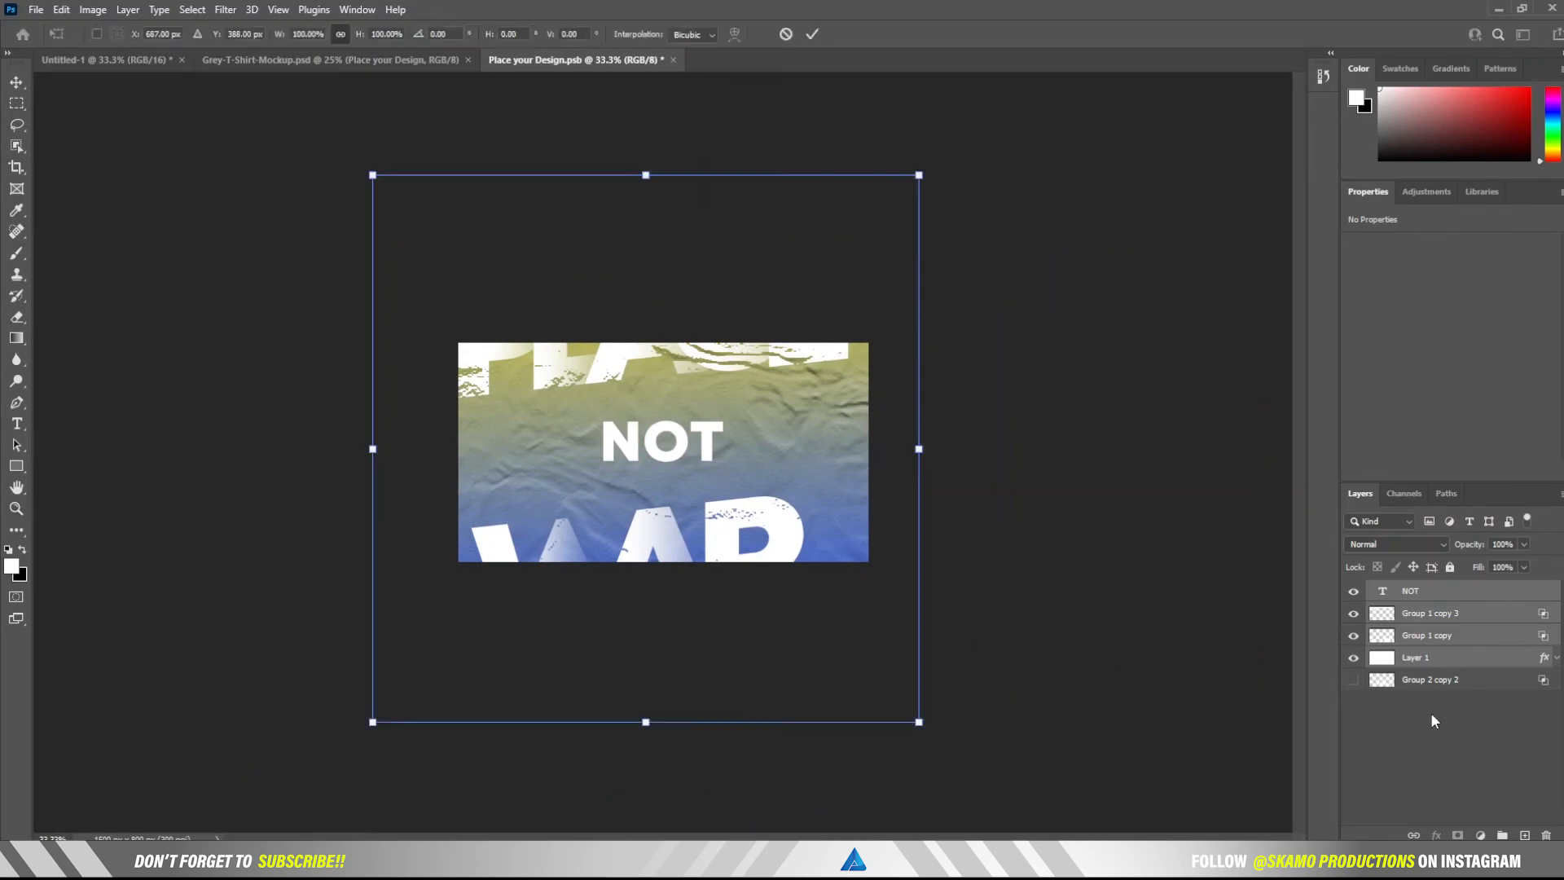
pyautogui.moveTo(918, 176); pyautogui.dragTo(623, 471)
pyautogui.moveTo(548, 517); pyautogui.dragTo(731, 364)
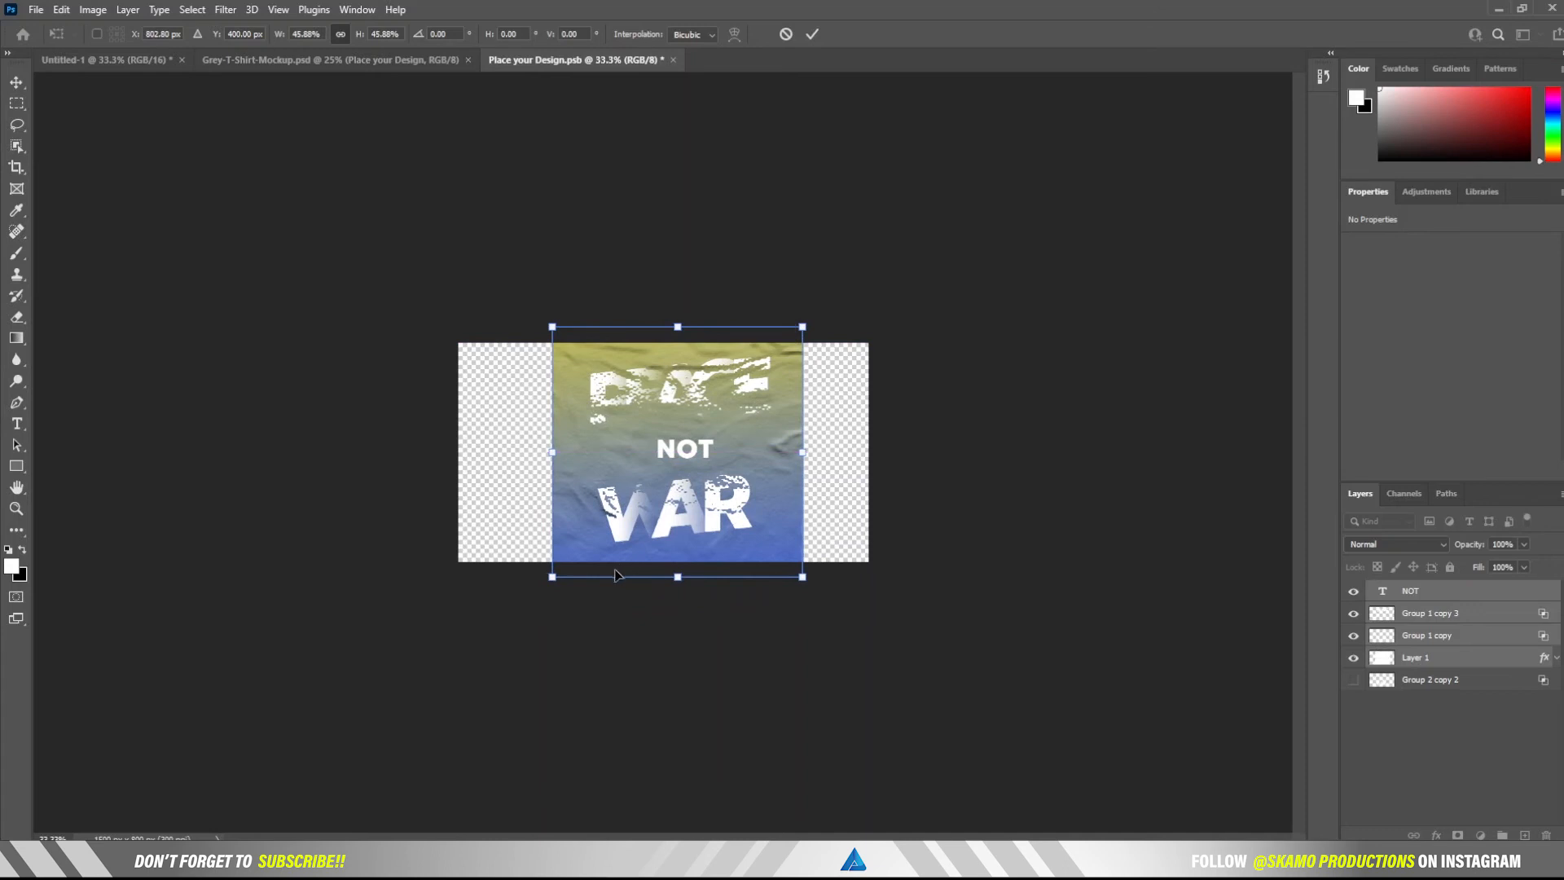
# Reduce the design to about 40% to fit the canvas height, keep it near the centre, and apply the transform.
pyautogui.moveTo(553, 577); pyautogui.dragTo(562, 556)
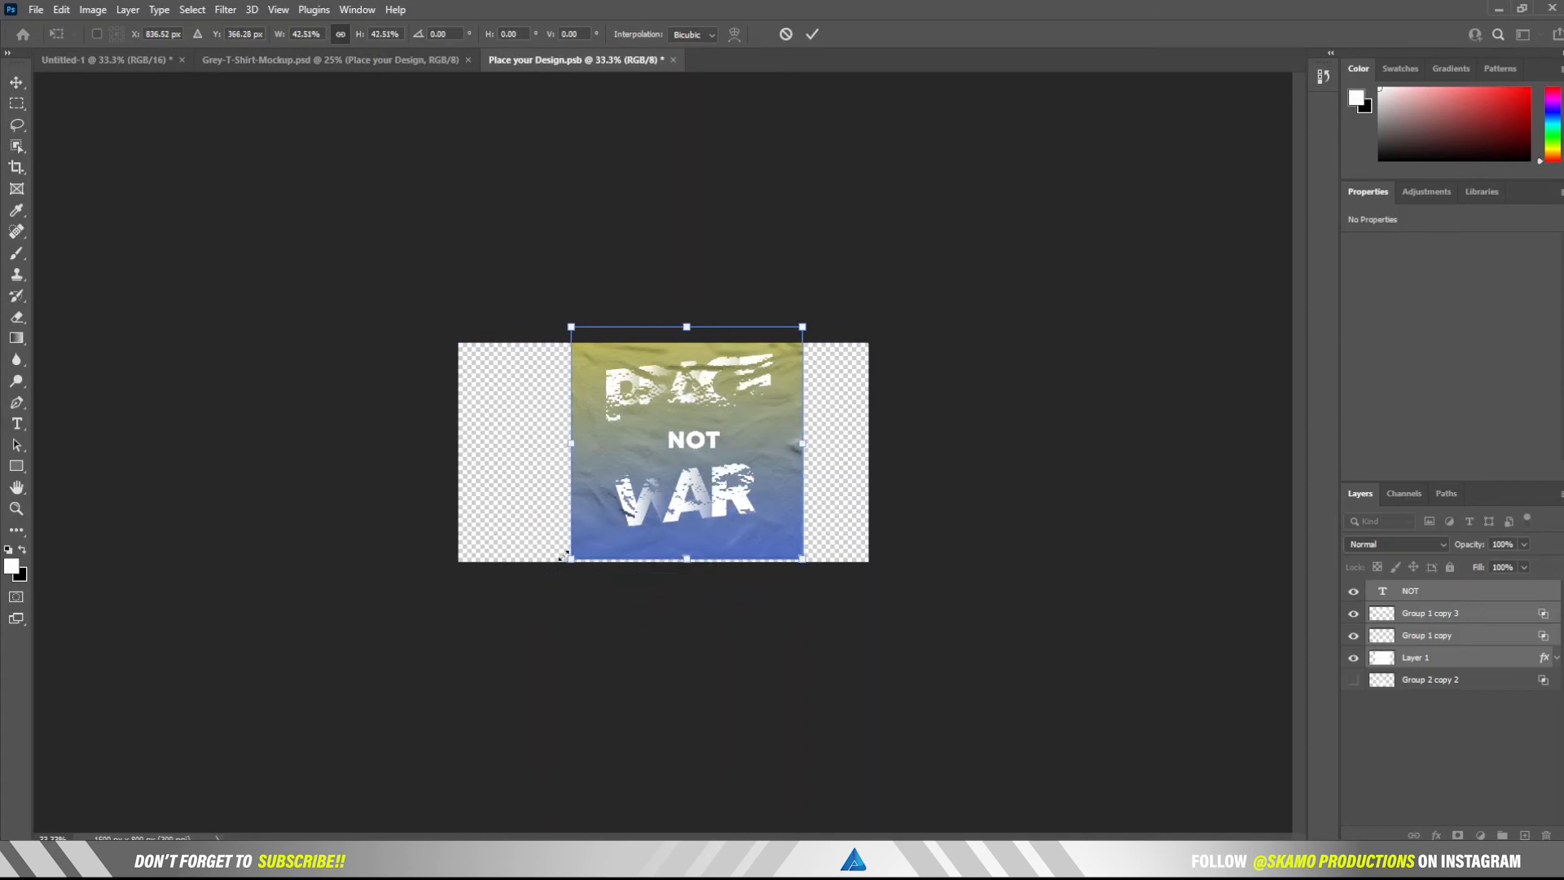
pyautogui.moveTo(685, 437); pyautogui.dragTo(670, 440)
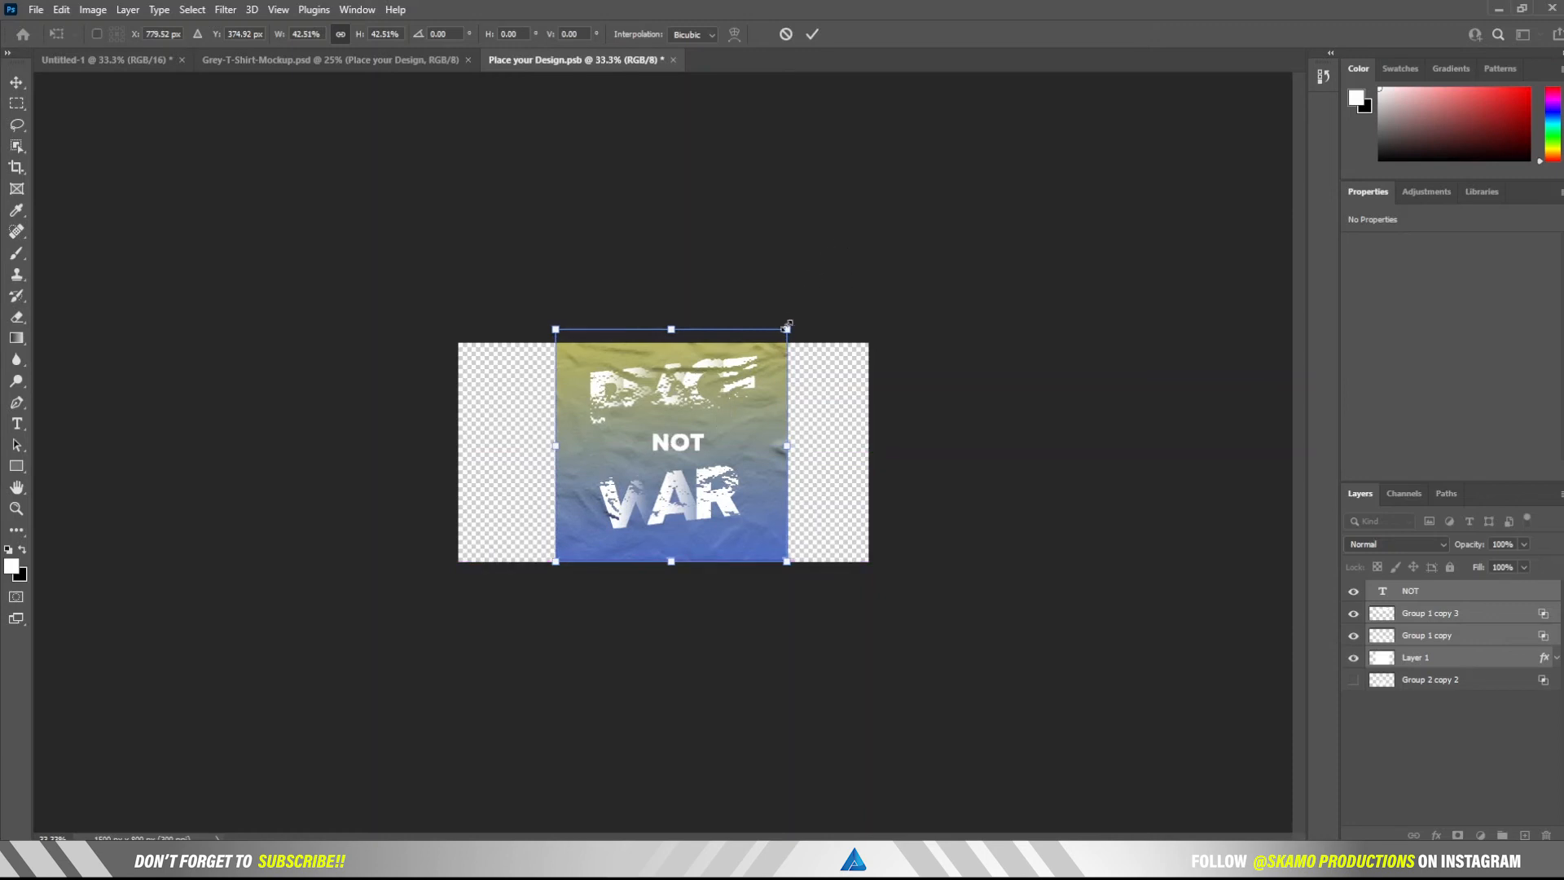
pyautogui.moveTo(788, 324); pyautogui.dragTo(781, 346)
pyautogui.click(812, 33)
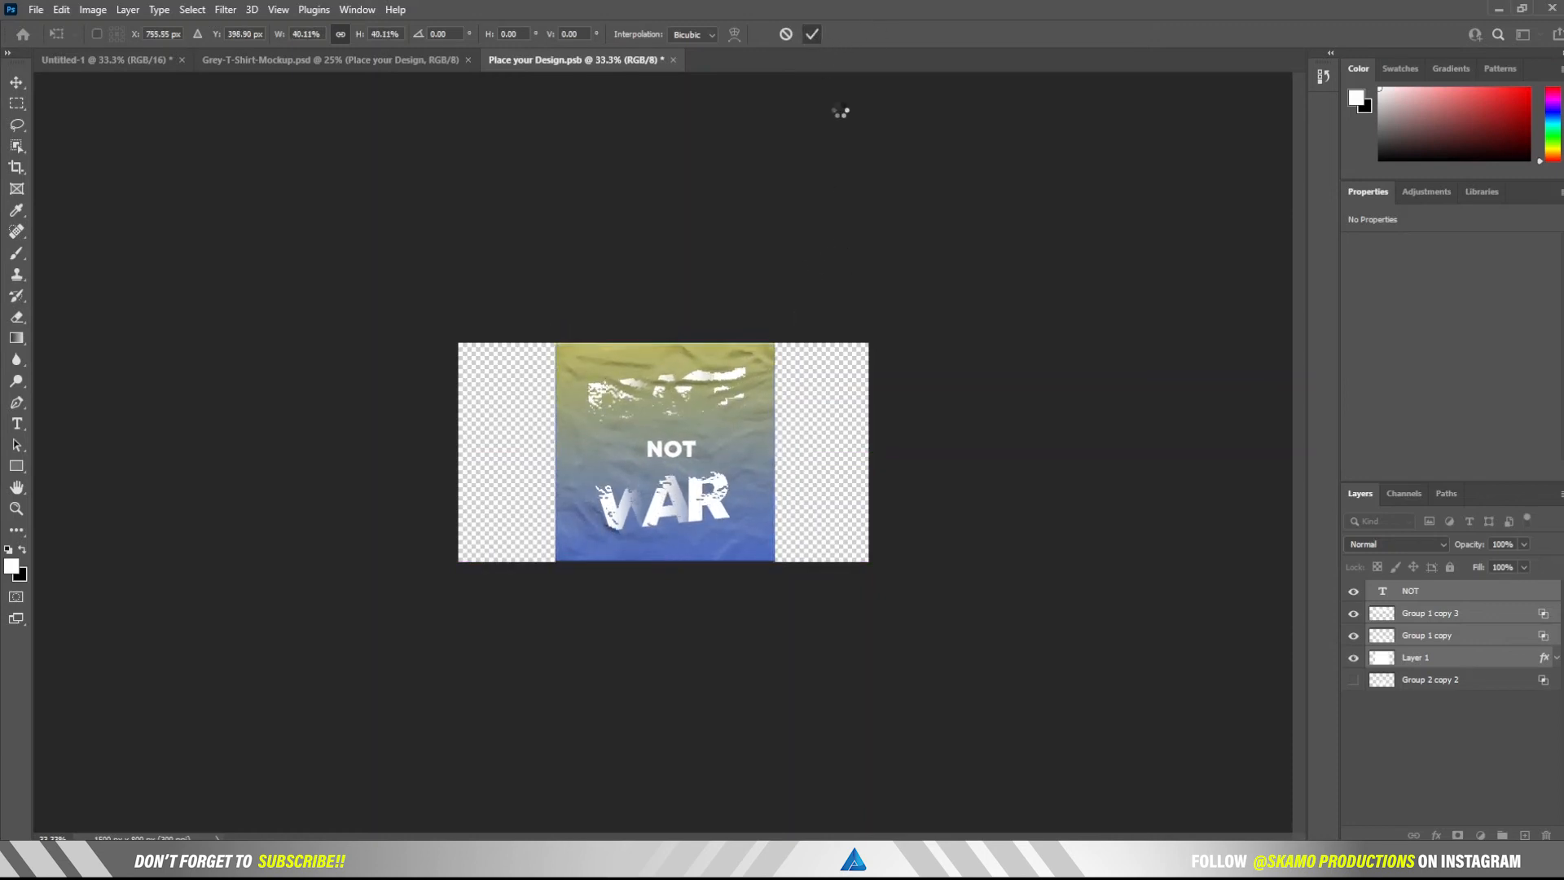
# Readjust the WAR layer's Blend If underlying range to 94 and 125 in the placed design, and apply it.
pyautogui.press('z')
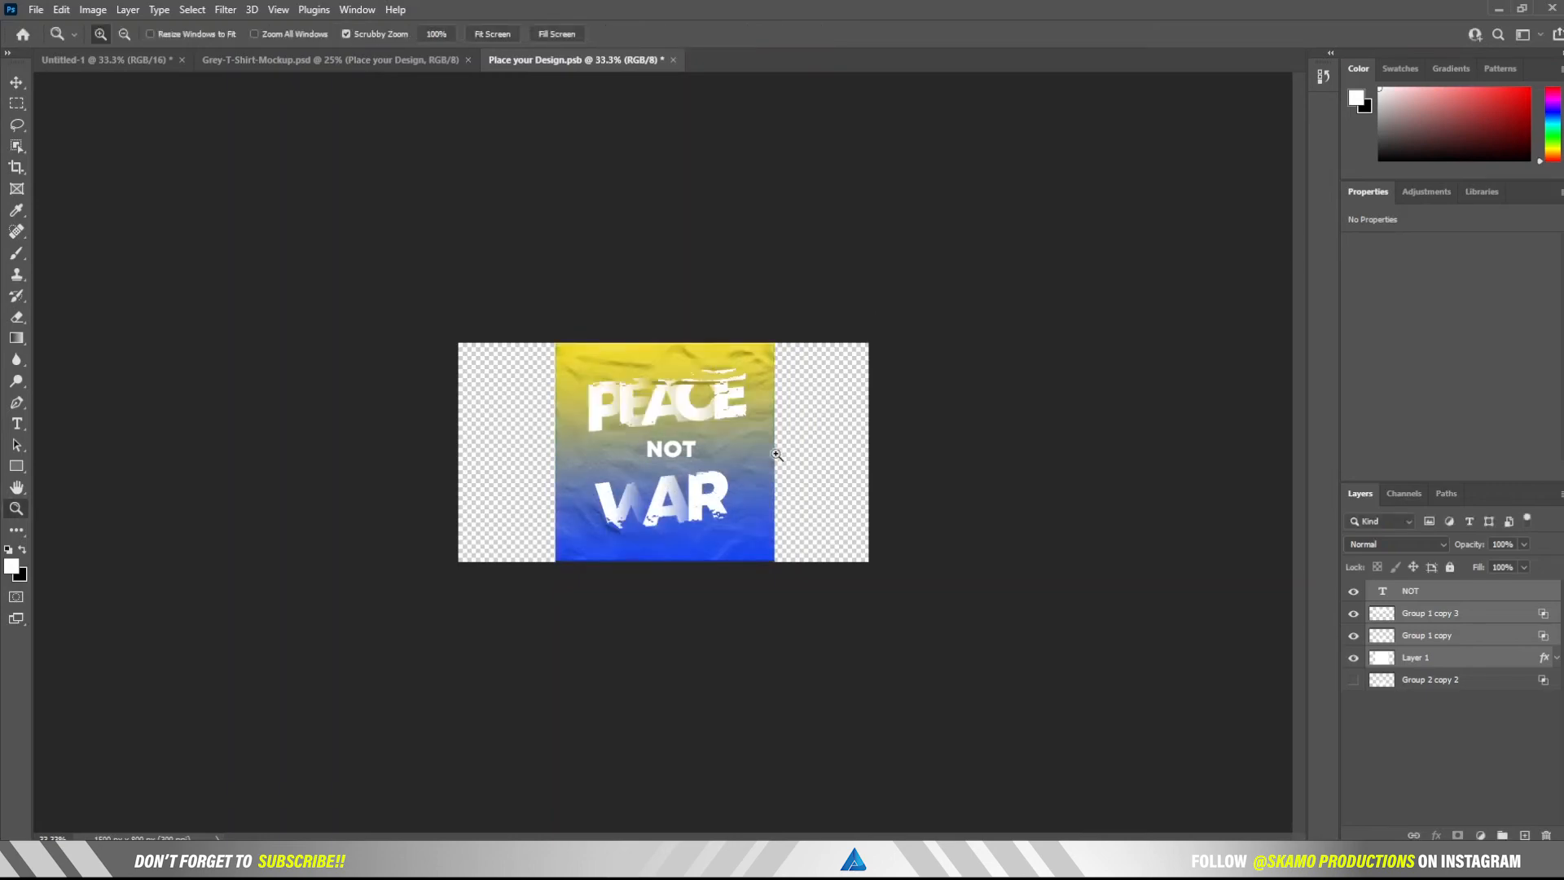
pyautogui.click(776, 455)
pyautogui.click(776, 454)
pyautogui.click(777, 454)
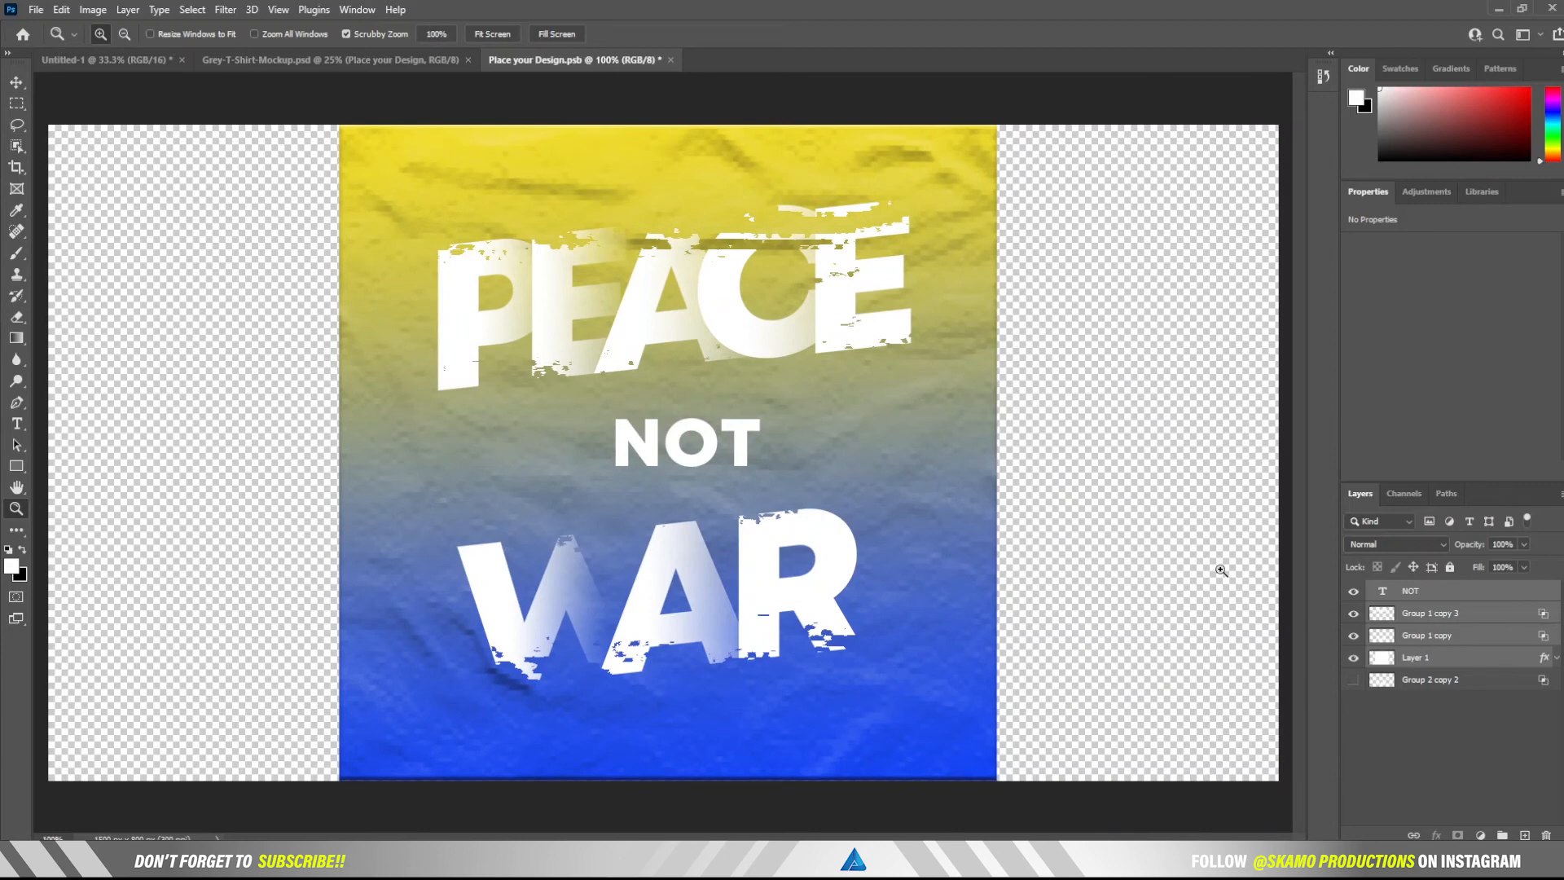
pyautogui.click(1488, 643)
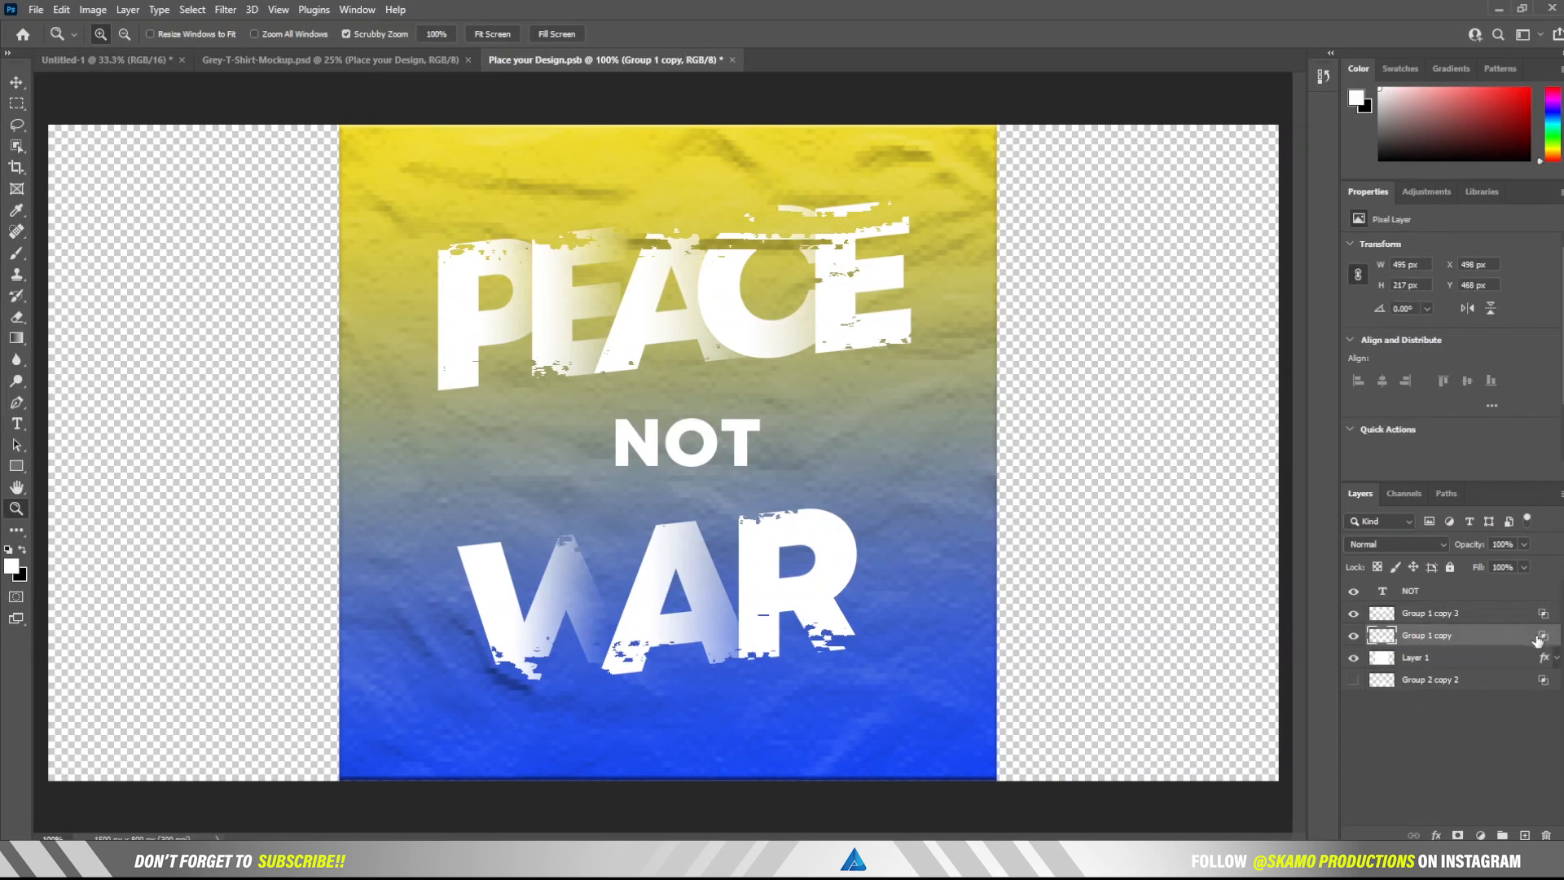
pyautogui.doubleClick(1381, 640)
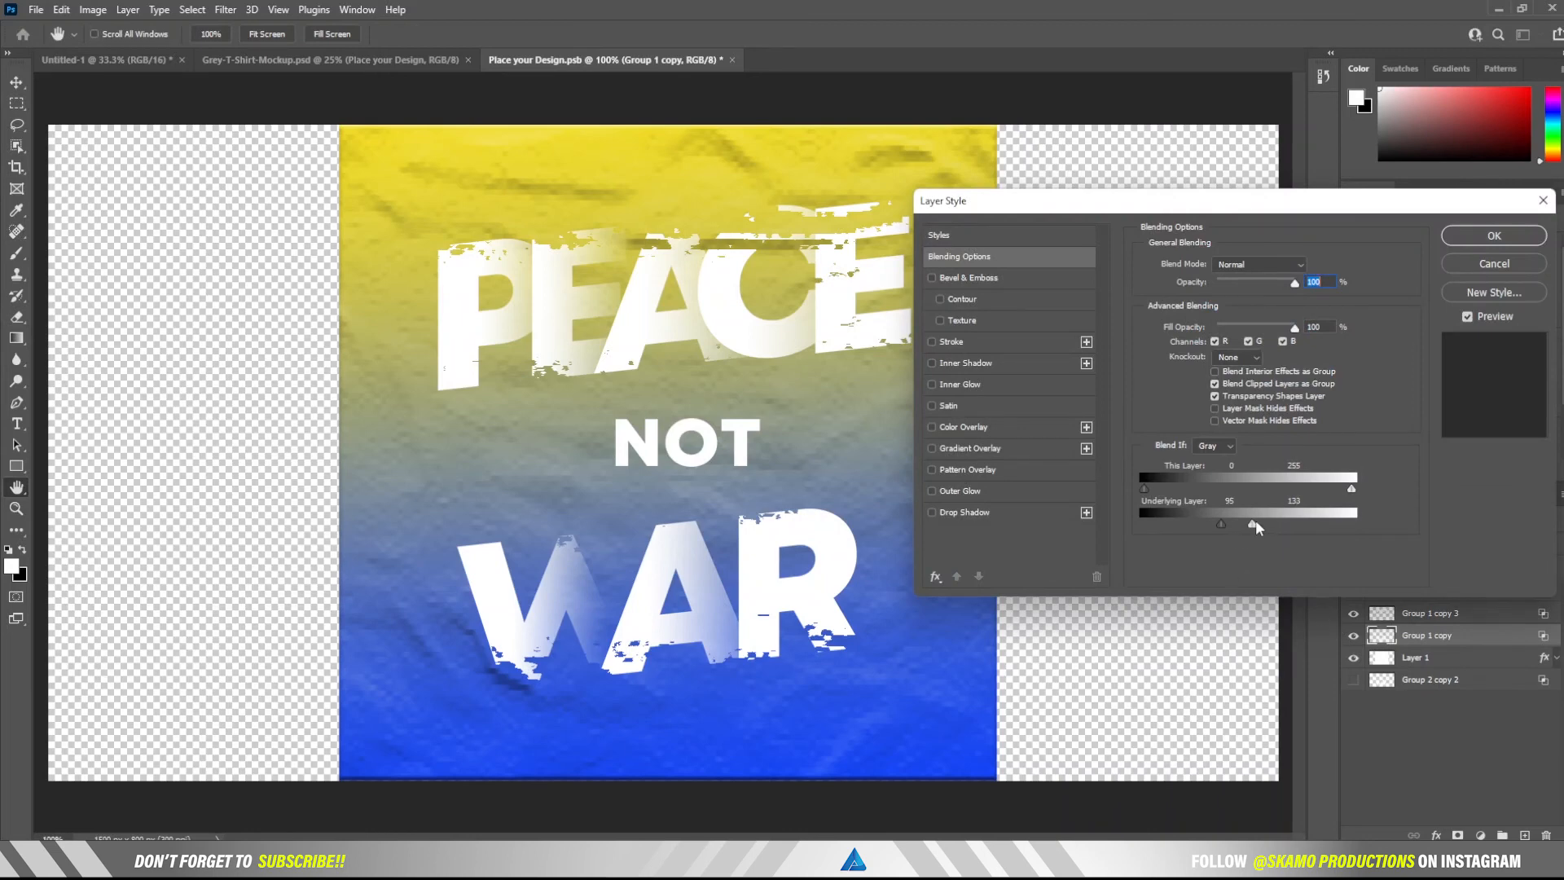
pyautogui.moveTo(1256, 527)
pyautogui.mouseDown()
pyautogui.moveTo(1277, 526)
pyautogui.moveTo(1214, 526)
pyautogui.moveTo(1246, 524)
pyautogui.mouseUp()
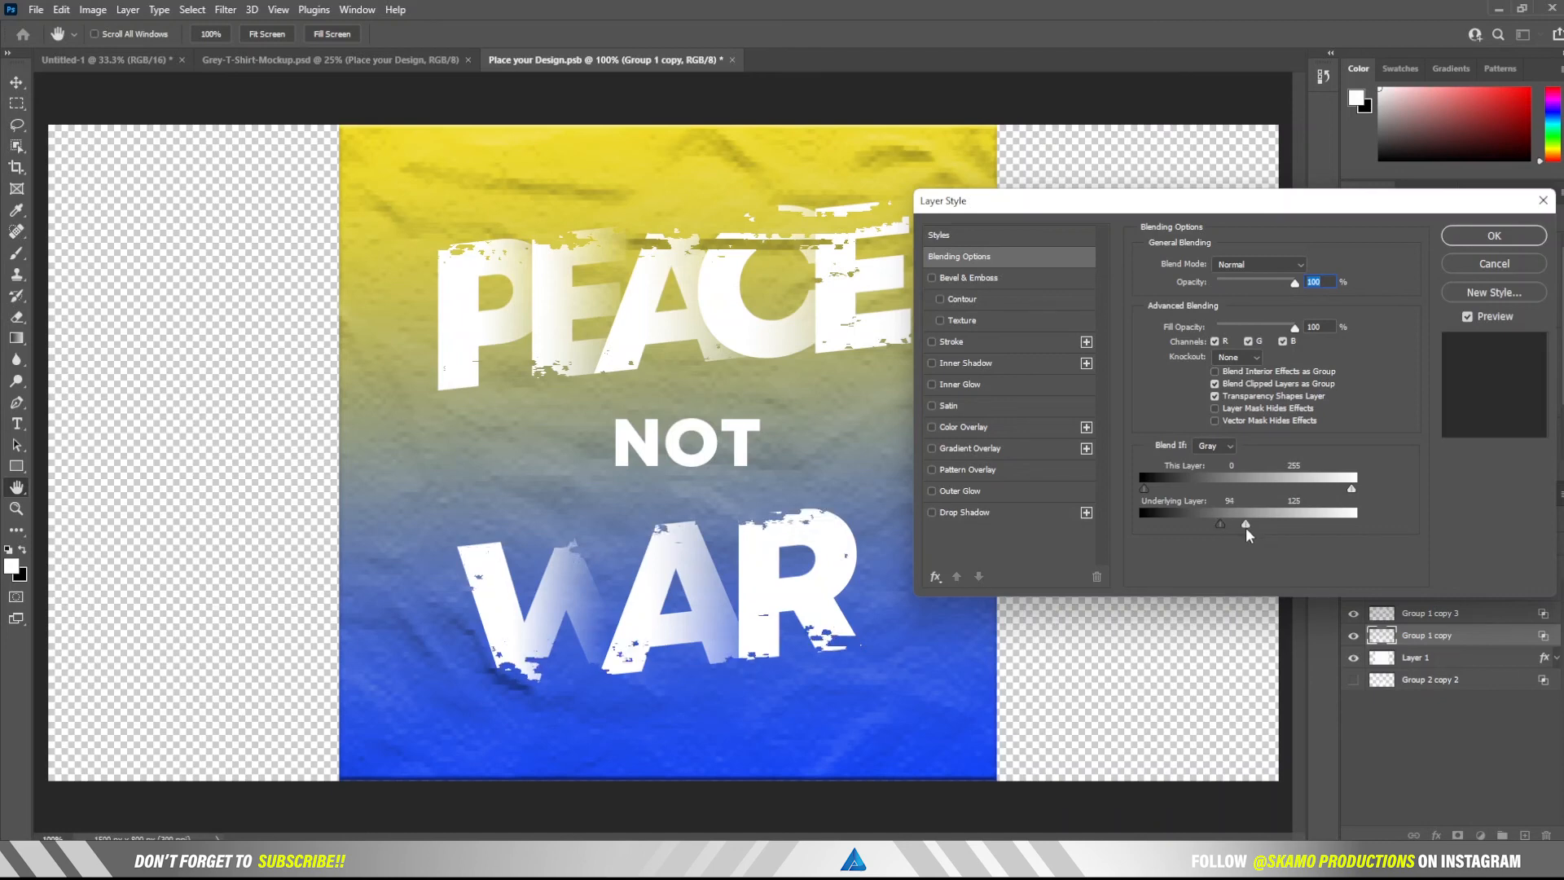
pyautogui.click(1529, 240)
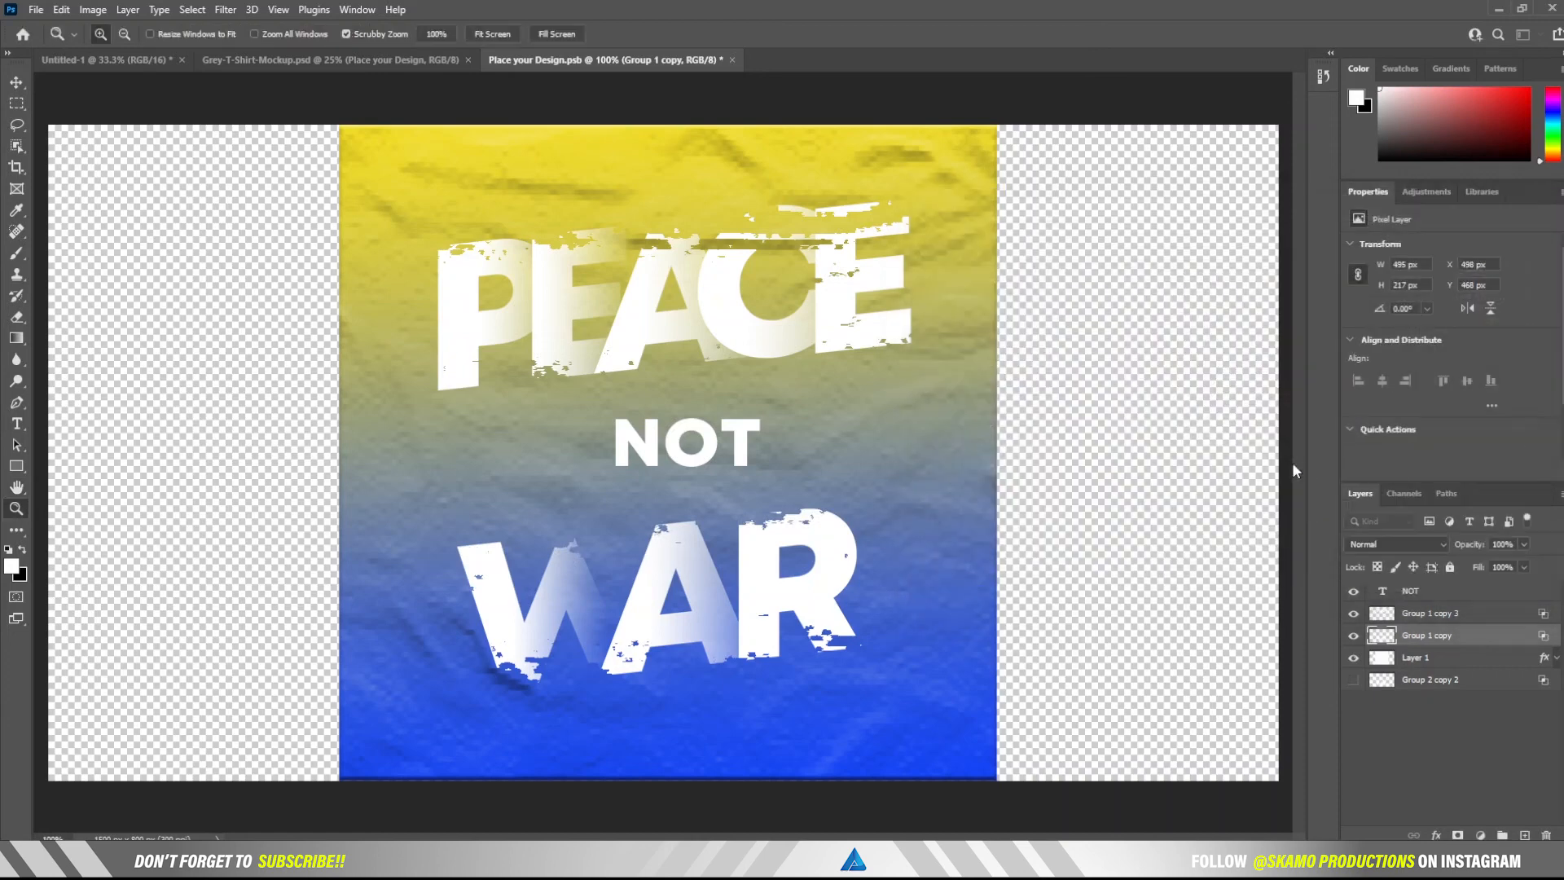
# Readjust the PEACE layer's Blend If underlying range to 162 and 195 in the placed design, and apply it.
pyautogui.doubleClick(1435, 612)
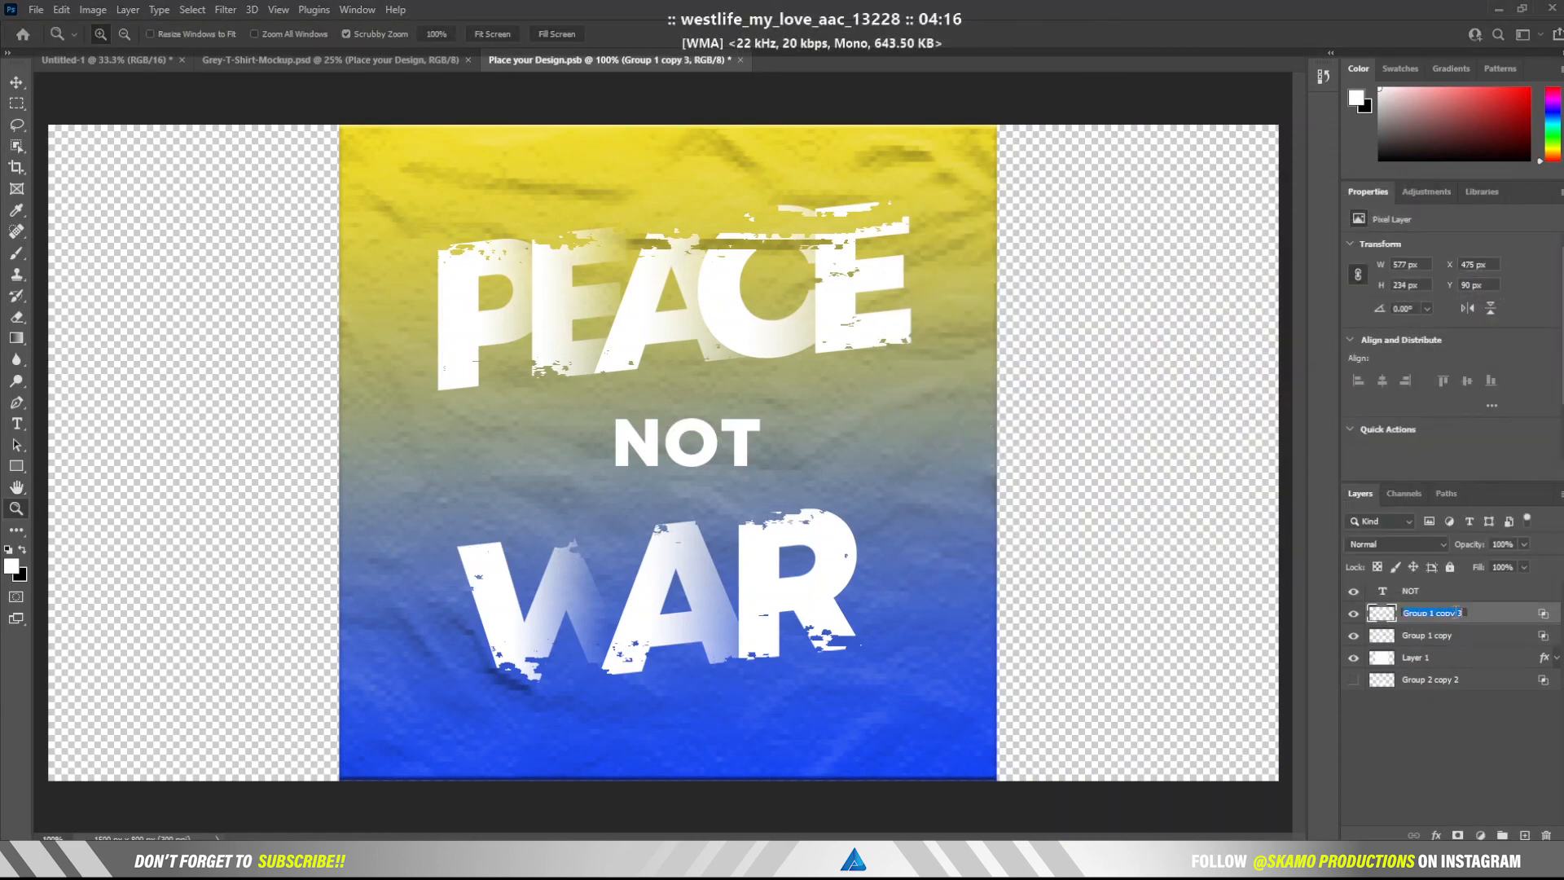
pyautogui.click(1488, 619)
pyautogui.doubleClick(1519, 621)
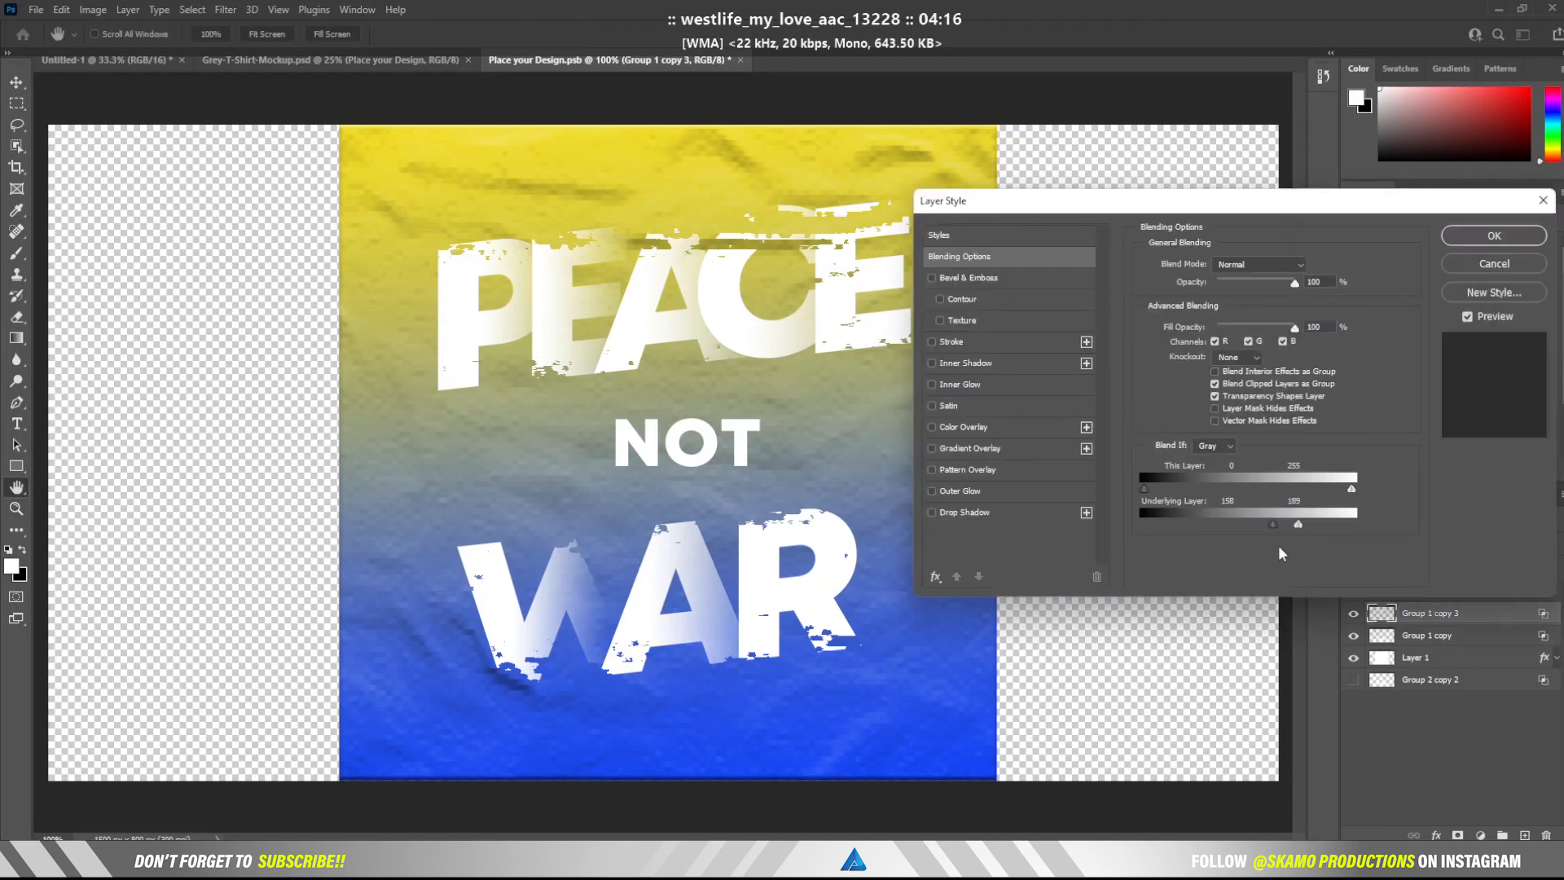
pyautogui.moveTo(1274, 529); pyautogui.dragTo(1264, 528)
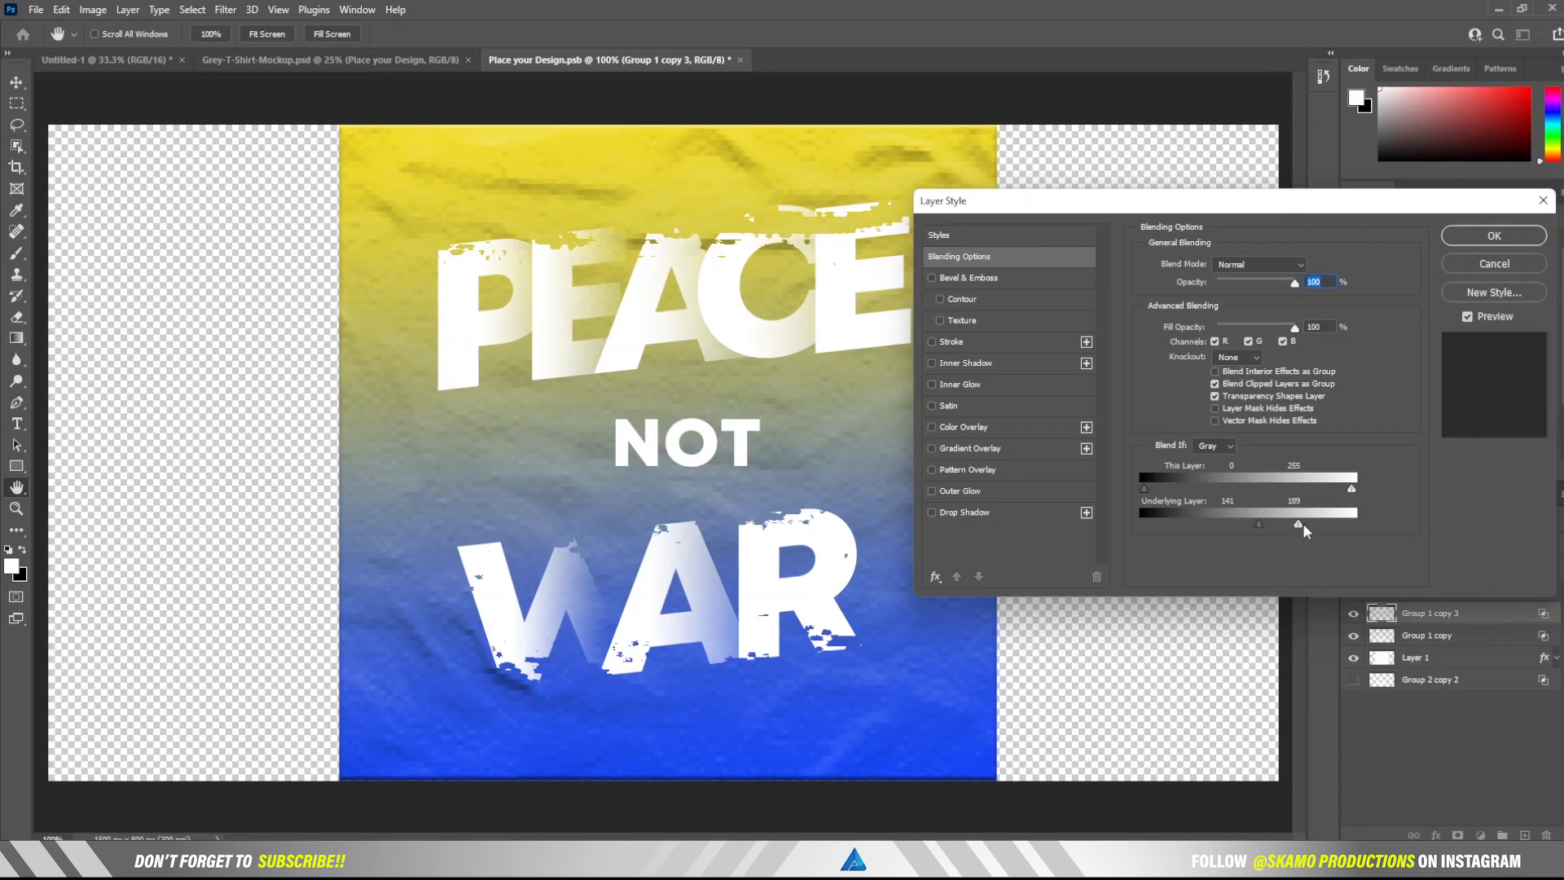
pyautogui.moveTo(1302, 526); pyautogui.dragTo(1300, 530)
pyautogui.moveTo(1301, 529); pyautogui.dragTo(1279, 531)
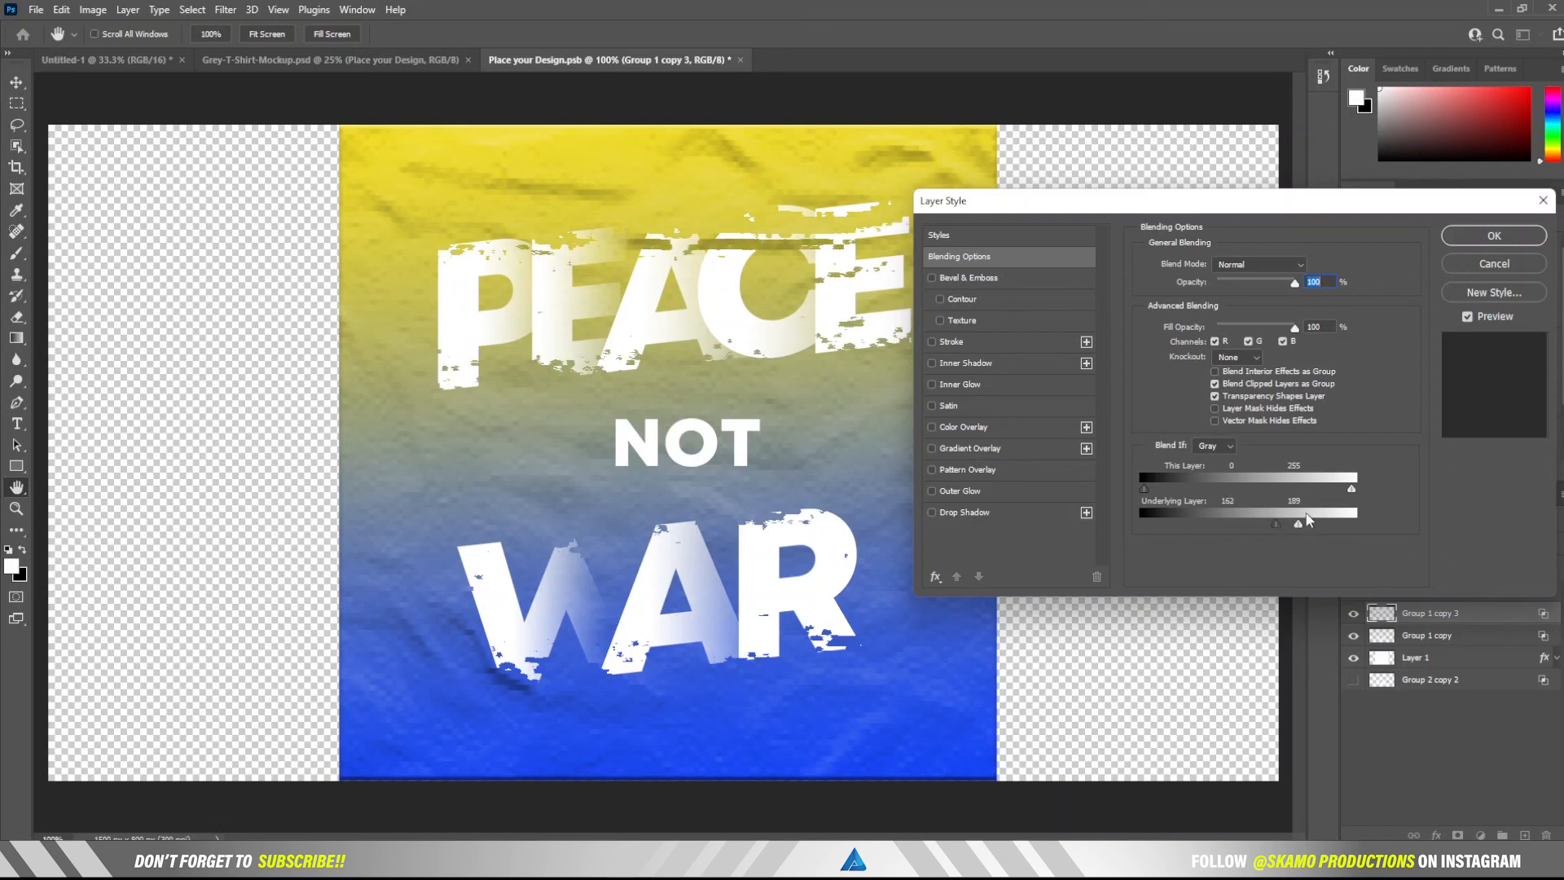
pyautogui.moveTo(1302, 531); pyautogui.dragTo(1303, 531)
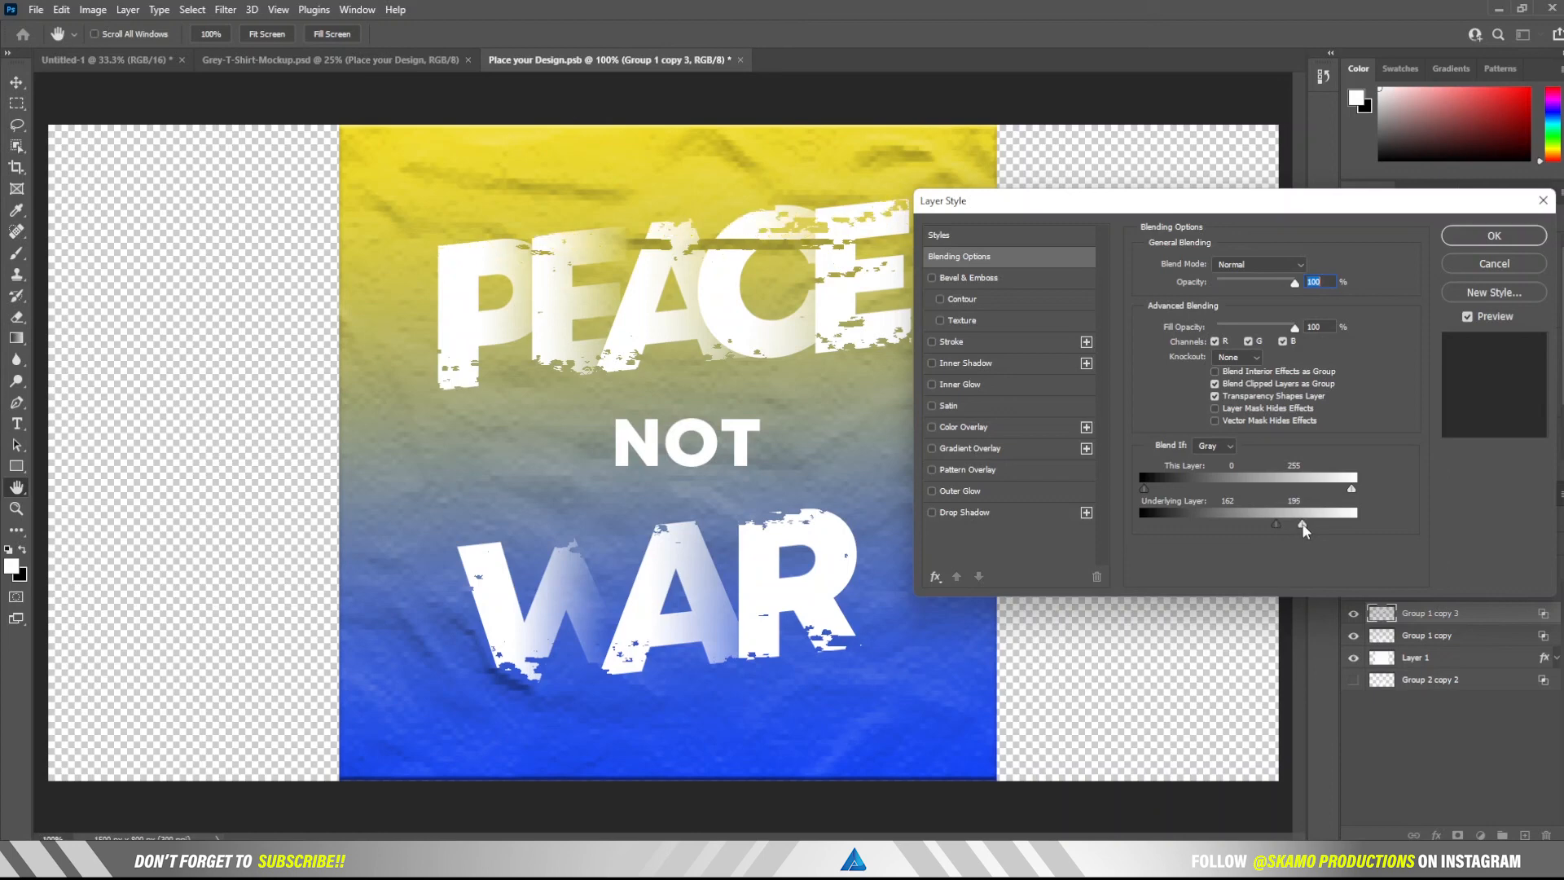
pyautogui.press('z')
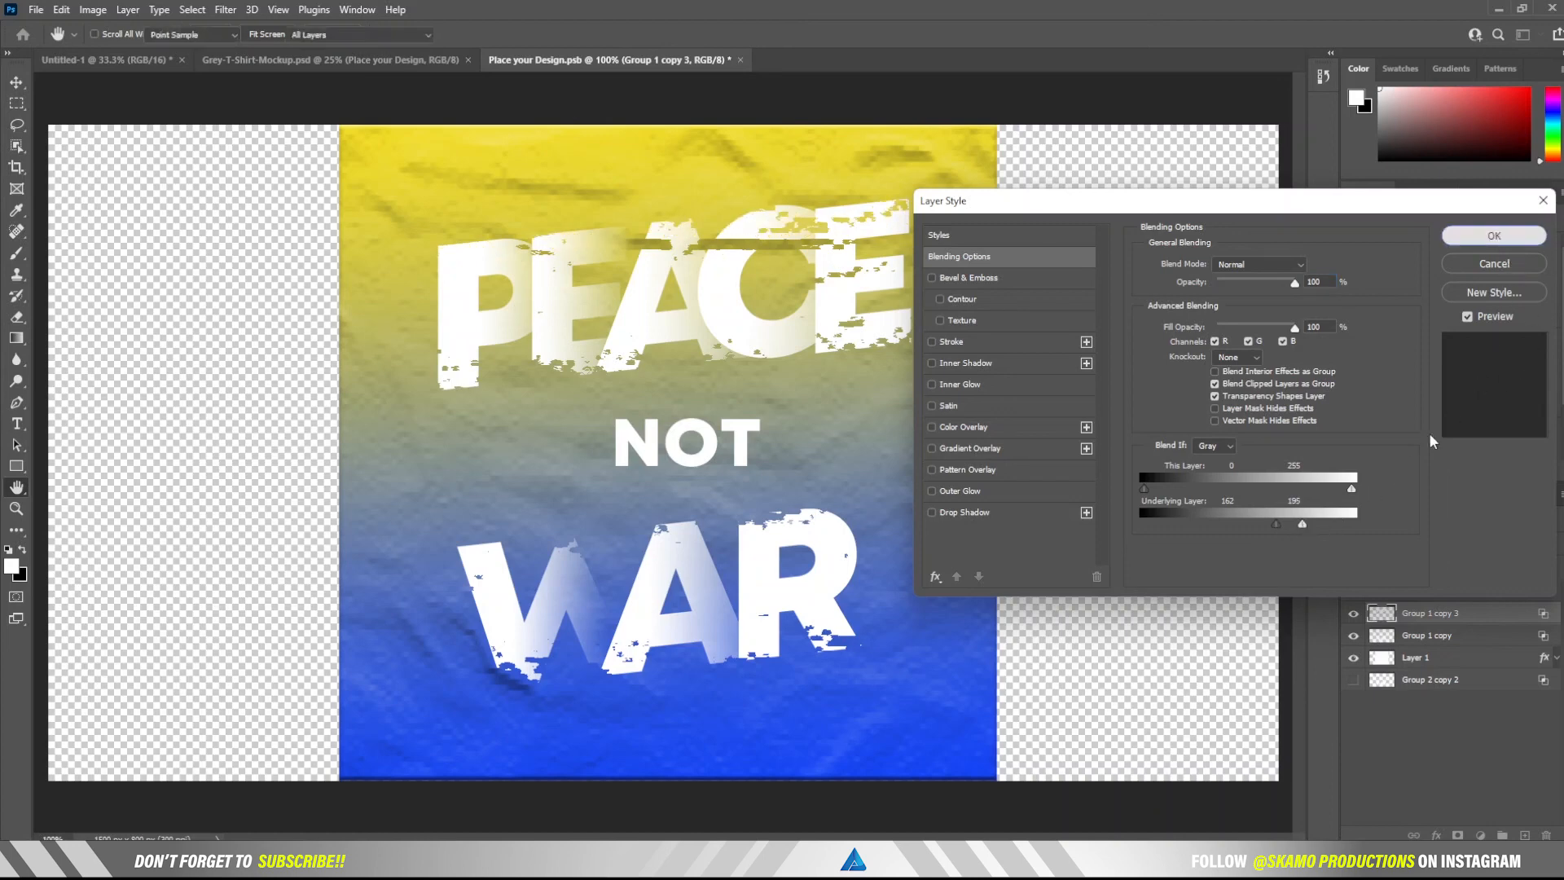
pyautogui.click(1496, 237)
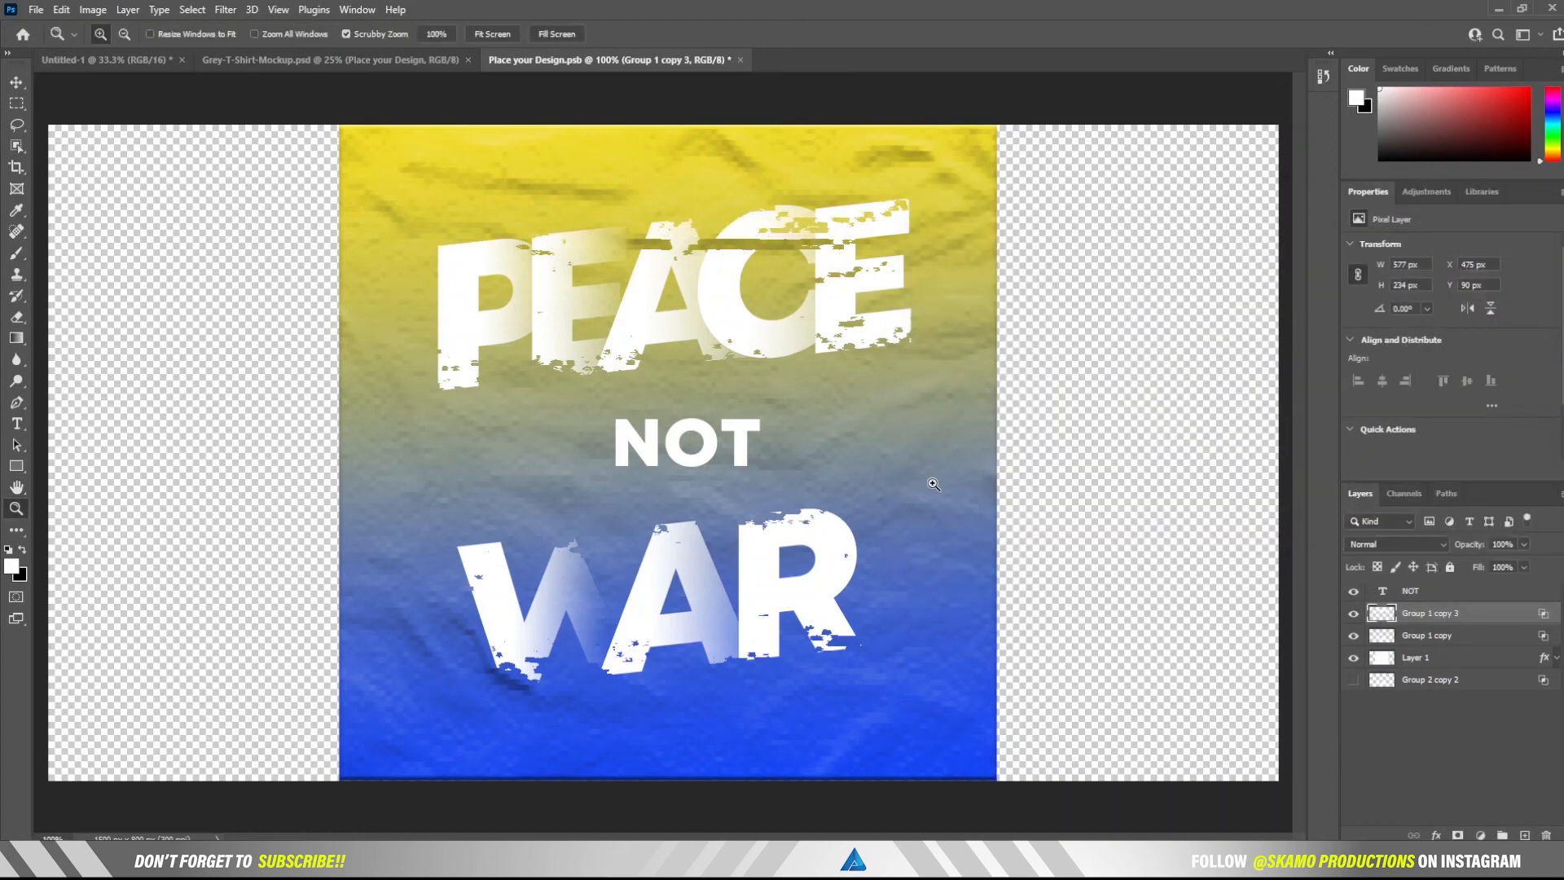
# Save Place your Design.psb and return to Grey-T-Shirt-Mockup.psd with the updated design on the shirt.
pyautogui.hotkey('ctrl', 's')
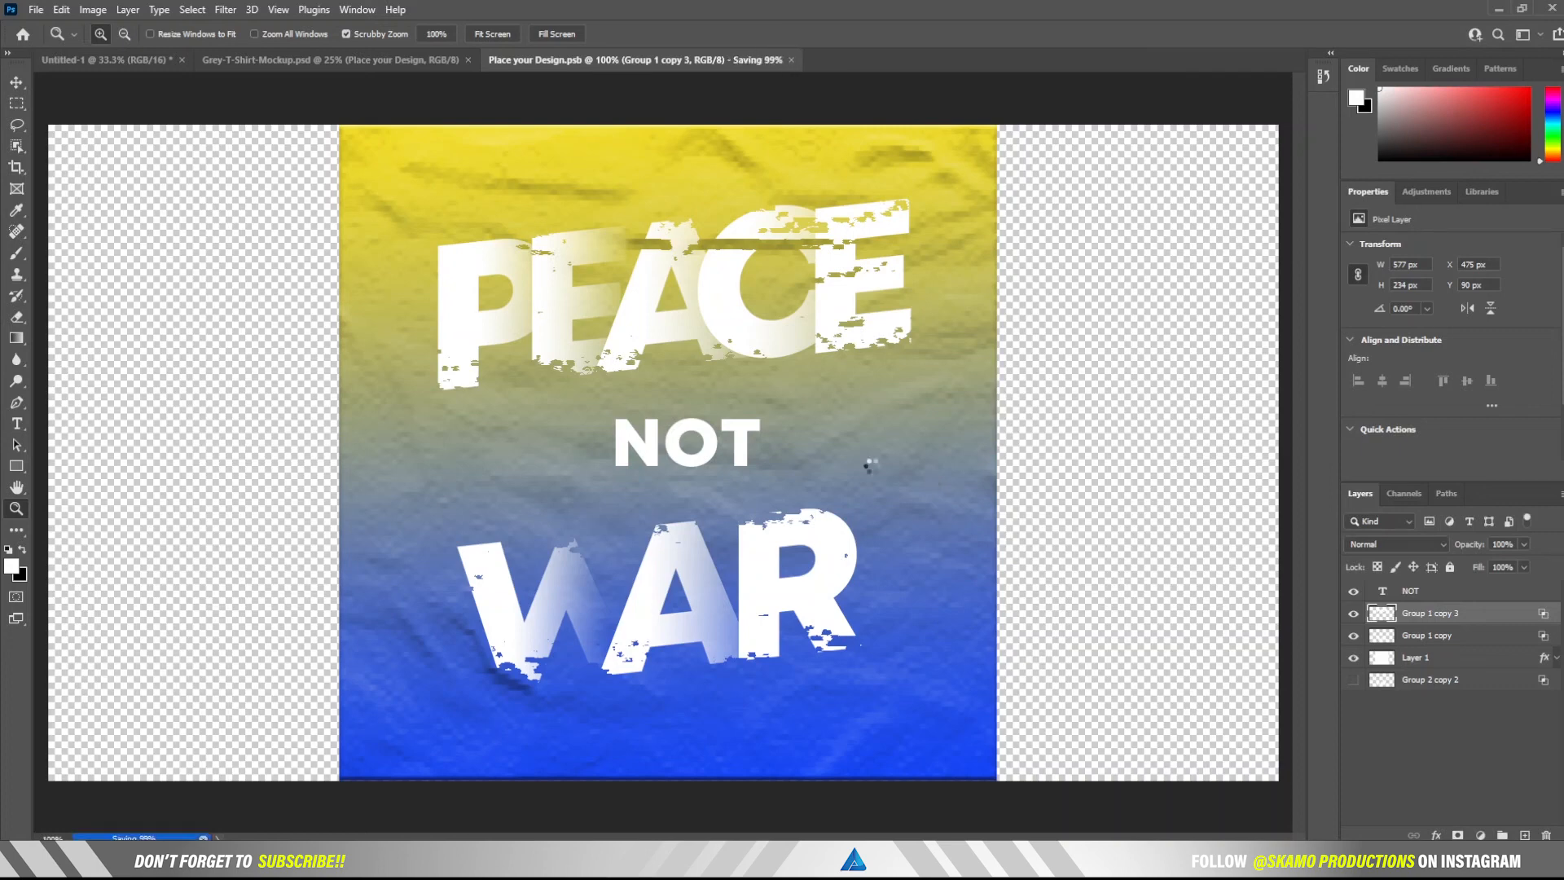
pyautogui.click(326, 61)
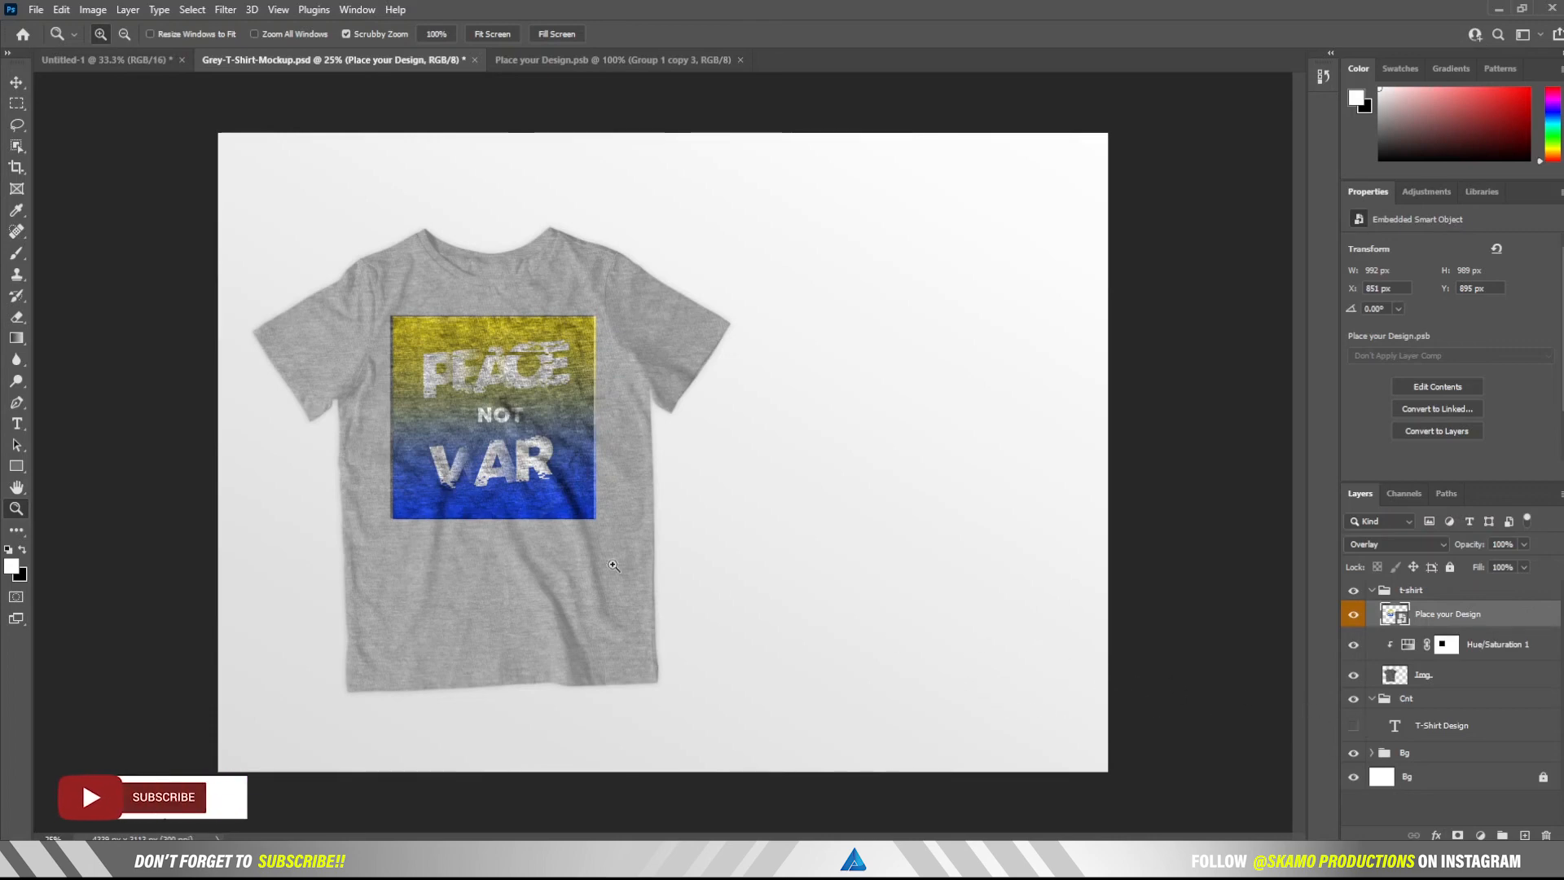
# Scale the placed design on the shirt down slightly to about 984 by 981 px, and show the T-Shirt Design text layer.
pyautogui.press('v')
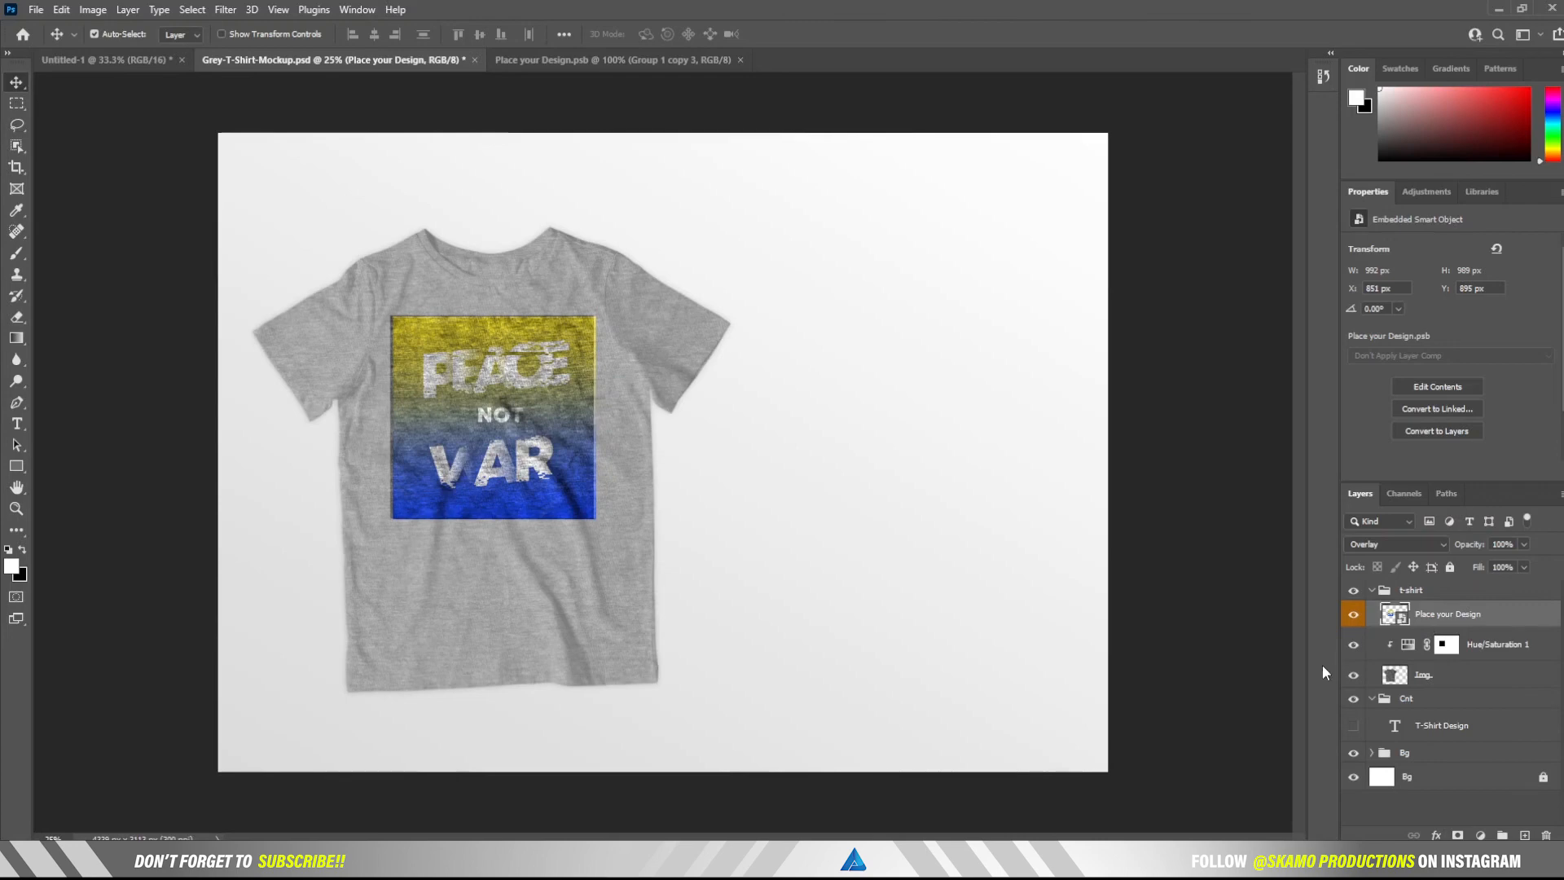
pyautogui.press('ctrl')
pyautogui.hotkey('ctrl', 't')
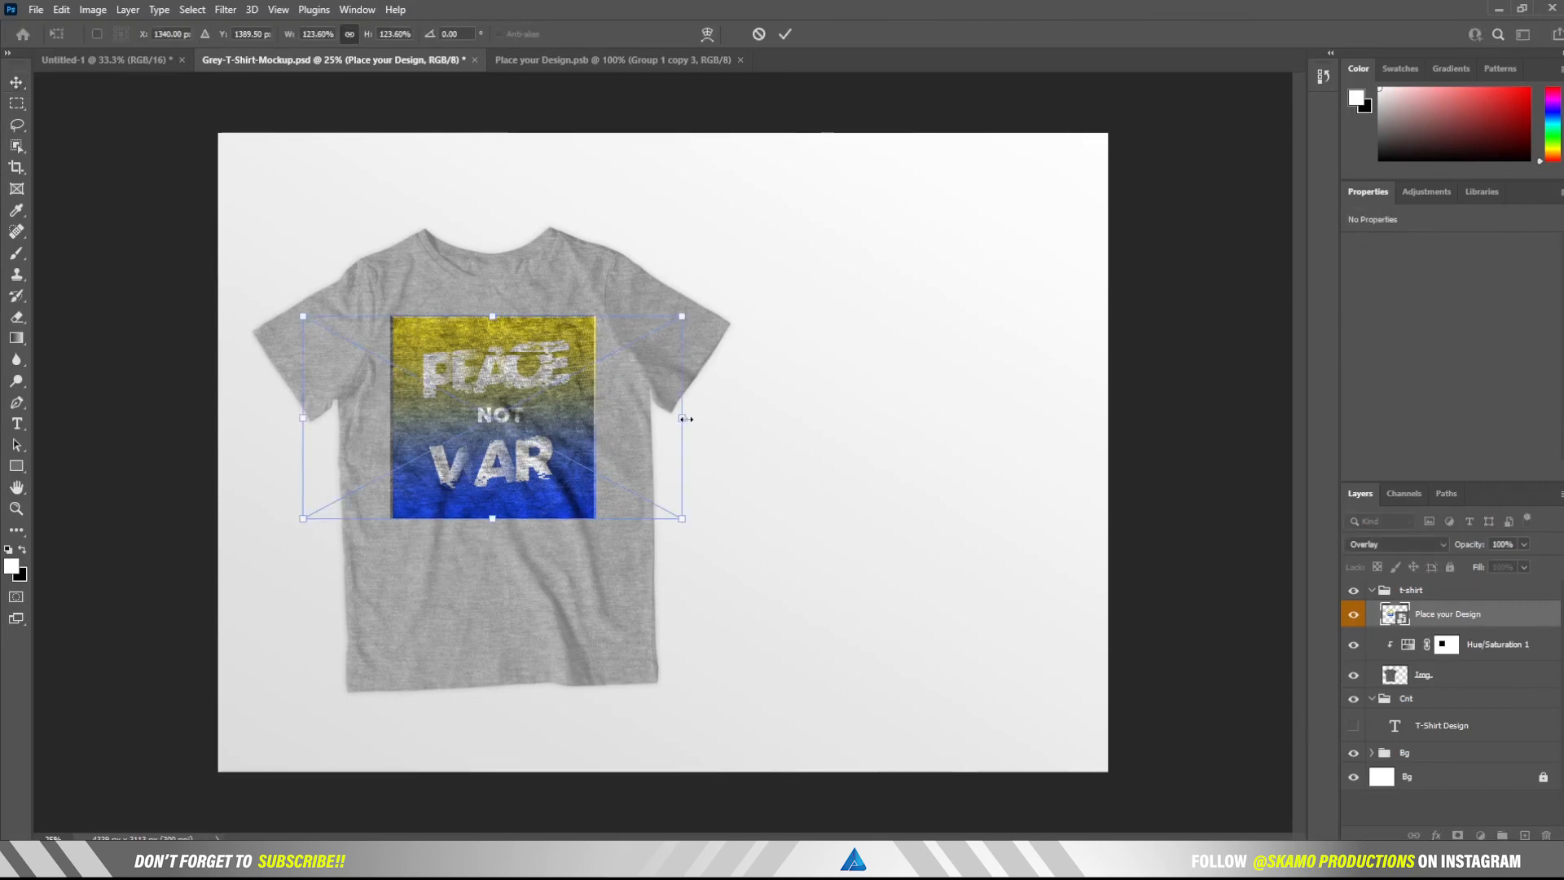
pyautogui.moveTo(683, 419); pyautogui.dragTo(681, 417)
pyautogui.click(785, 34)
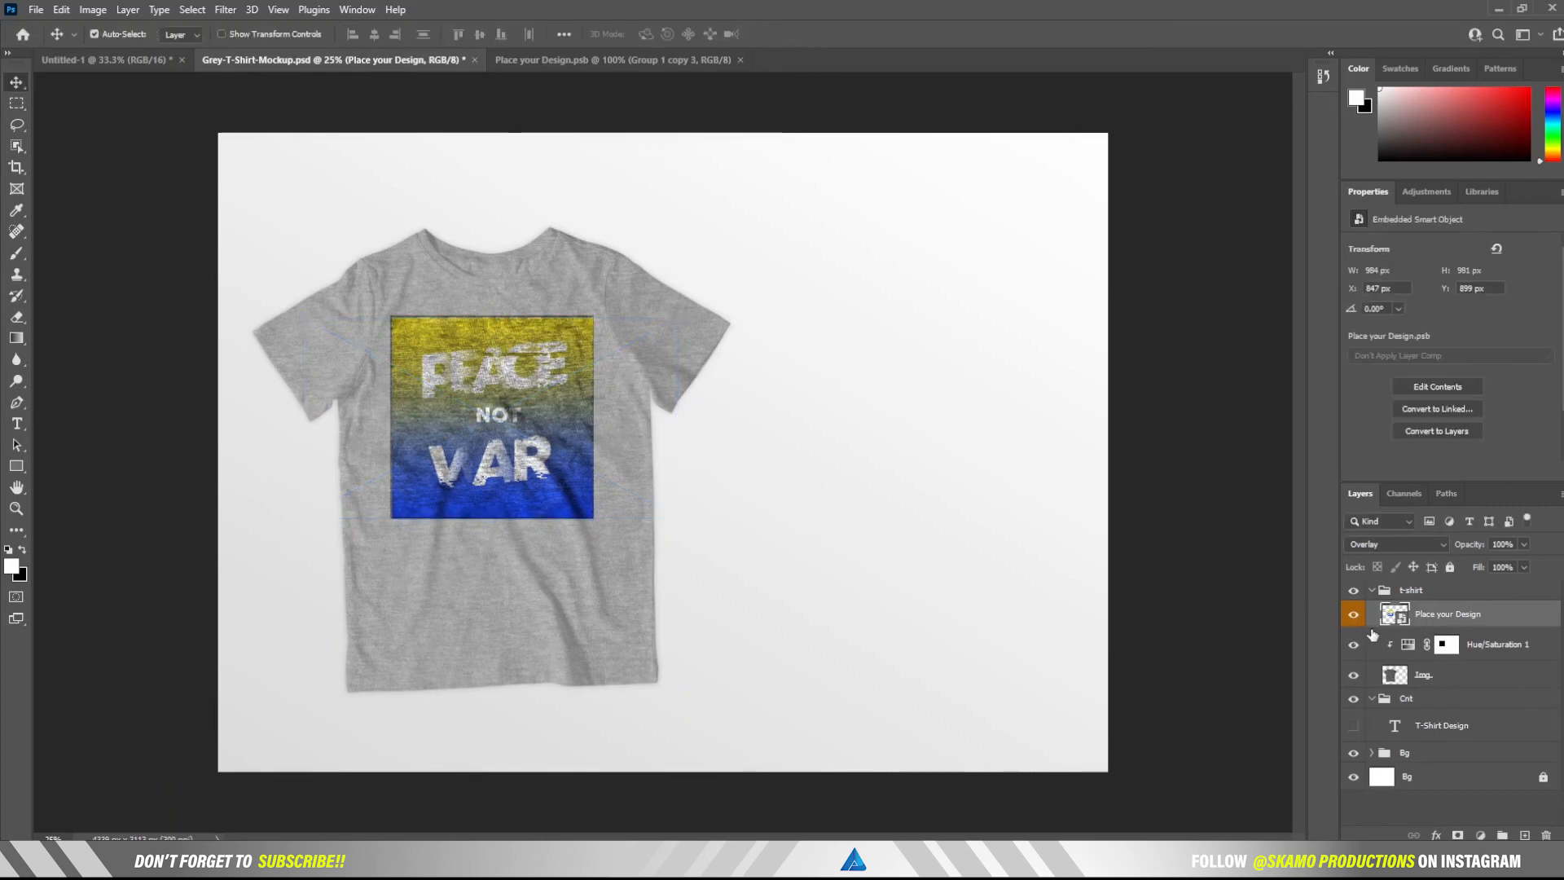
pyautogui.click(1351, 741)
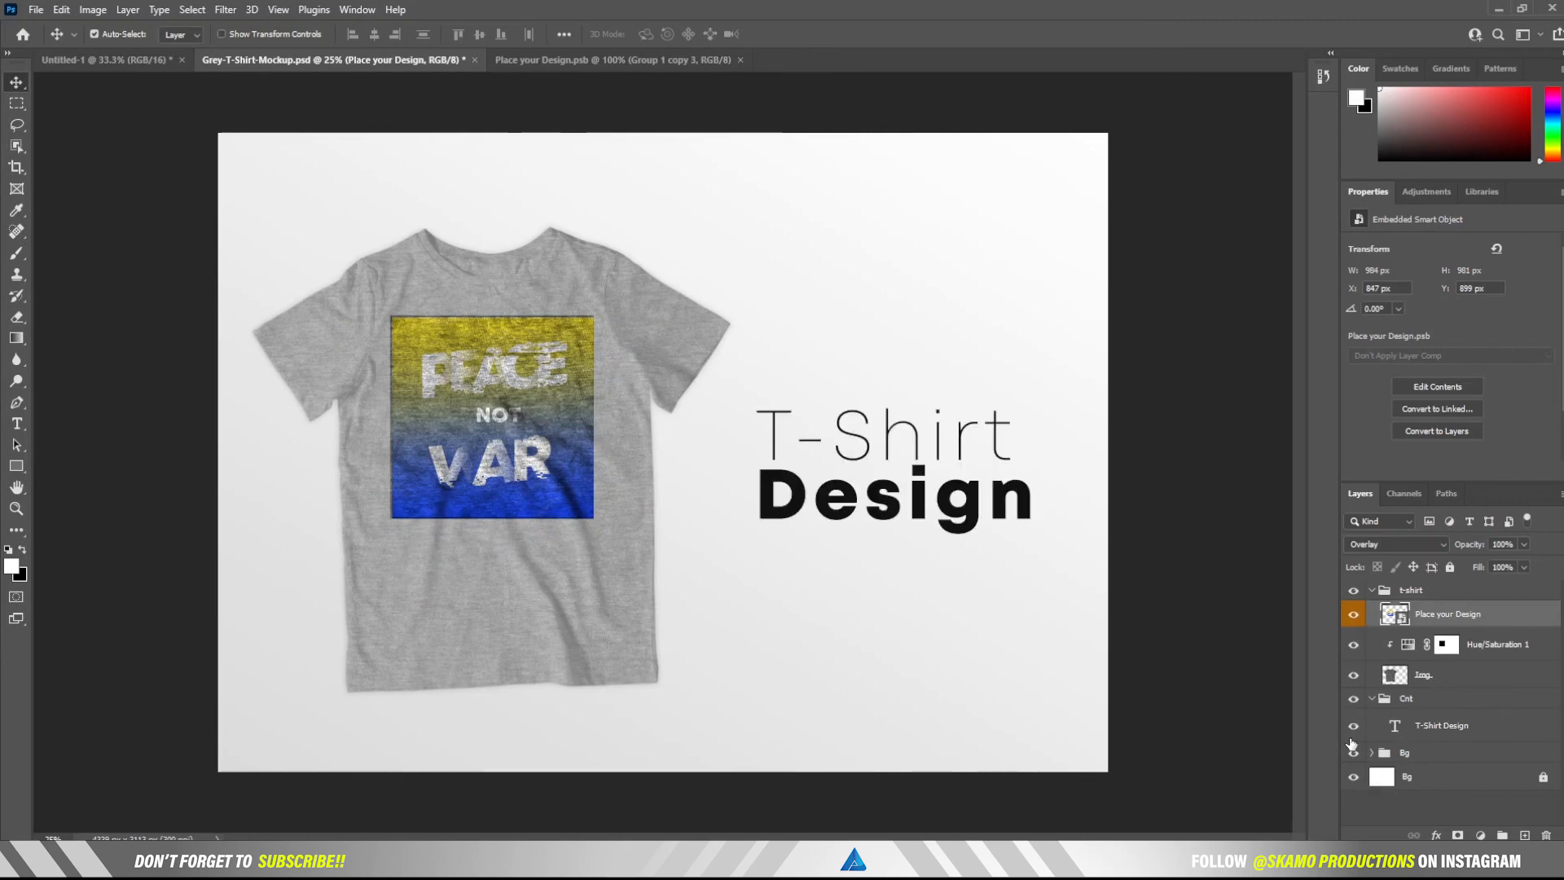